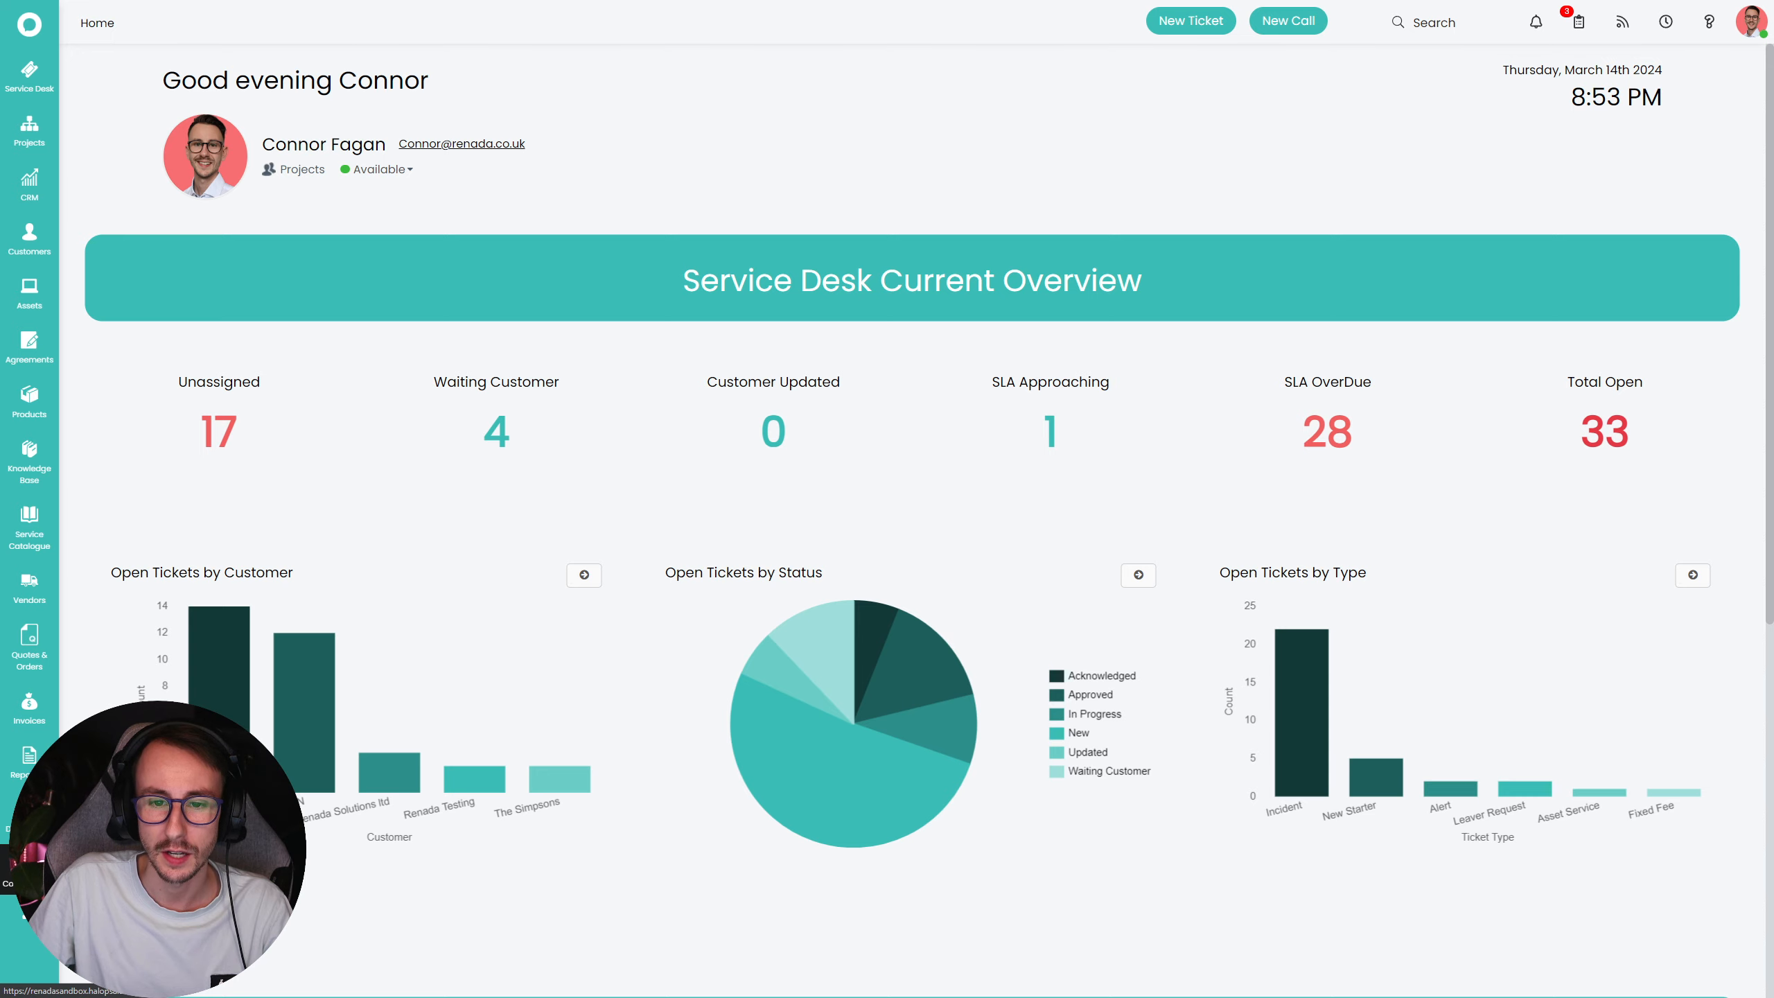
- Start a new automated ticket template in the ticket configuration and view the groups it can be assigned to
{"action": "left_click", "coordinate": [13, 883]}
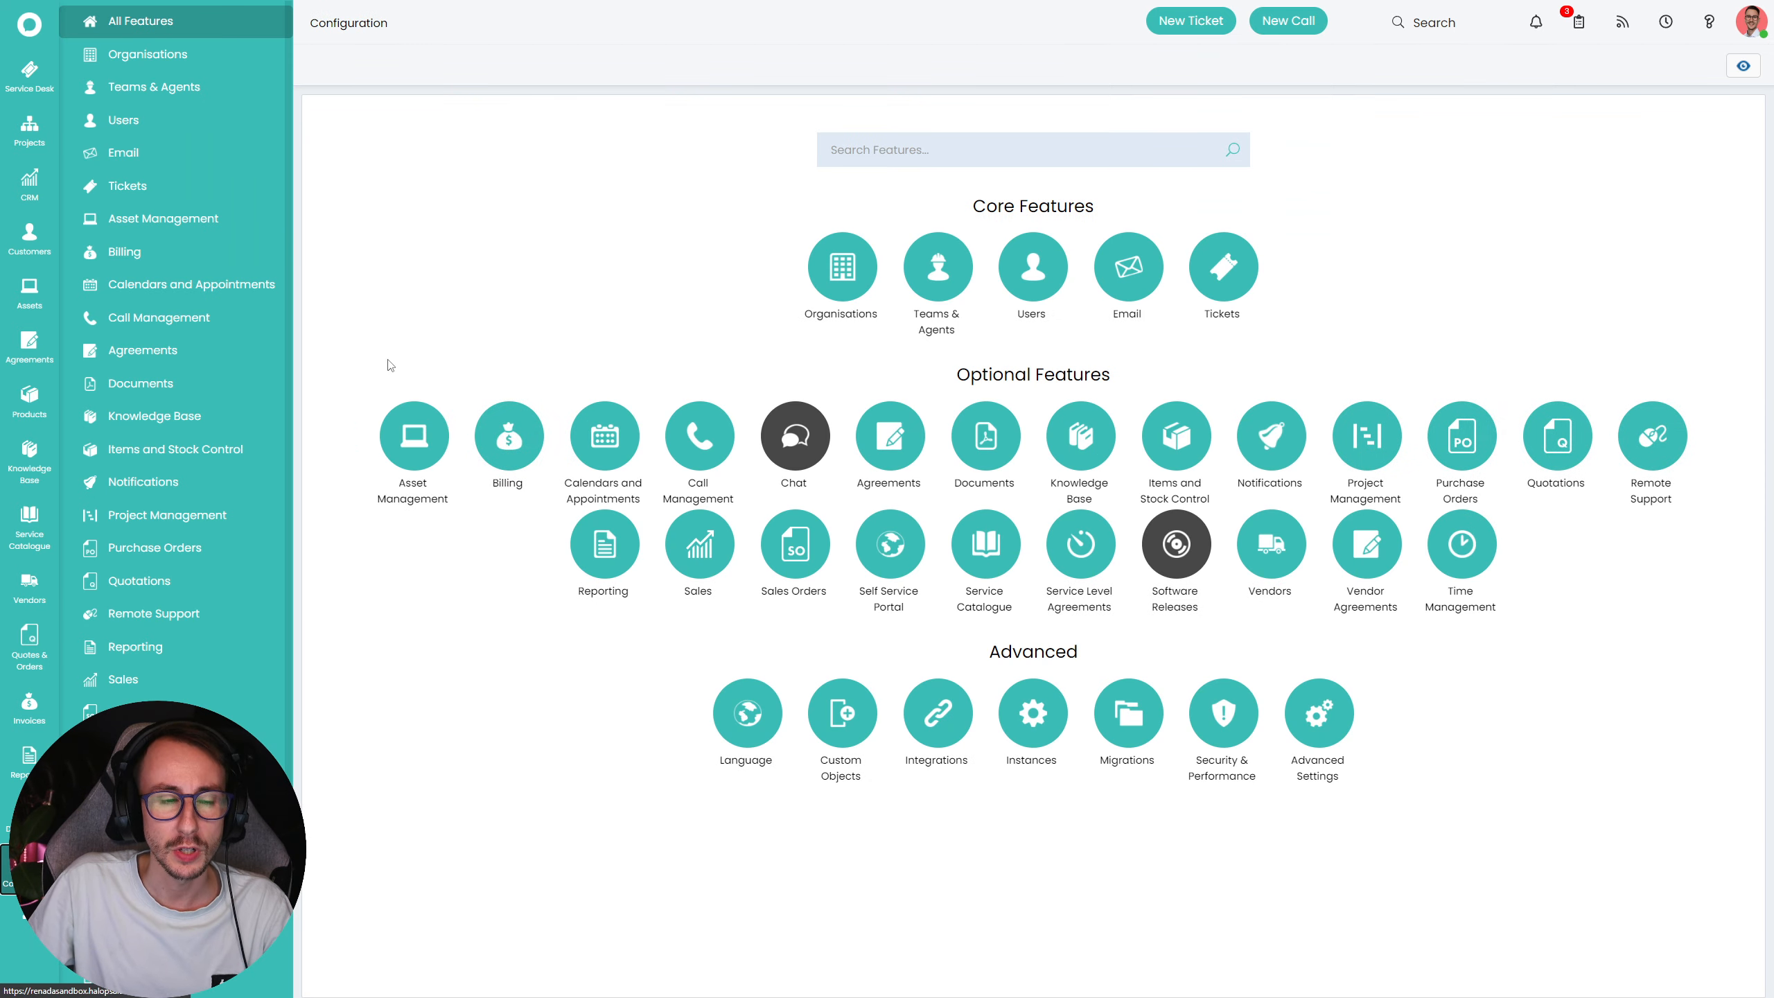
{"action": "left_click", "coordinate": [205, 194]}
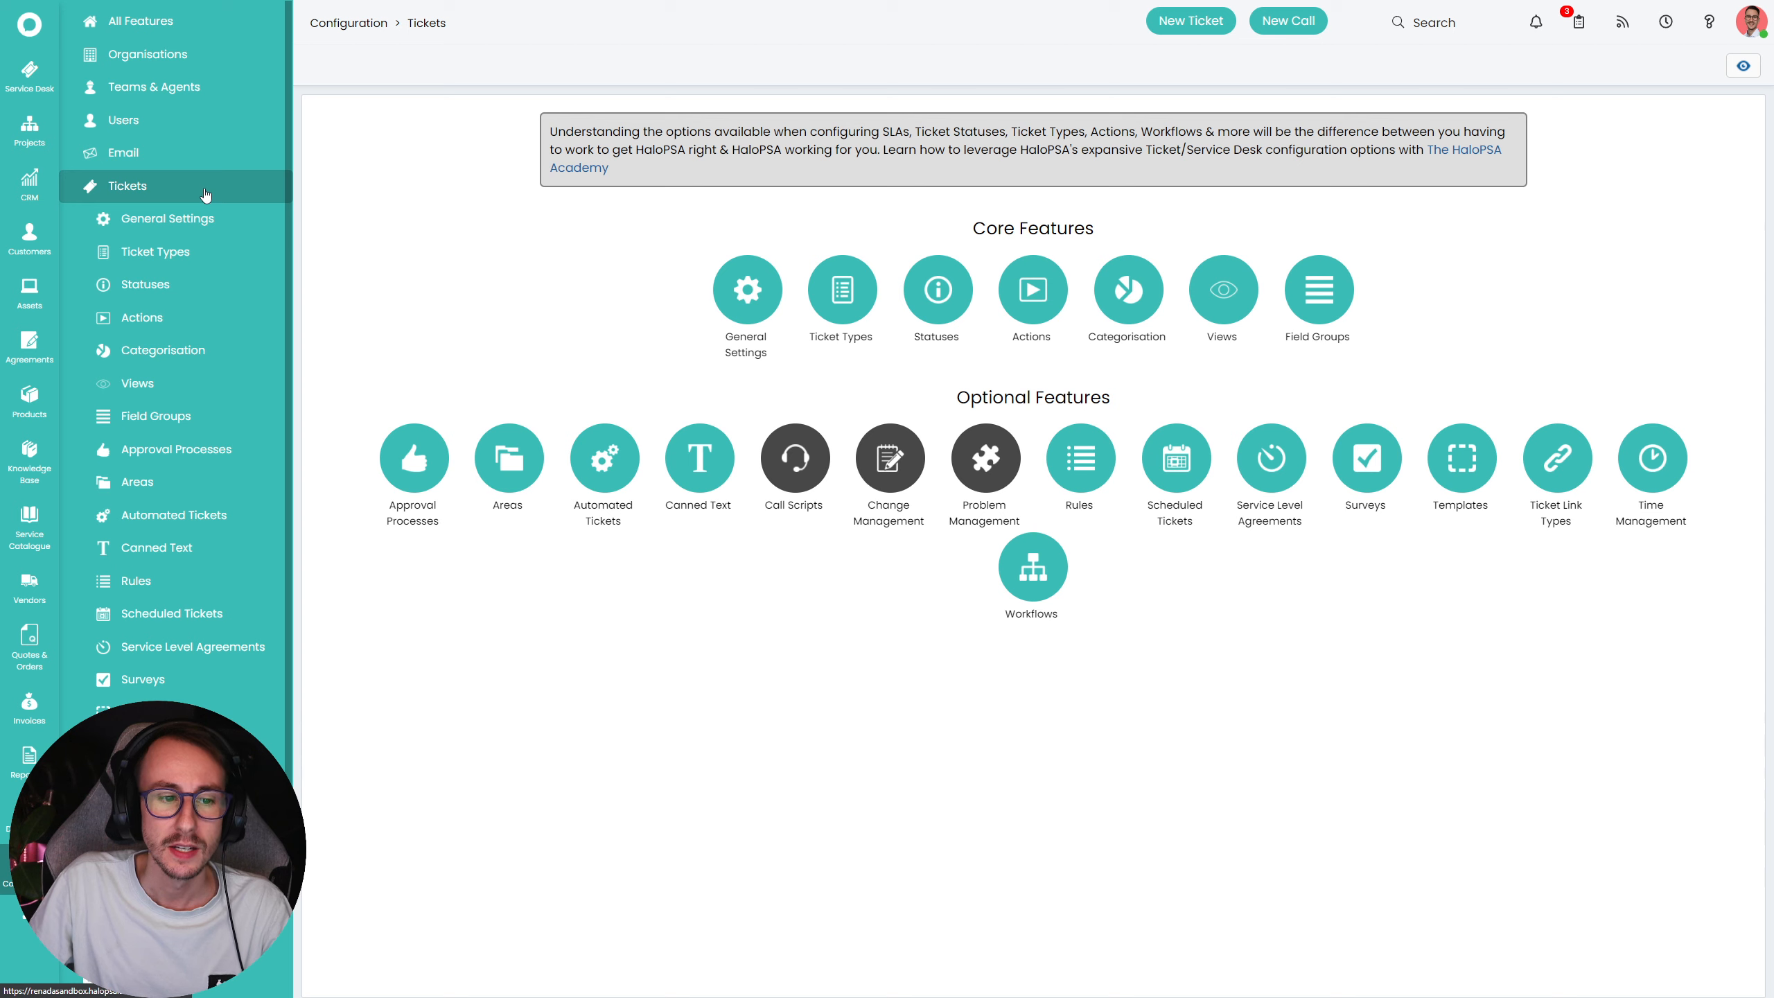
{"action": "left_click", "coordinate": [197, 520]}
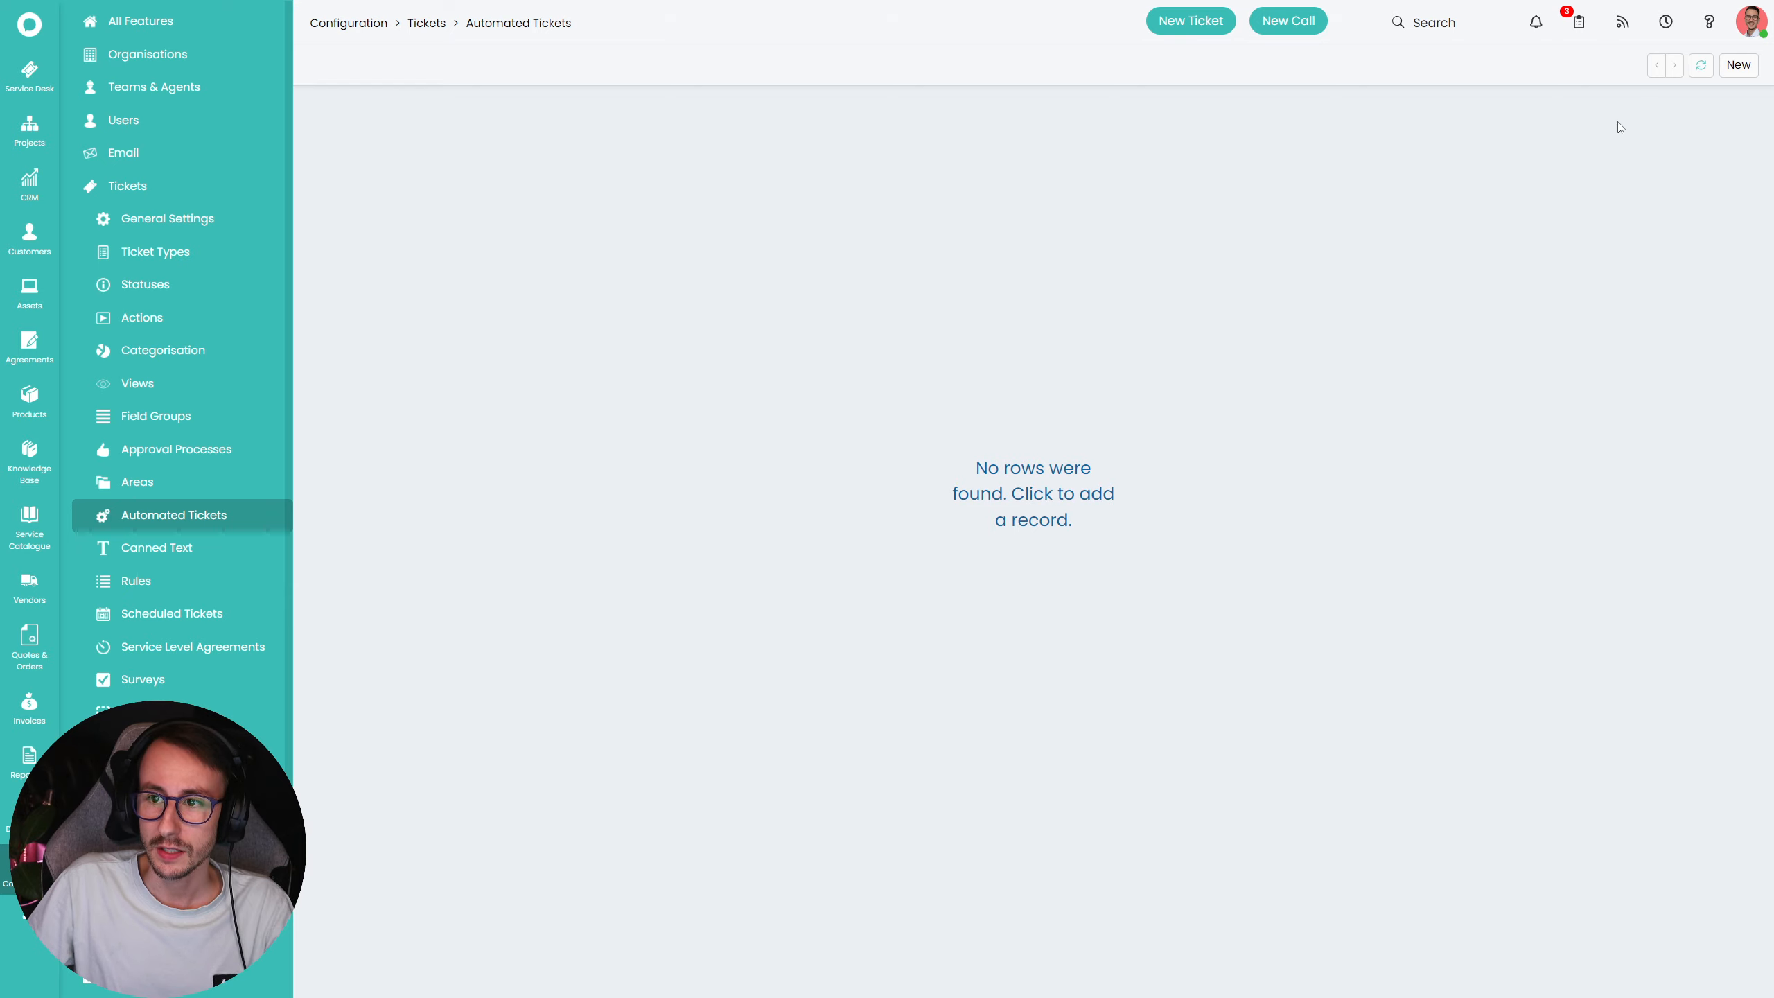
{"action": "left_click", "coordinate": [1747, 72]}
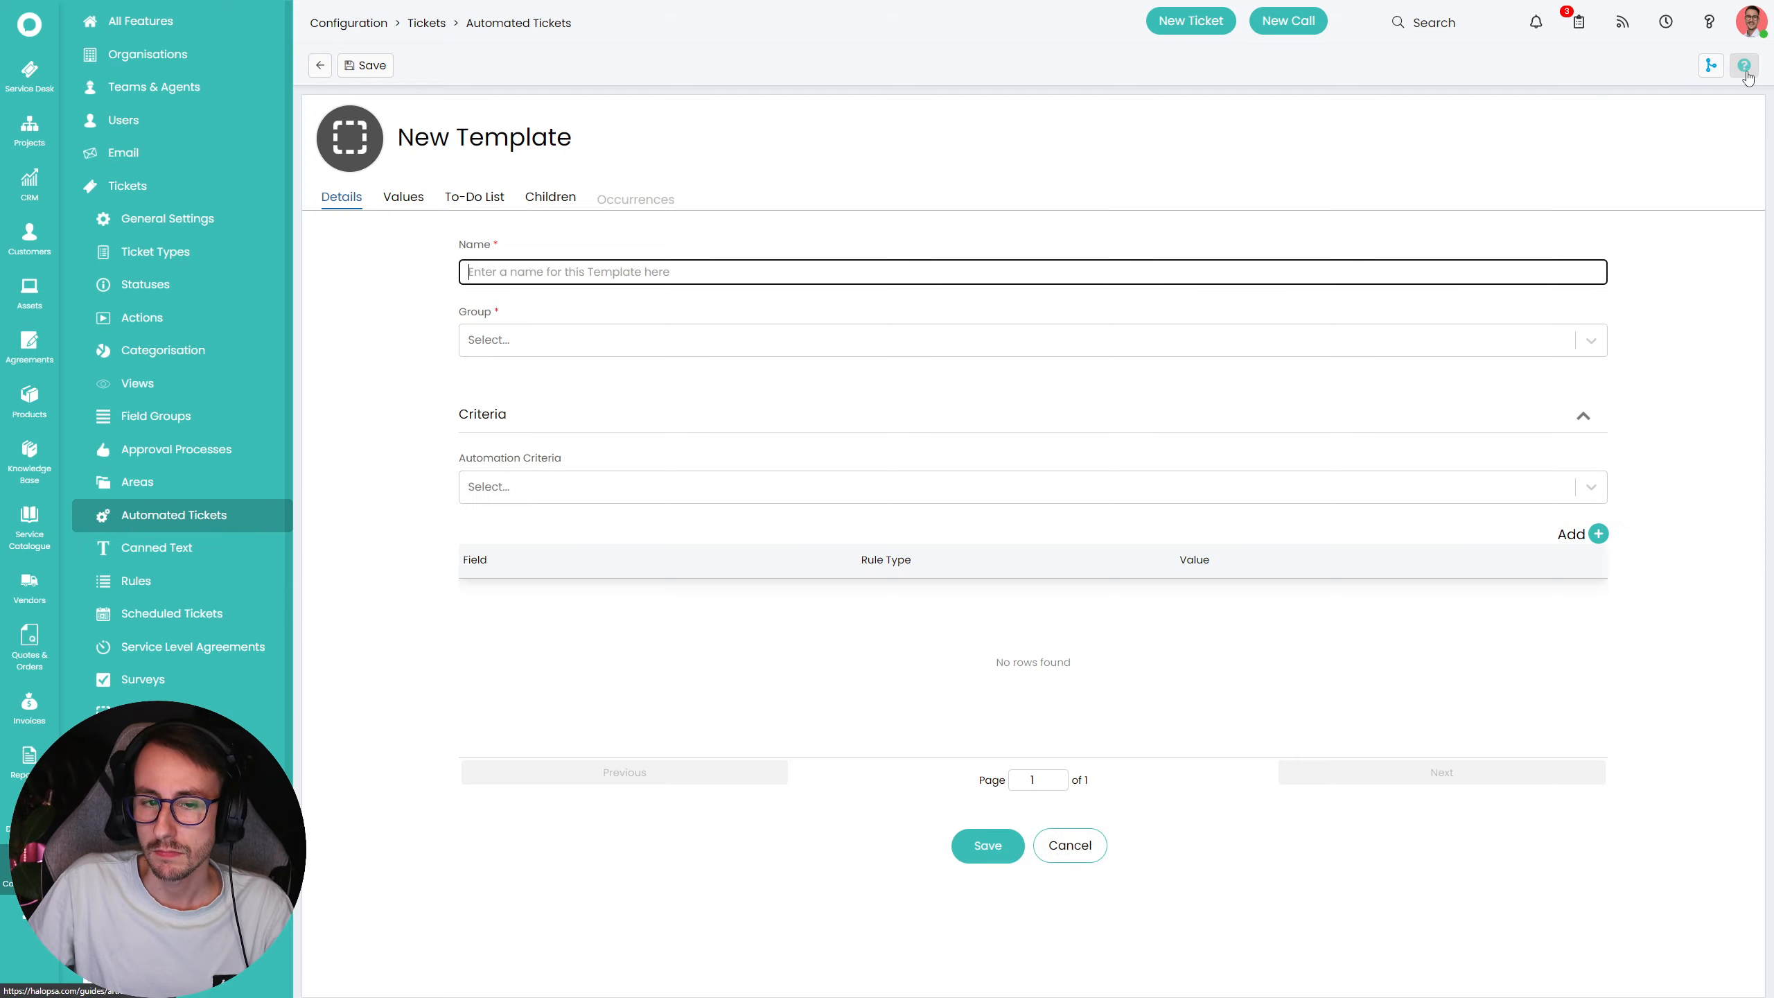
{"action": "left_click", "coordinate": [890, 354]}
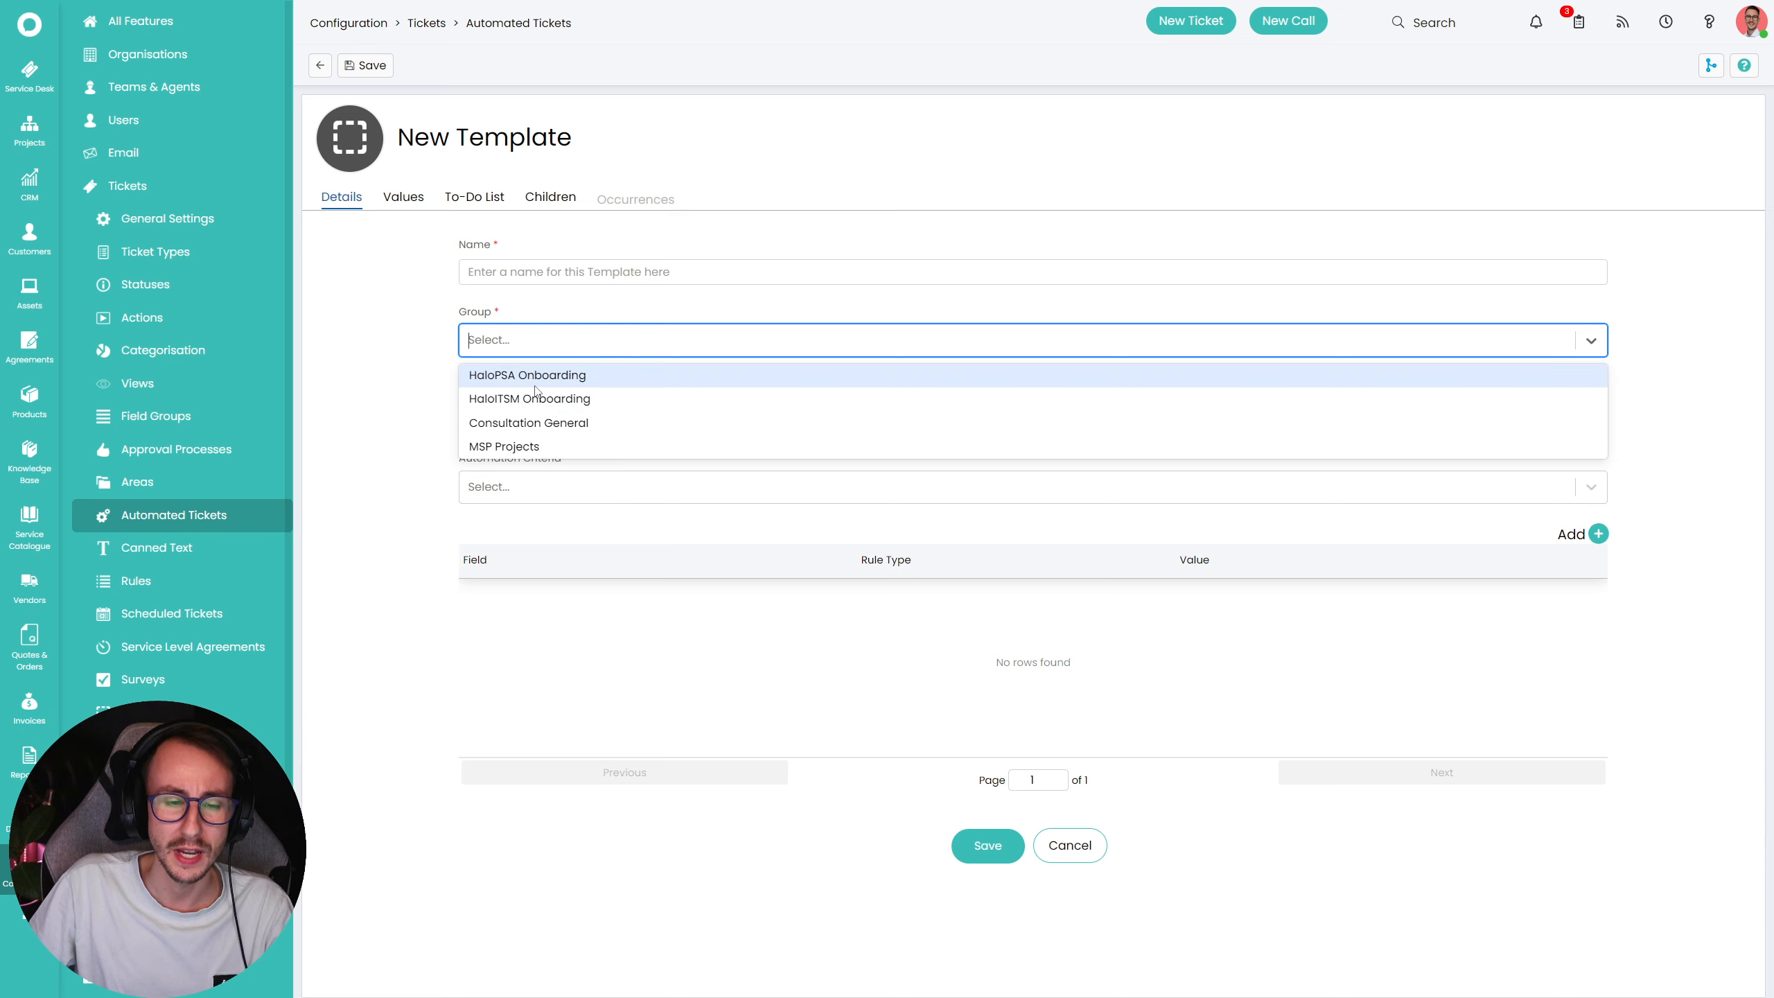
- View the Migration ticket template's details and group, and return to the template list
{"action": "left_click", "coordinate": [161, 713]}
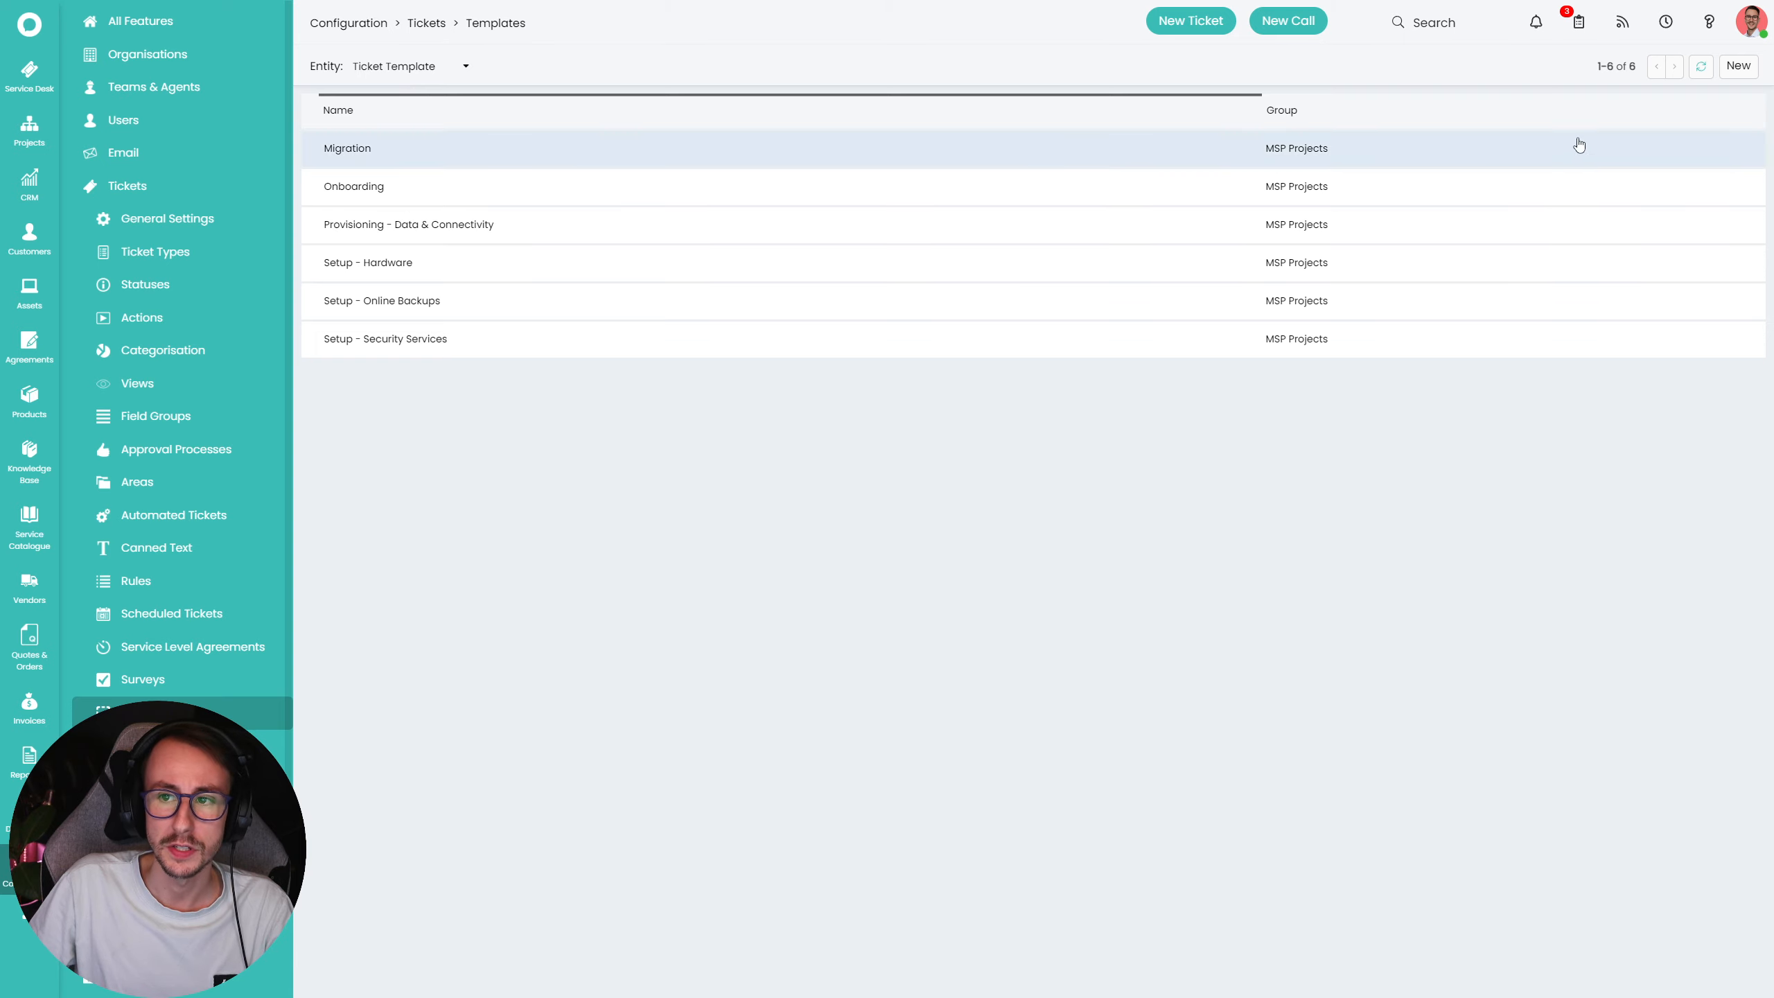
{"action": "left_click", "coordinate": [1481, 157]}
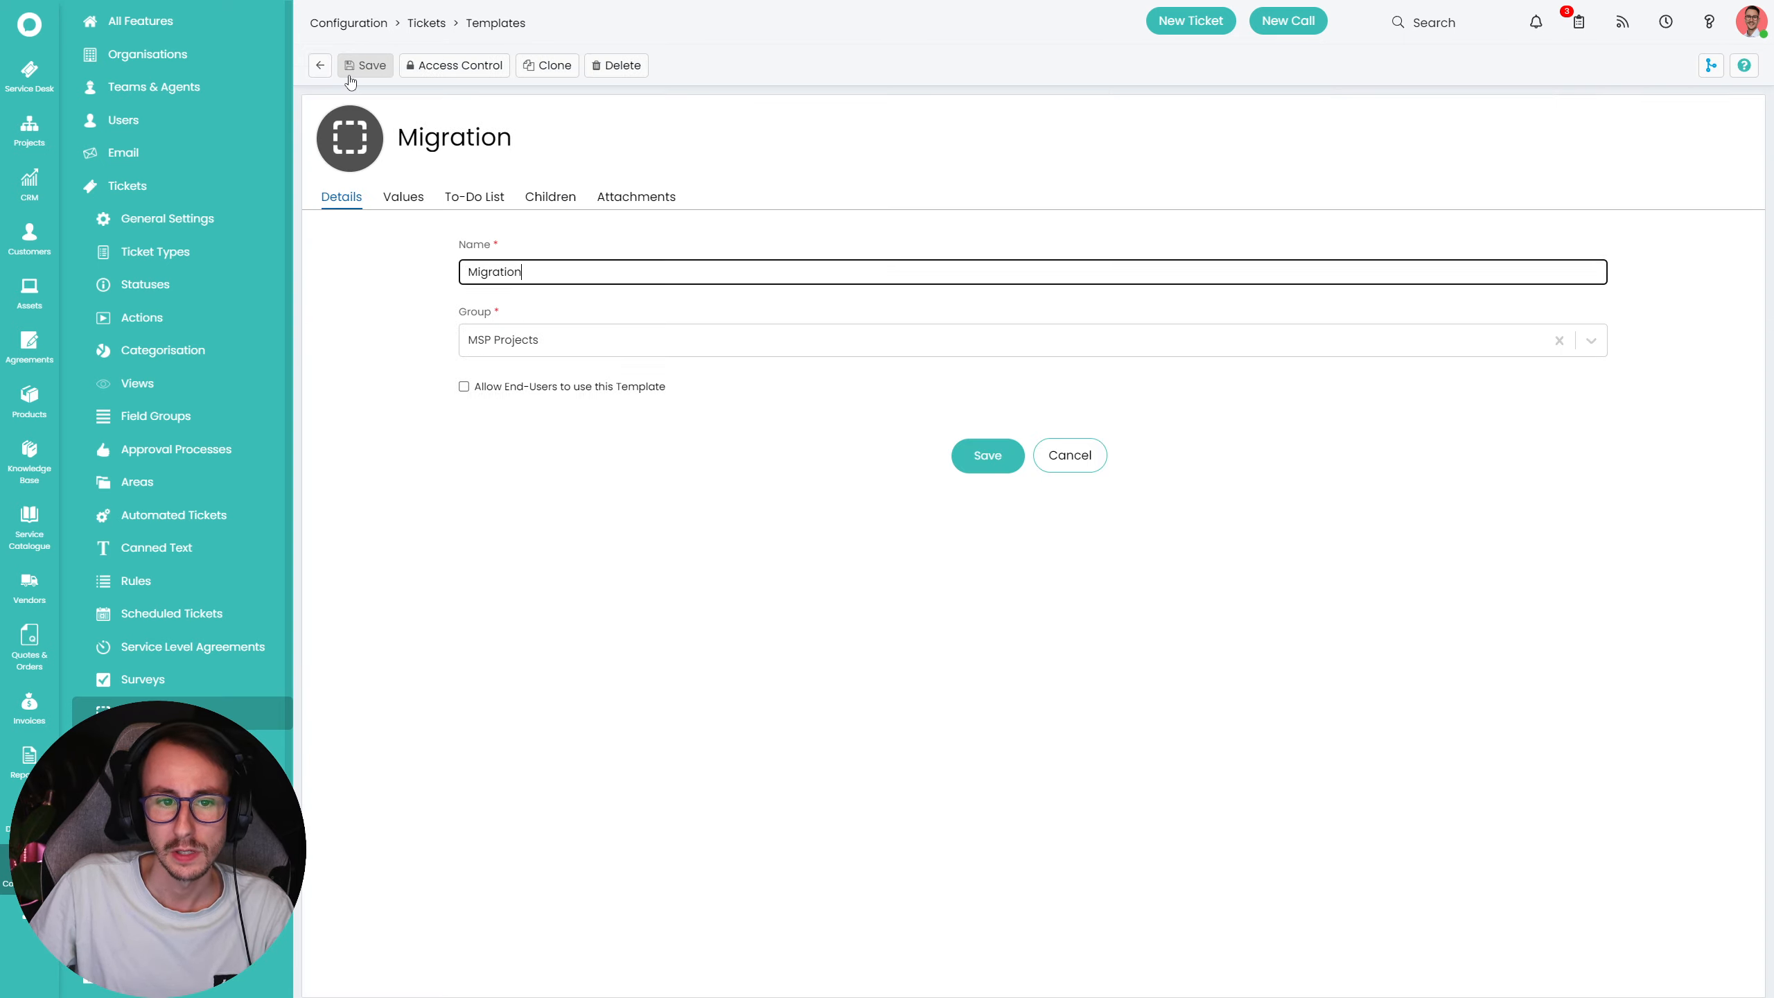
{"action": "left_click", "coordinate": [542, 348]}
{"action": "left_click", "coordinate": [322, 71]}
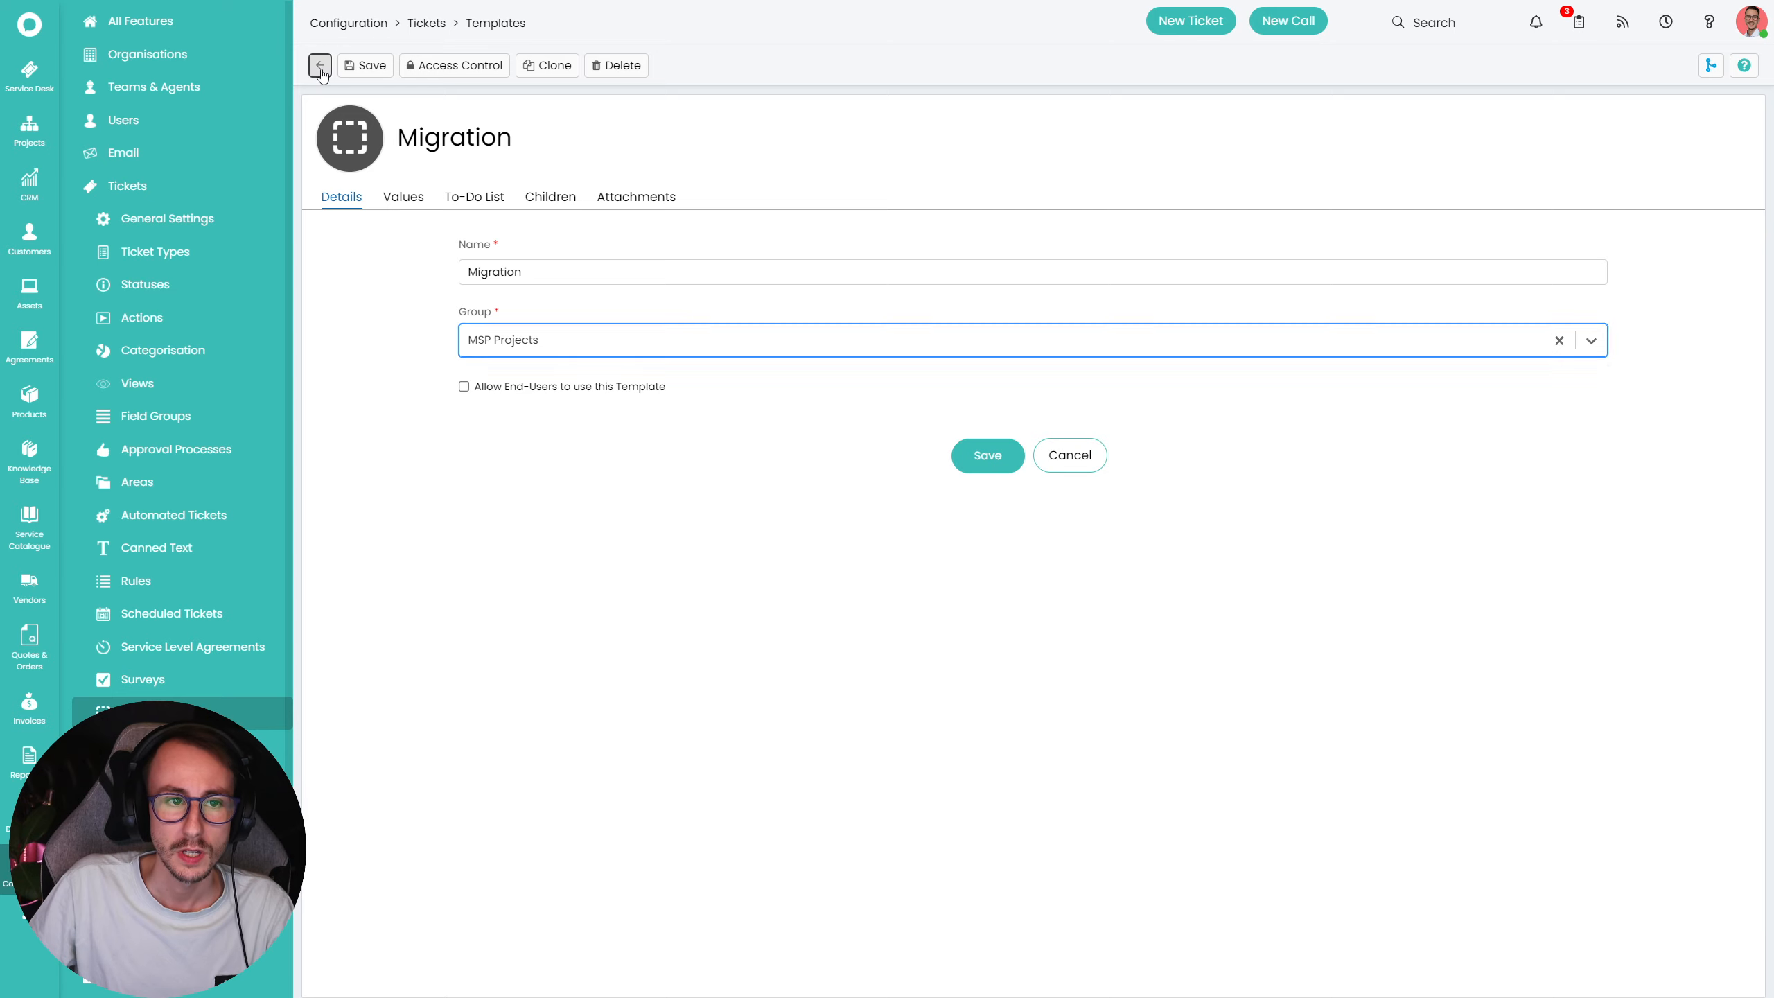
- Display the Auto Request Groups lookup codes from the advanced settings
{"action": "scroll", "coordinate": [206, 570], "scroll_direction": "down", "scroll_amount": 2}
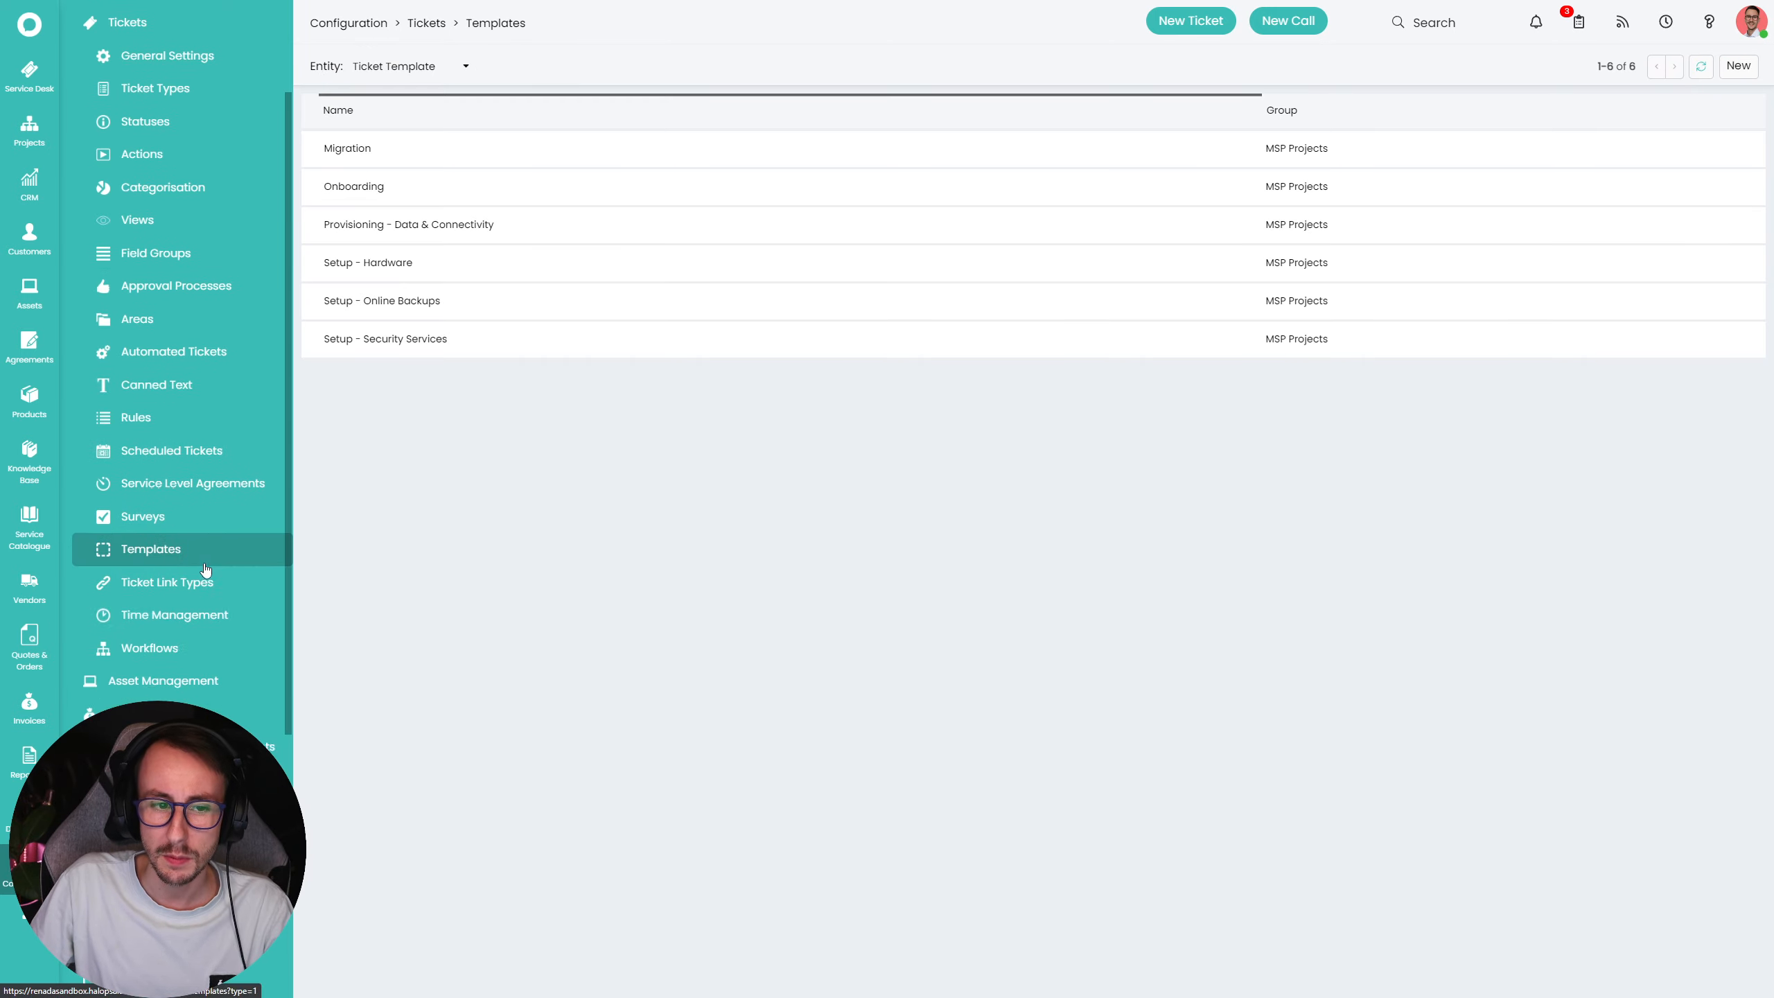
{"action": "scroll", "coordinate": [206, 569], "scroll_direction": "down", "scroll_amount": 8}
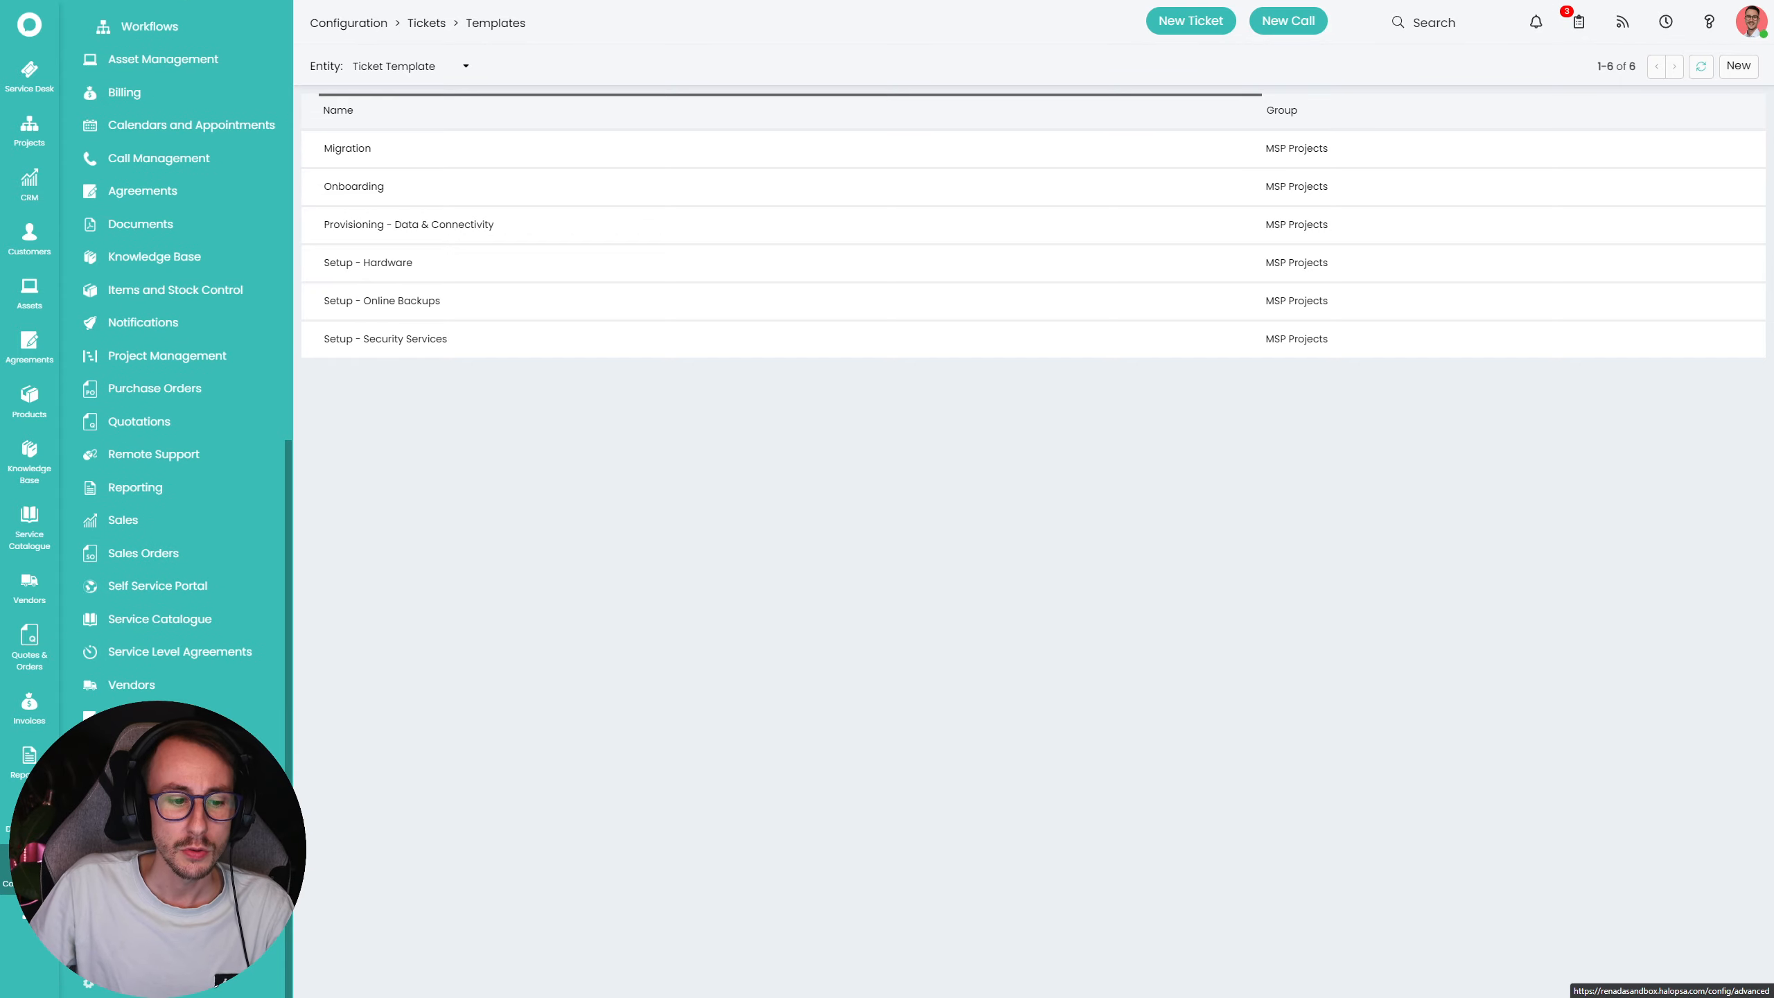
{"action": "left_click", "coordinate": [161, 982]}
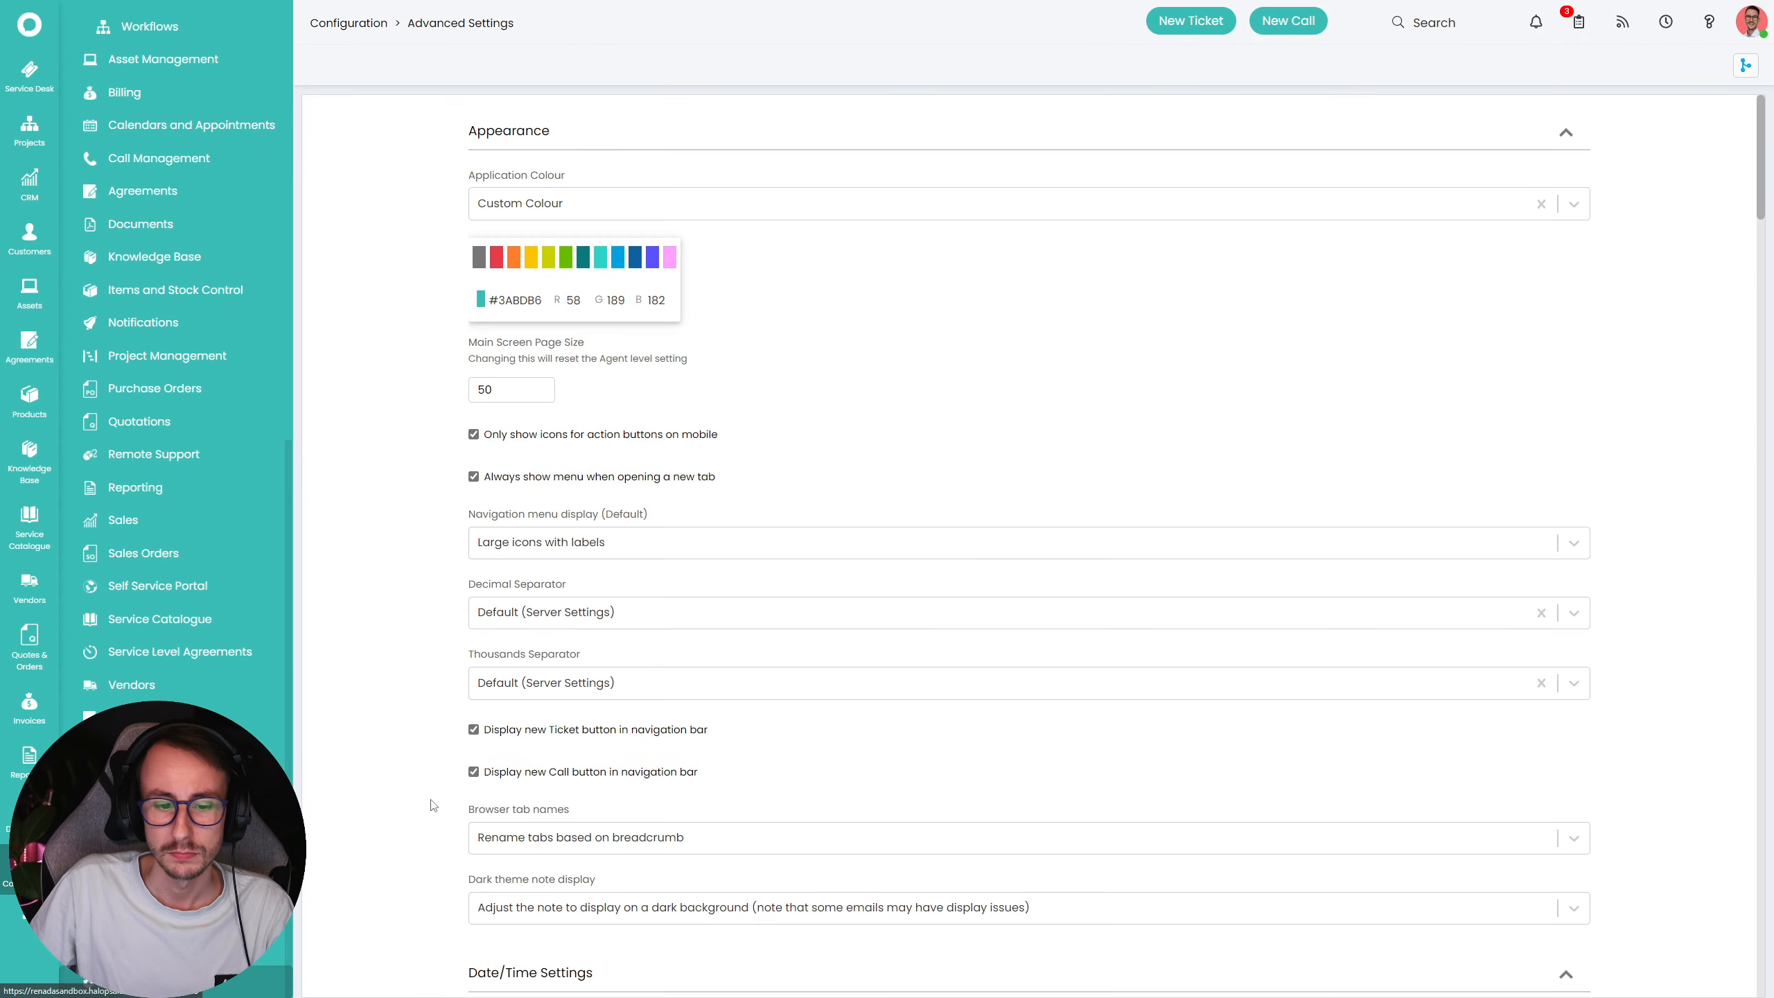
{"action": "scroll", "coordinate": [433, 804], "scroll_direction": "down", "scroll_amount": 20}
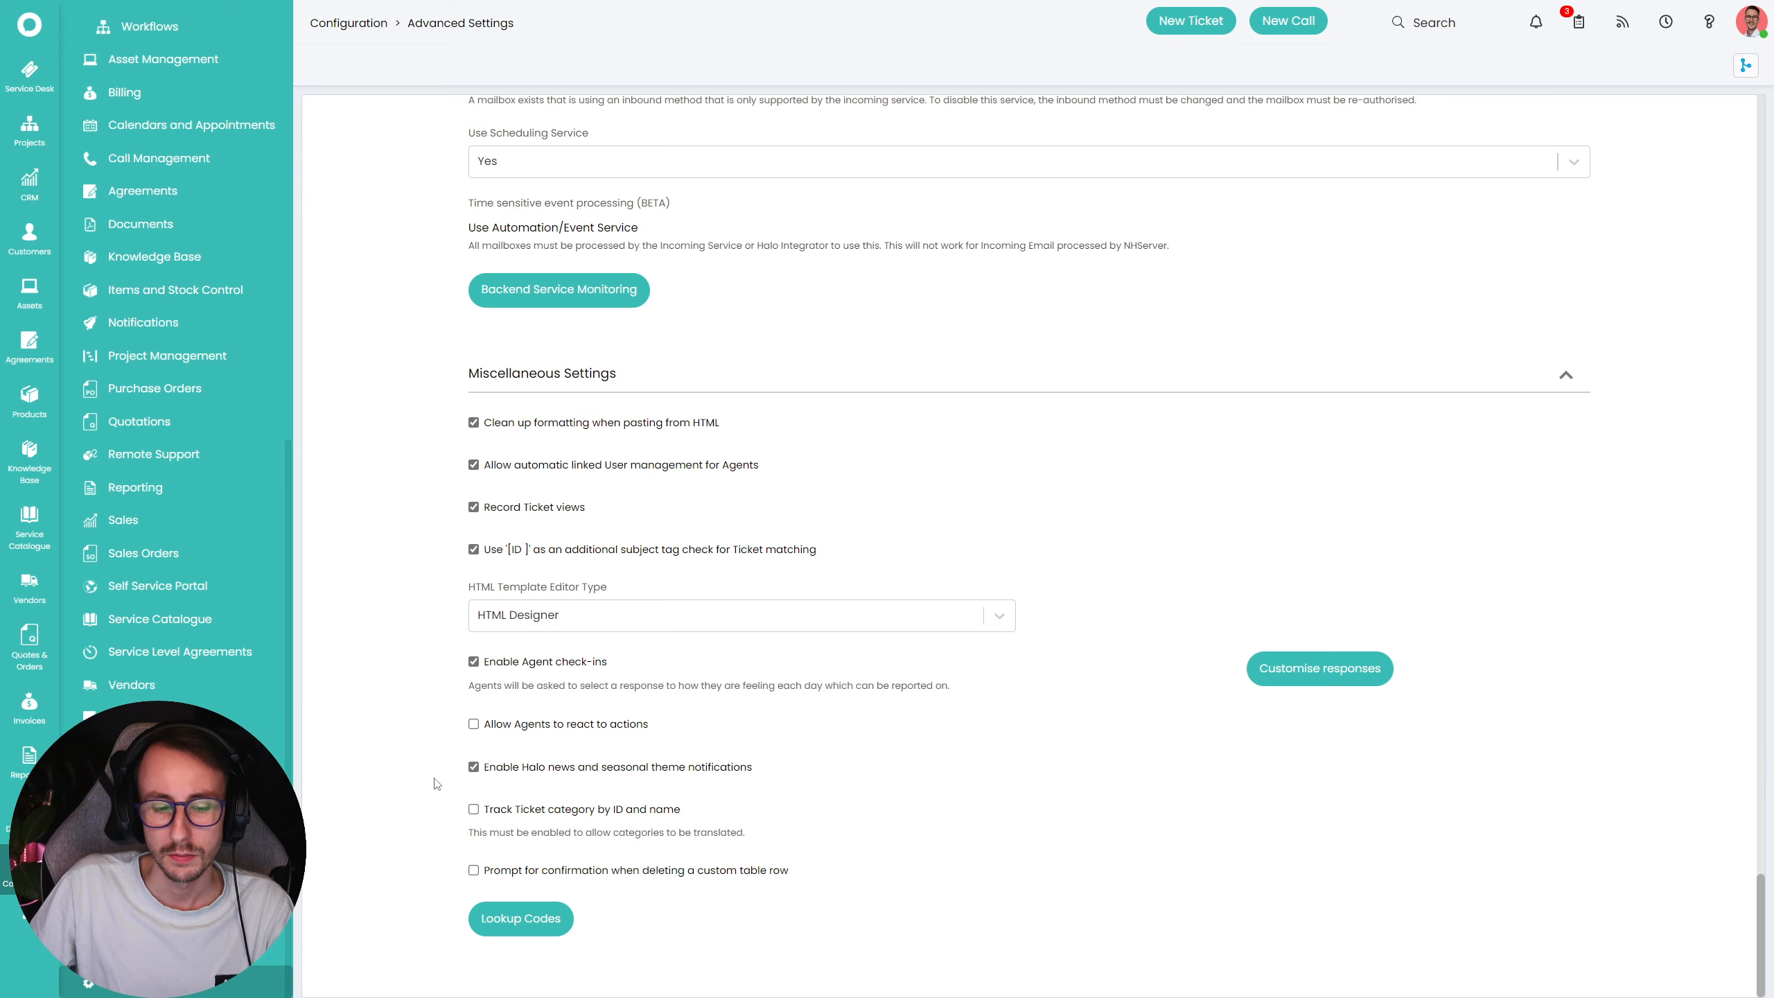
{"action": "left_click", "coordinate": [535, 933]}
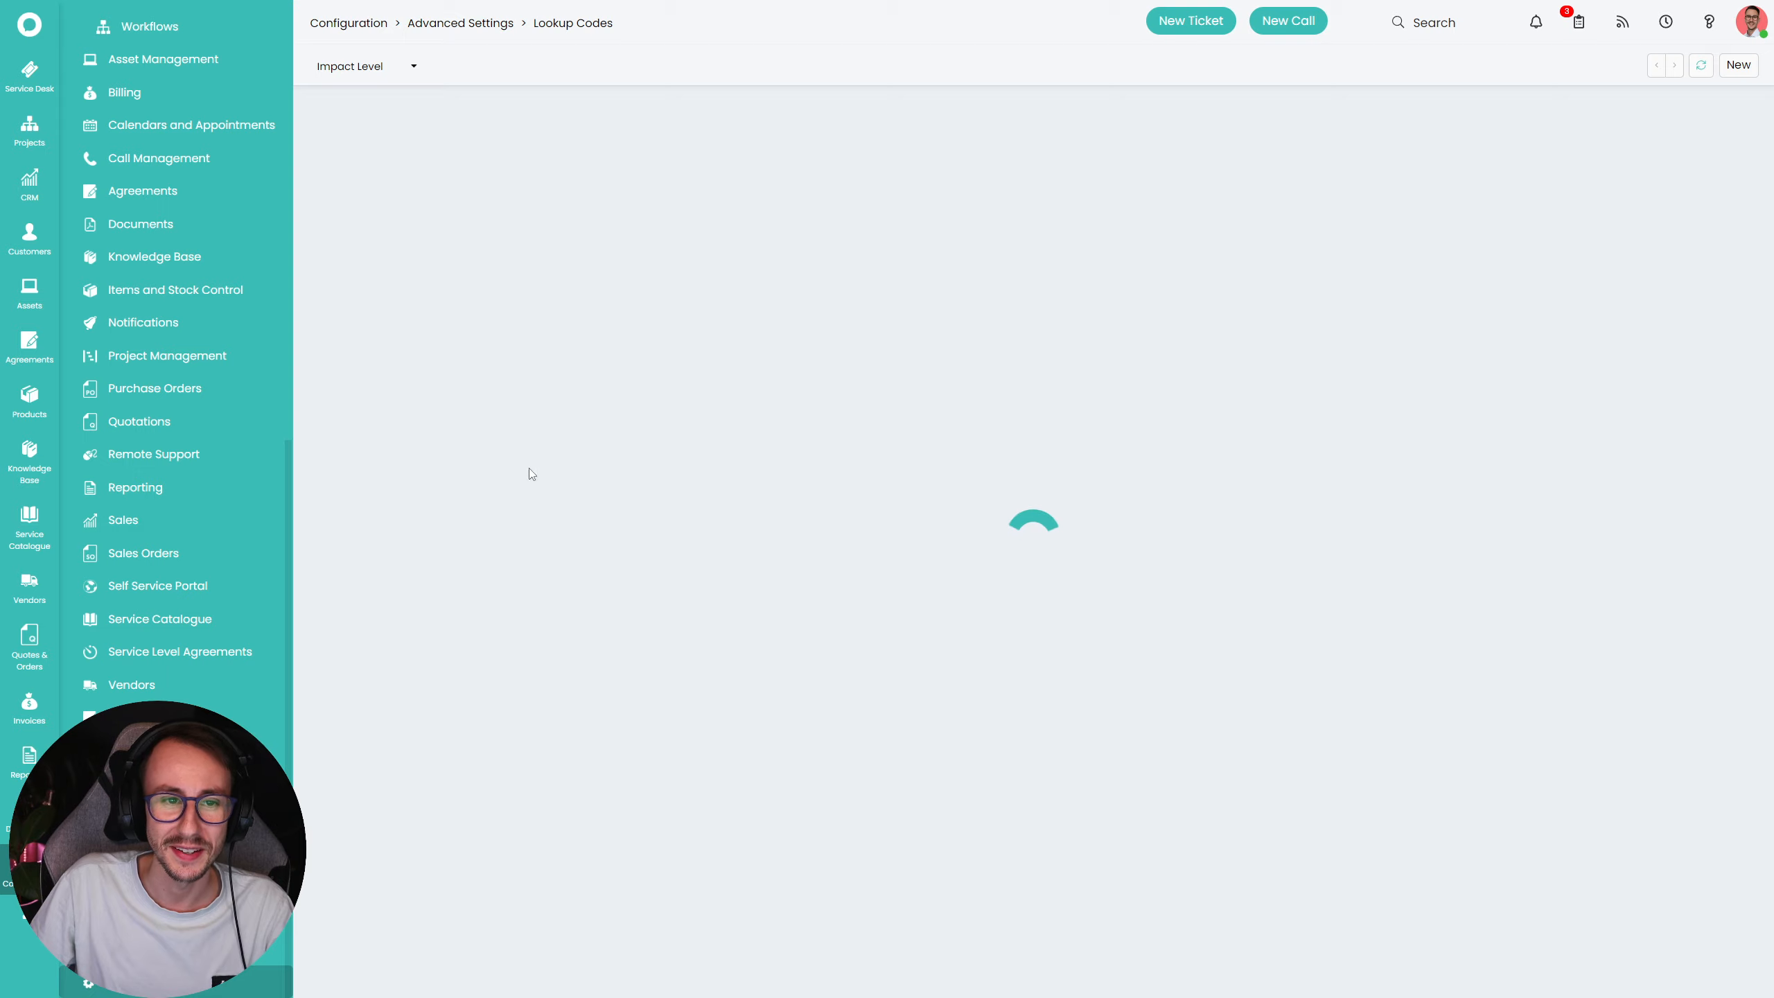
{"action": "left_click", "coordinate": [395, 67]}
{"action": "left_click", "coordinate": [408, 130]}
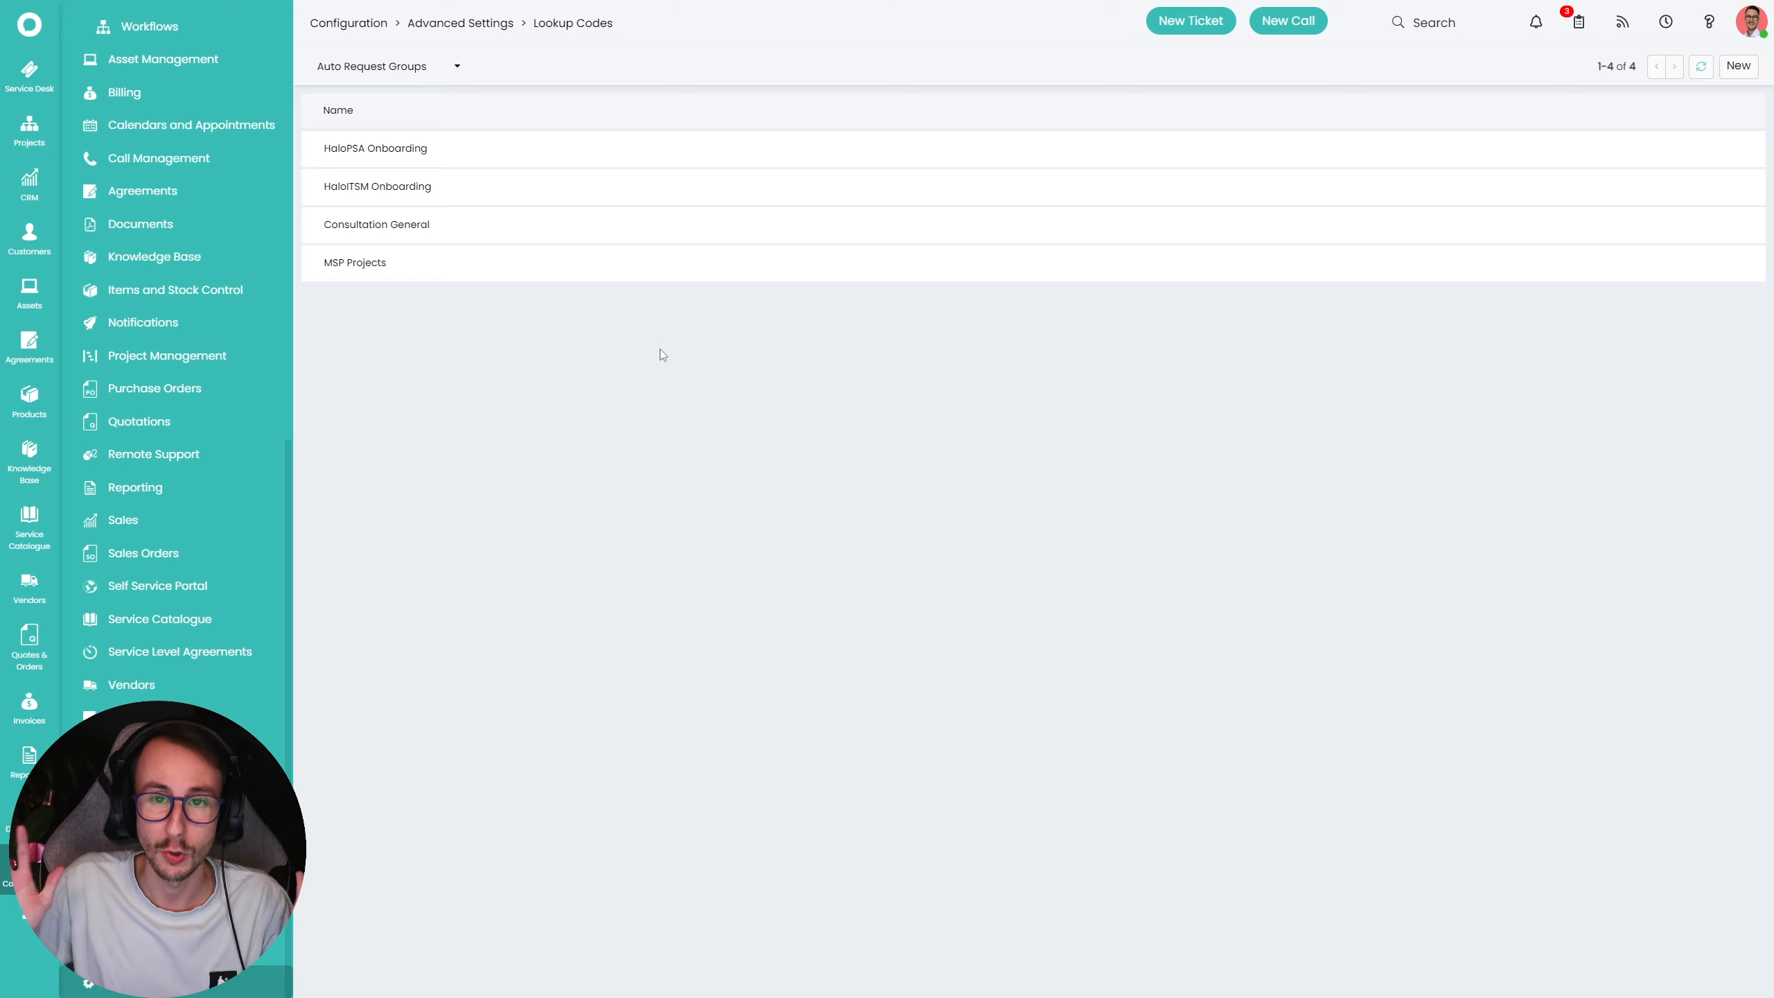
- Open a blank new lookup code for Auto Request Groups to view its name field
{"action": "left_click", "coordinate": [1739, 66]}
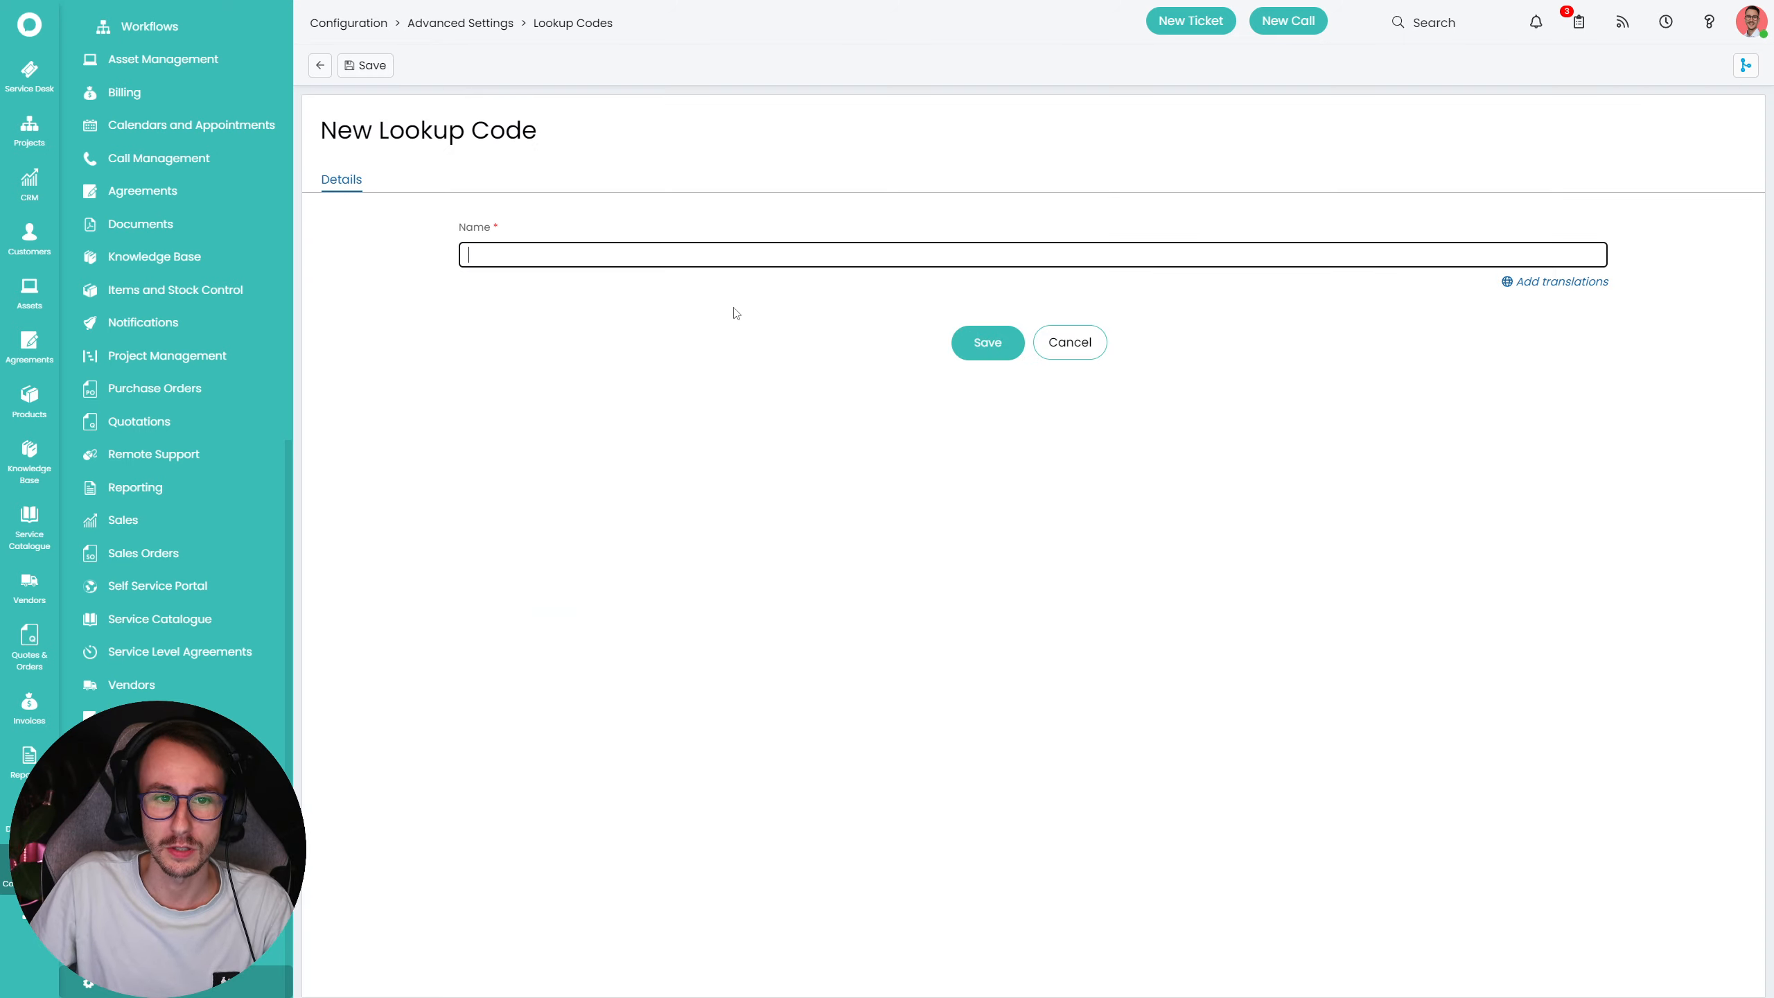
{"action": "left_click", "coordinate": [697, 254]}
{"action": "left_click", "coordinate": [867, 472]}
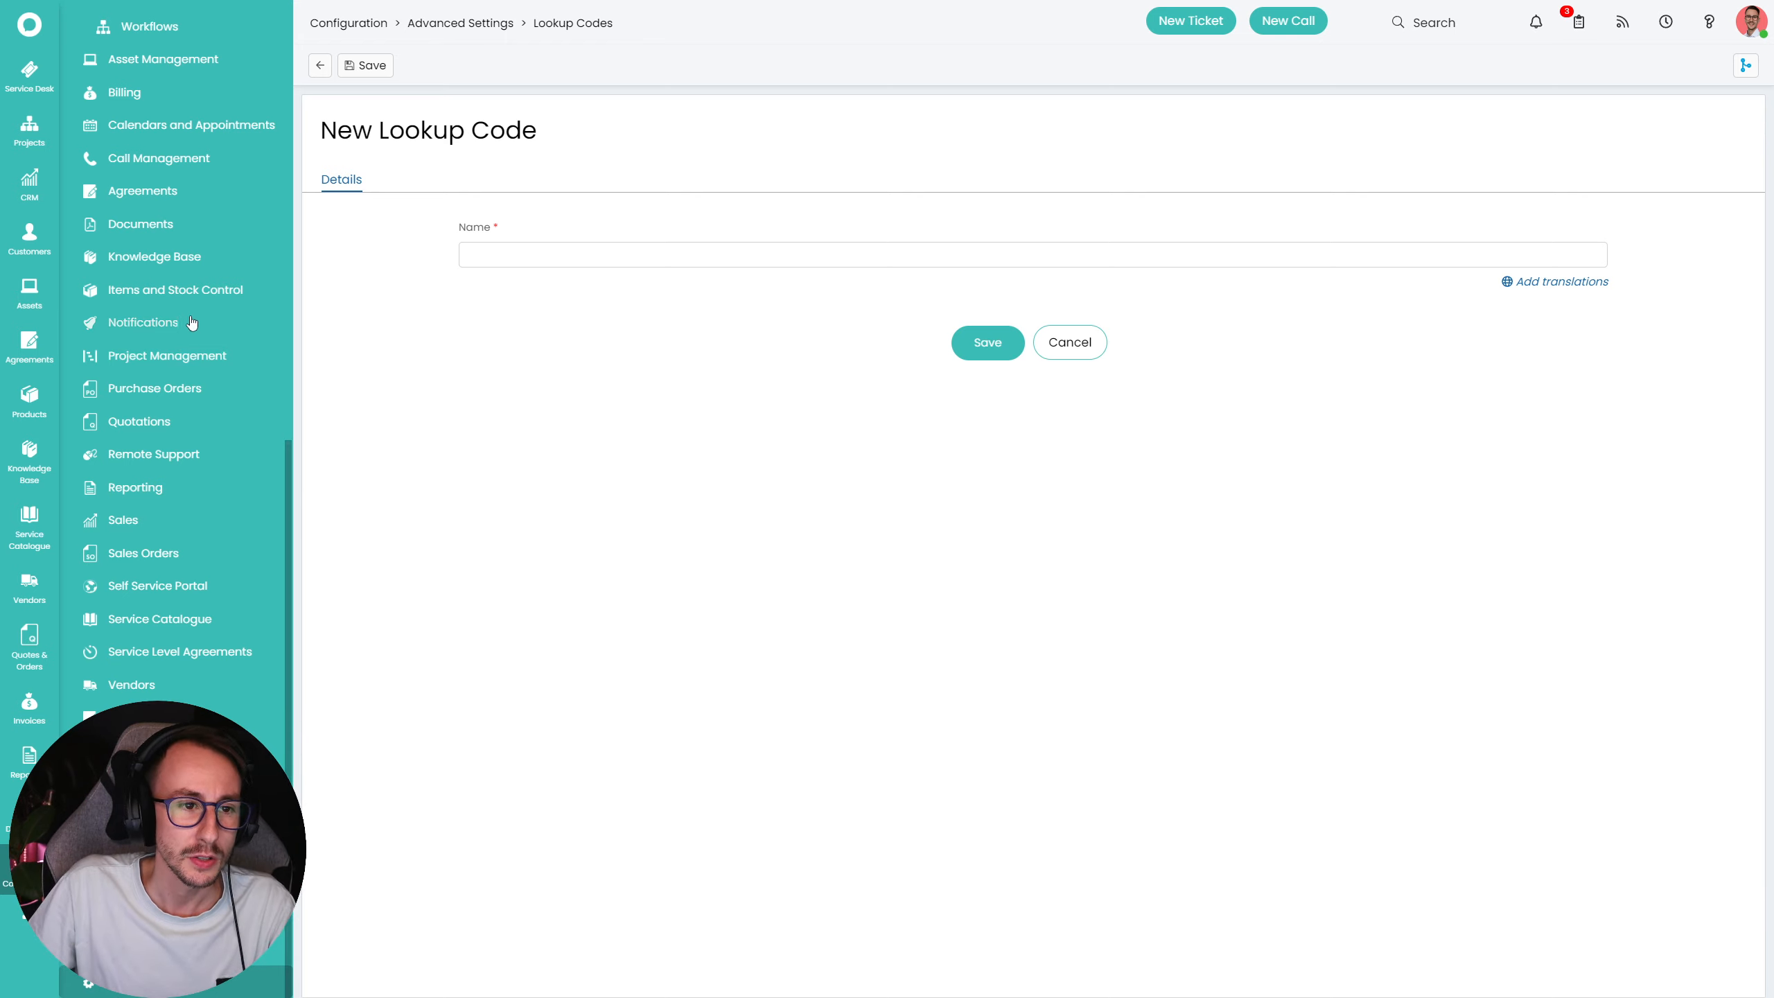
- Create a new automated ticket template and name it "Agreement Expirations"
{"action": "scroll", "coordinate": [192, 354], "scroll_direction": "up", "scroll_amount": 10}
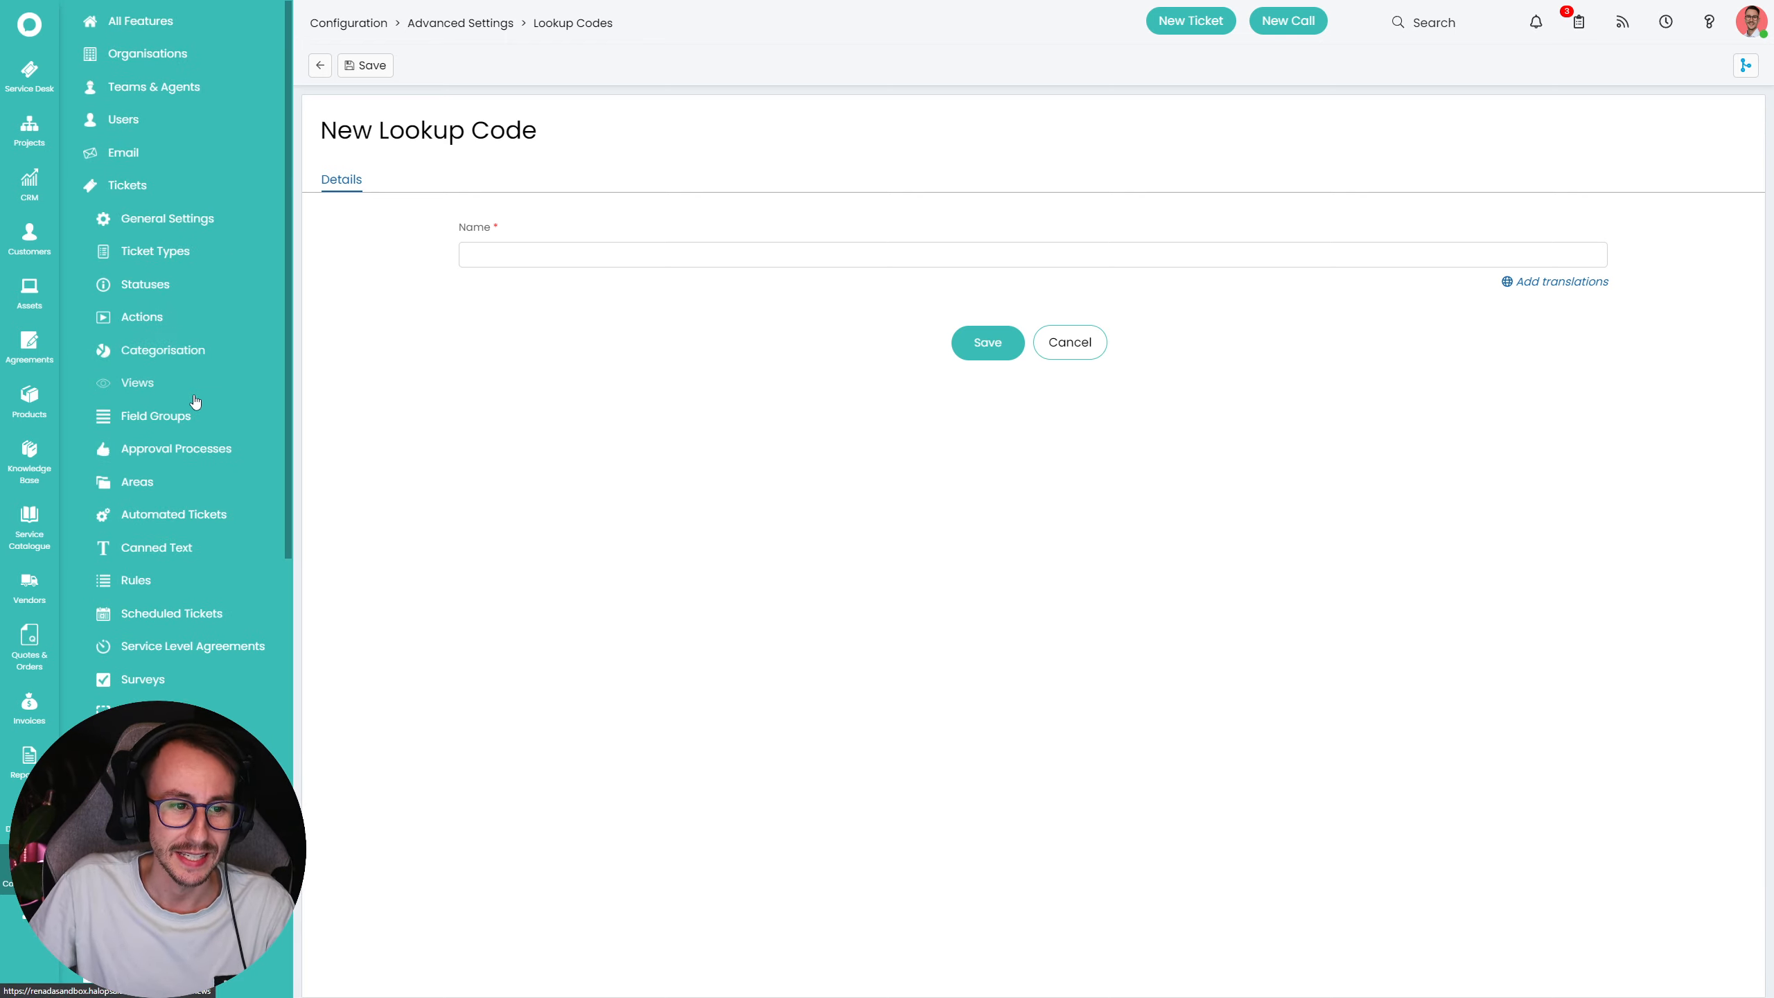
{"action": "left_click", "coordinate": [194, 515]}
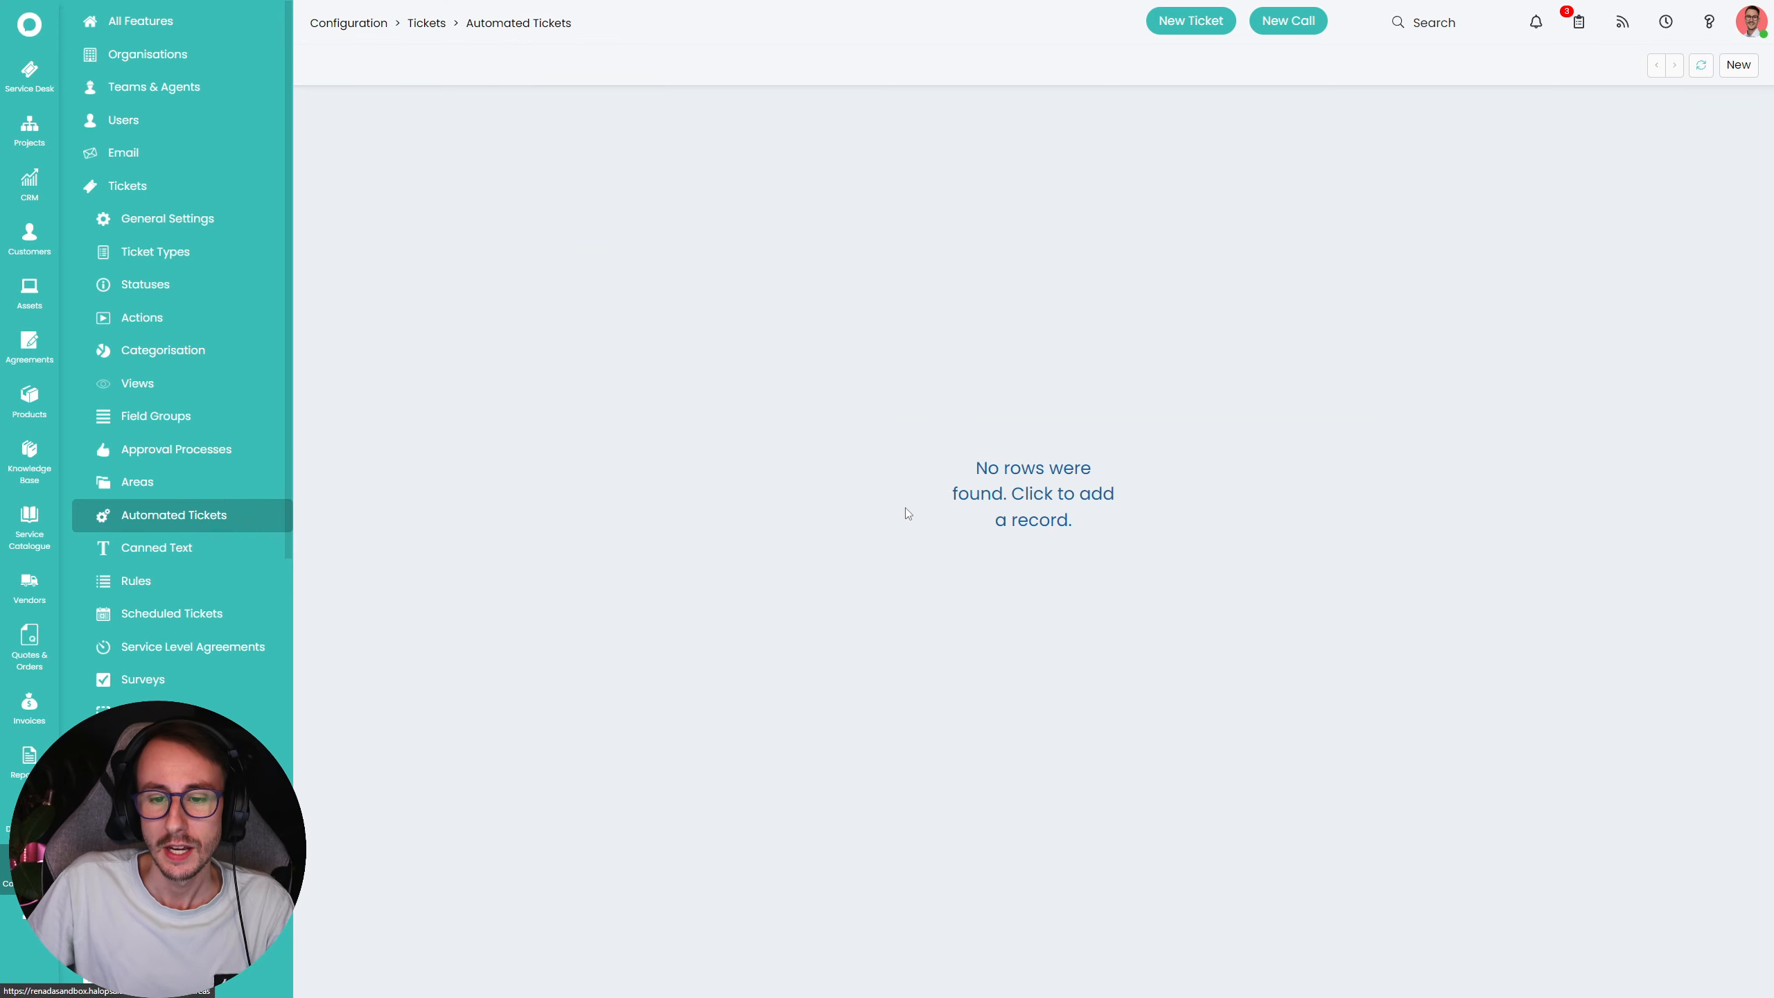
{"action": "left_click", "coordinate": [1019, 496]}
{"action": "left_click", "coordinate": [609, 270]}
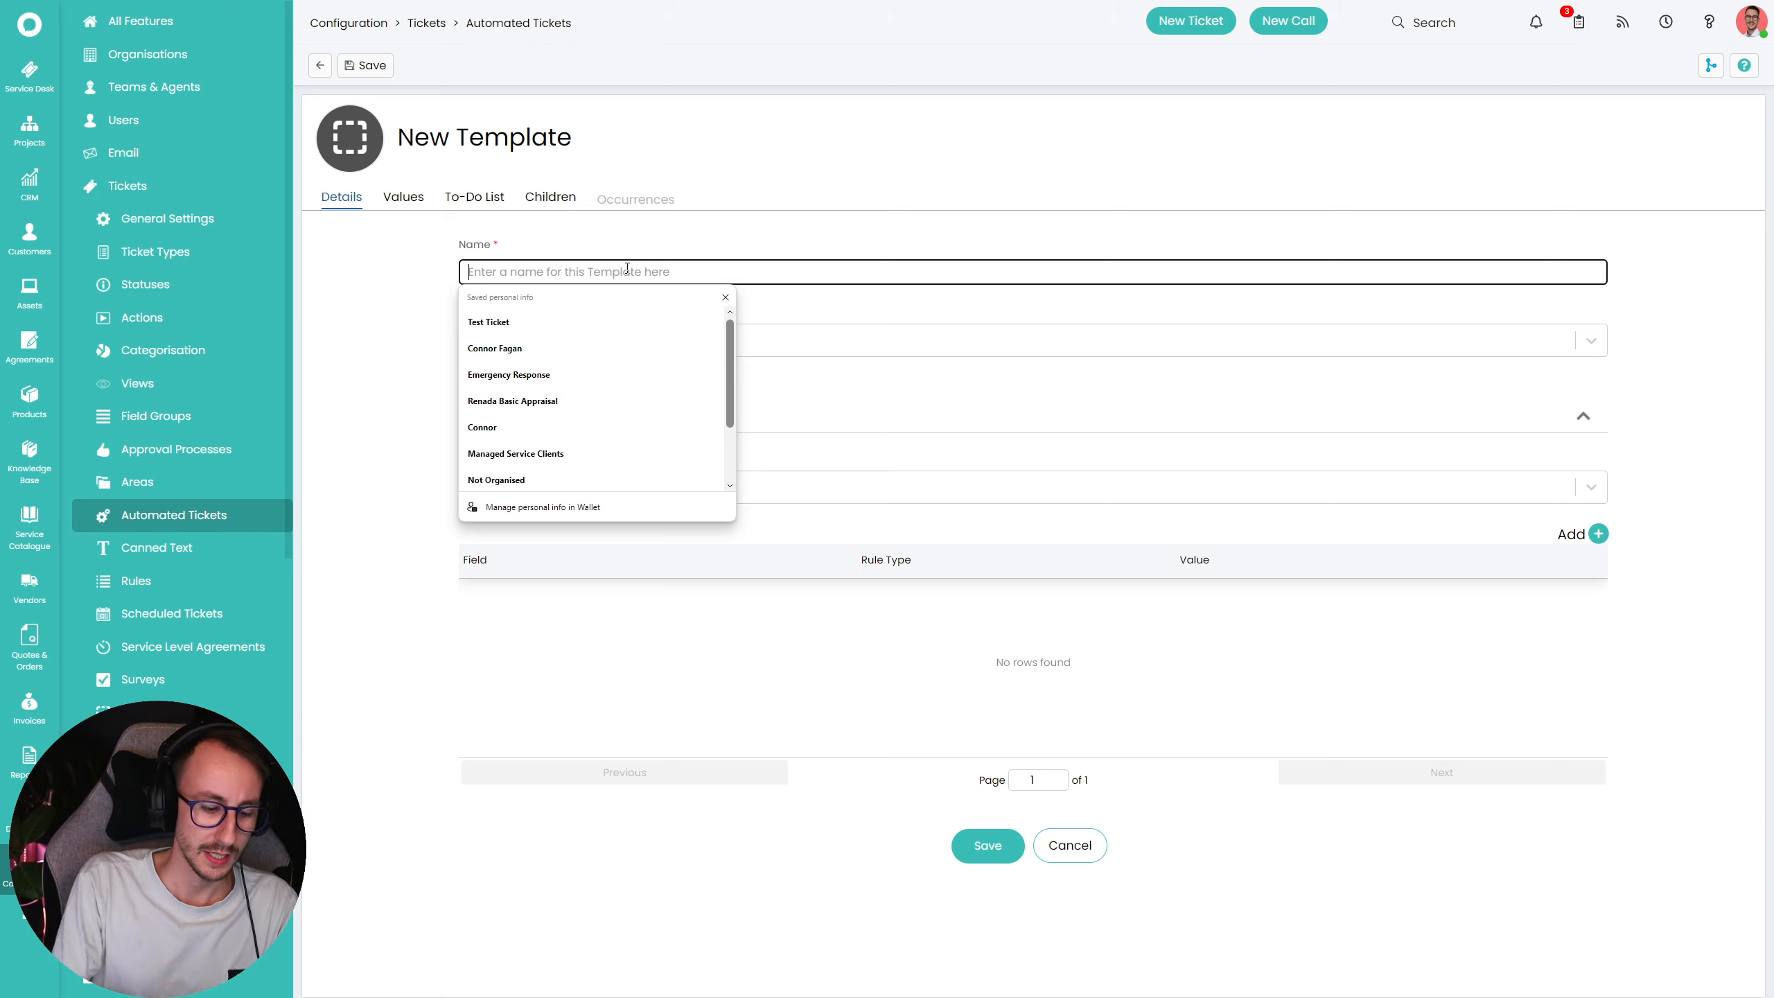
{"action": "type", "text": "Agreement "}
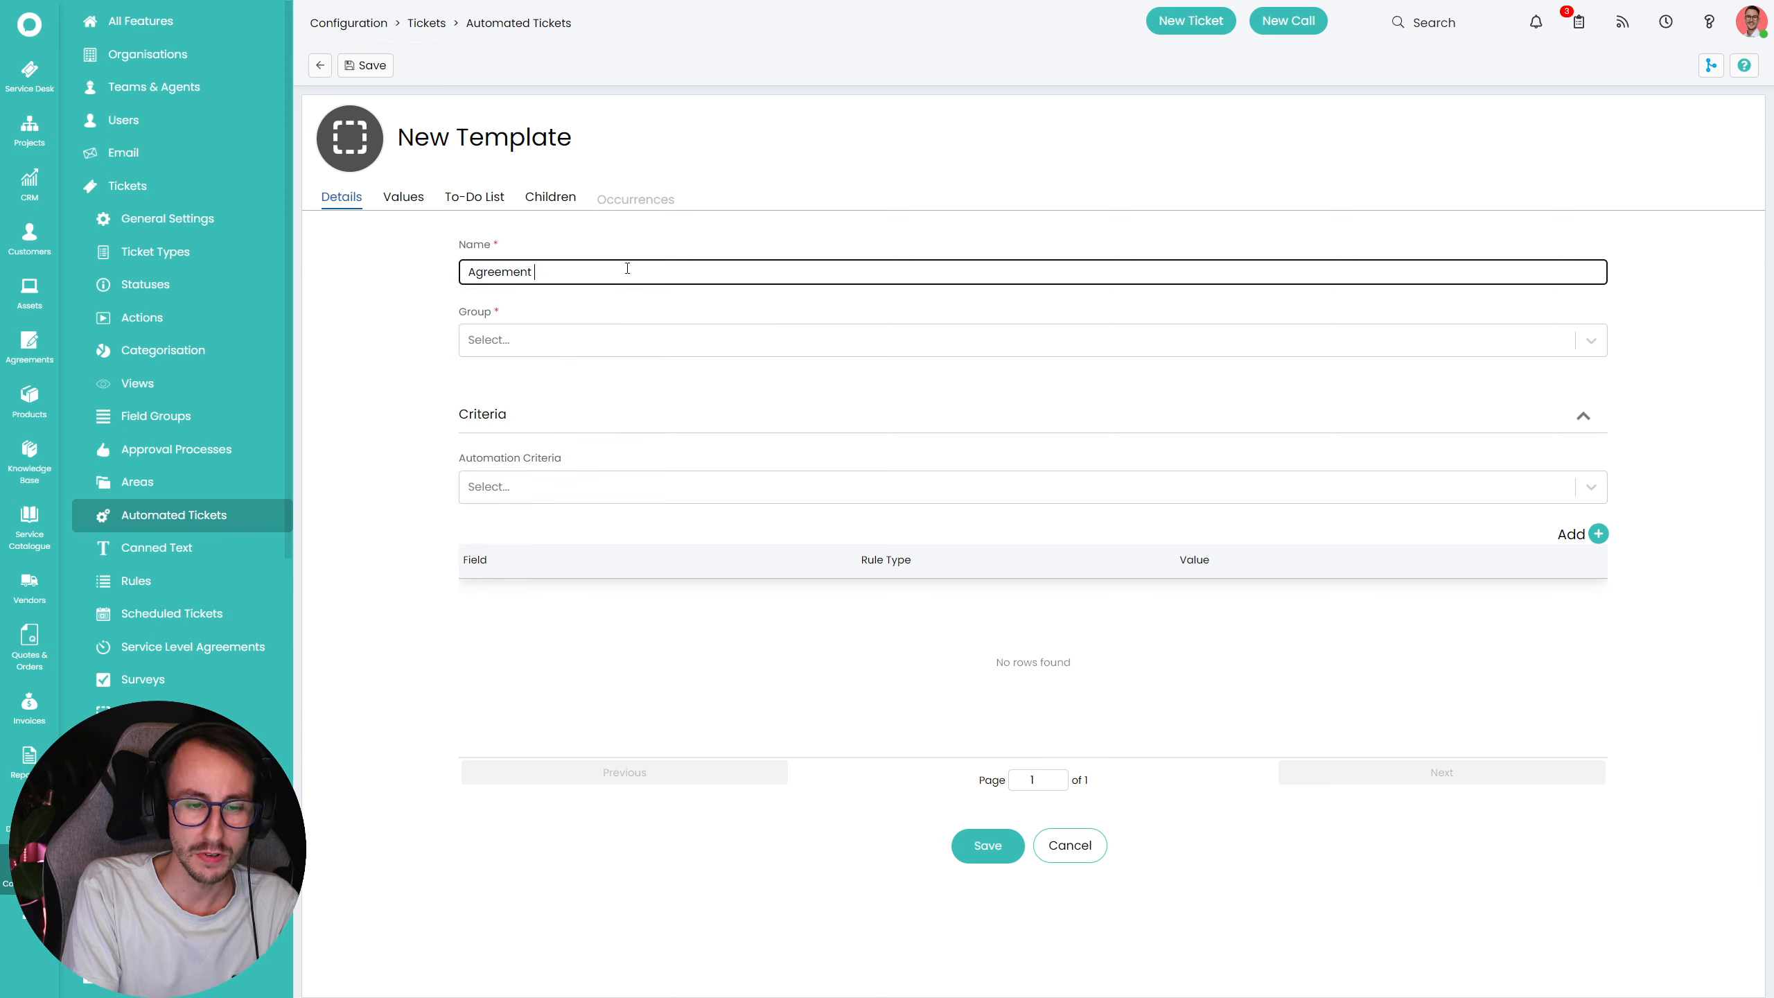
{"action": "type", "text": "Expirations"}
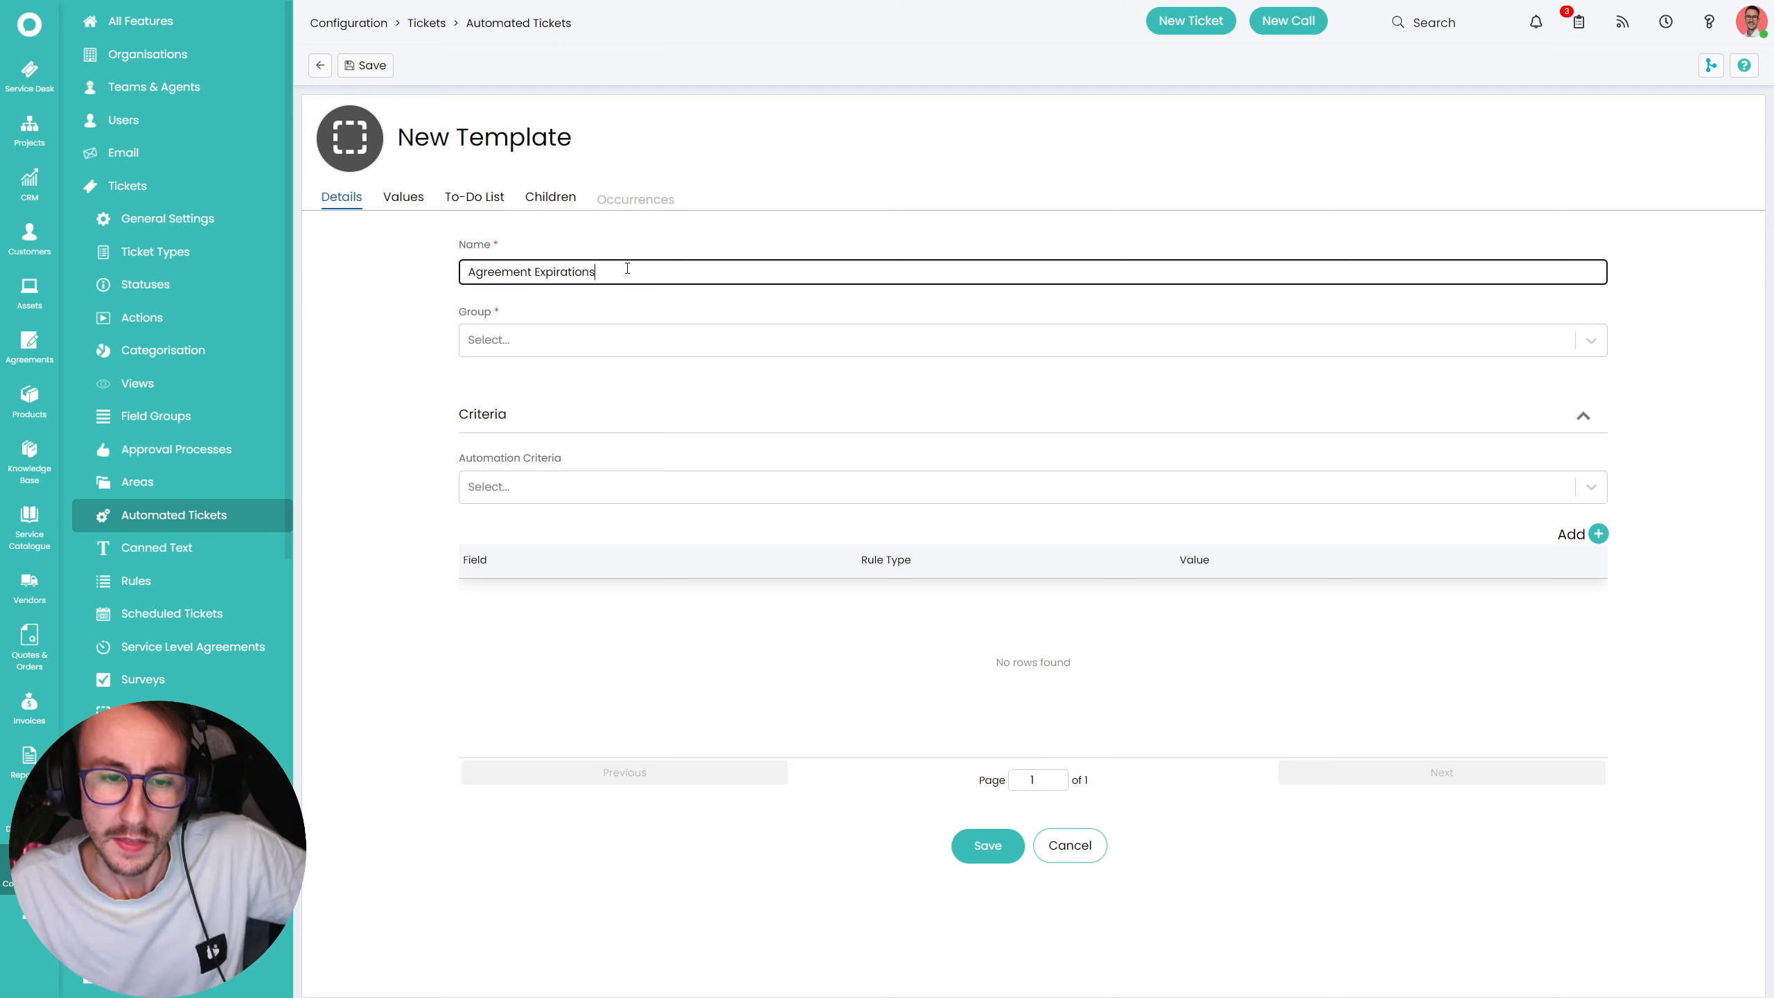
- Assign the template to the MSP Projects group and set its automation criteria to Agreements
{"action": "left_click", "coordinate": [632, 345]}
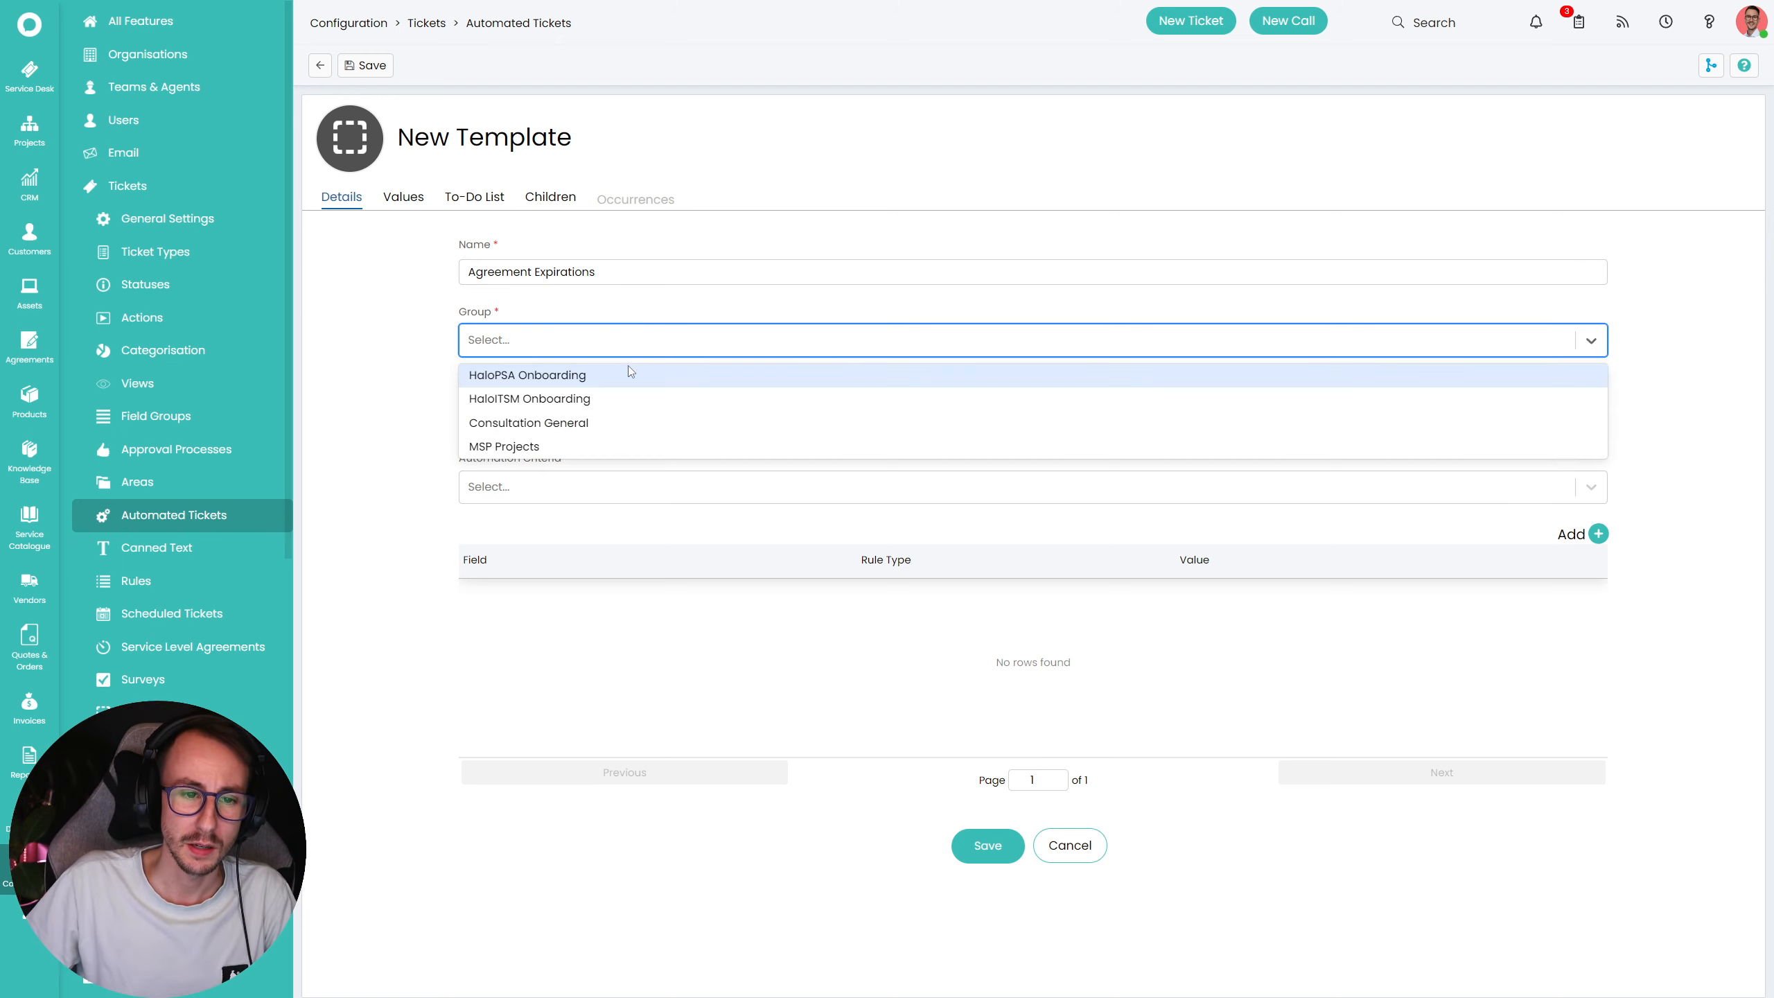
{"action": "left_click", "coordinate": [601, 445]}
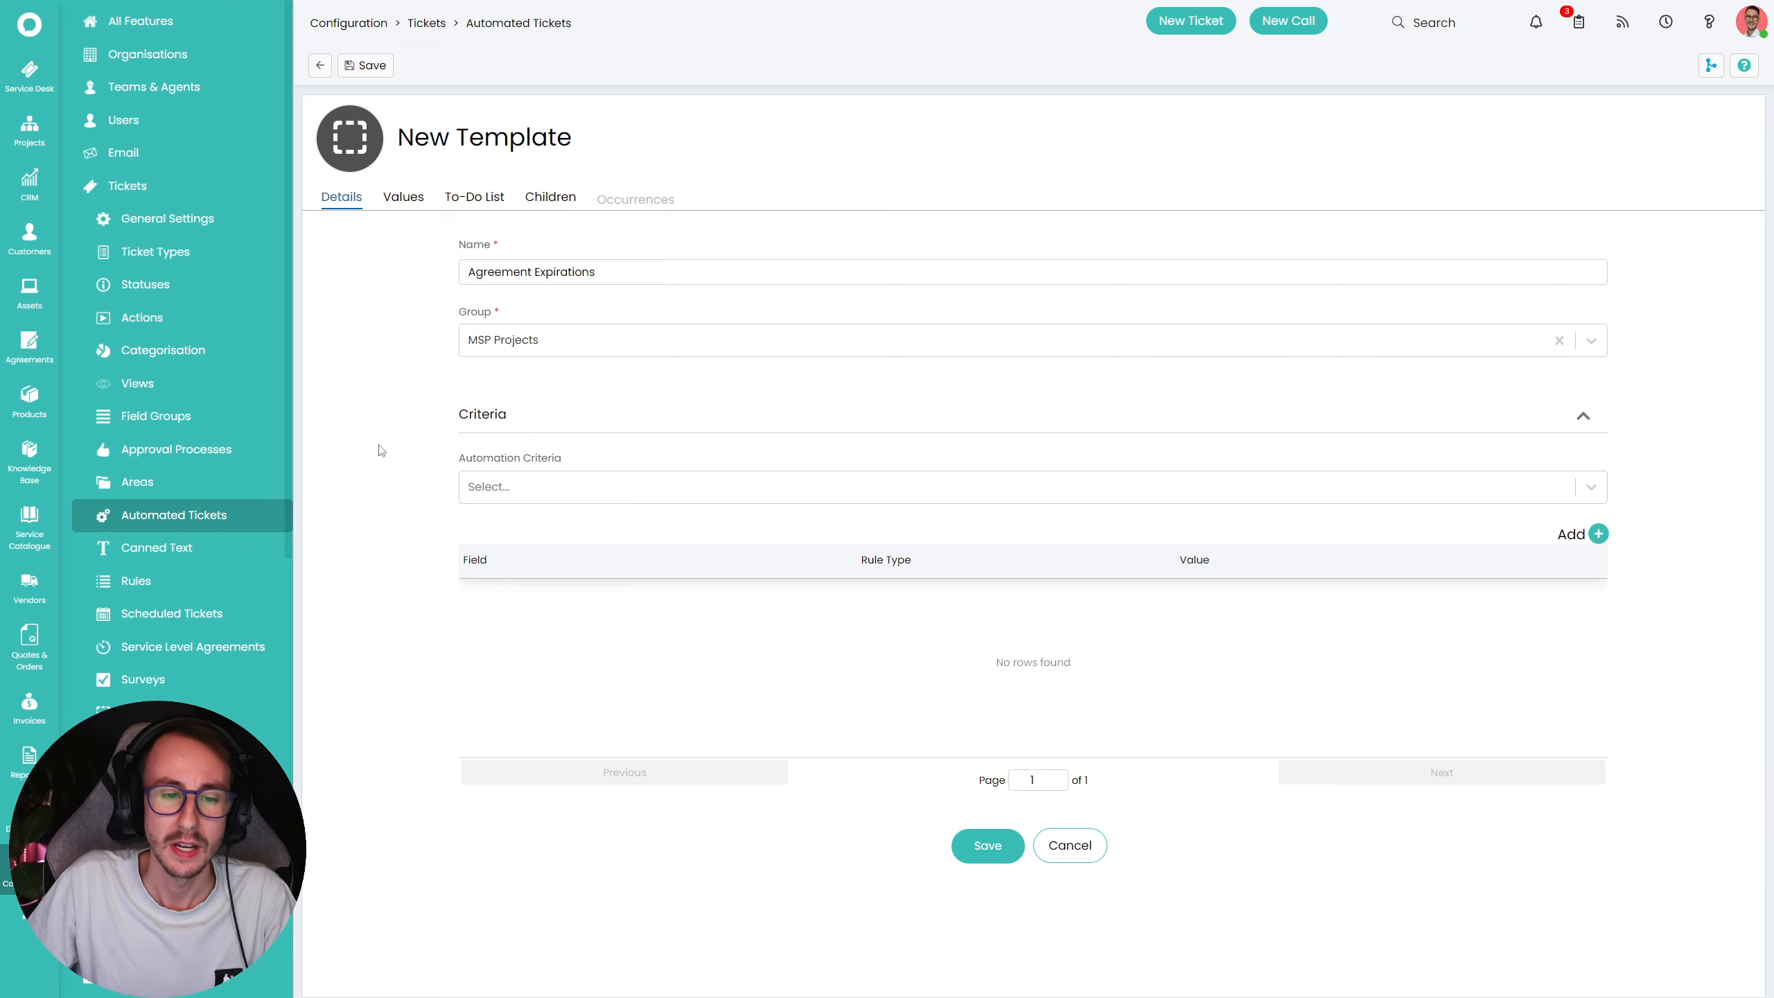
{"action": "left_click", "coordinate": [586, 483]}
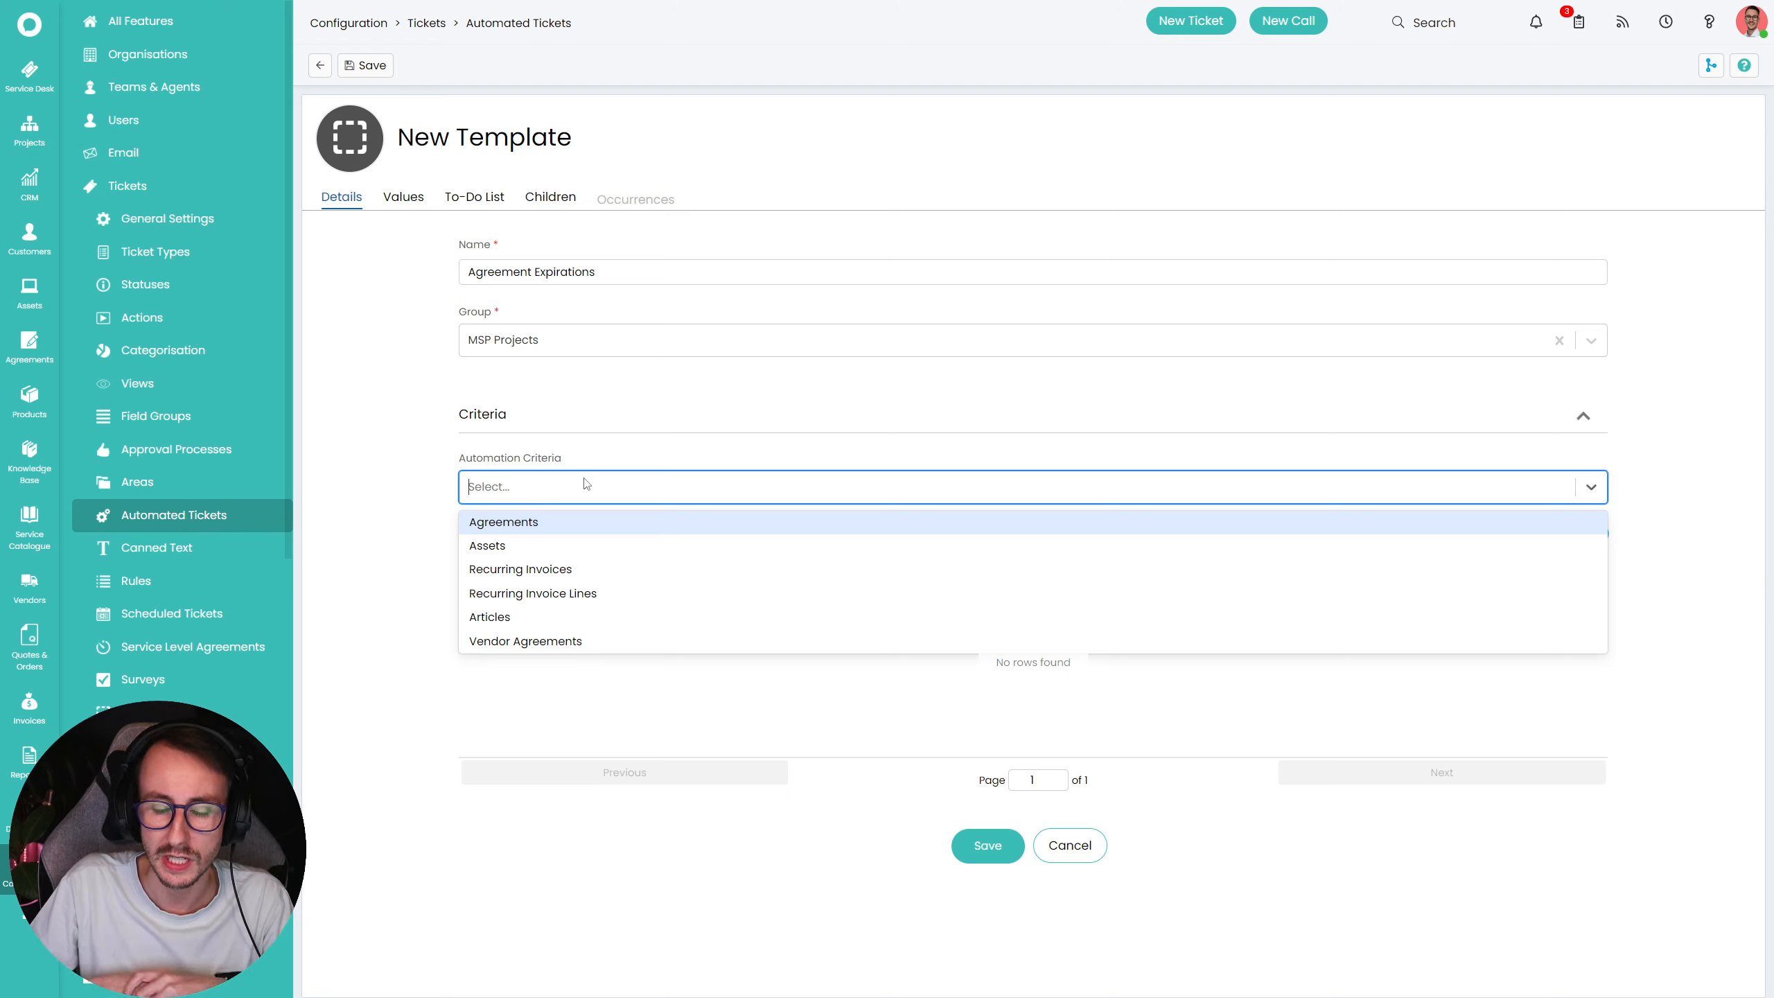
{"action": "left_click", "coordinate": [575, 525]}
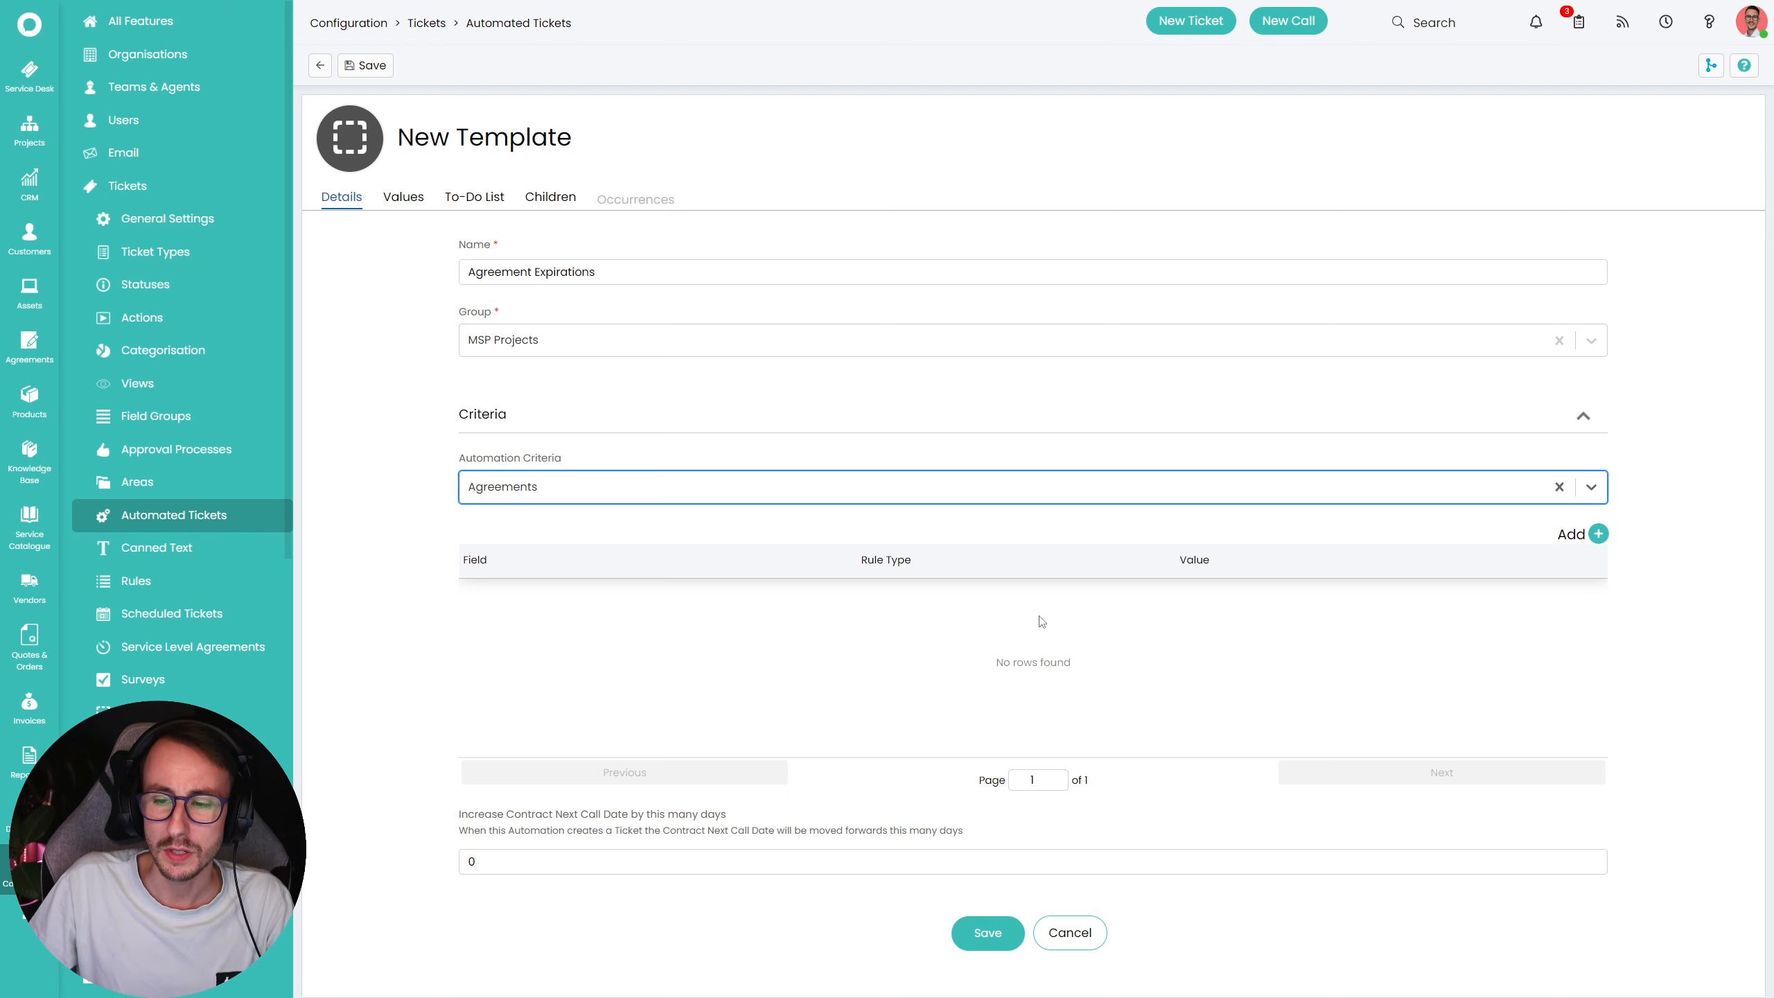
- Add a criterion to the template requiring Labour Type to be equal to Fixed
{"action": "left_click", "coordinate": [1600, 534]}
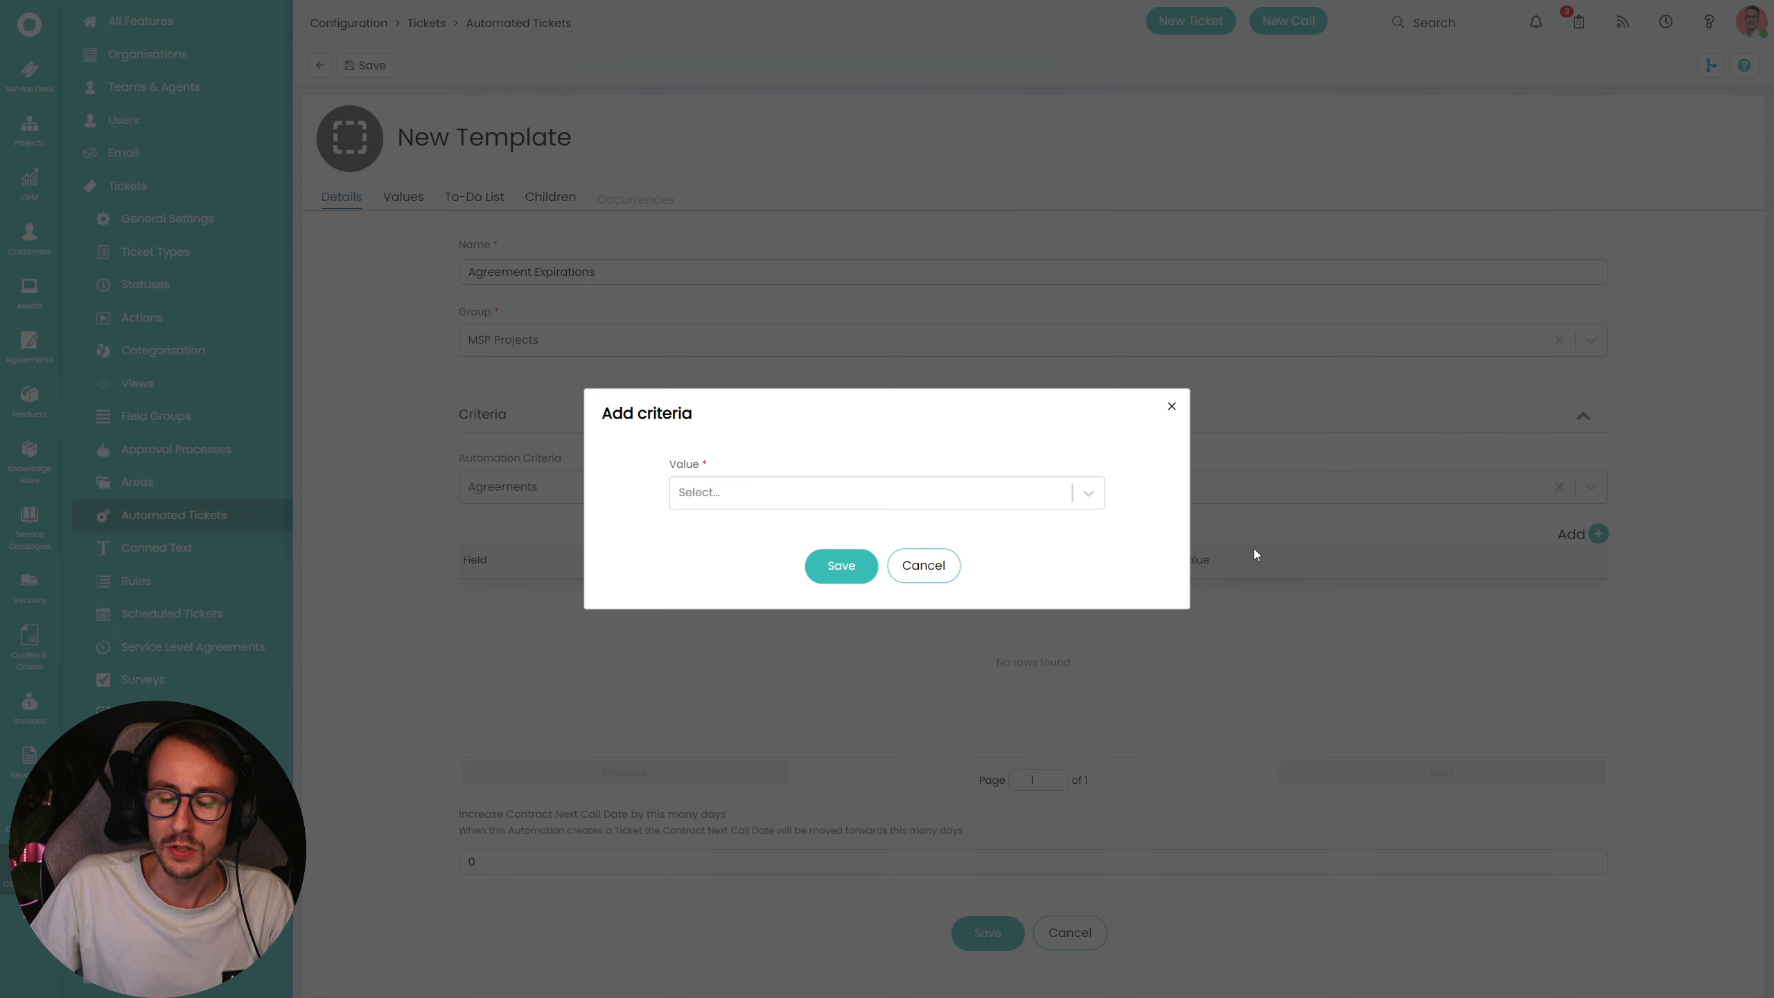
{"action": "left_click", "coordinate": [1087, 493]}
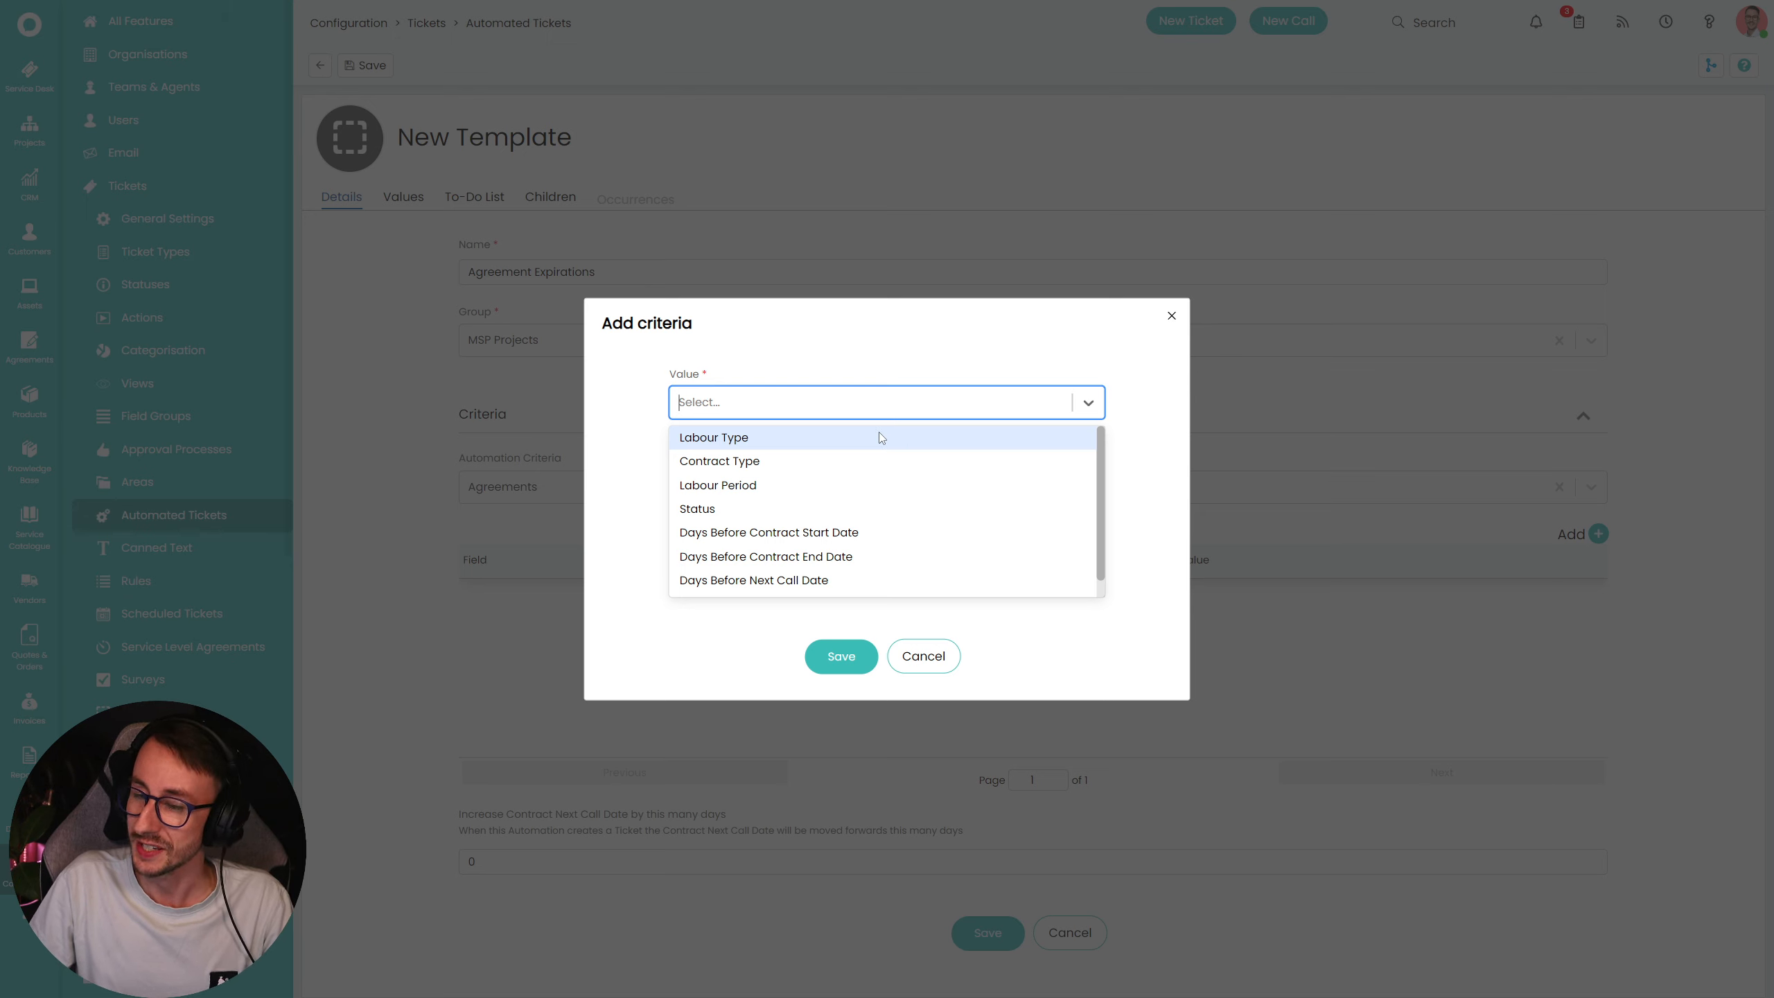
{"action": "left_click", "coordinate": [800, 451]}
{"action": "left_click", "coordinate": [835, 562]}
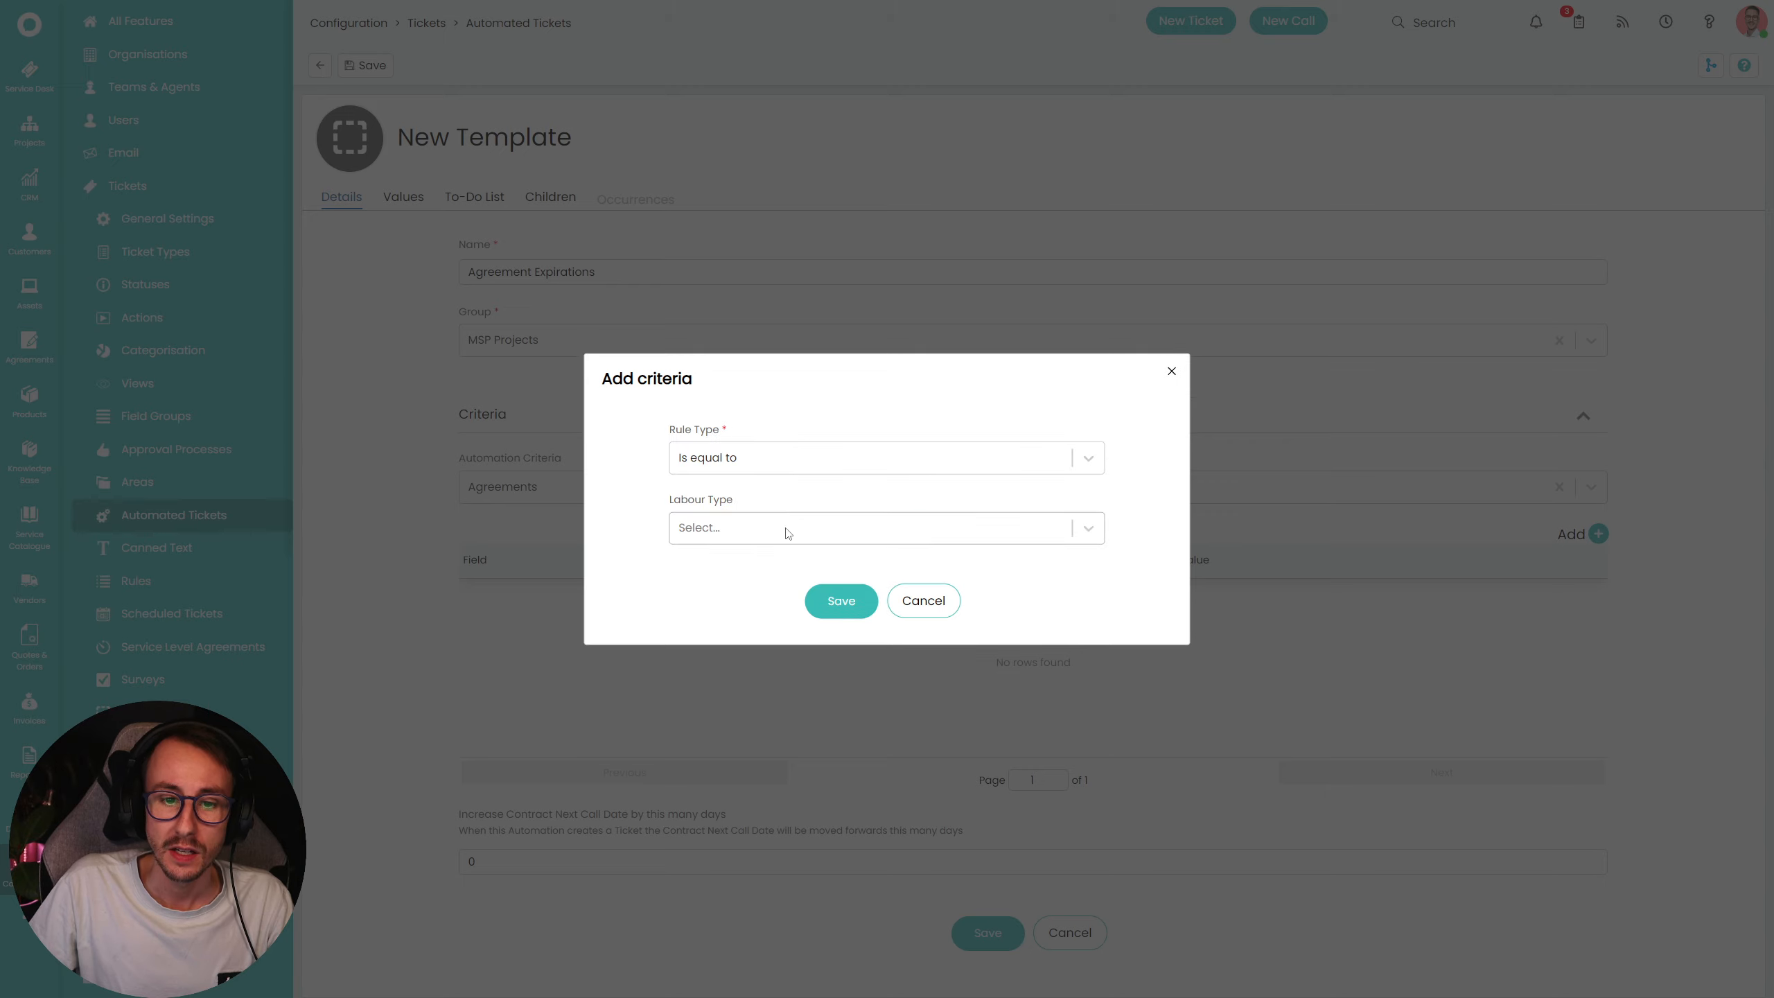
{"action": "left_click", "coordinate": [788, 531]}
{"action": "left_click", "coordinate": [704, 533]}
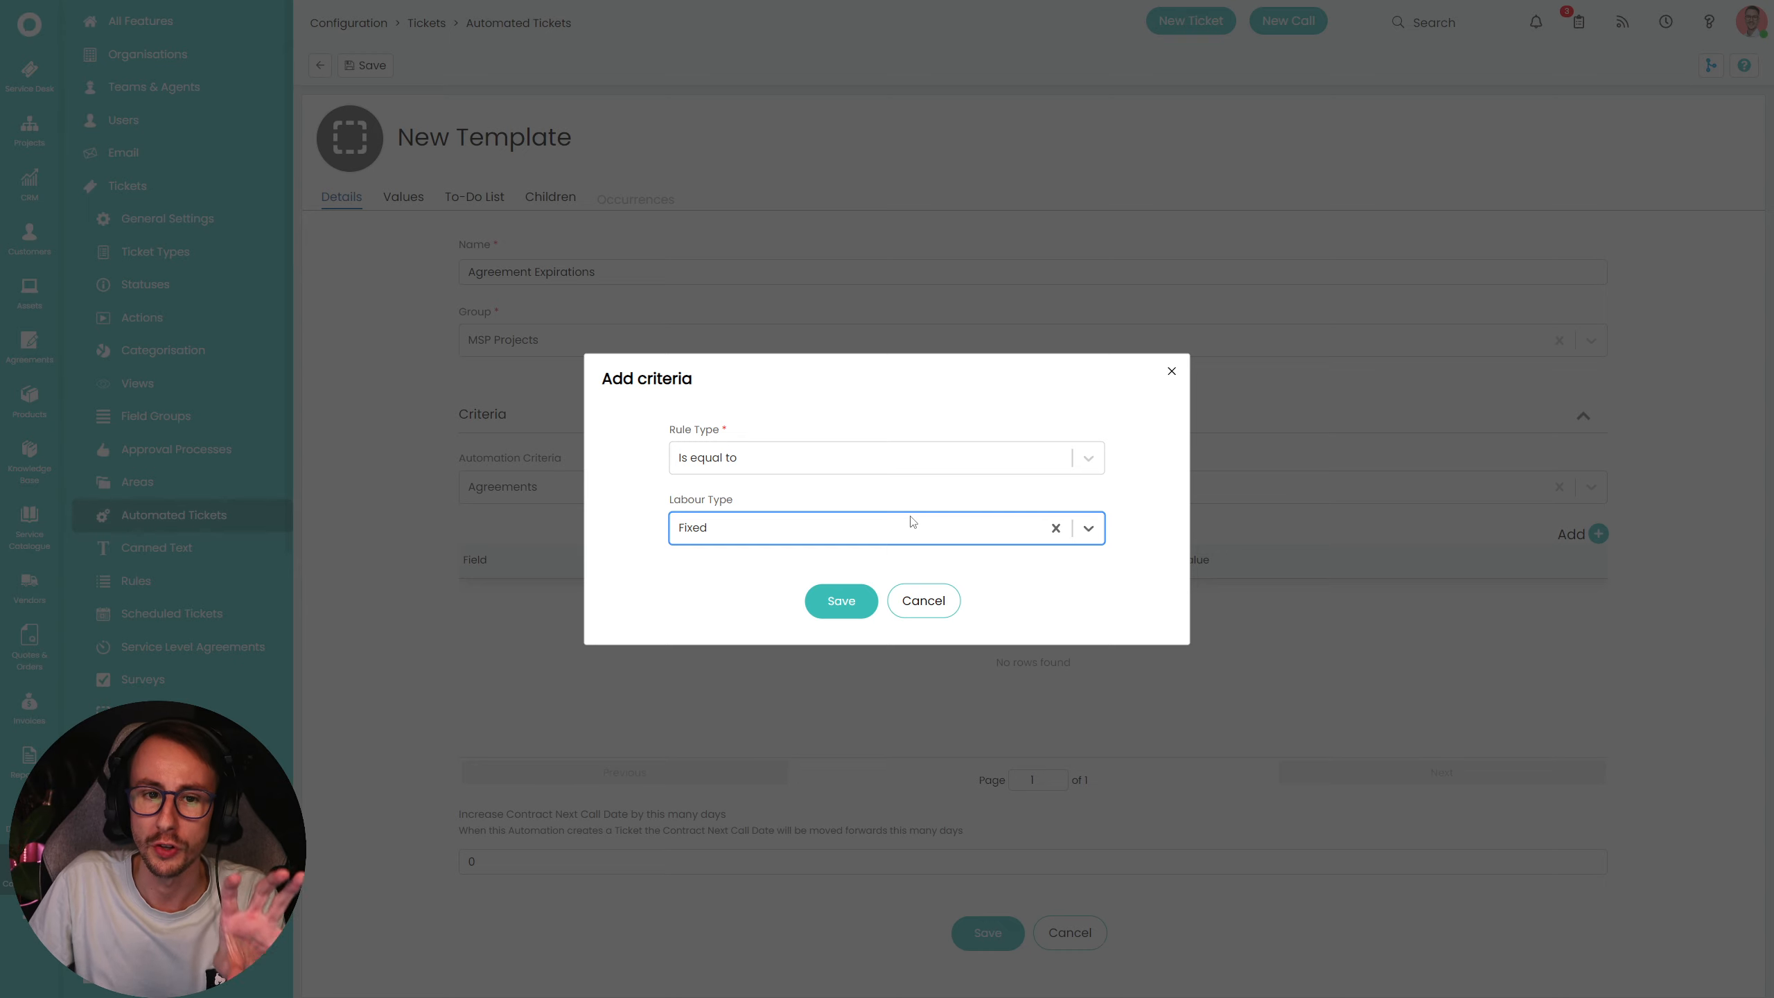
{"action": "left_click", "coordinate": [841, 600]}
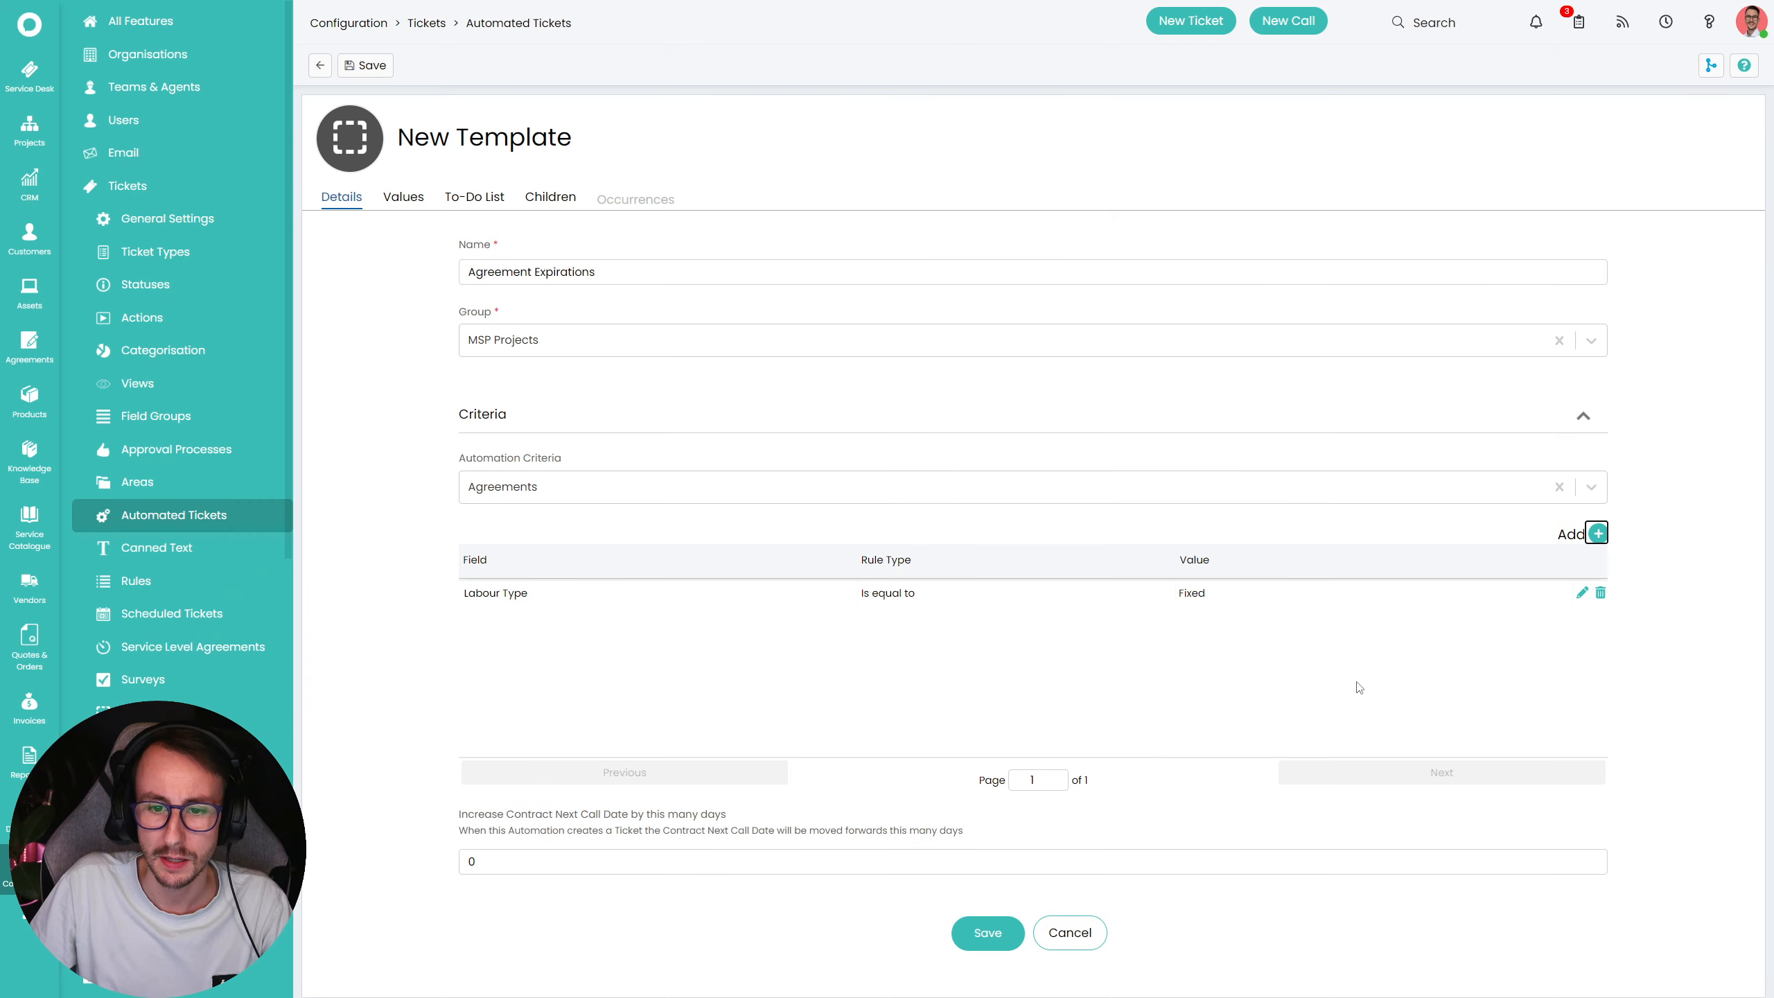
- Add a criterion to the template requiring Days Before Contract End Date to be equal to 30
{"action": "left_click", "coordinate": [1598, 534]}
{"action": "left_click", "coordinate": [926, 492]}
{"action": "scroll", "coordinate": [918, 508], "scroll_direction": "down", "scroll_amount": 1}
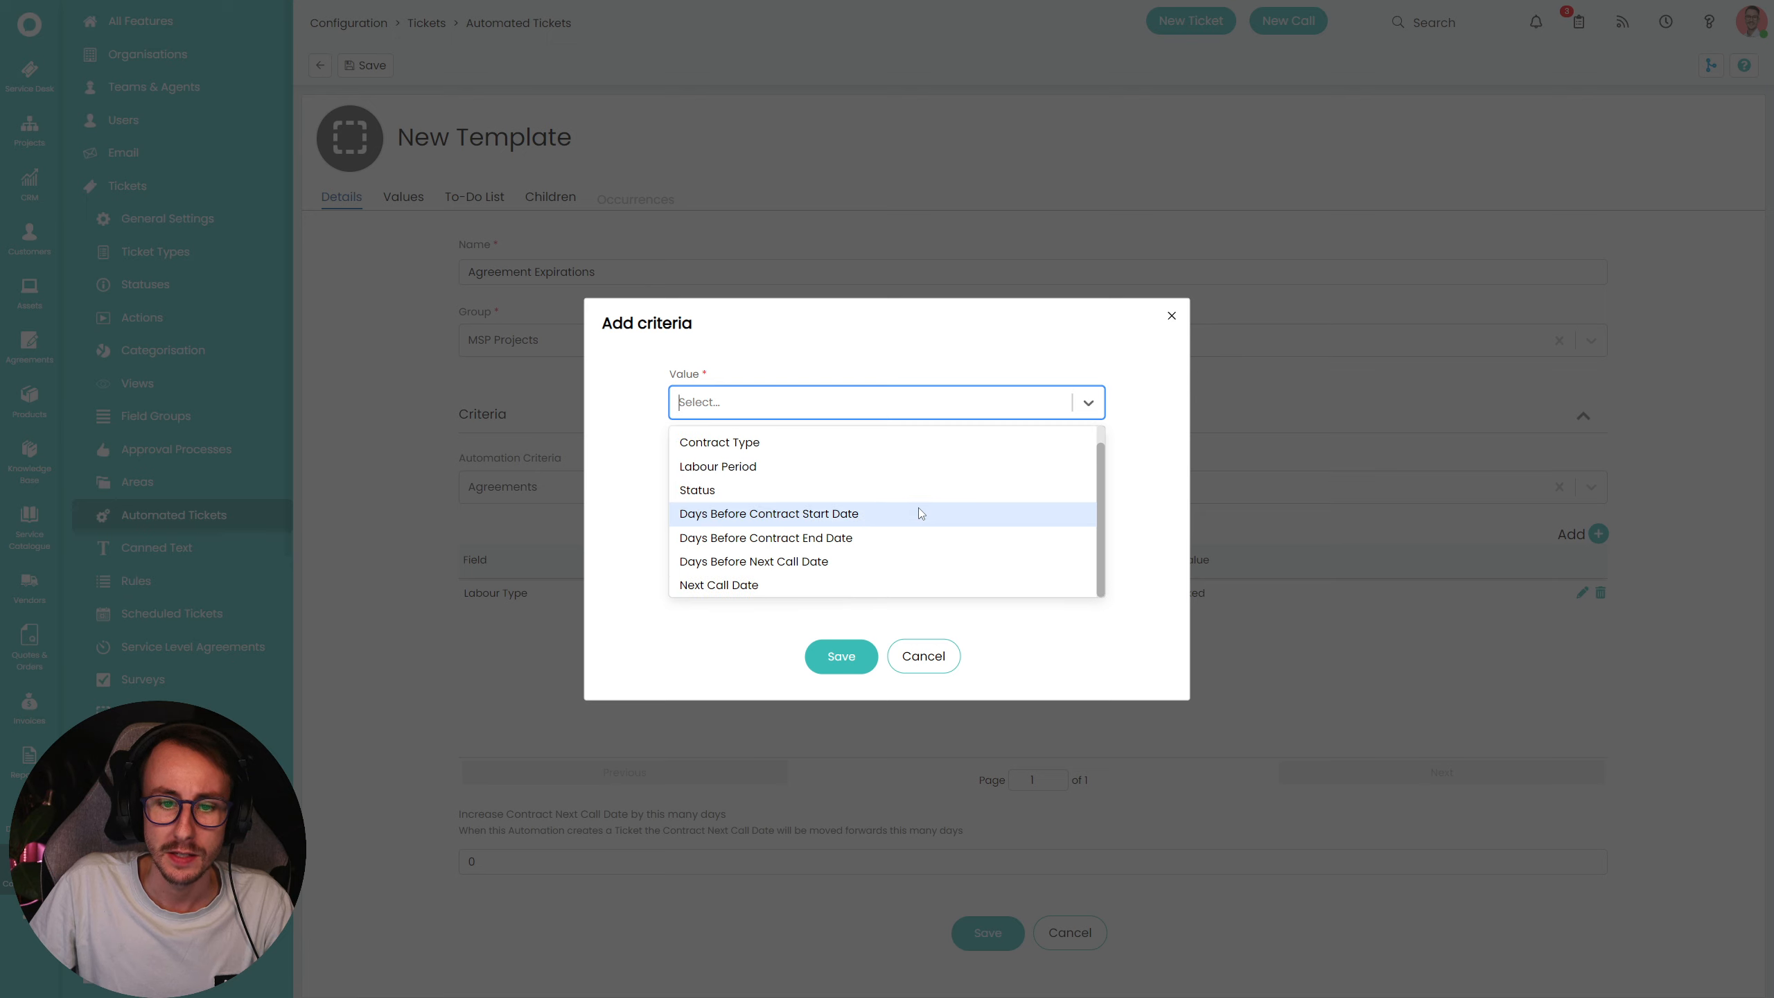
{"action": "left_click", "coordinate": [888, 536]}
{"action": "left_click", "coordinate": [841, 565]}
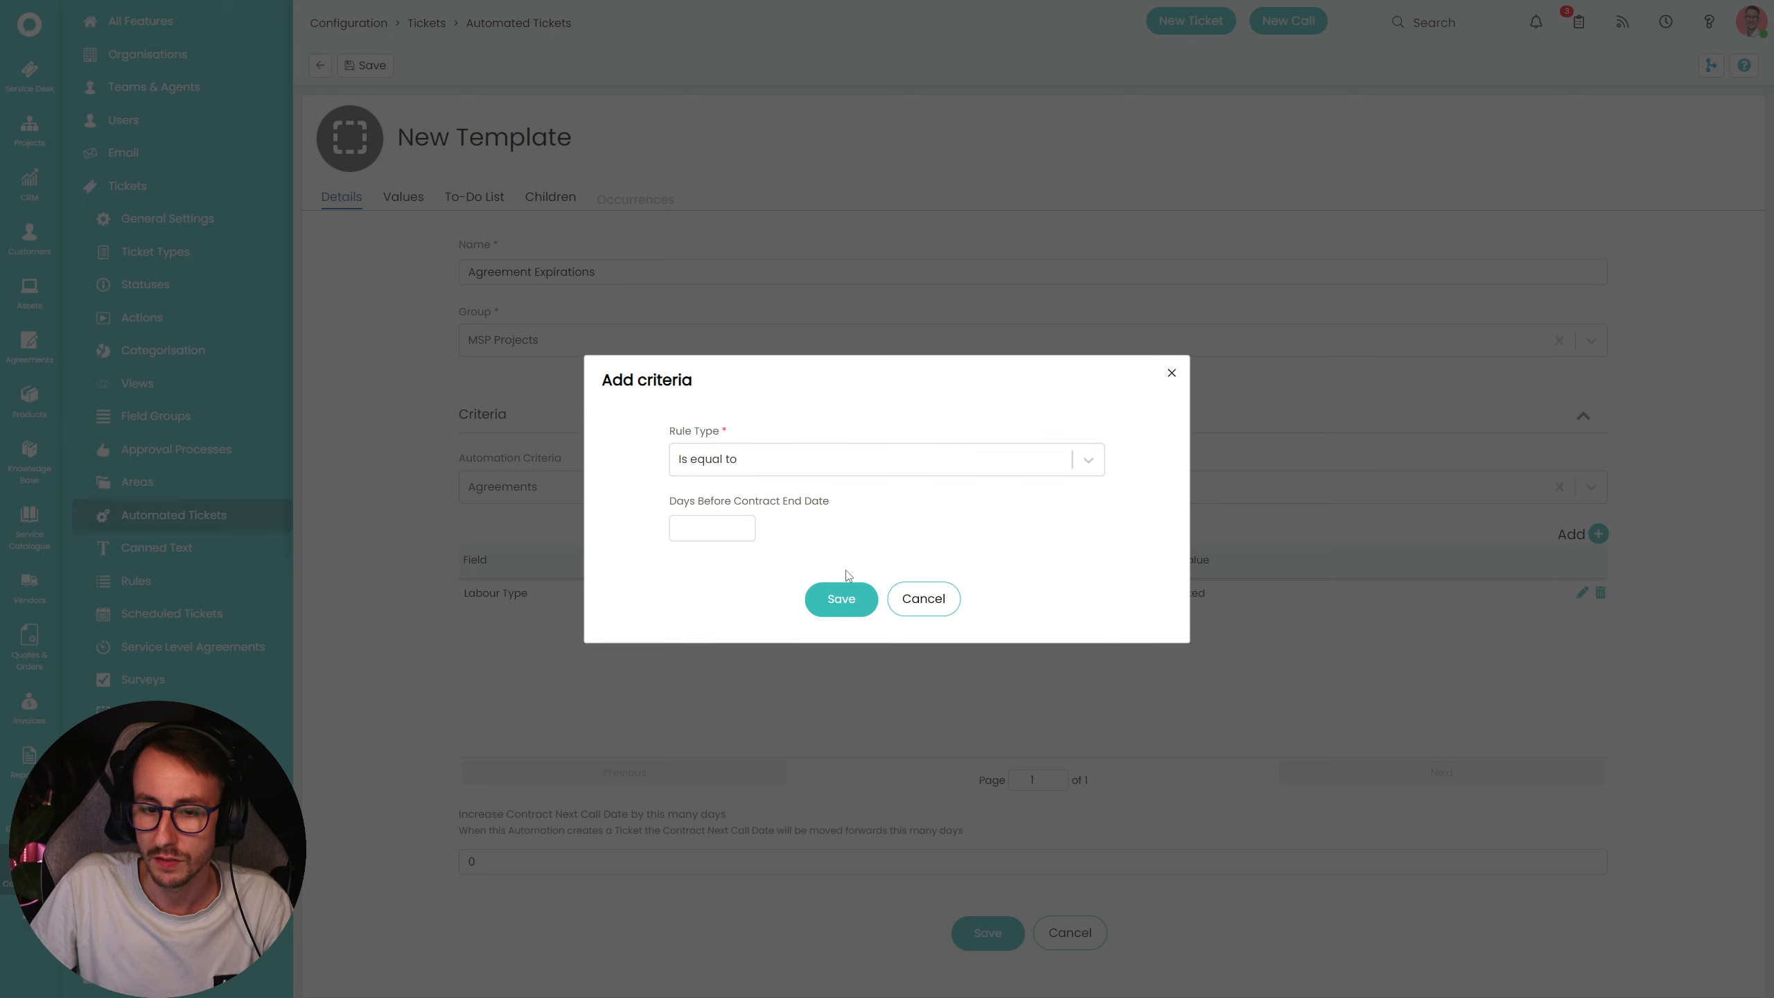
{"action": "left_click", "coordinate": [1100, 466]}
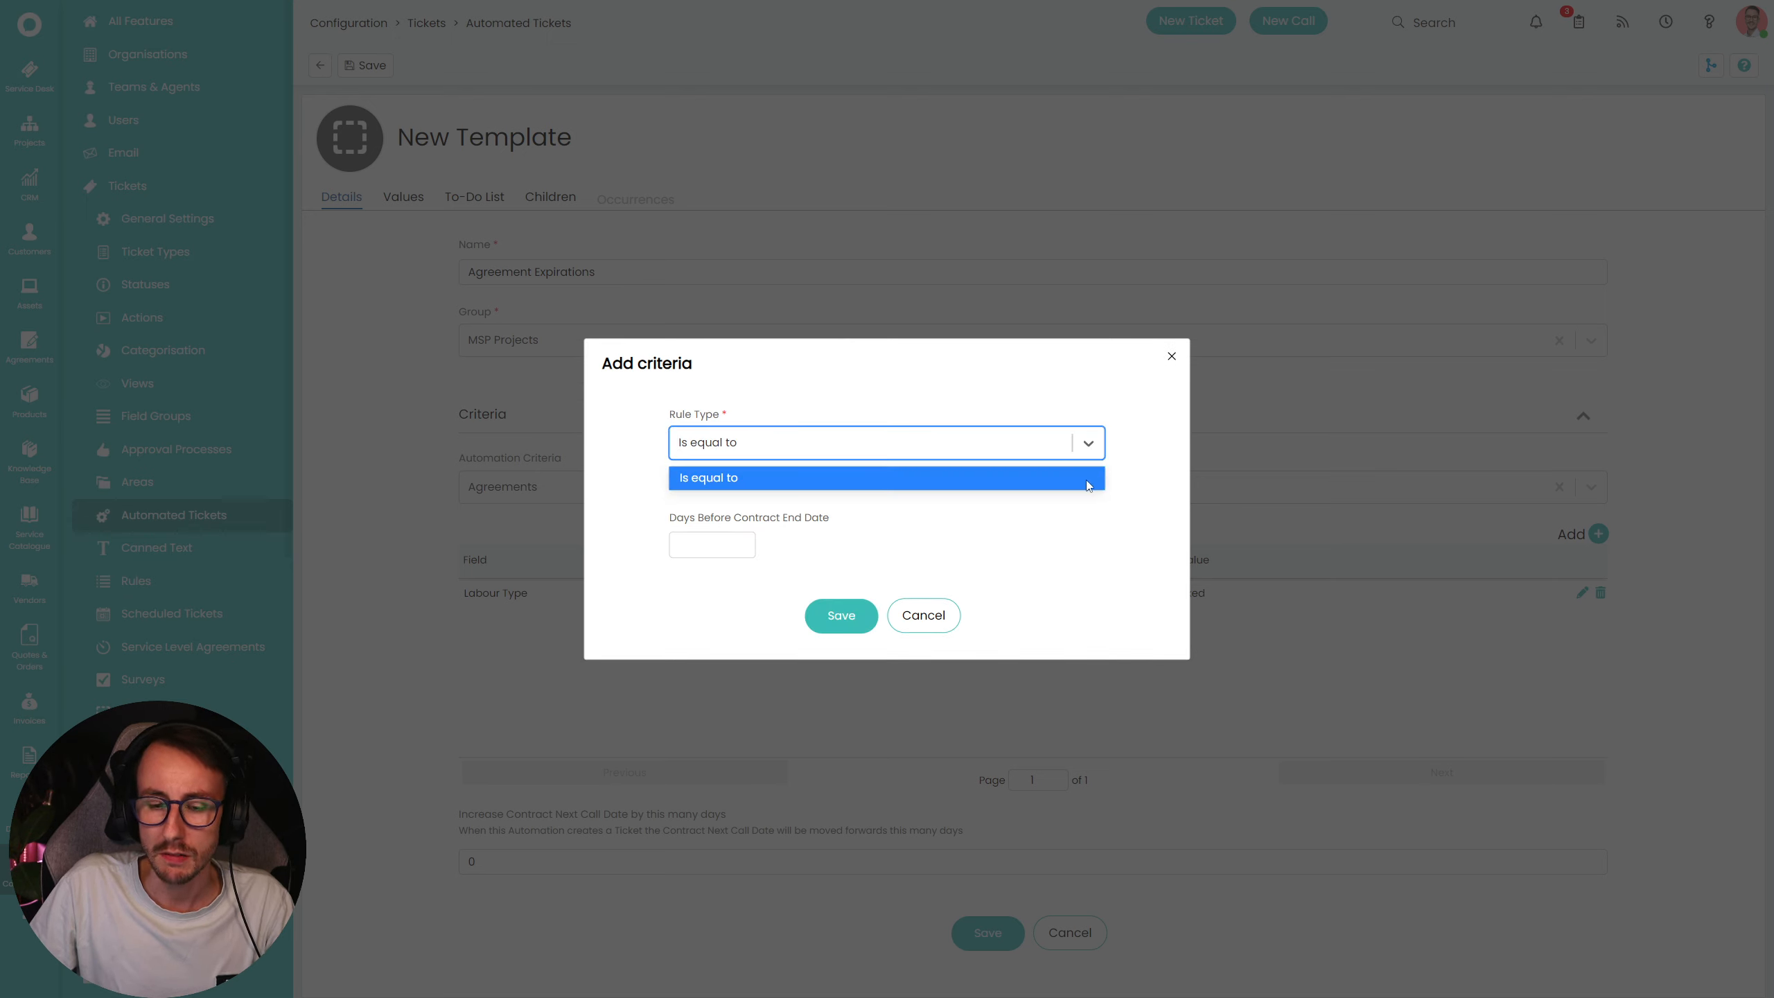
{"action": "left_click", "coordinate": [1086, 484]}
{"action": "left_click_drag", "start_coordinate": [656, 504], "coordinate": [849, 507]}
{"action": "left_click", "coordinate": [724, 529]}
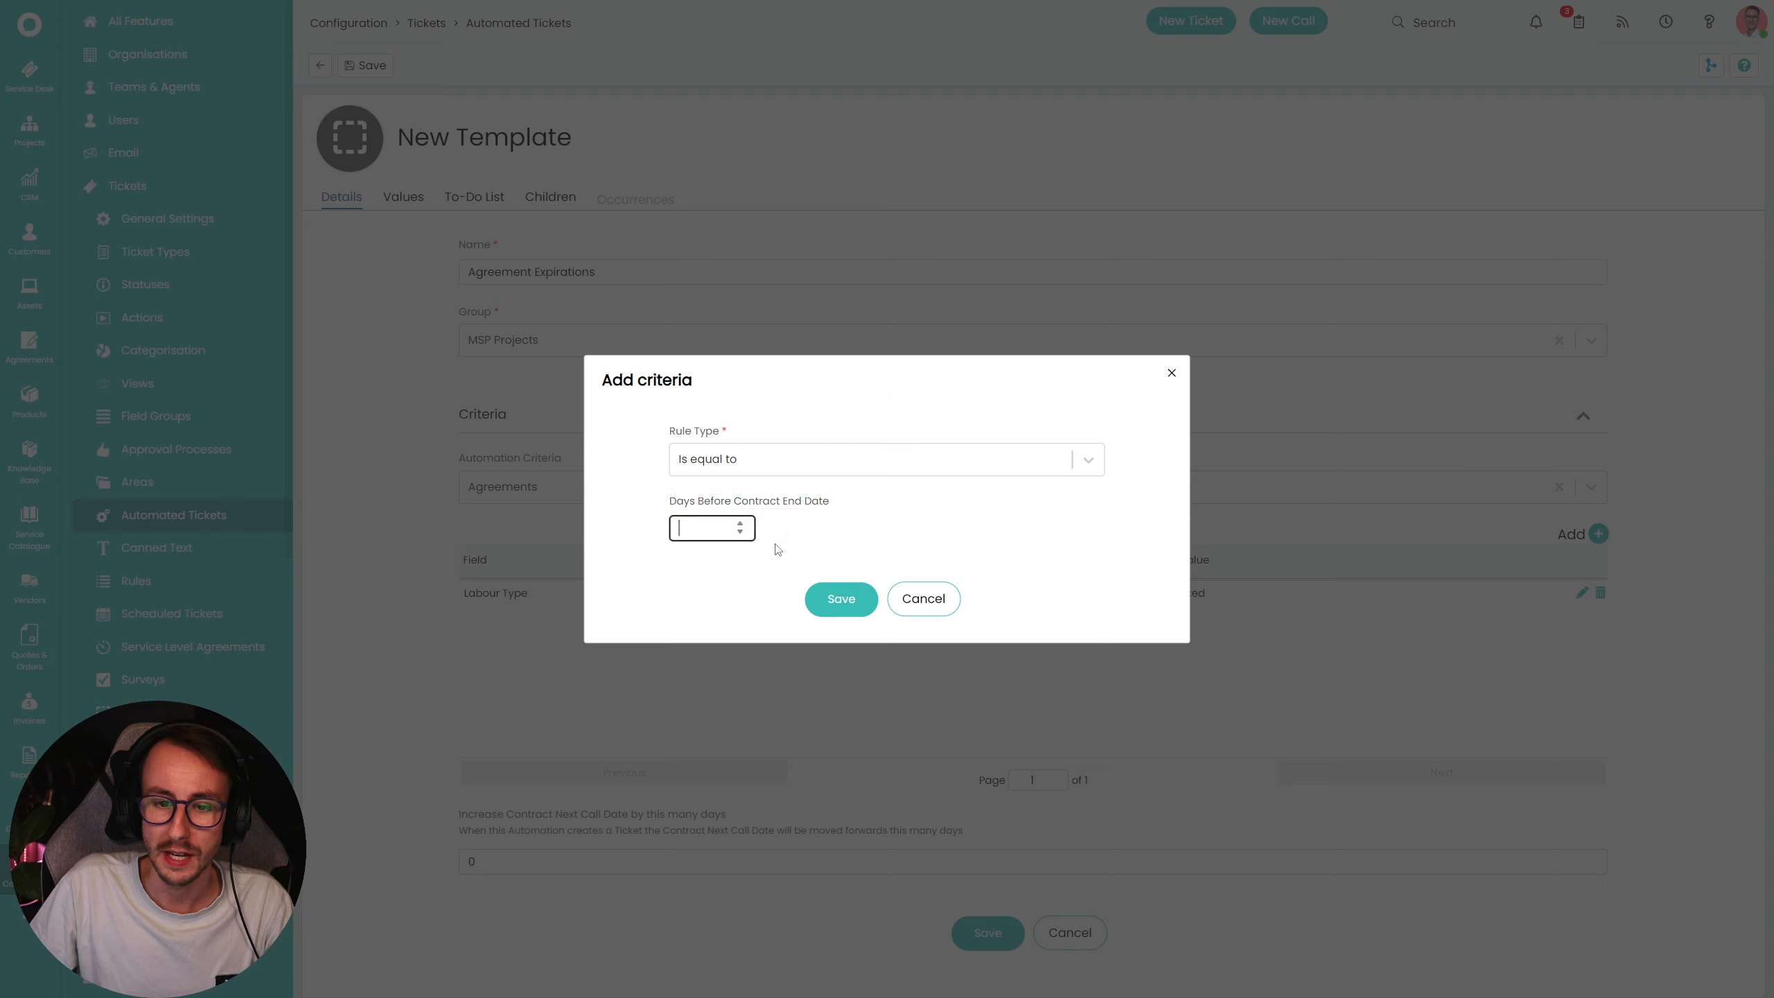
{"action": "type", "text": "30"}
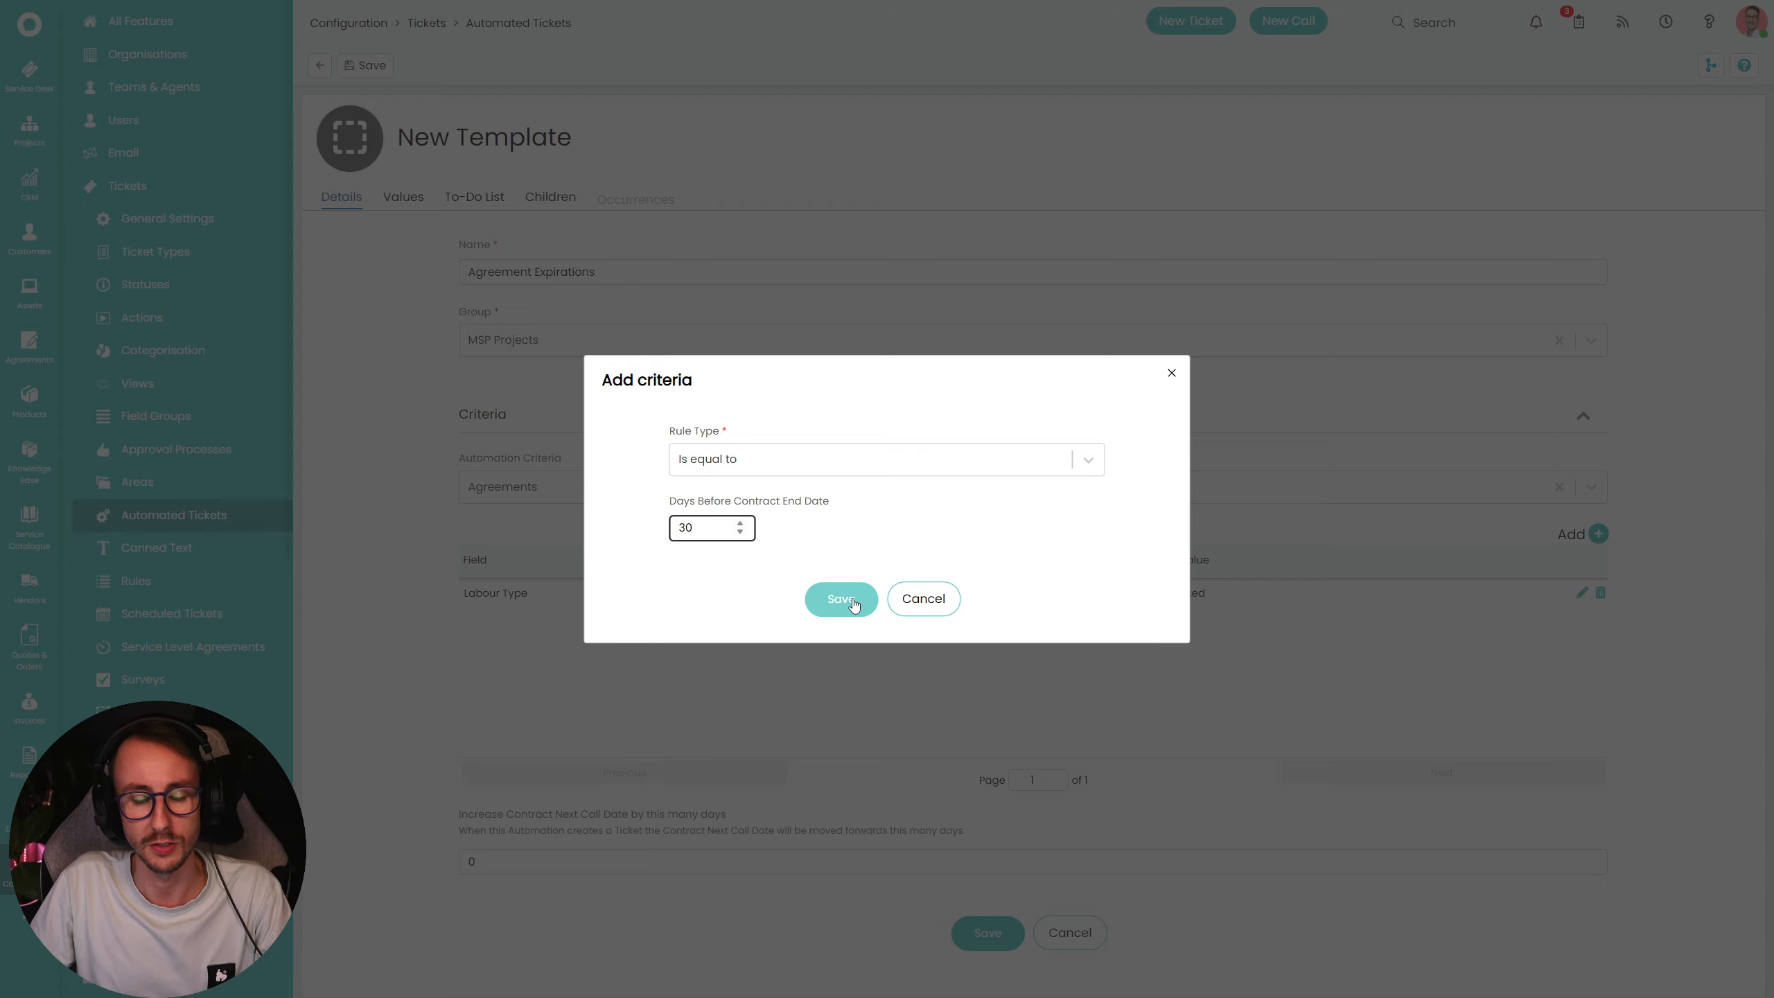
{"action": "left_click", "coordinate": [854, 606]}
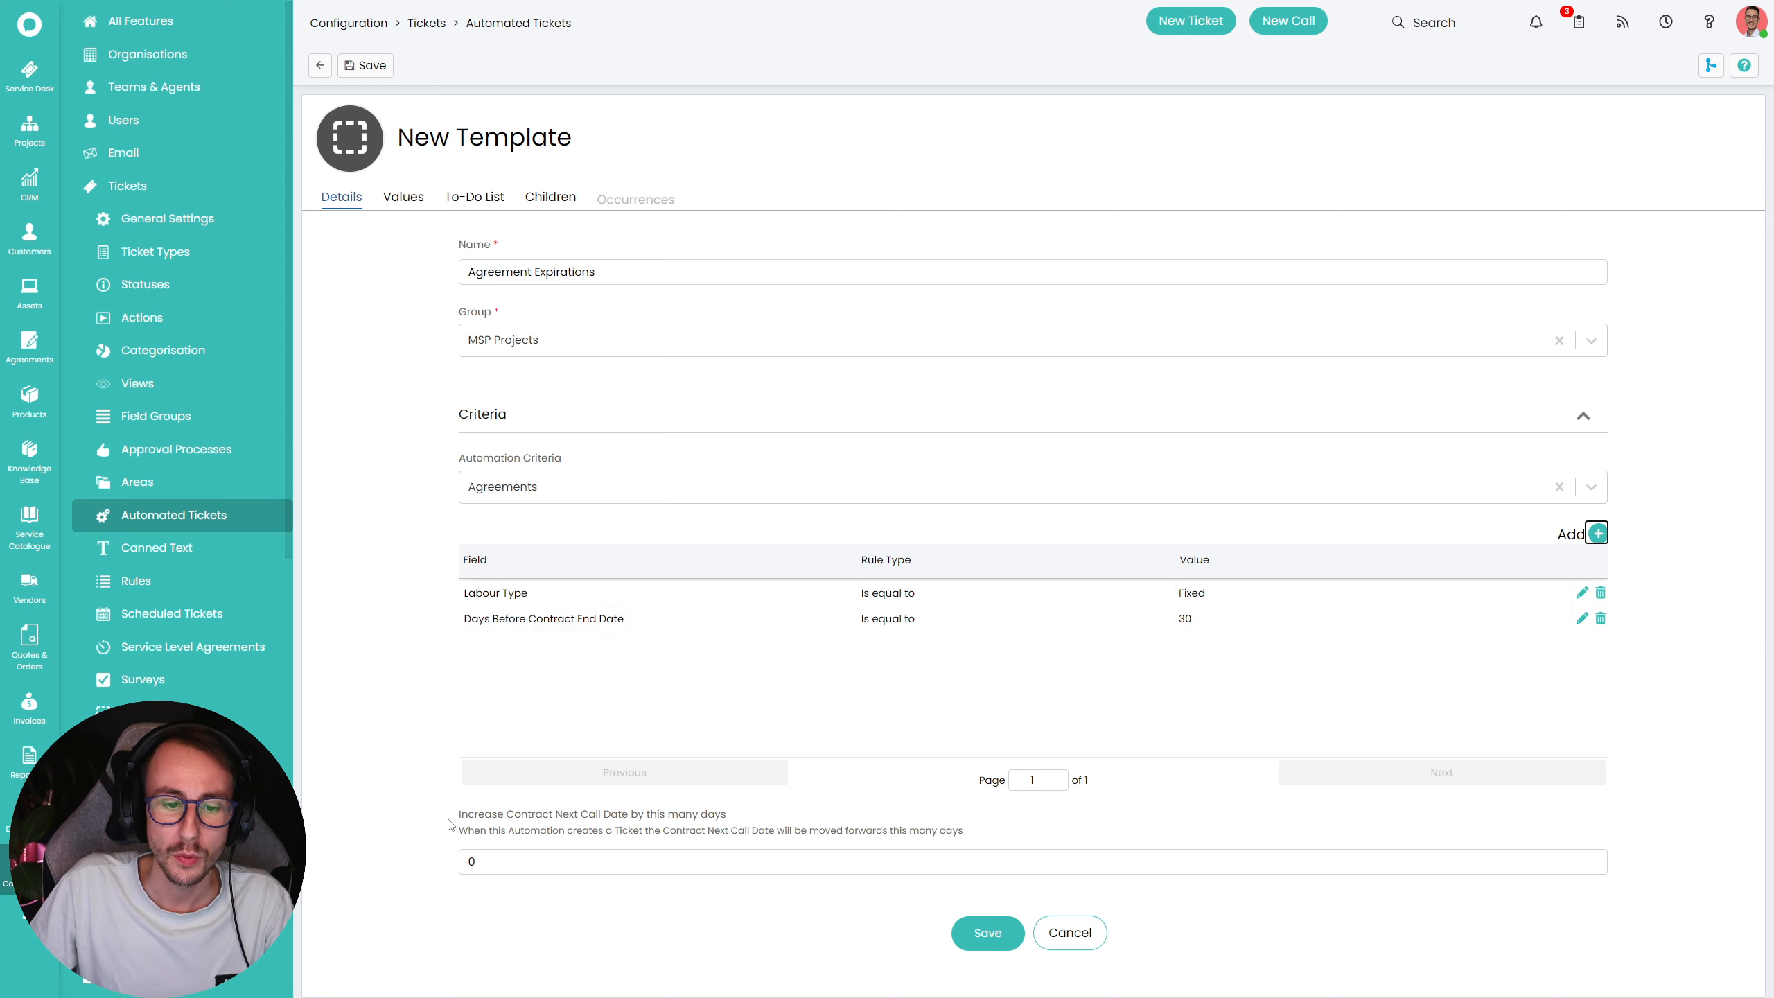
{"action": "left_click_drag", "start_coordinate": [450, 825], "coordinate": [976, 832]}
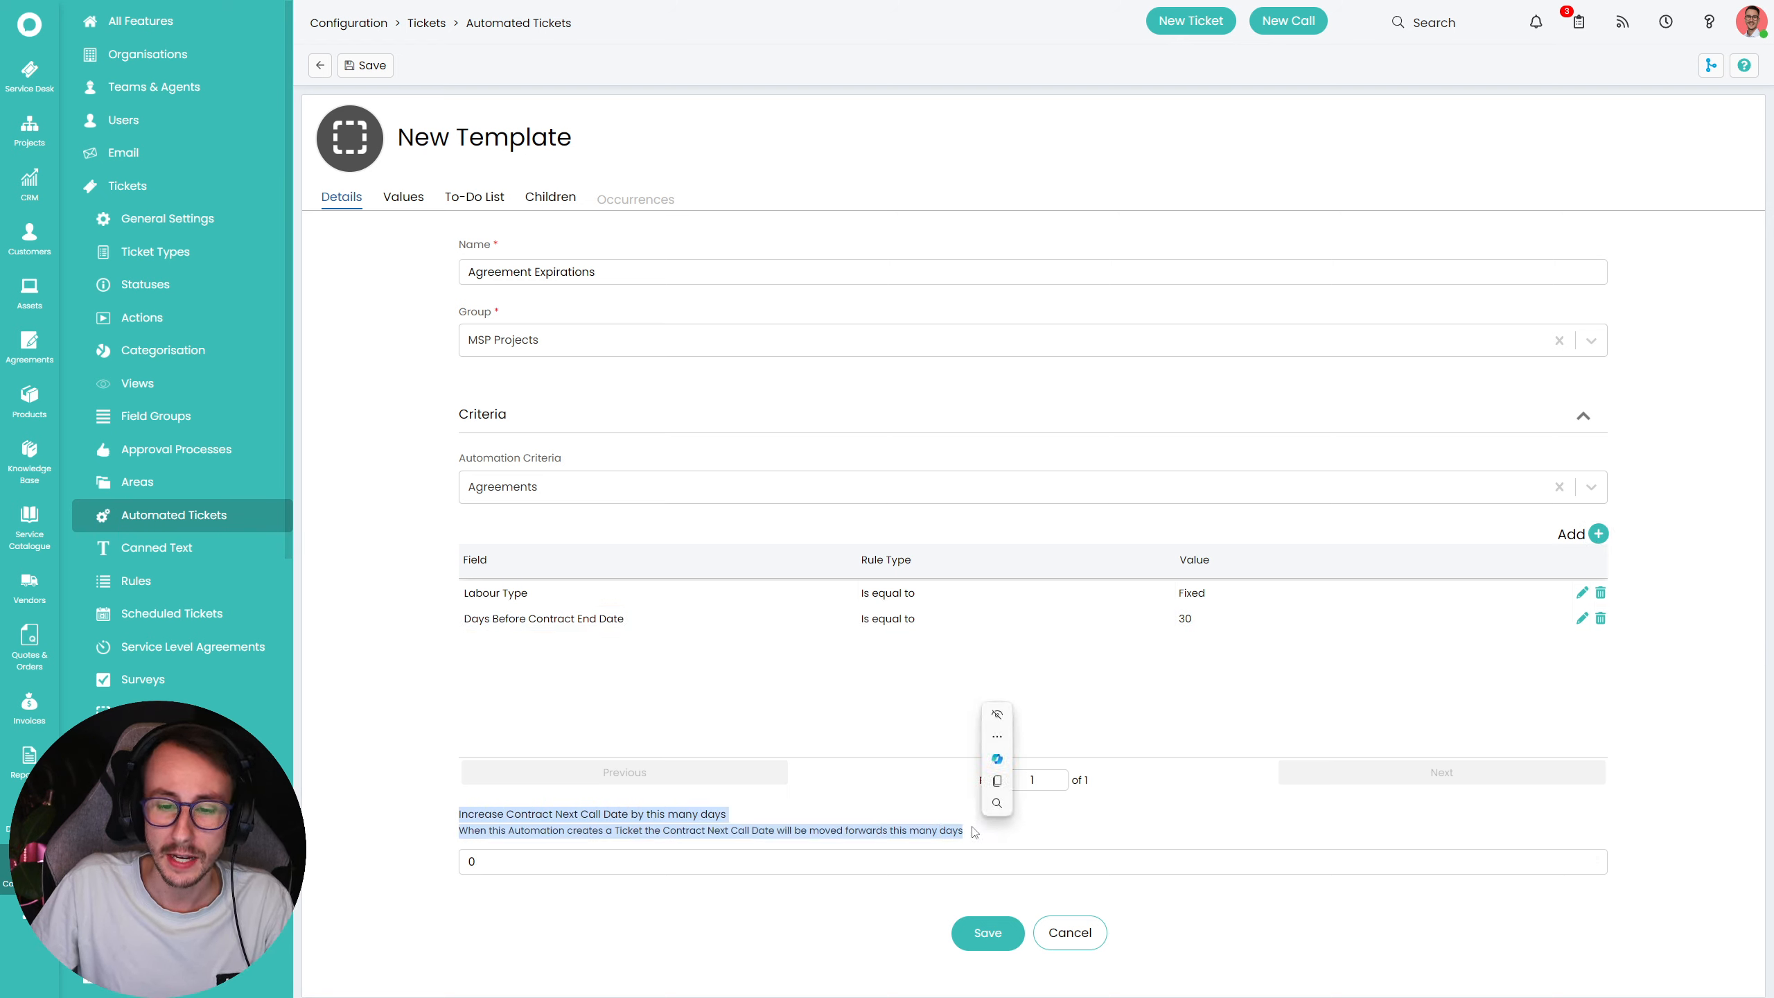
{"action": "left_click", "coordinate": [974, 833]}
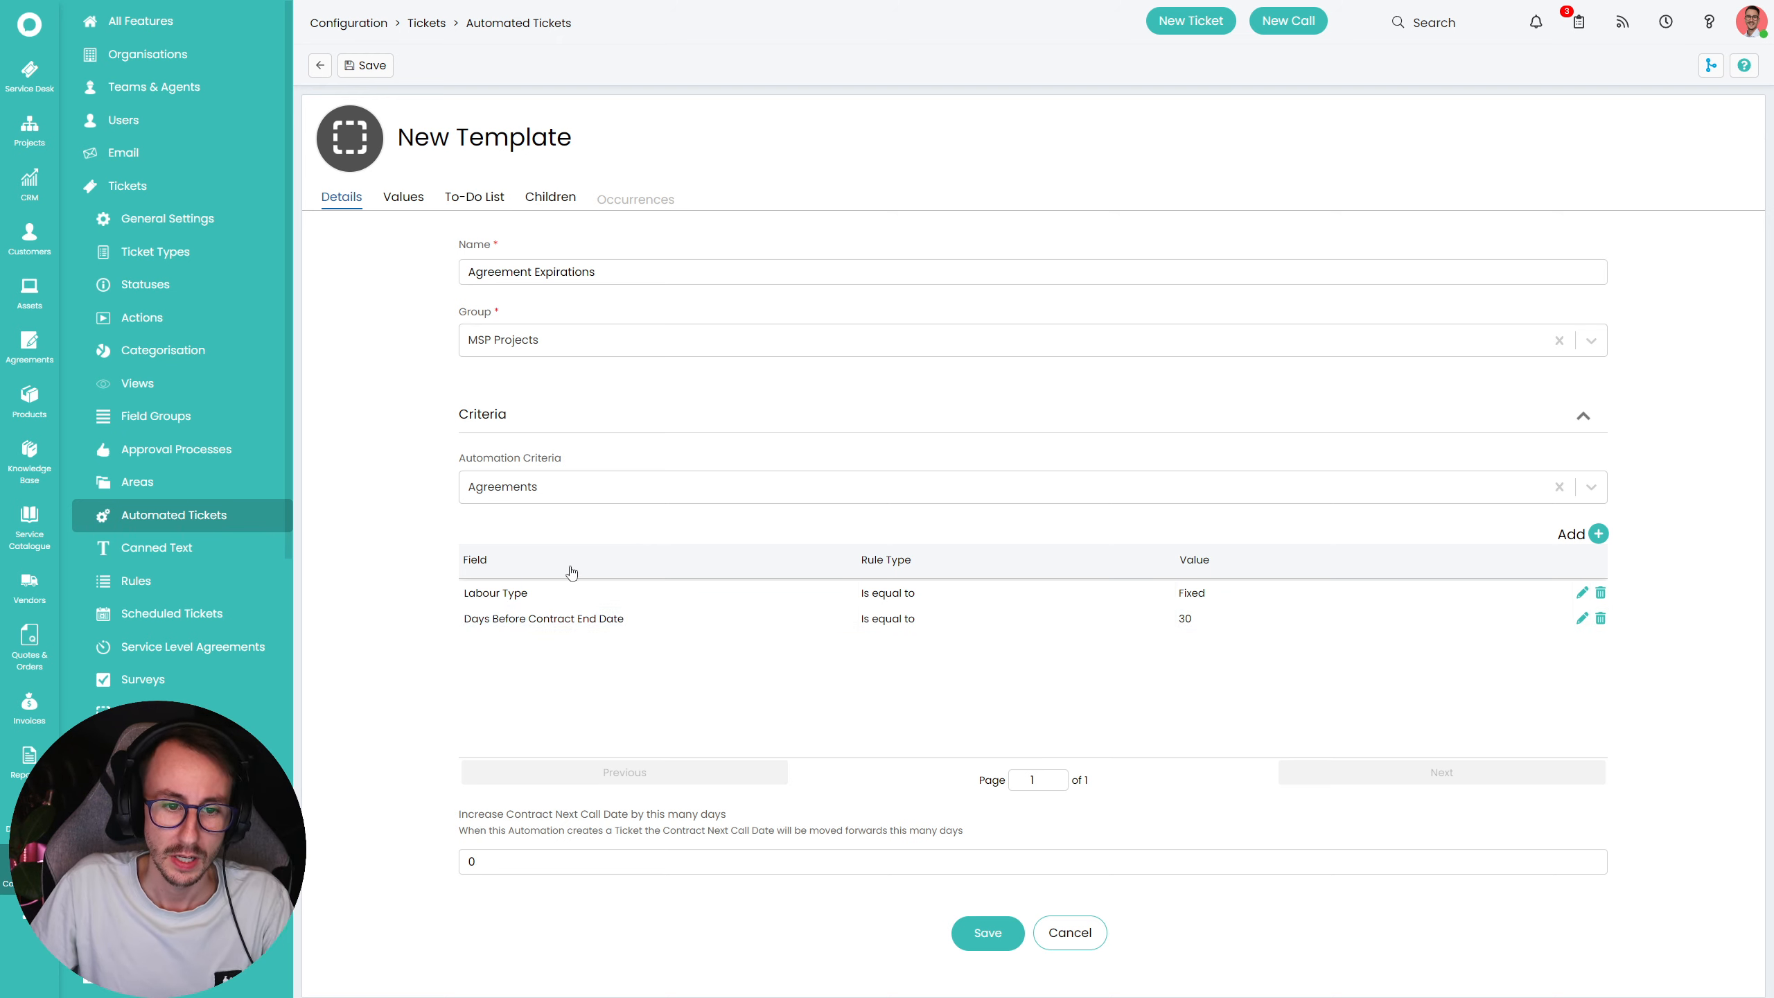
- Set the ticket type in the template's values to Finance
{"action": "left_click", "coordinate": [409, 201]}
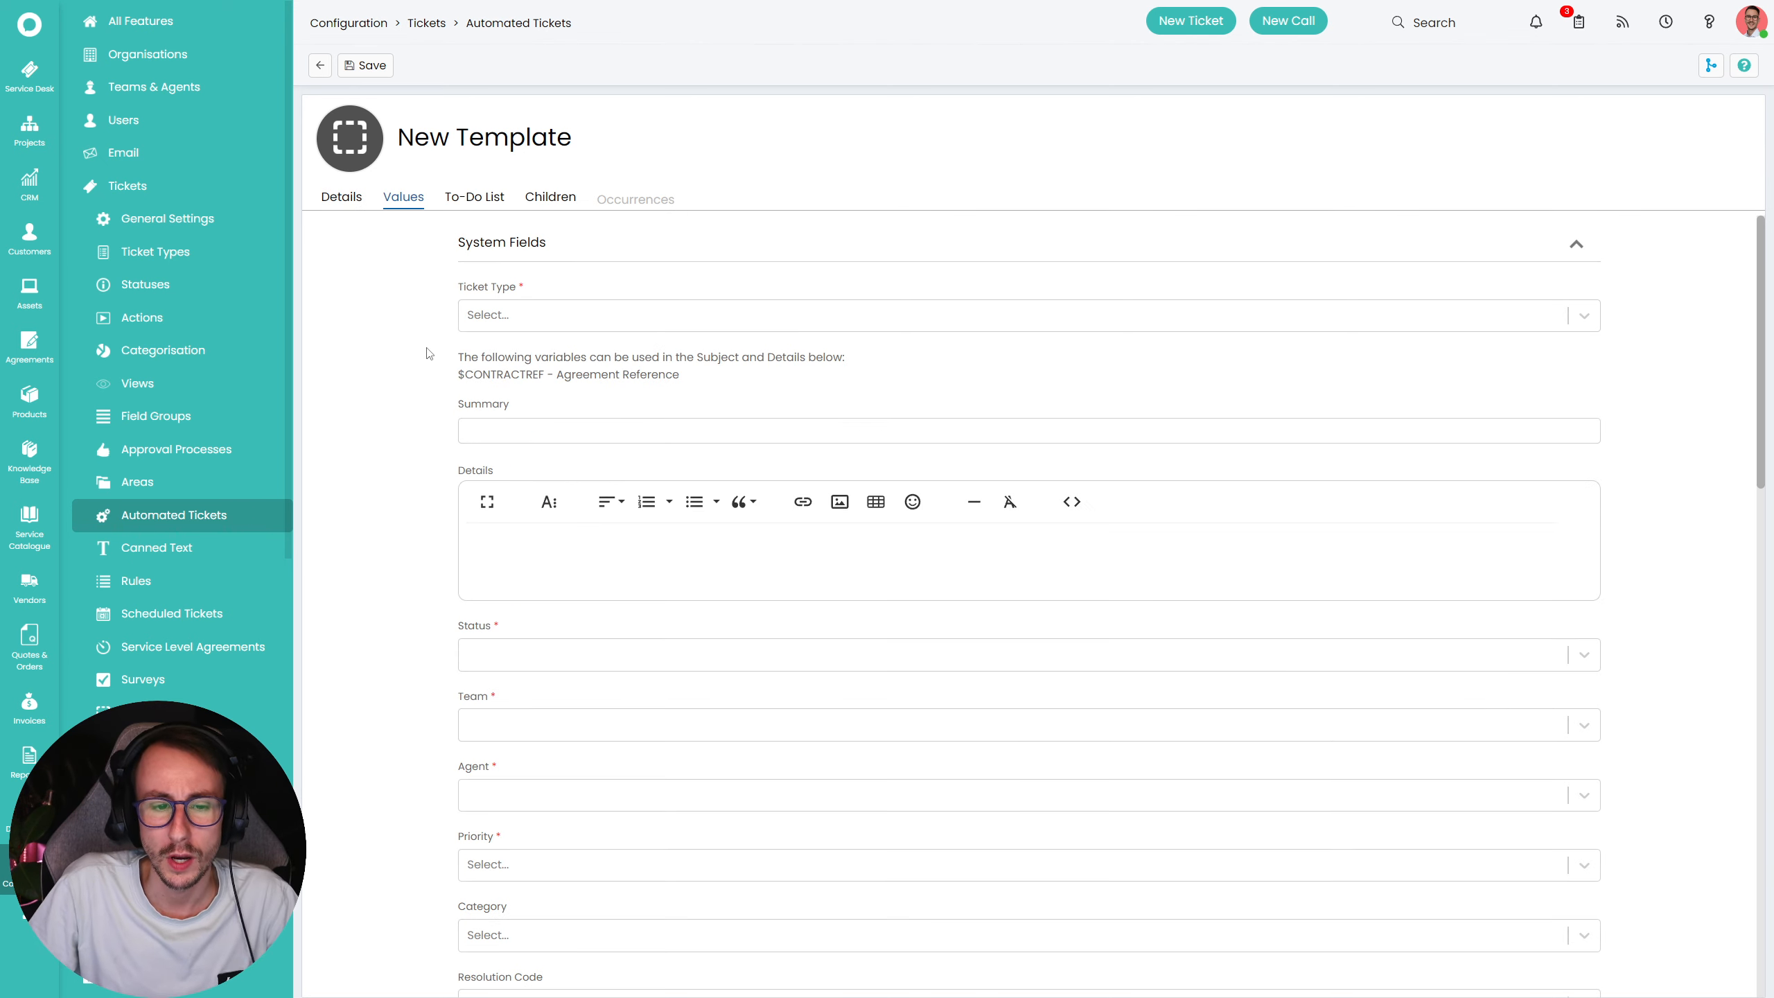
{"action": "left_click", "coordinate": [691, 320]}
{"action": "scroll", "coordinate": [607, 468], "scroll_direction": "down", "scroll_amount": 3}
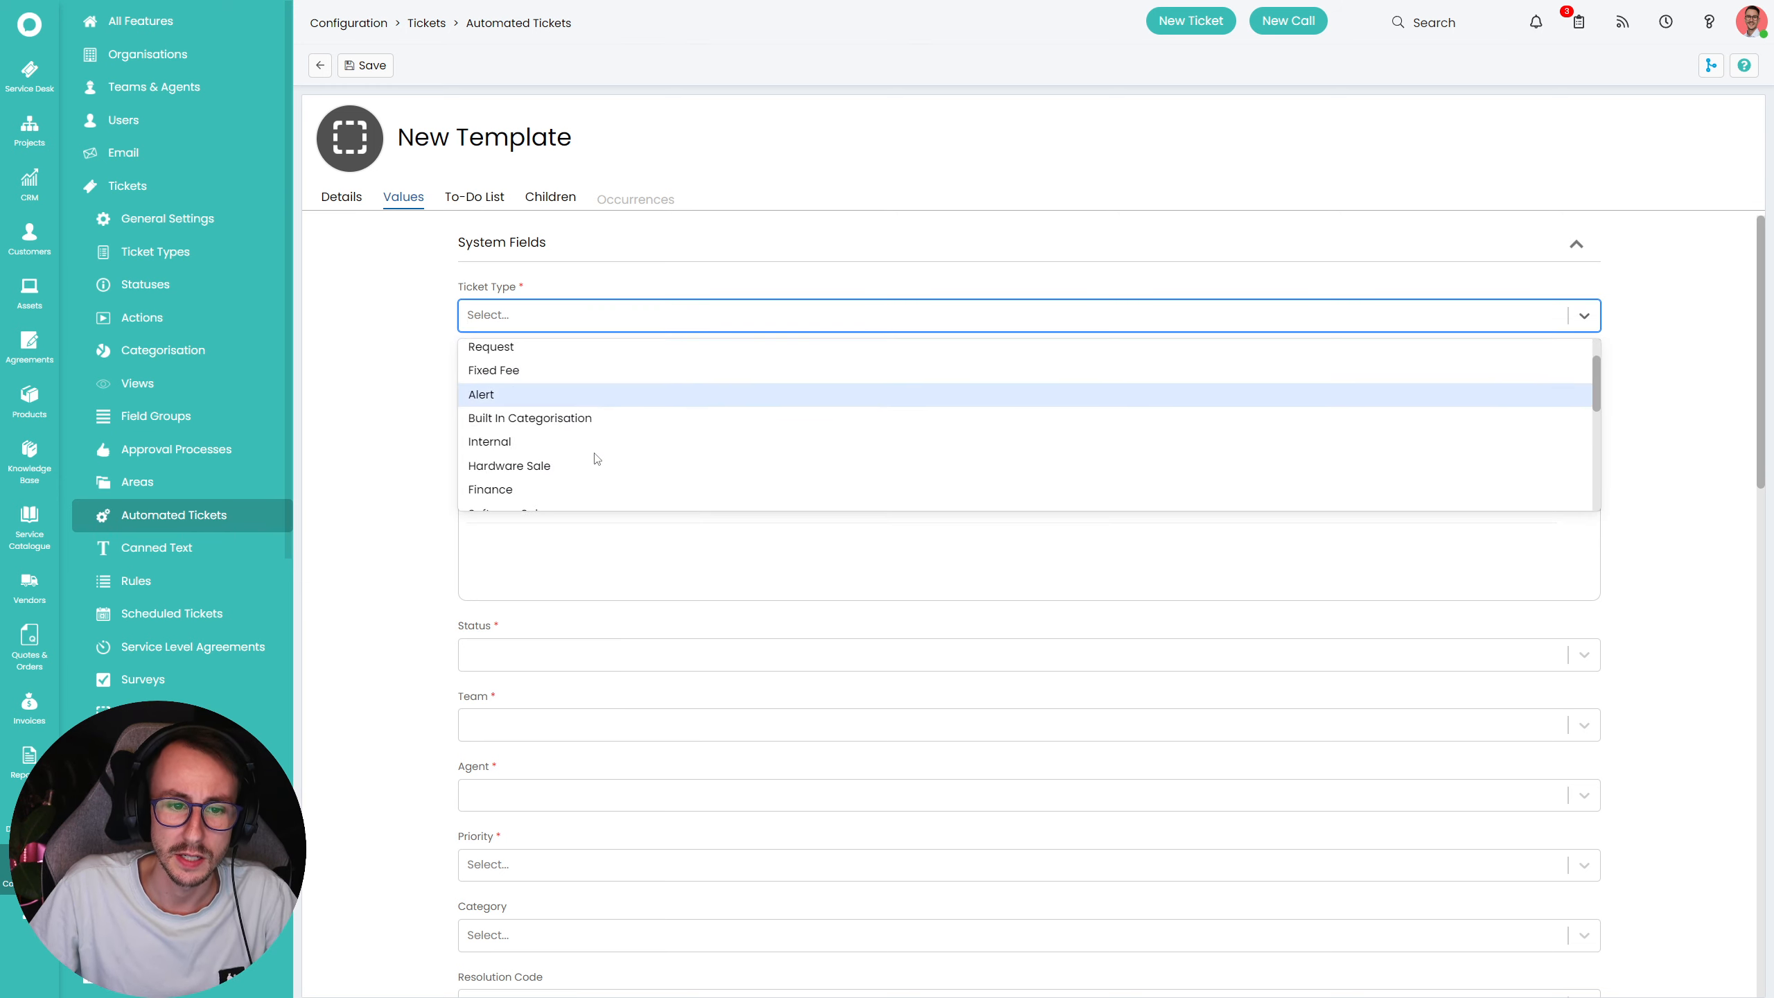
{"action": "scroll", "coordinate": [601, 454], "scroll_direction": "up", "scroll_amount": 1}
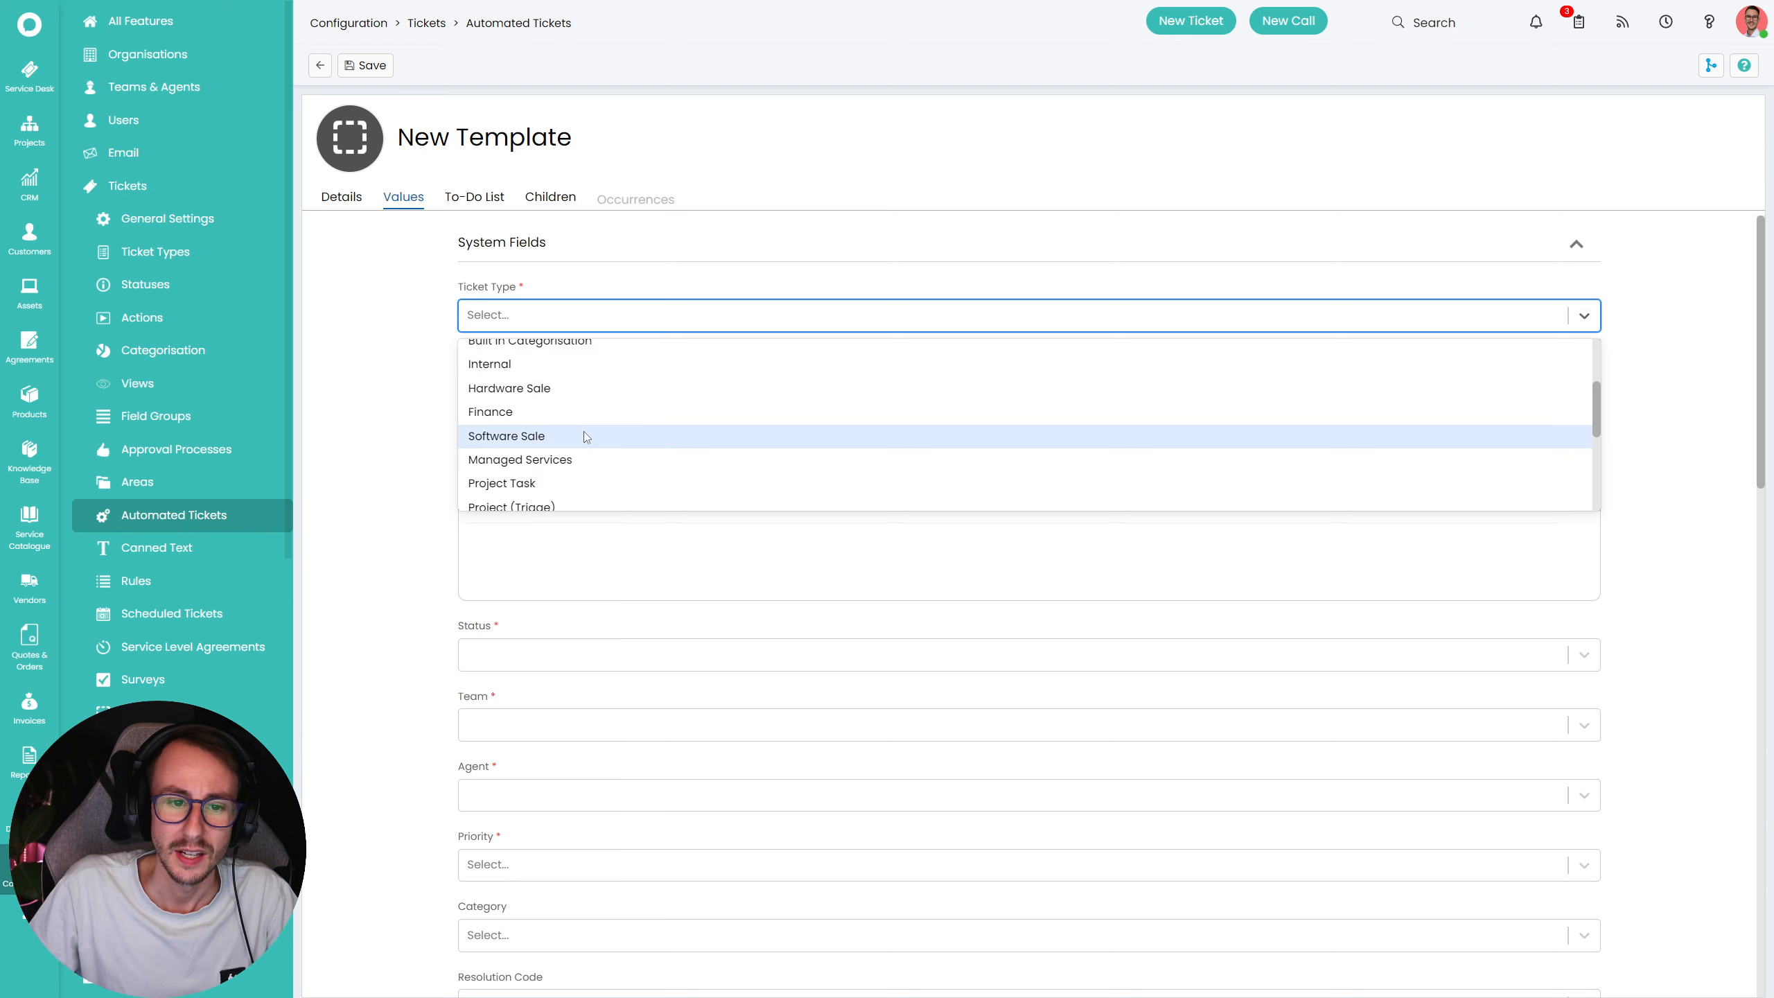
{"action": "left_click", "coordinate": [587, 410]}
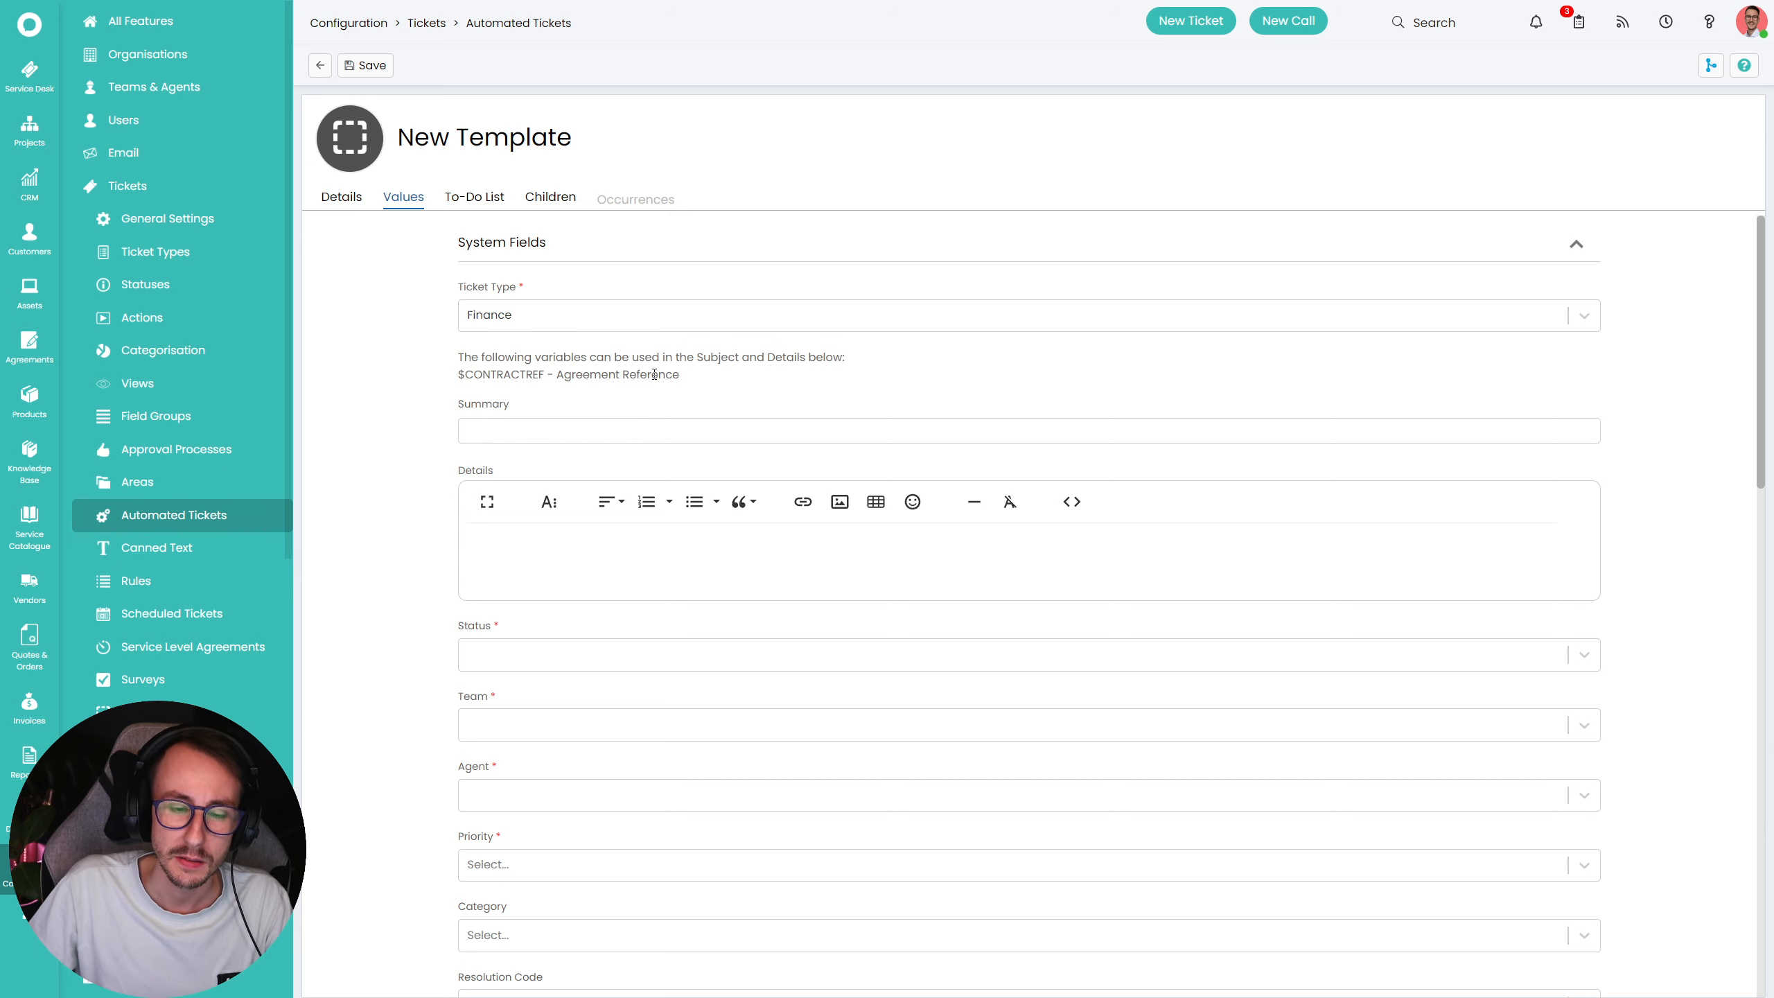
- Review the template's remaining value fields, its to-do list and its child template settings
{"action": "scroll", "coordinate": [453, 538], "scroll_direction": "down", "scroll_amount": 6}
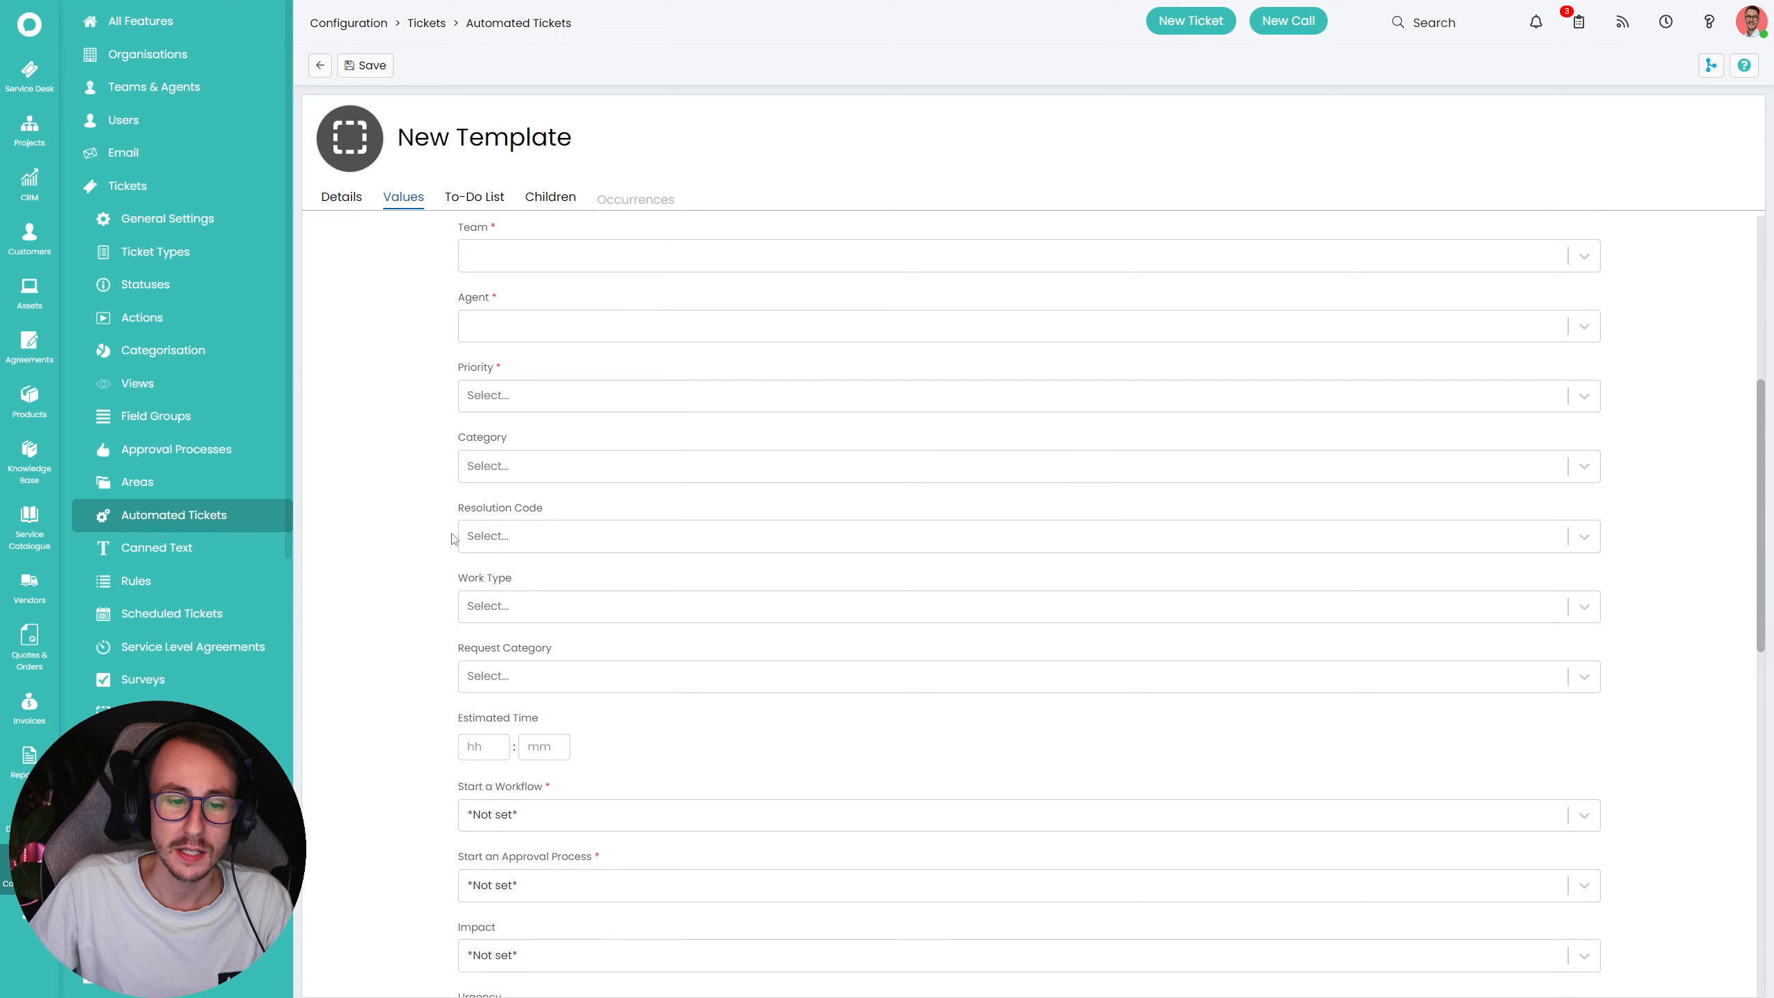
{"action": "scroll", "coordinate": [453, 538], "scroll_direction": "down", "scroll_amount": 6}
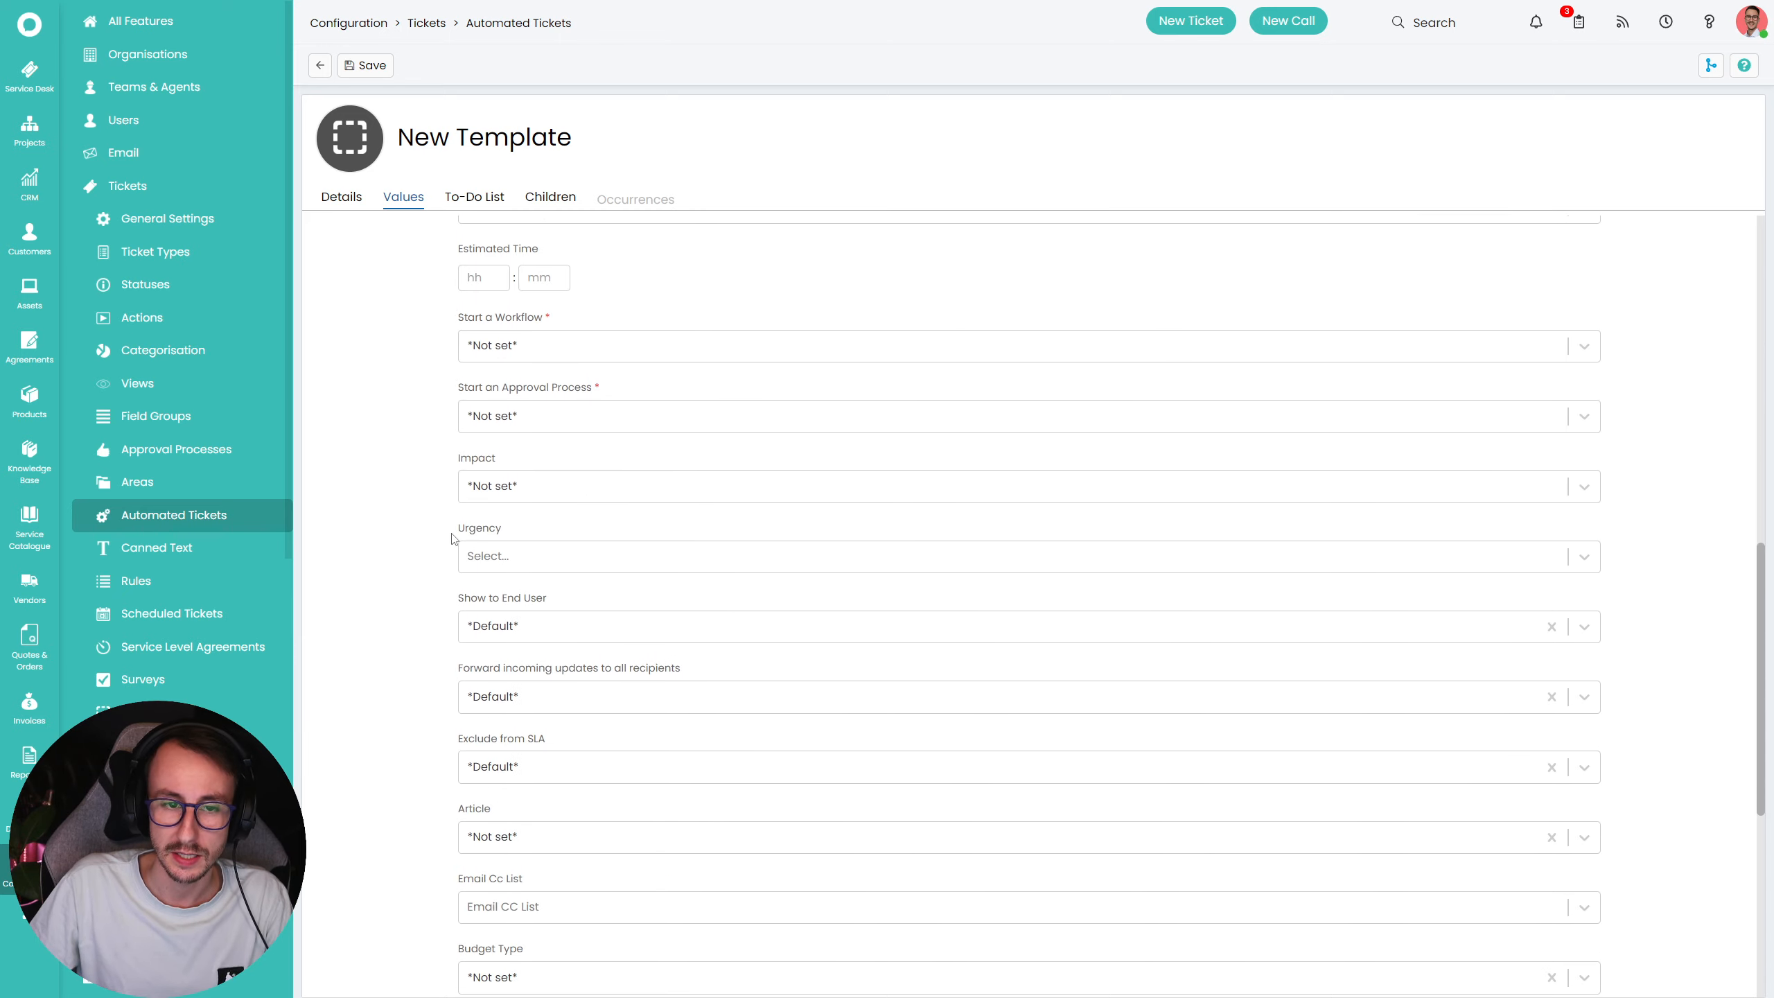
{"action": "scroll", "coordinate": [453, 539], "scroll_direction": "up", "scroll_amount": 5}
{"action": "left_click", "coordinate": [474, 196]}
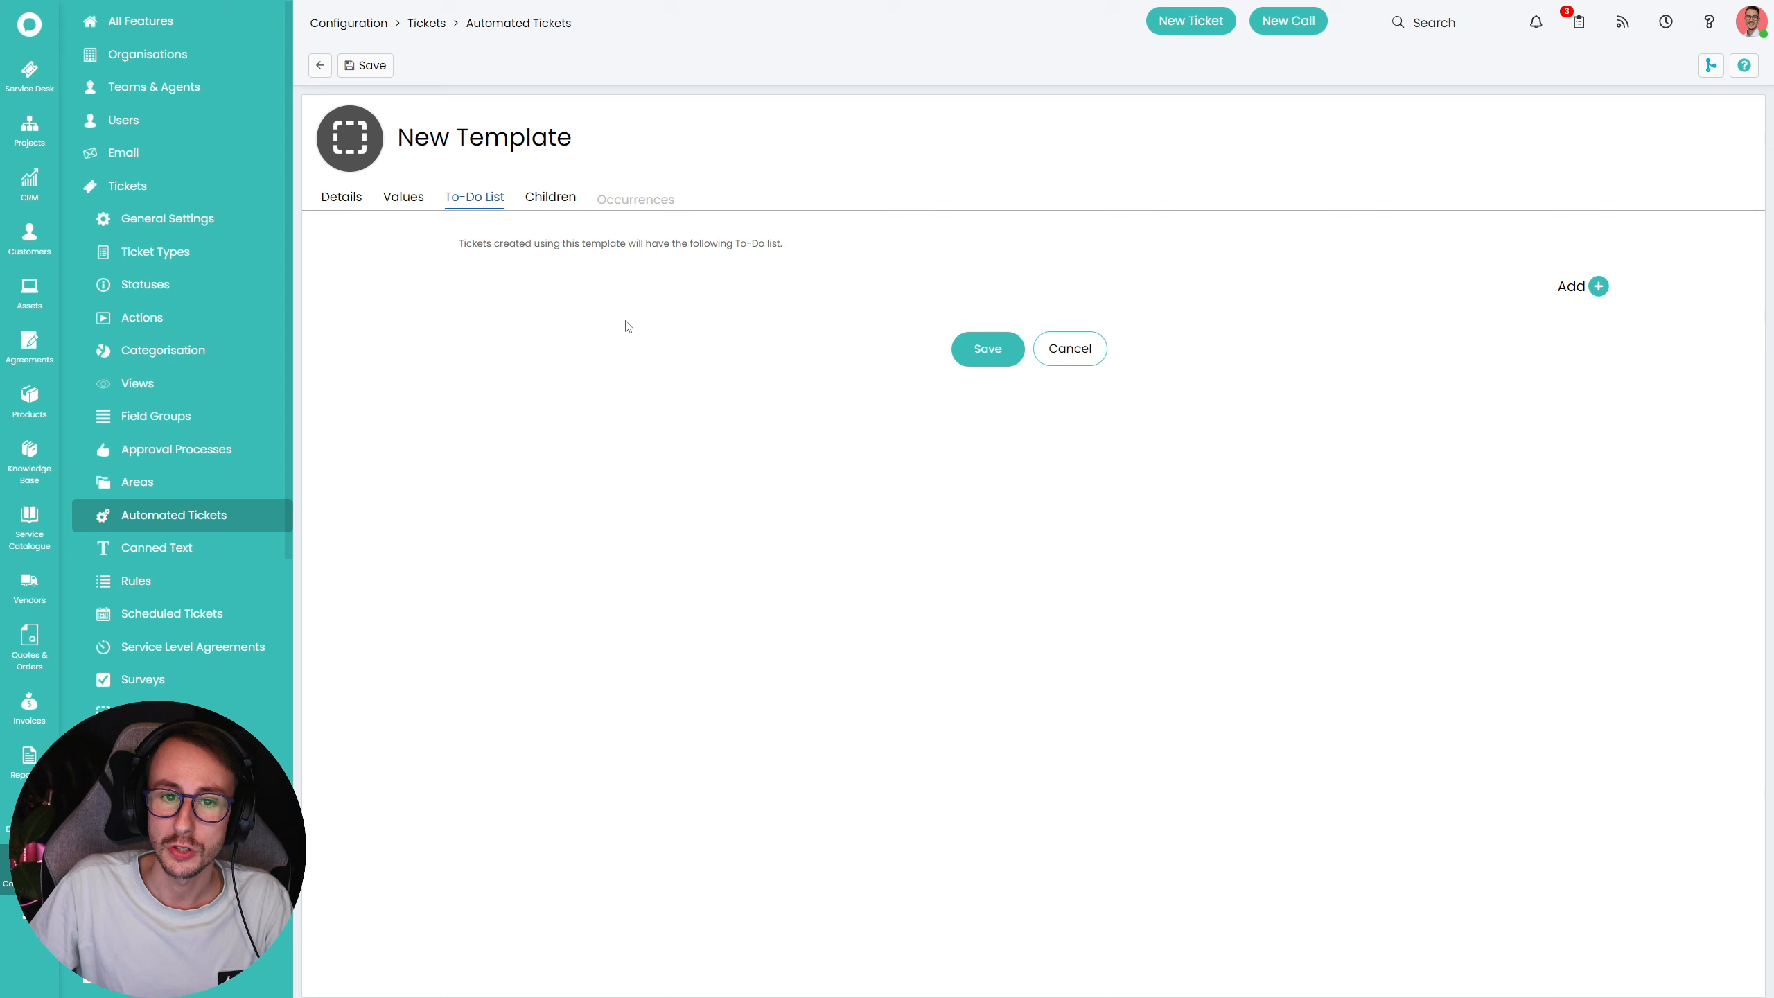
{"action": "left_click", "coordinate": [551, 197]}
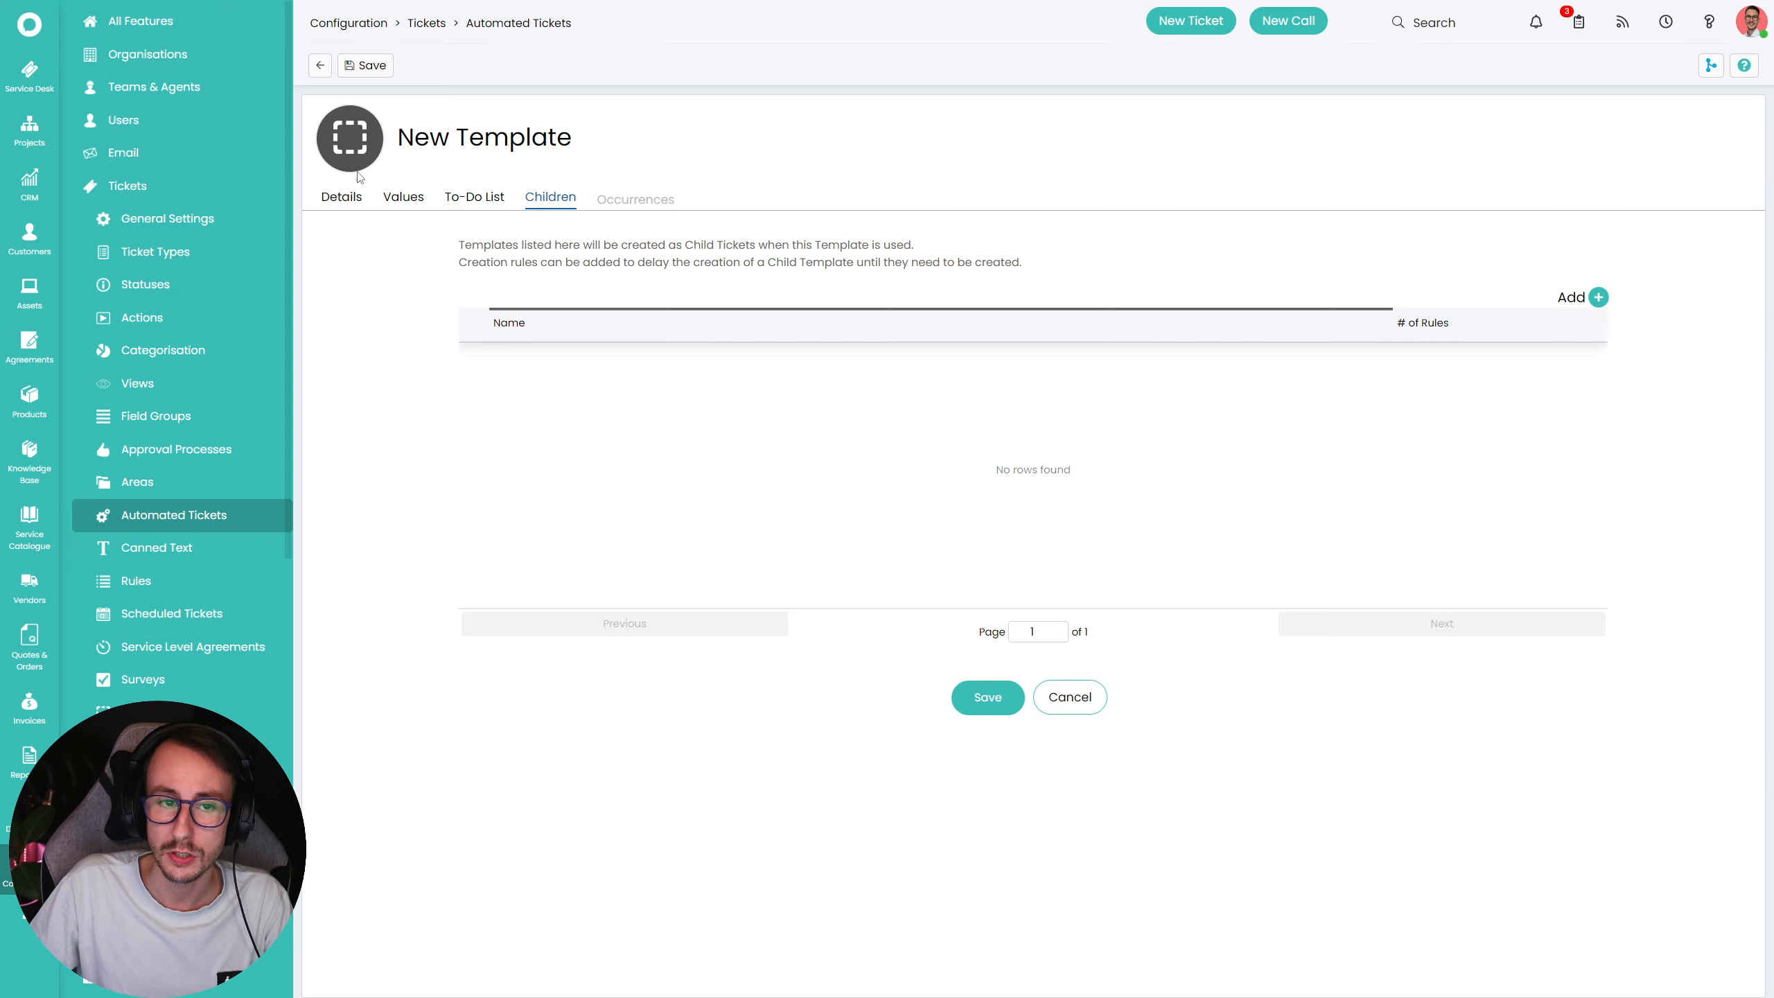
{"action": "left_click", "coordinate": [341, 196]}
{"action": "left_click", "coordinate": [403, 196]}
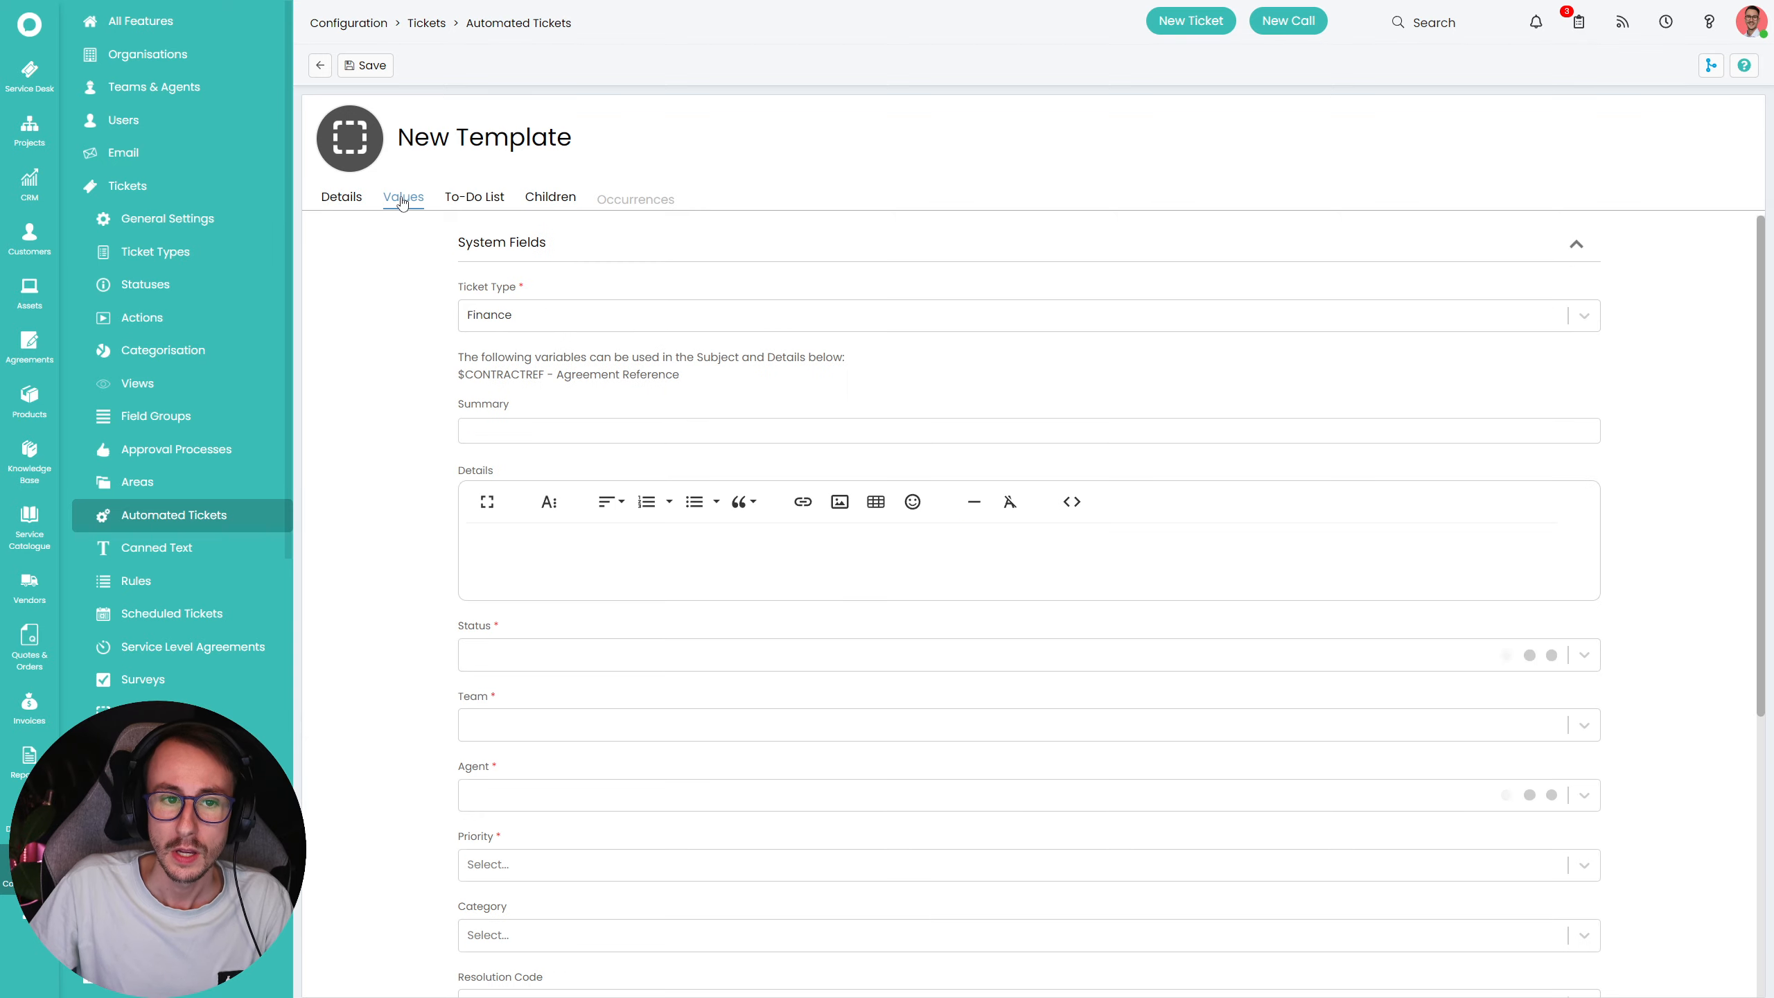
- Set the ticket summary to "$CONTRACTREF - Expires Soon", using the agreement reference variable
{"action": "left_click", "coordinate": [532, 428]}
{"action": "left_click", "coordinate": [464, 375]}
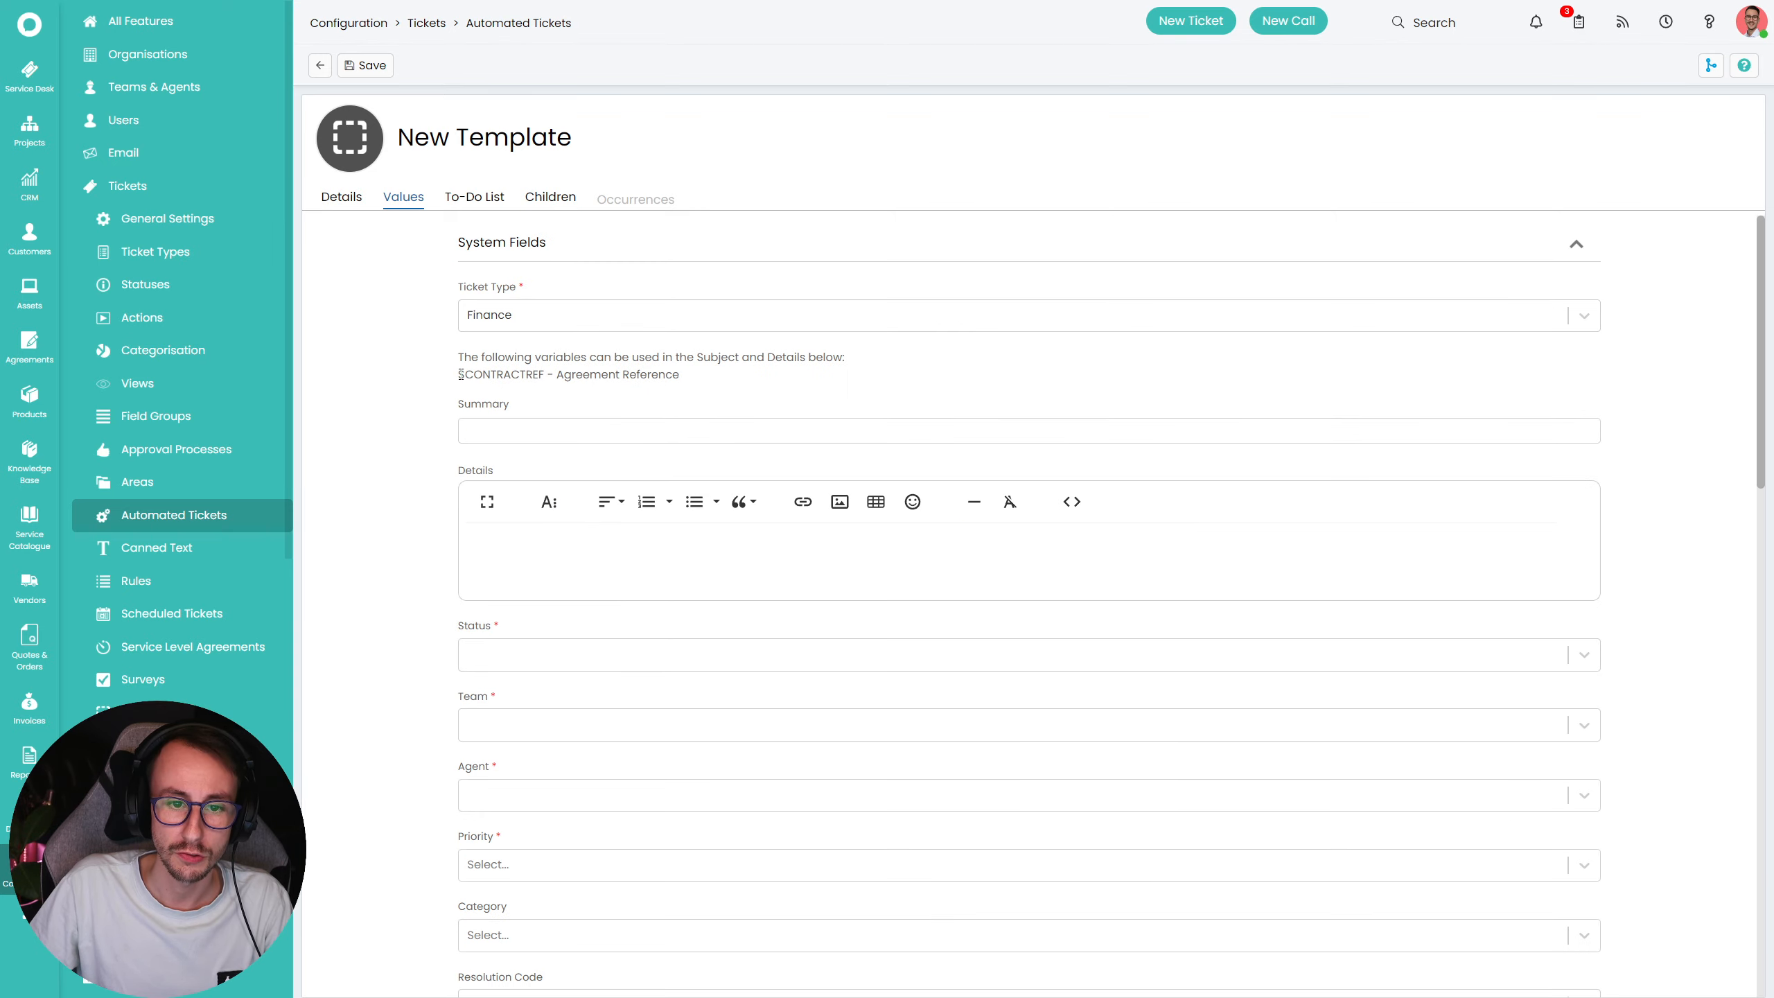
{"action": "left_click_drag", "start_coordinate": [461, 375], "coordinate": [530, 375]}
{"action": "left_click", "coordinate": [579, 426]}
{"action": "type", "text": "$CONTRACTREF"}
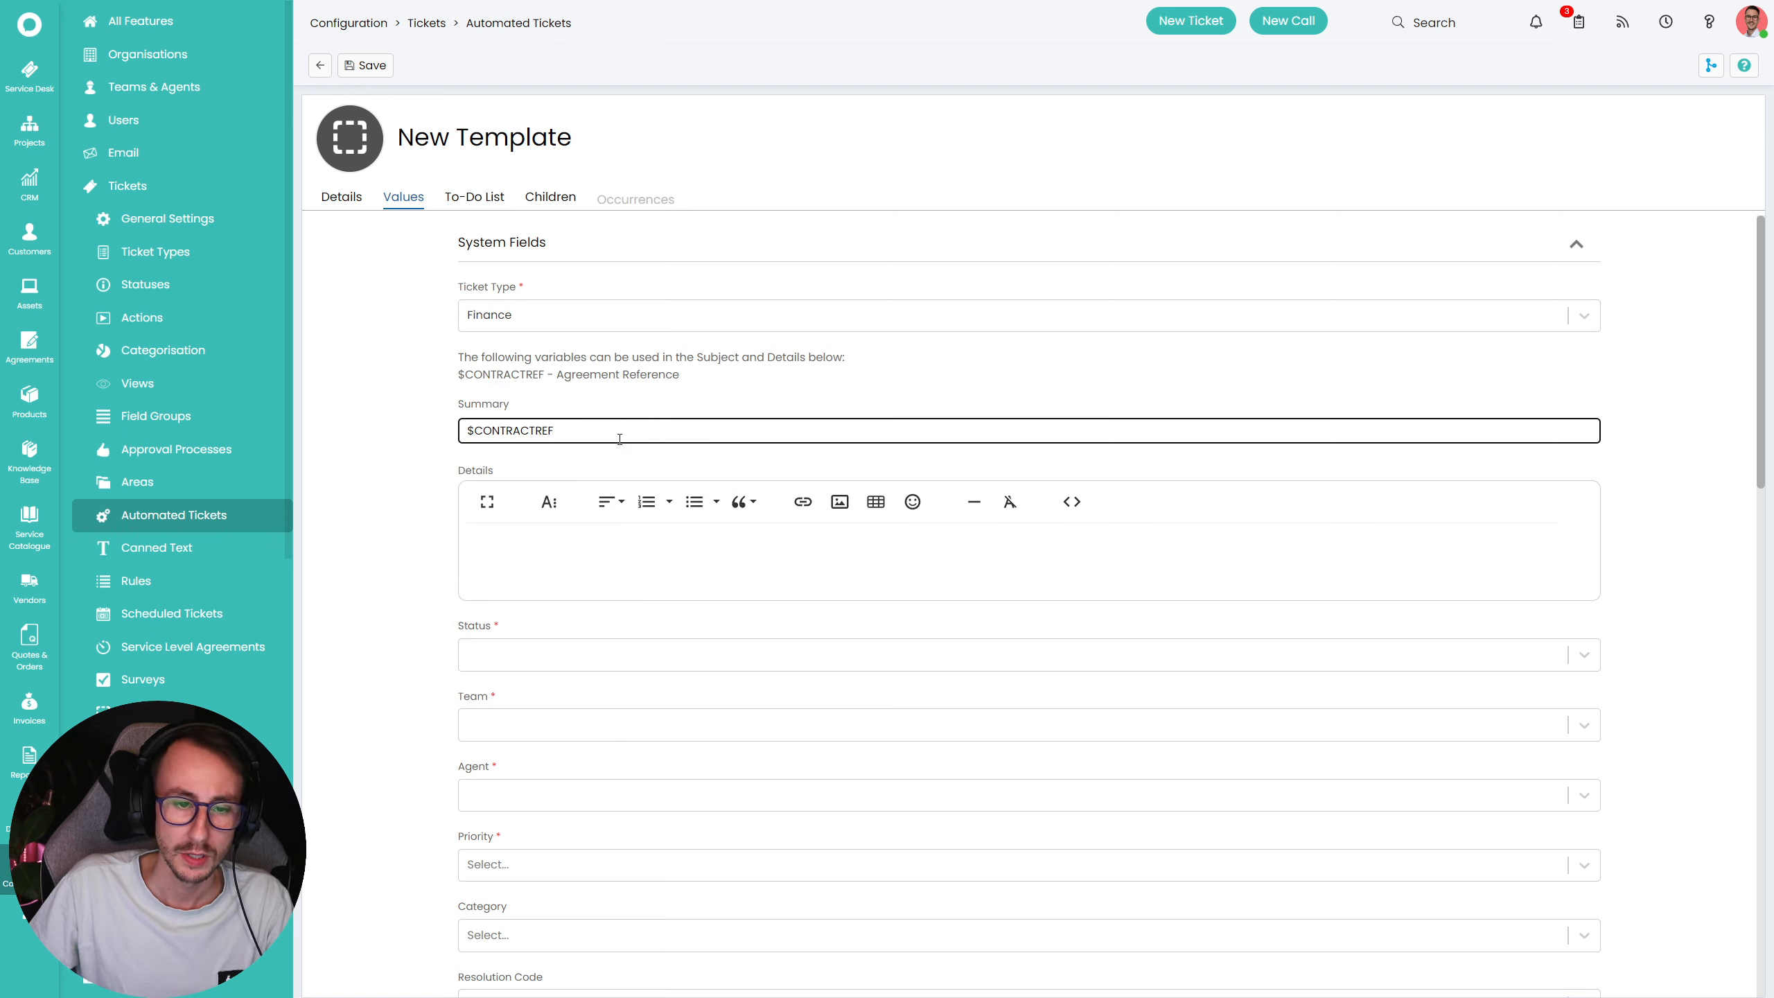
{"action": "type", "text": "- Expir"}
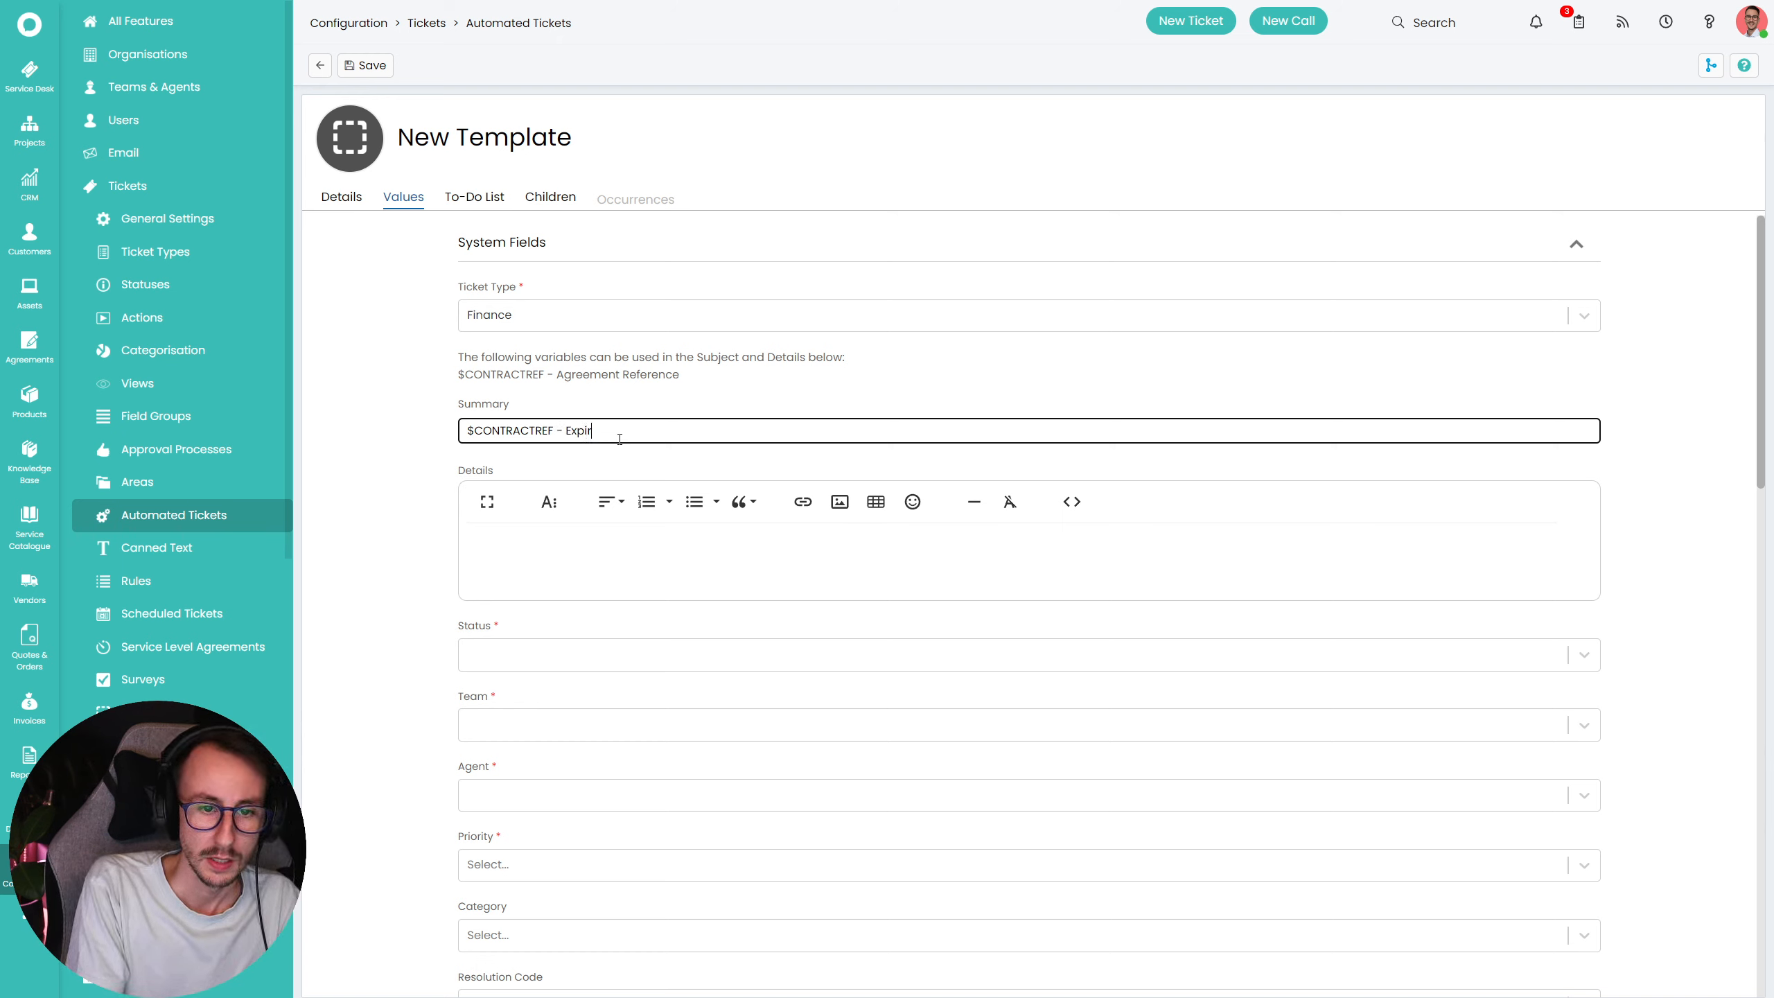
{"action": "type", "text": "es Soon"}
{"action": "key", "text": "ctrl+a"}
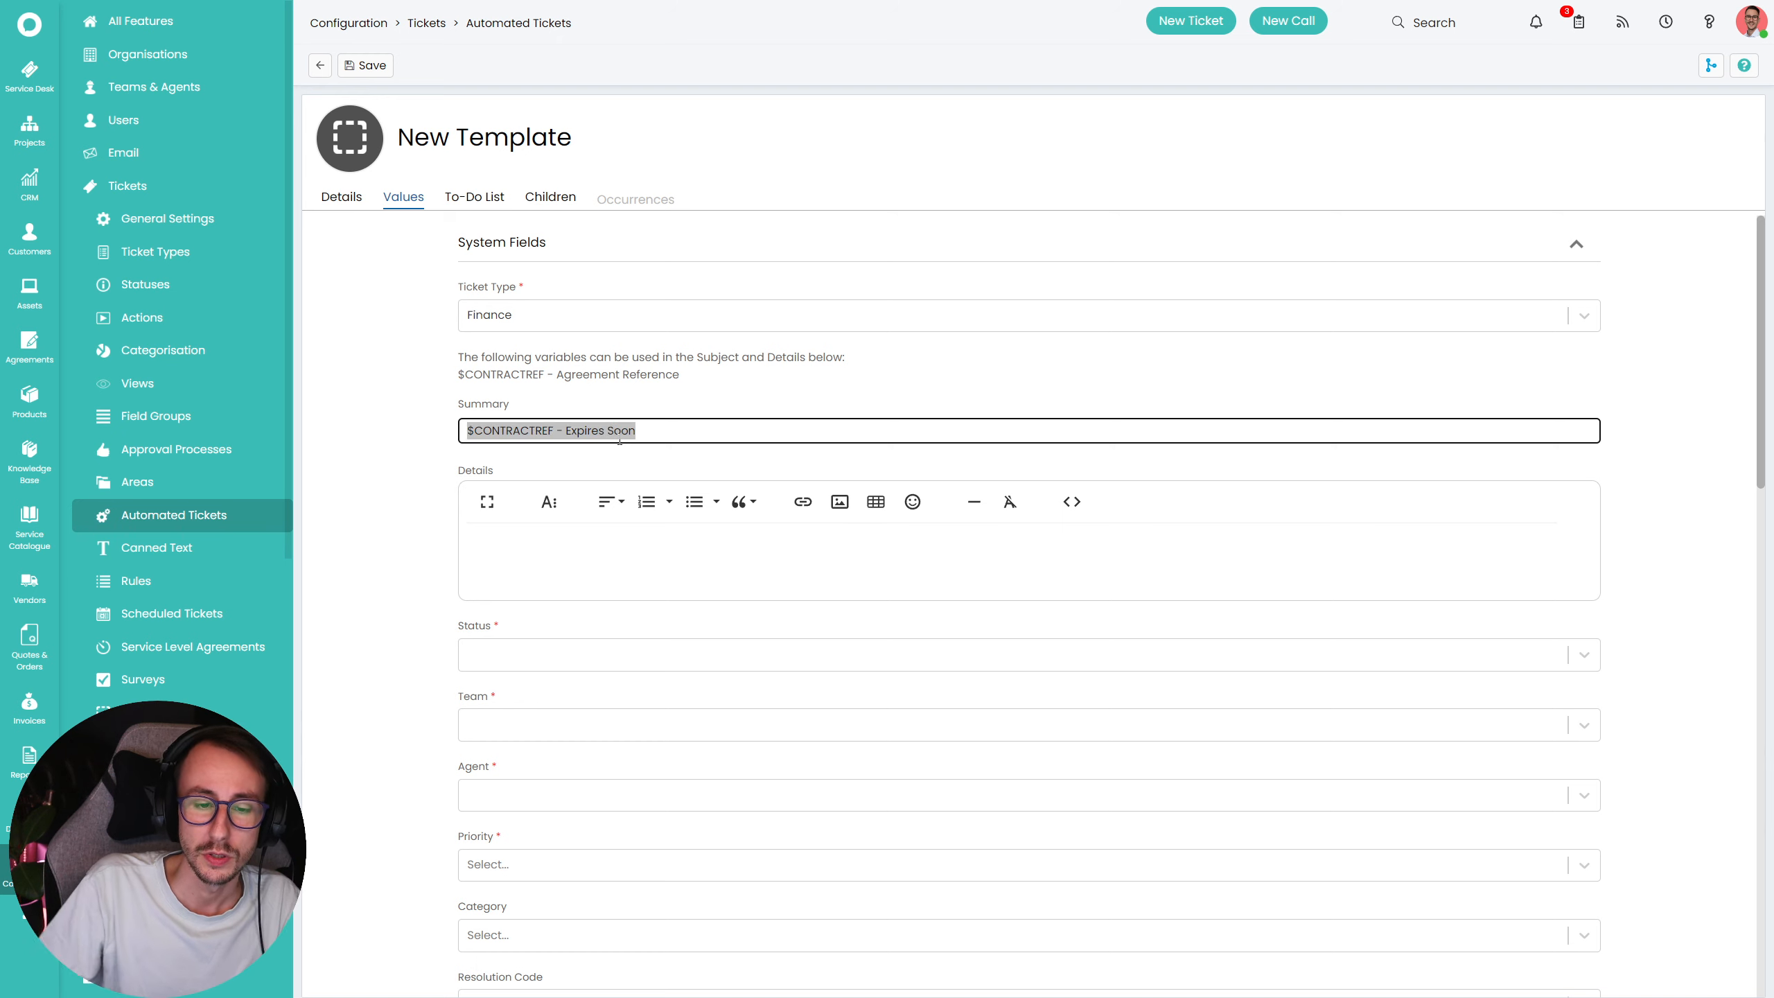
- Set the ticket's status to New, its team to Sales and its agent to Unassigned
{"action": "left_click", "coordinate": [466, 577]}
{"action": "left_click", "coordinate": [531, 661]}
{"action": "left_click", "coordinate": [530, 614]}
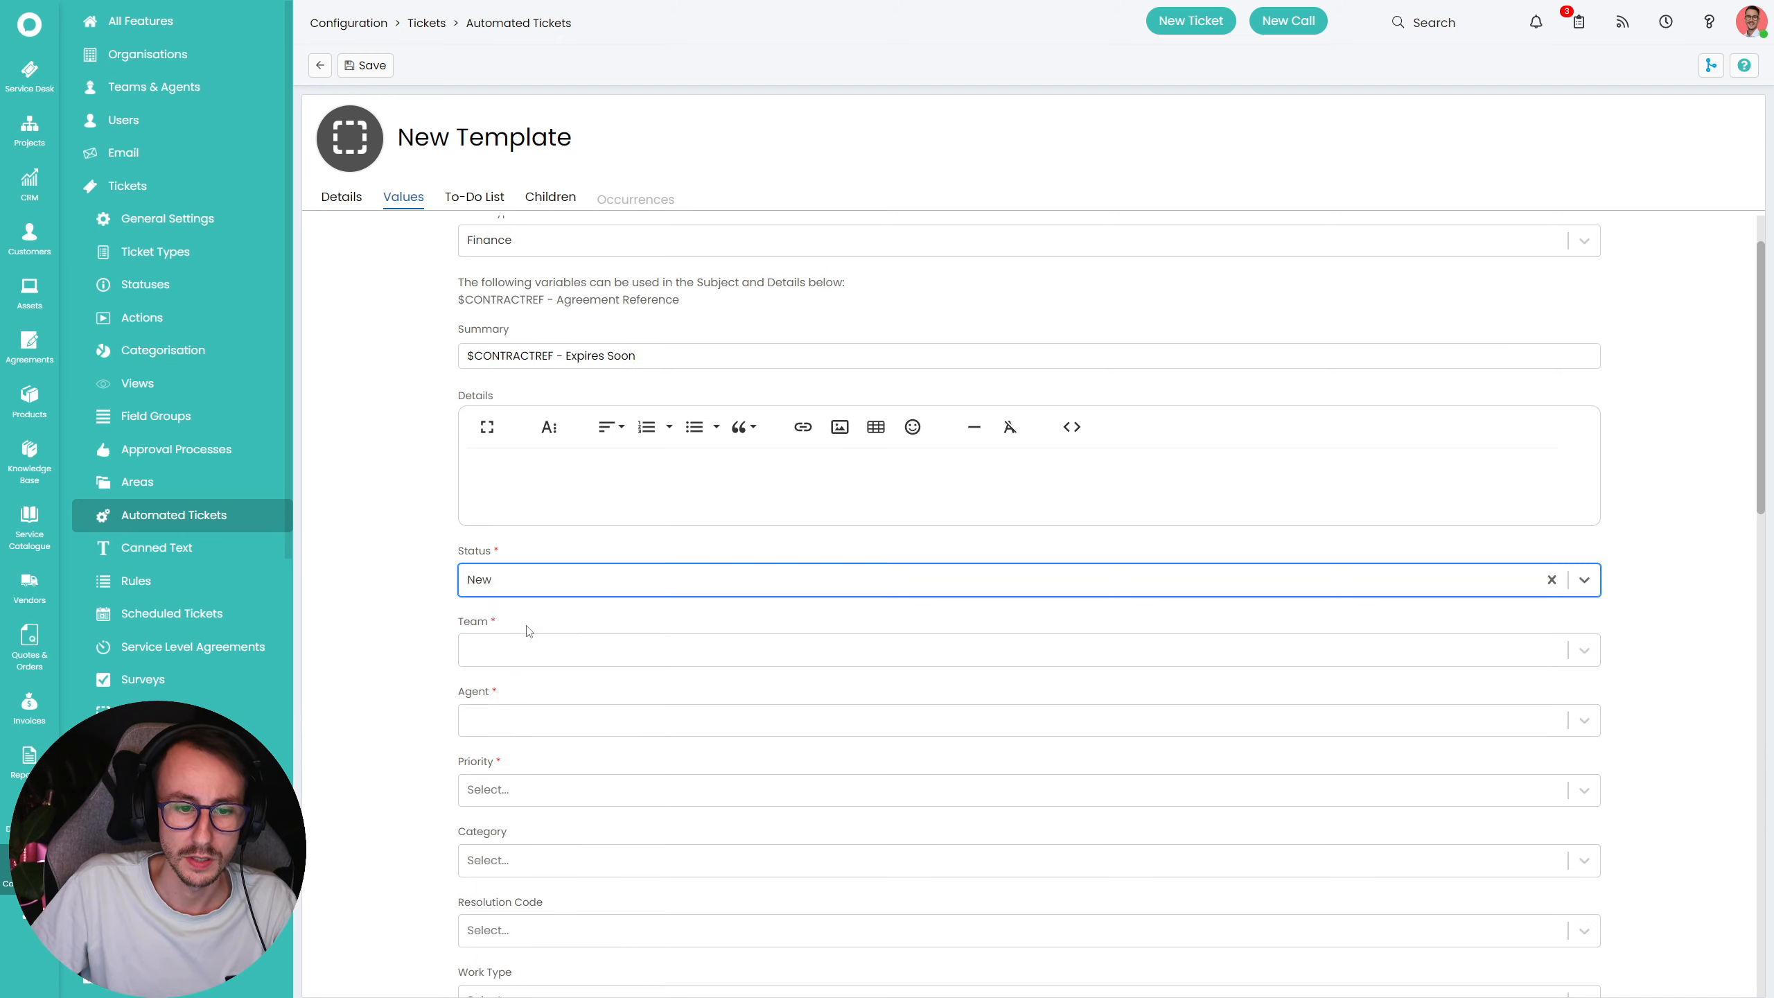
{"action": "left_click", "coordinate": [526, 659]}
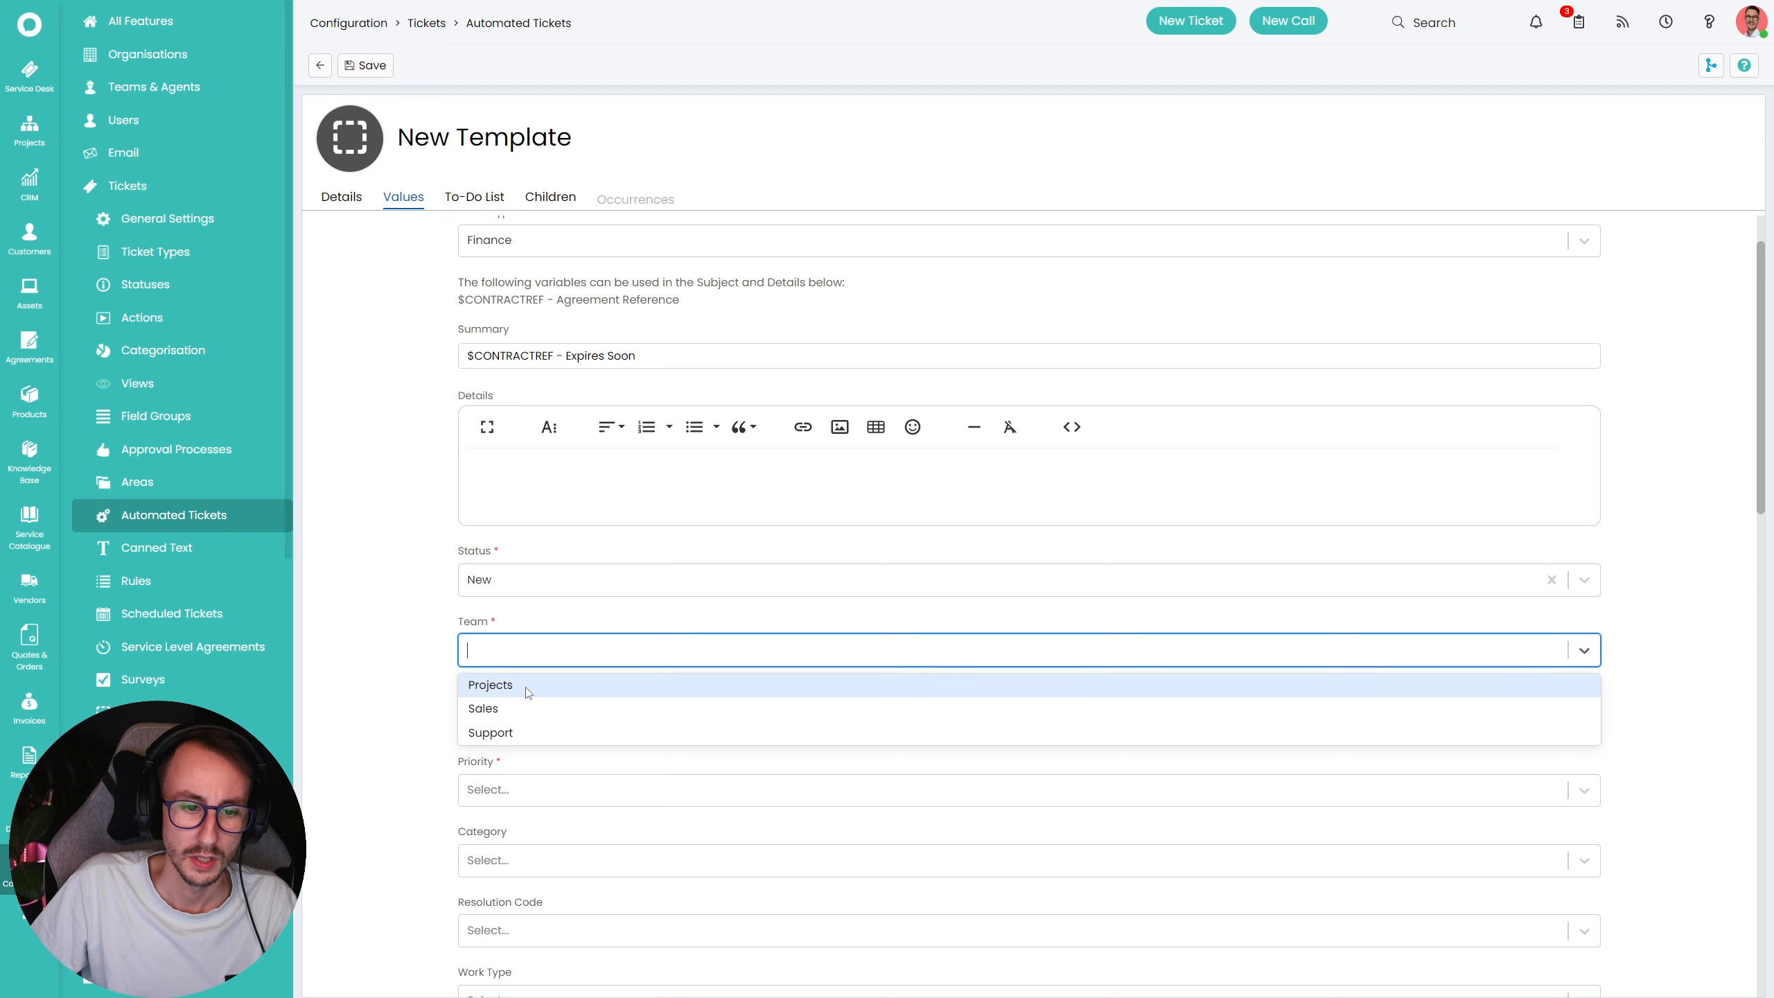
{"action": "left_click", "coordinate": [525, 708]}
{"action": "left_click", "coordinate": [545, 722]}
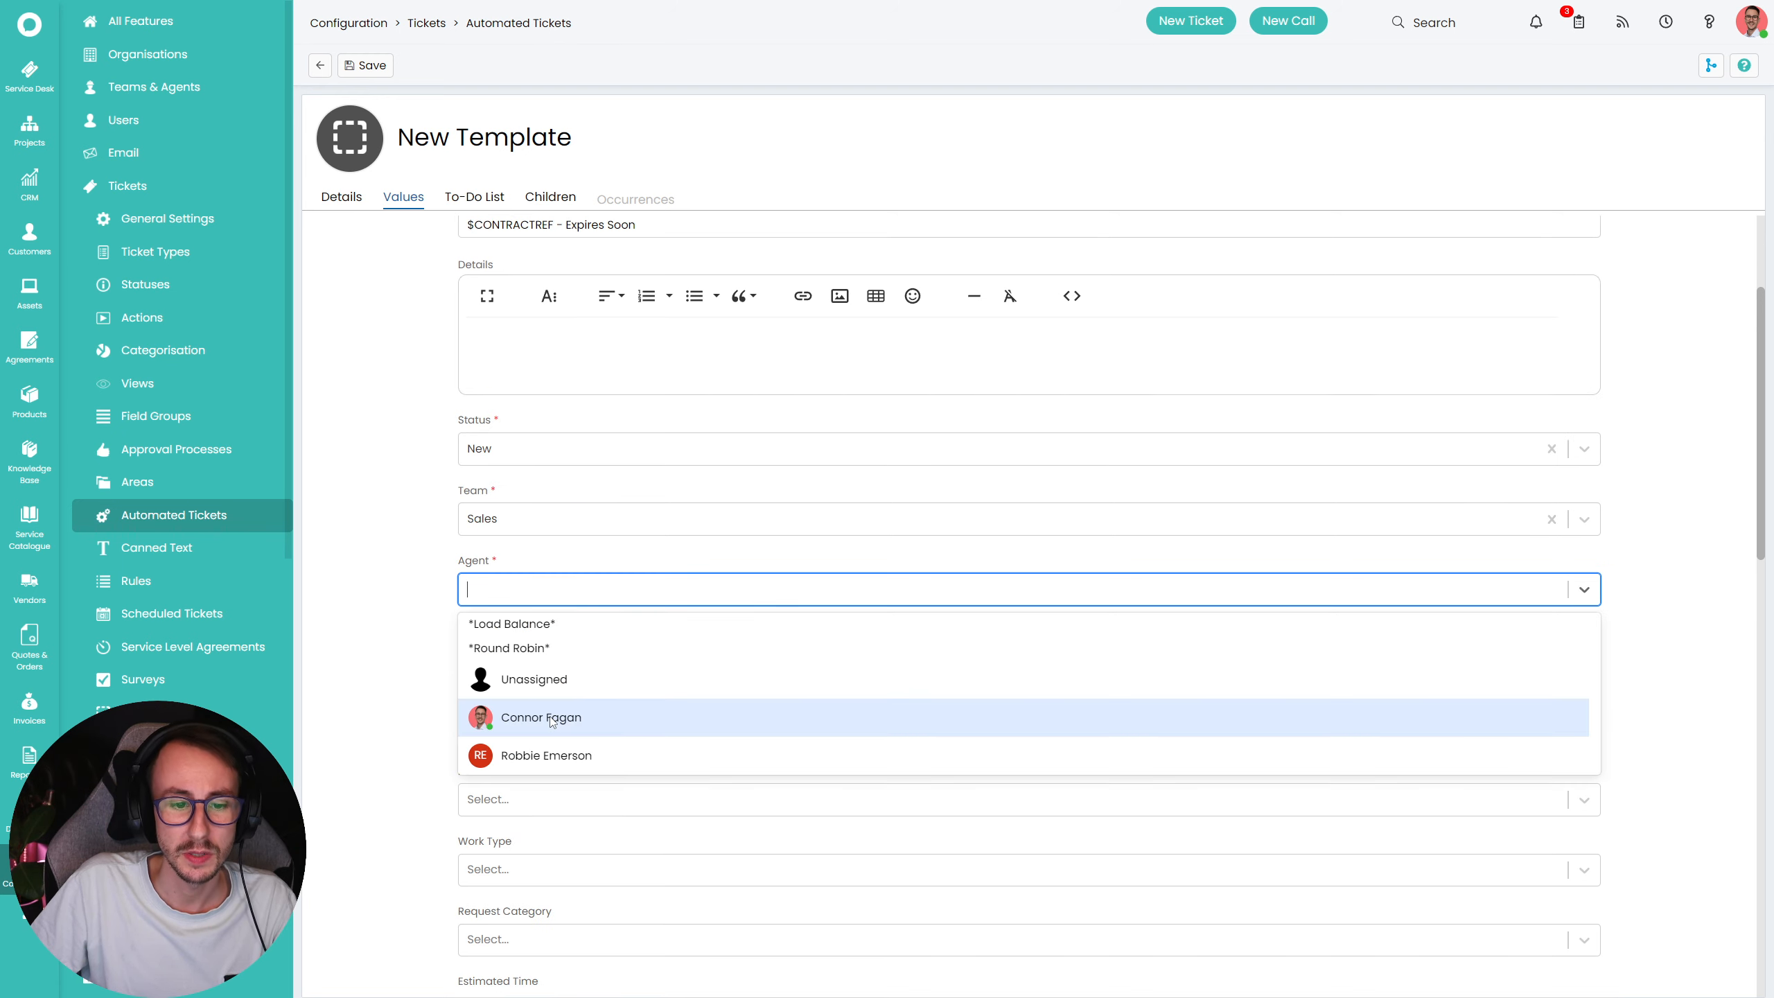
{"action": "left_click", "coordinate": [558, 683]}
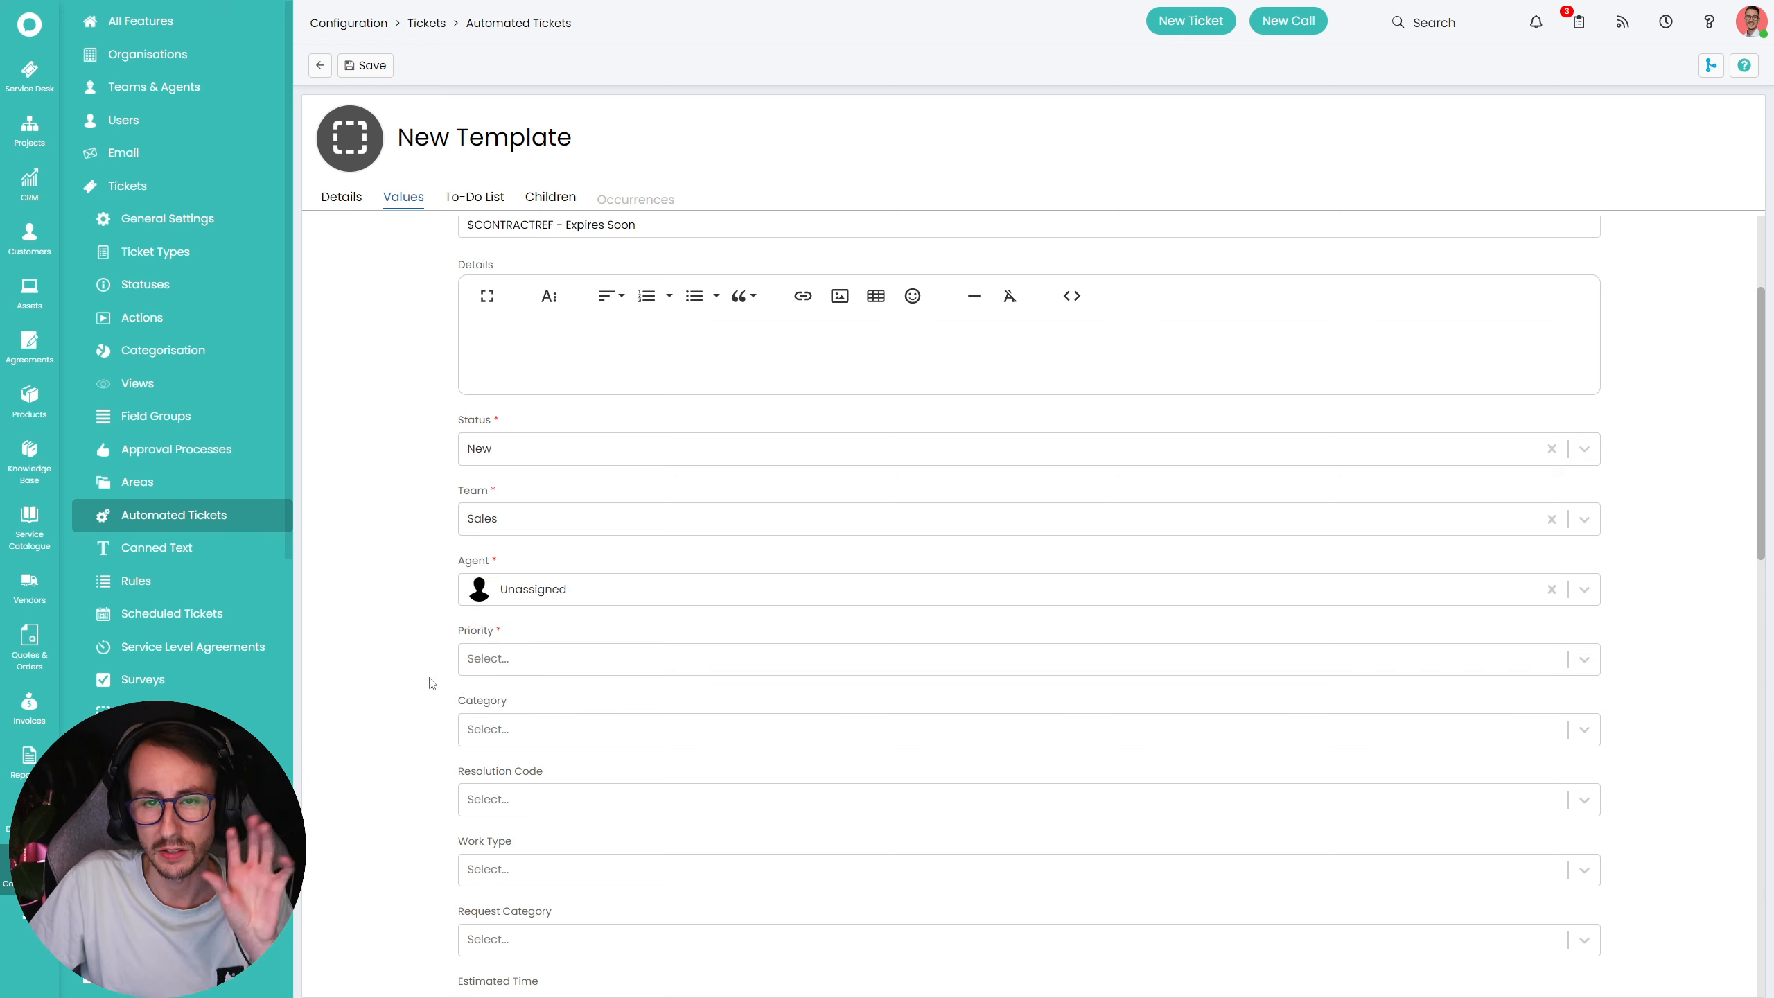
- Set the ticket's priority to Priority 2 and save the template
{"action": "scroll", "coordinate": [429, 713], "scroll_direction": "down", "scroll_amount": 3}
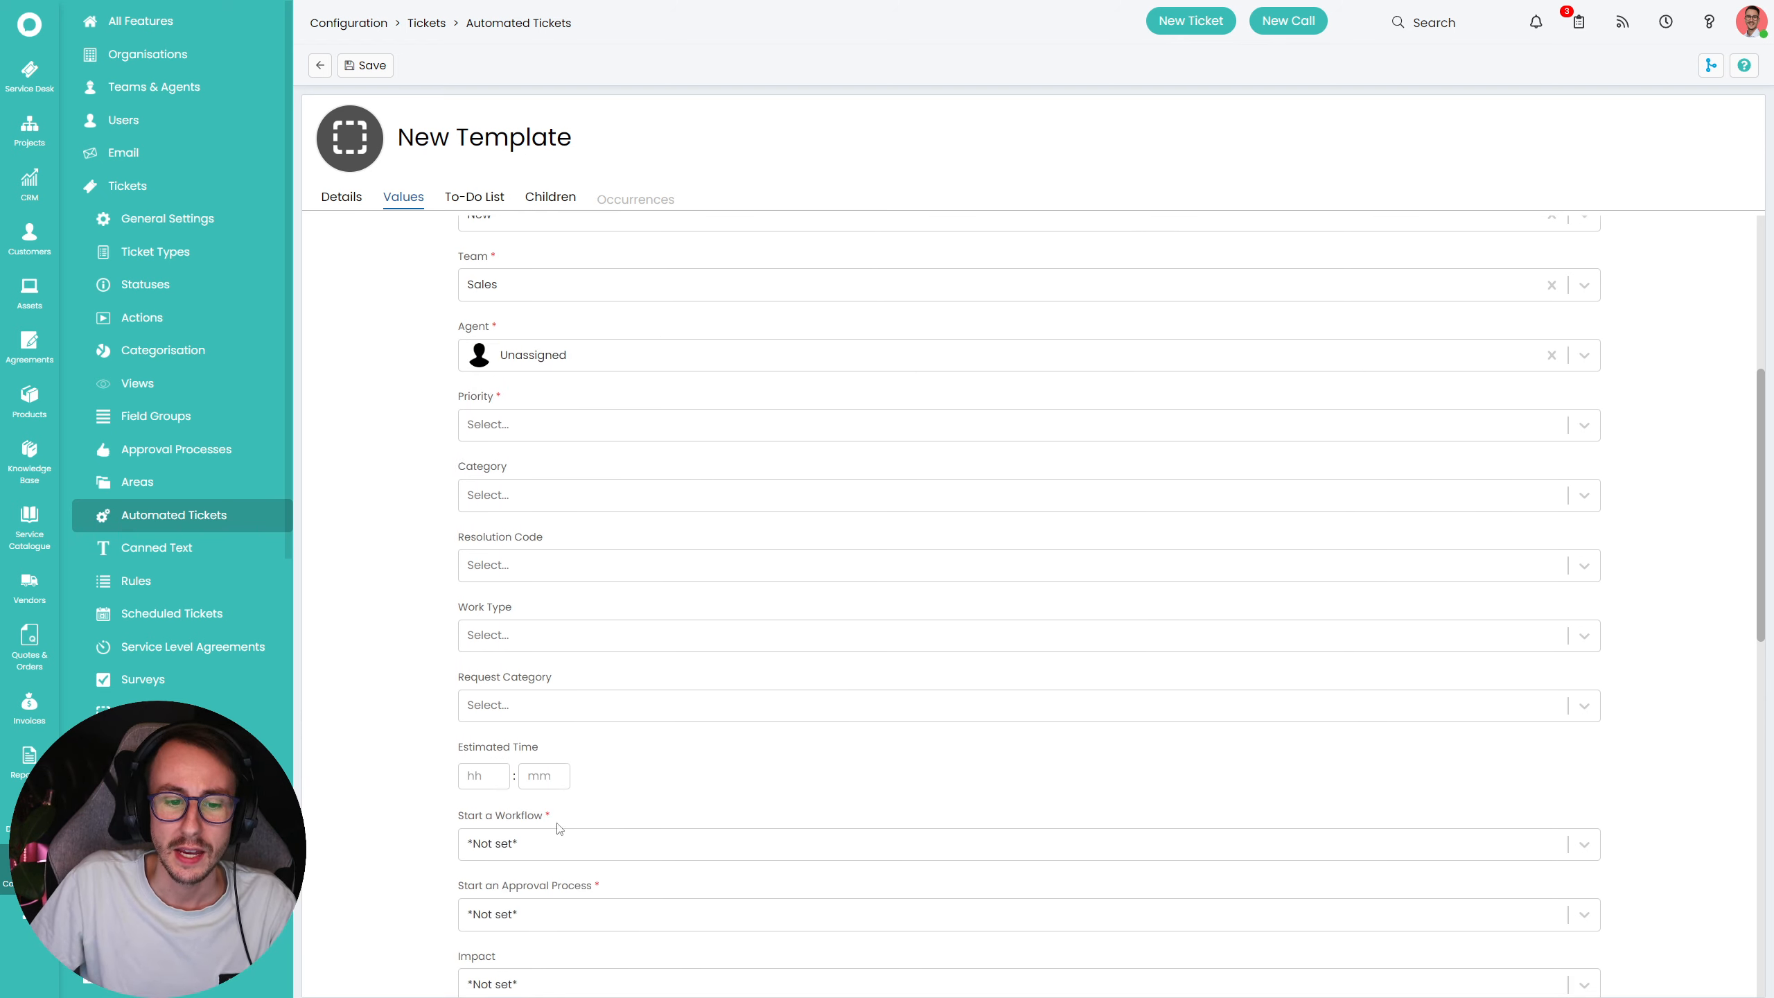
{"action": "scroll", "coordinate": [560, 828], "scroll_direction": "down", "scroll_amount": 8}
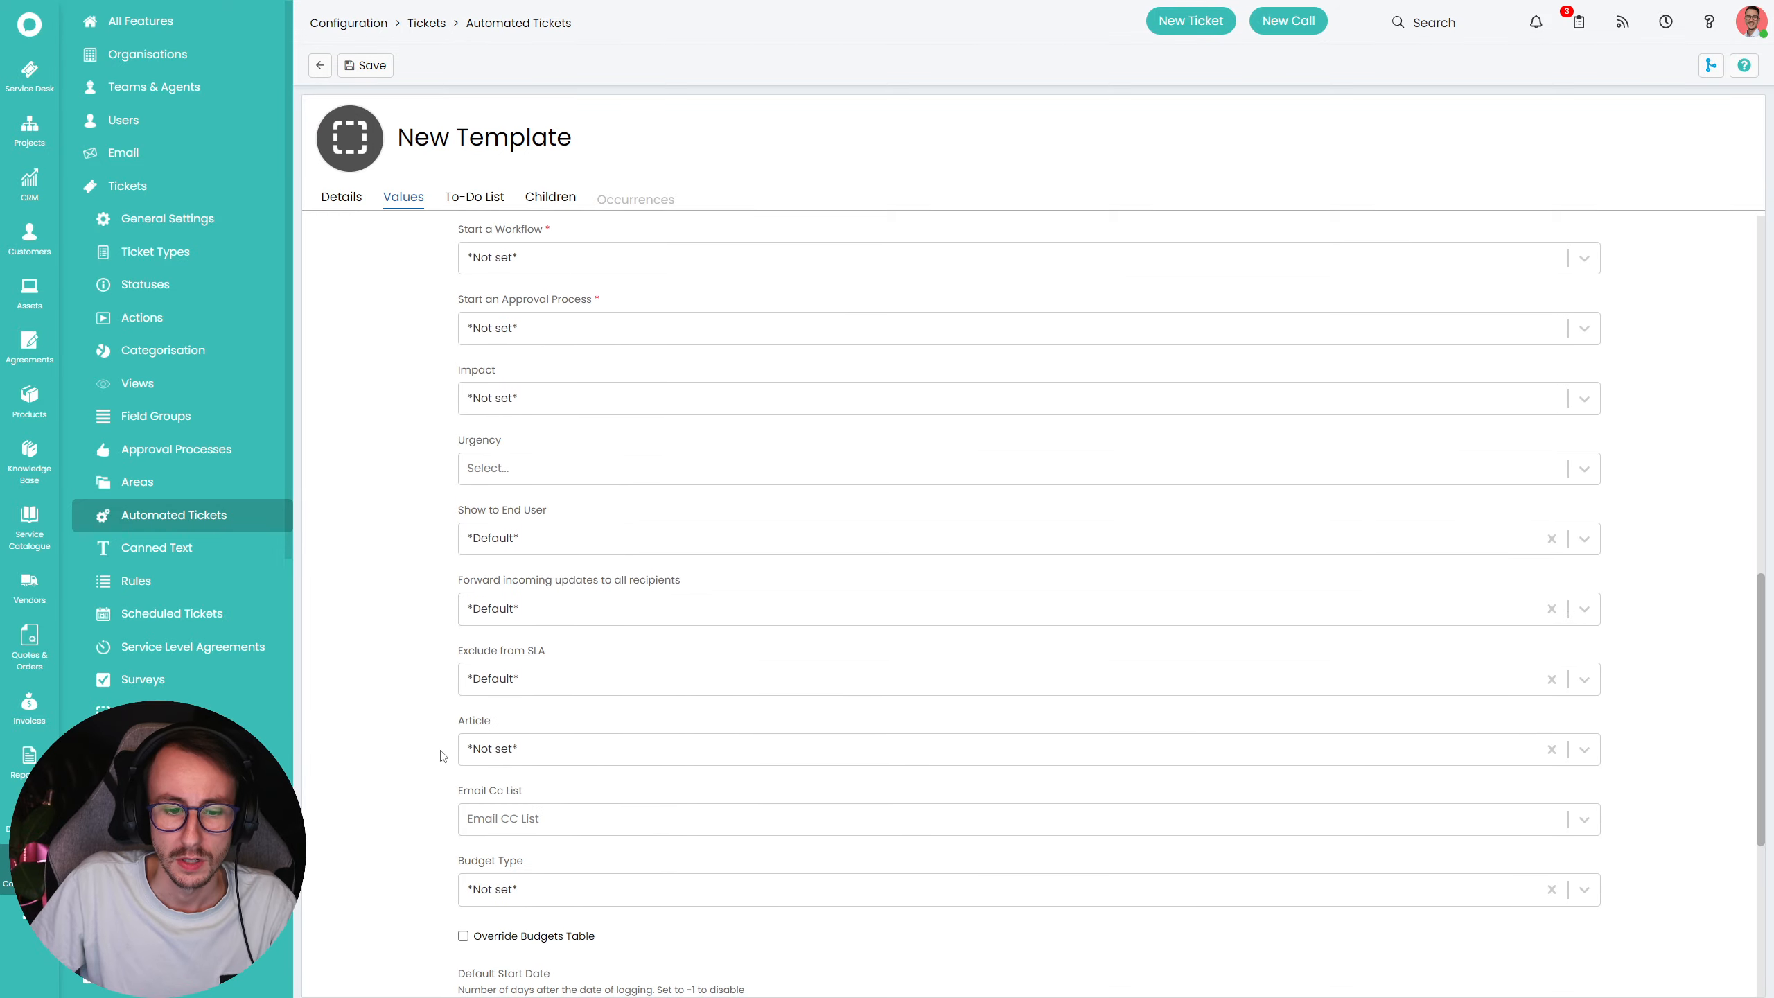
{"action": "scroll", "coordinate": [442, 754], "scroll_direction": "down", "scroll_amount": 6}
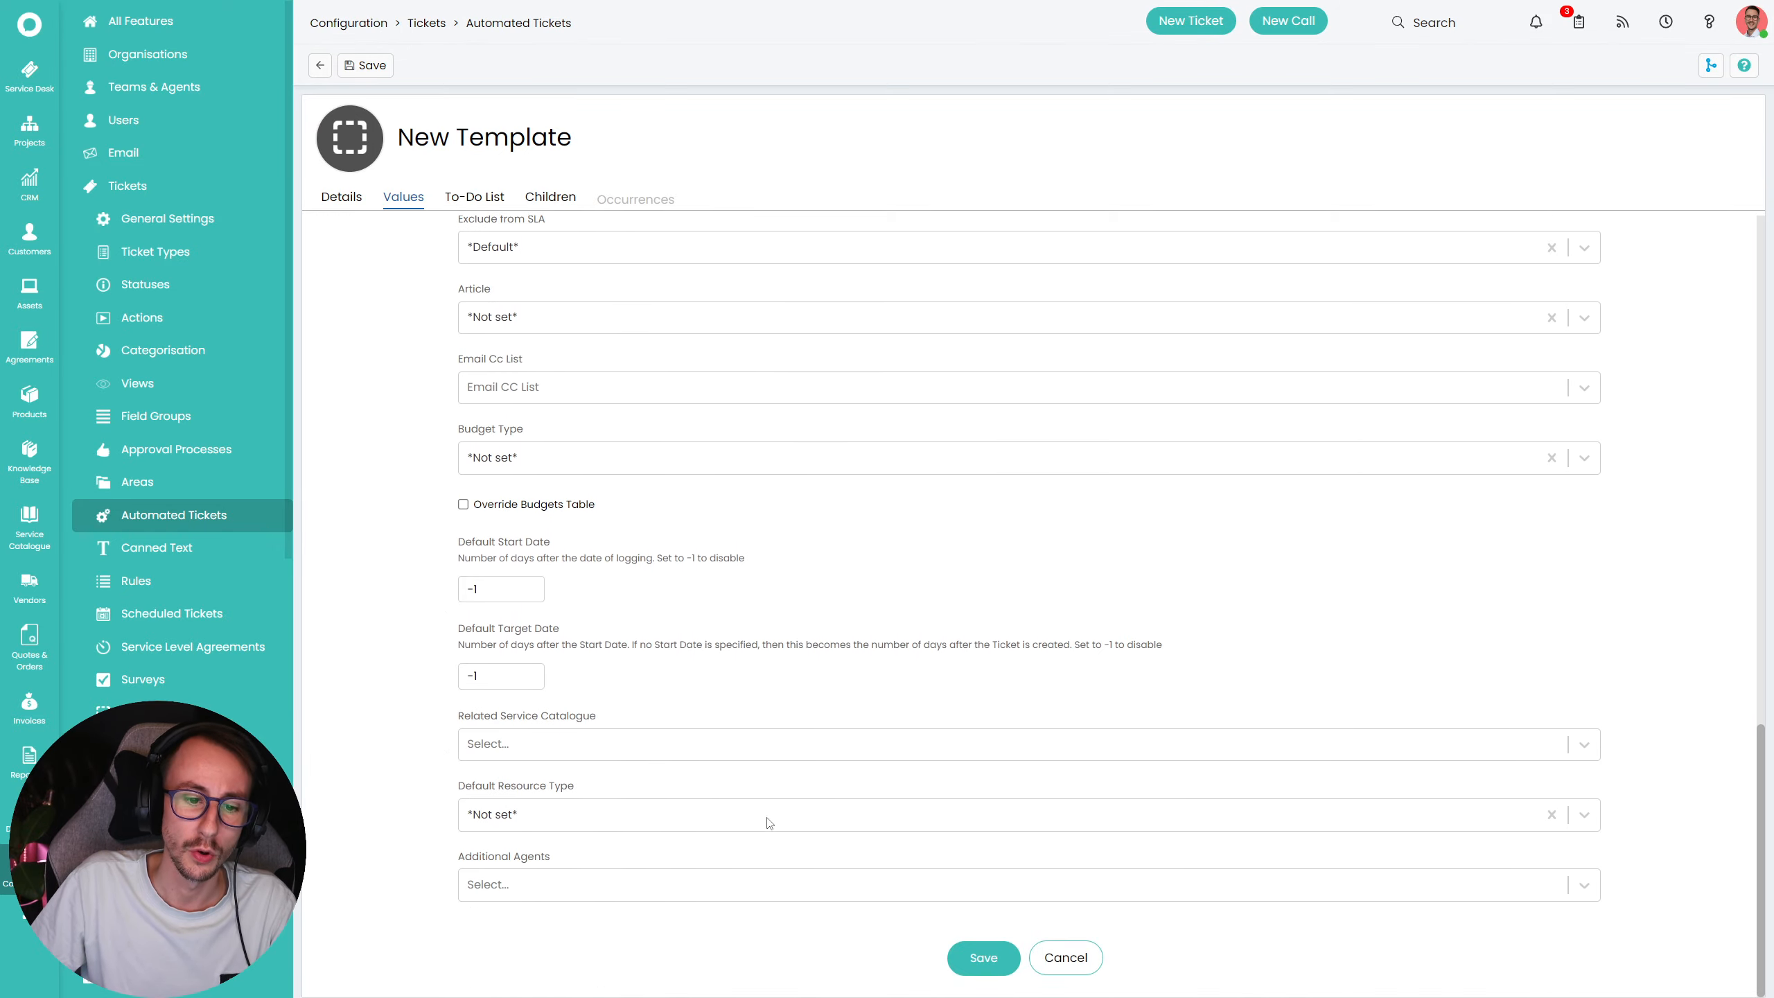
{"action": "left_click", "coordinate": [976, 959]}
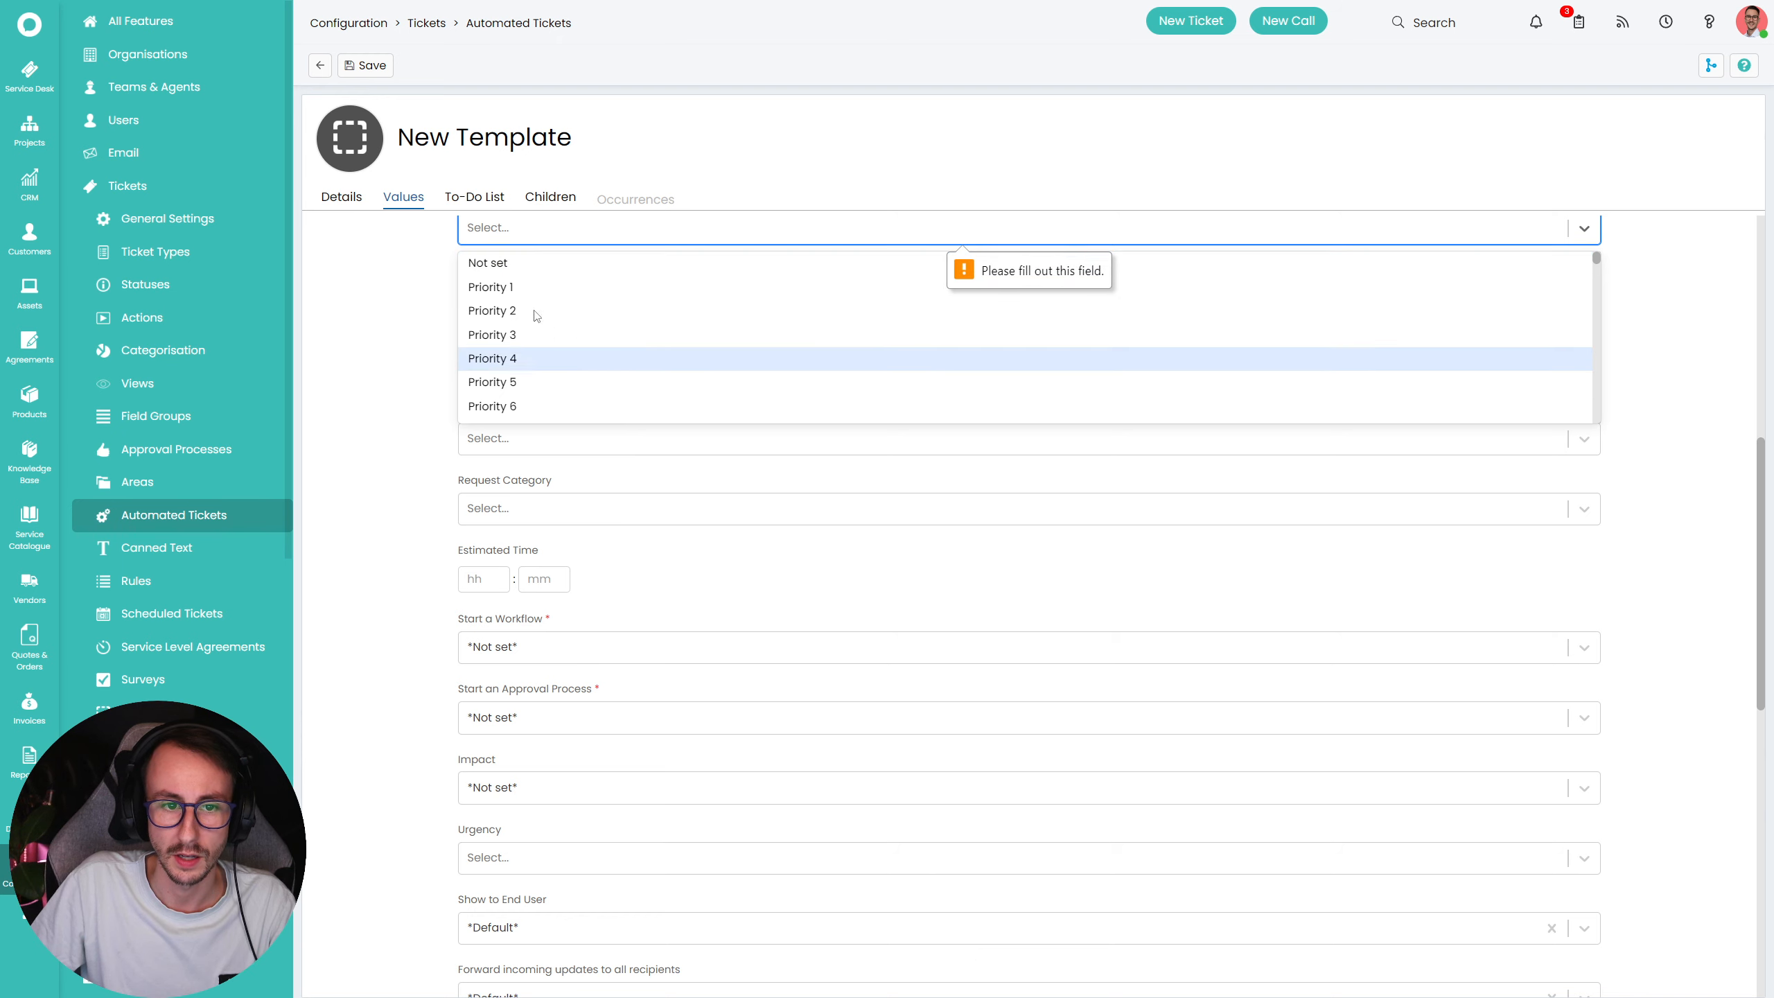
{"action": "left_click", "coordinate": [536, 316]}
{"action": "scroll", "coordinate": [769, 629], "scroll_direction": "down", "scroll_amount": 10}
{"action": "left_click", "coordinate": [983, 958]}
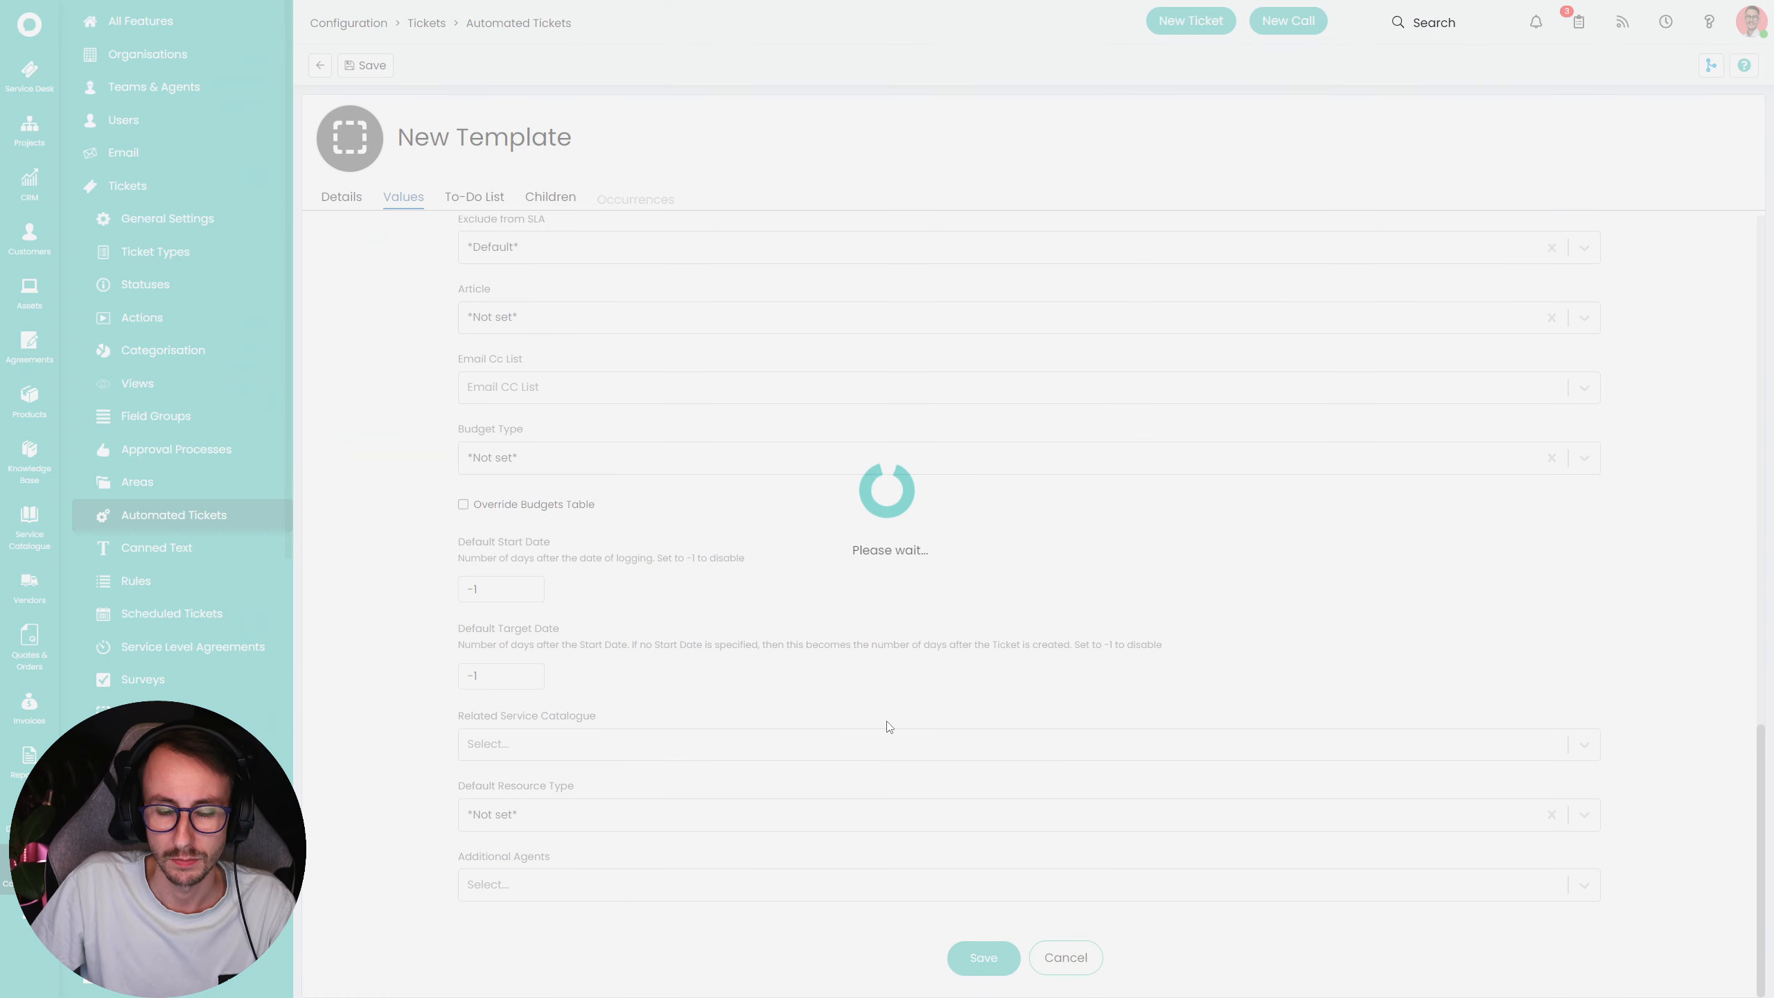
- Reopen the saved Agreement Expirations template from the automated tickets list to review its details and criteria
{"action": "left_click", "coordinate": [320, 65]}
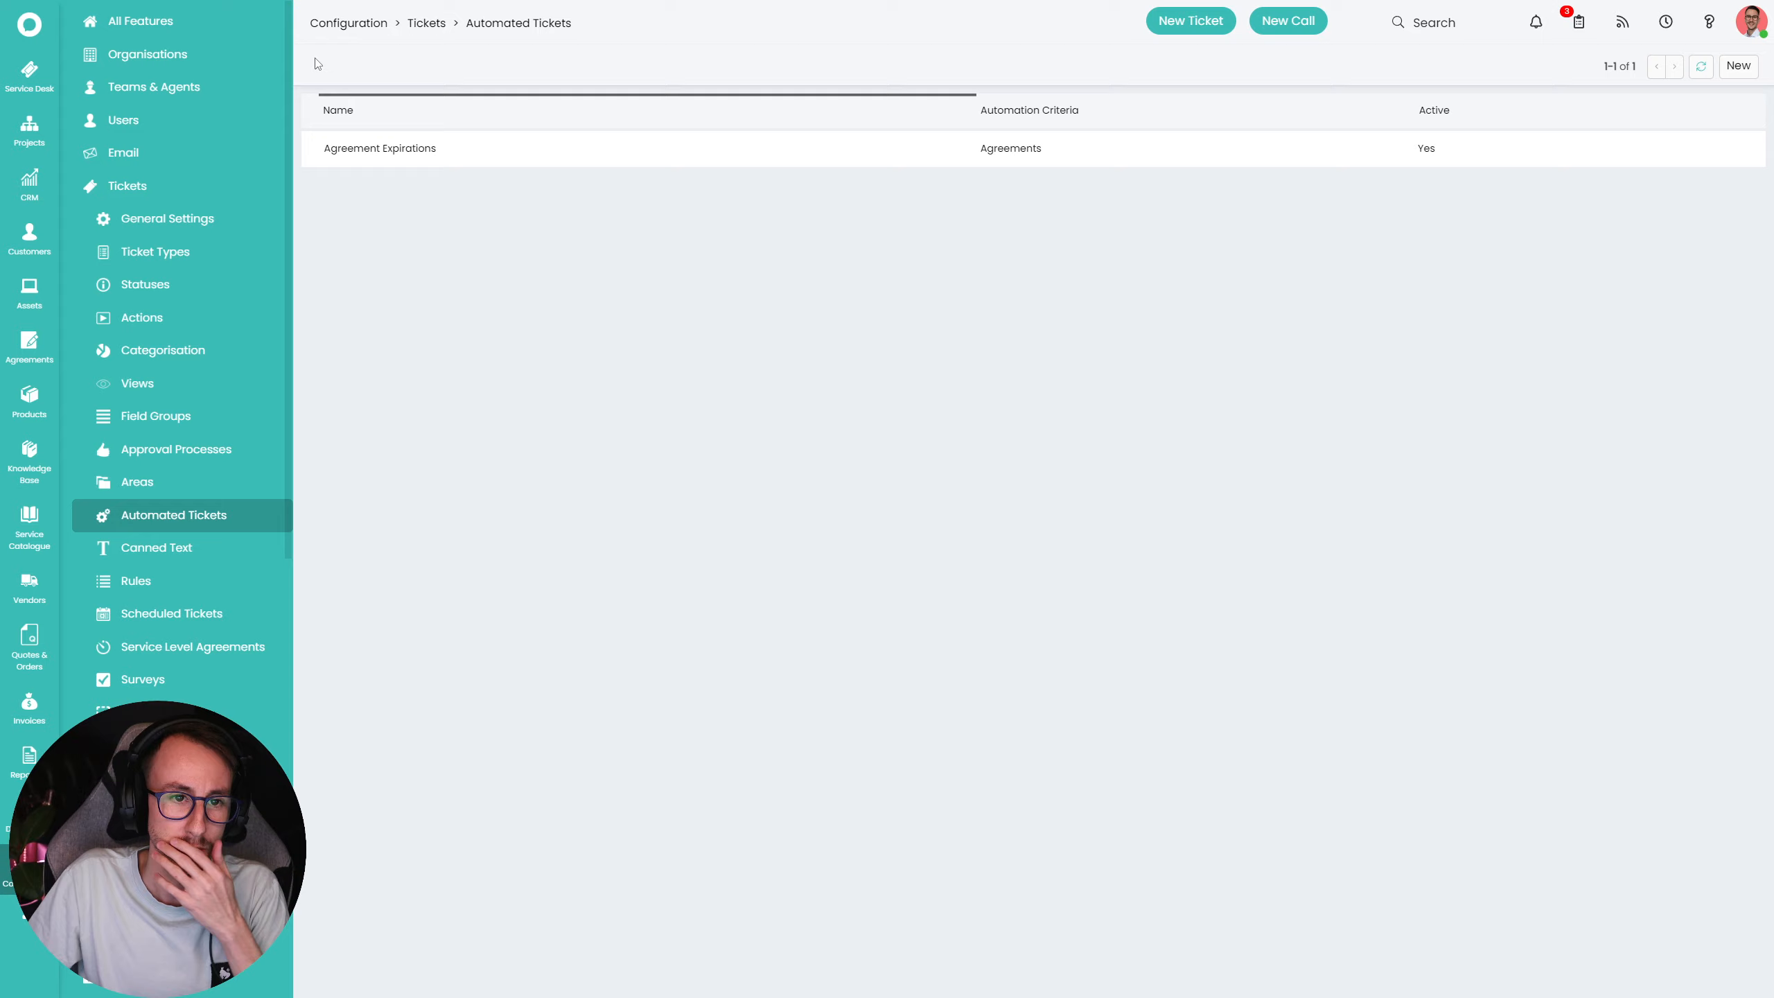
{"action": "left_click", "coordinate": [515, 158]}
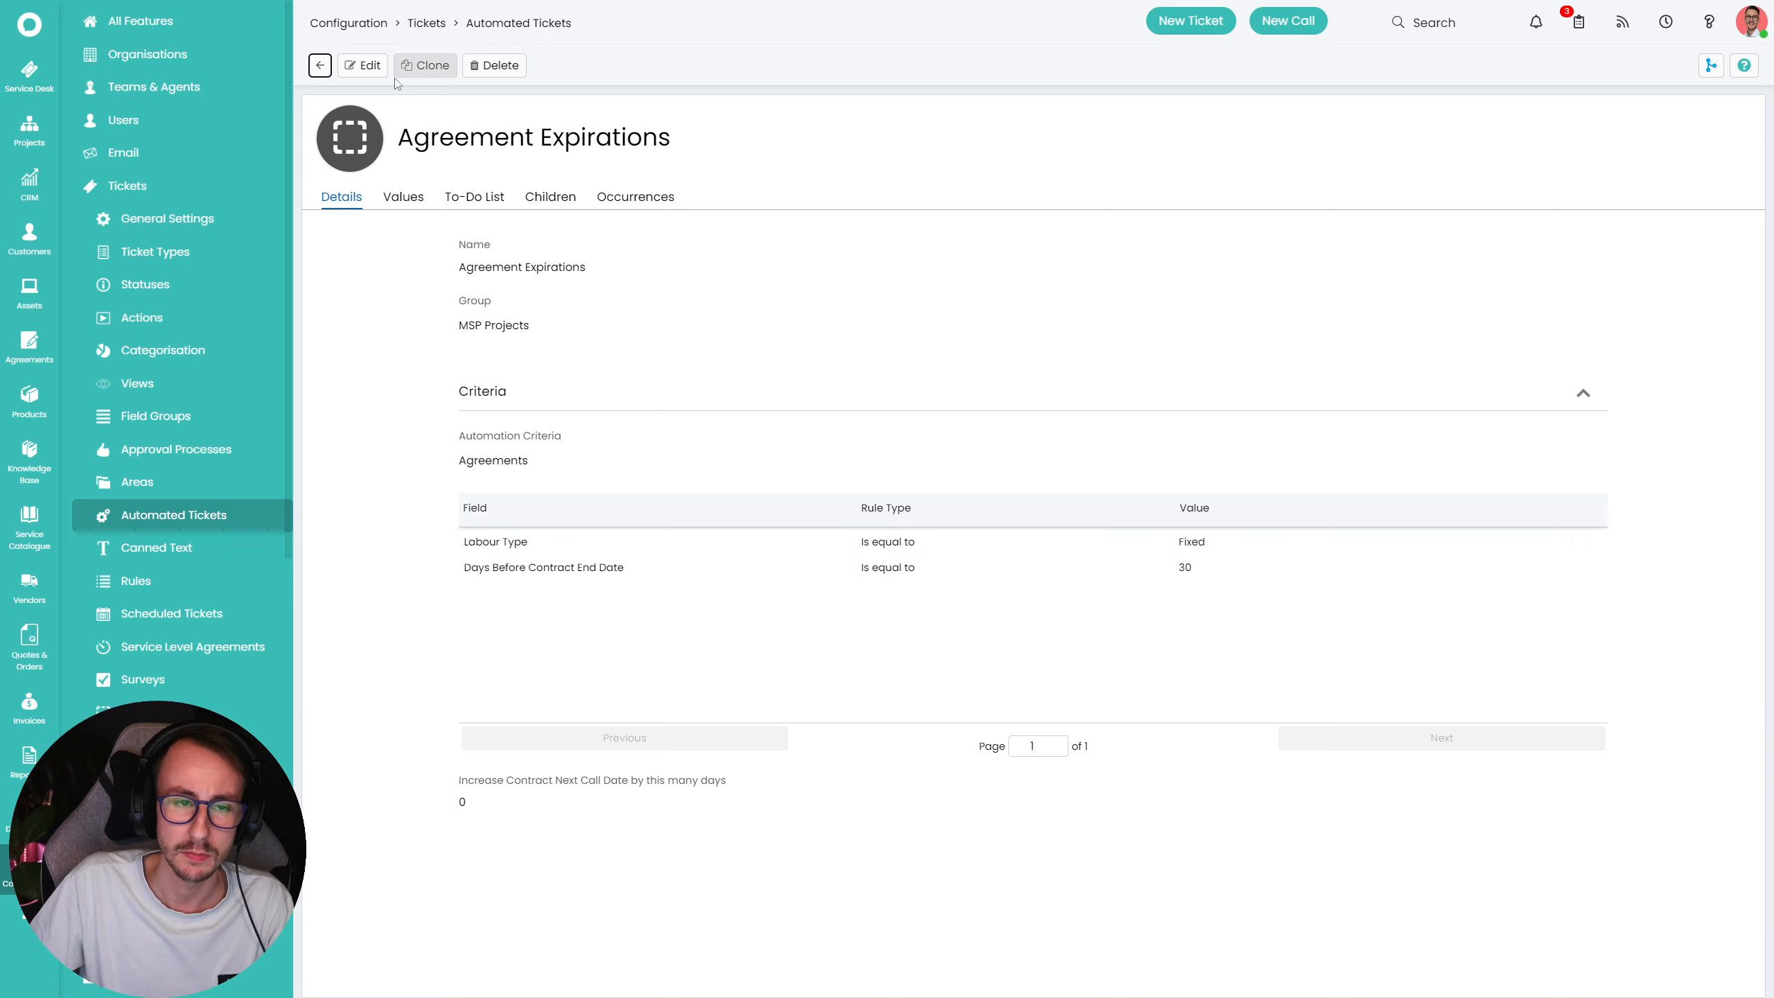
{"action": "left_click", "coordinate": [321, 65]}
- Create a new template named Test in the HaloPSA Onboarding group, with Agreements as its automation criteria
{"action": "left_click", "coordinate": [1738, 66]}
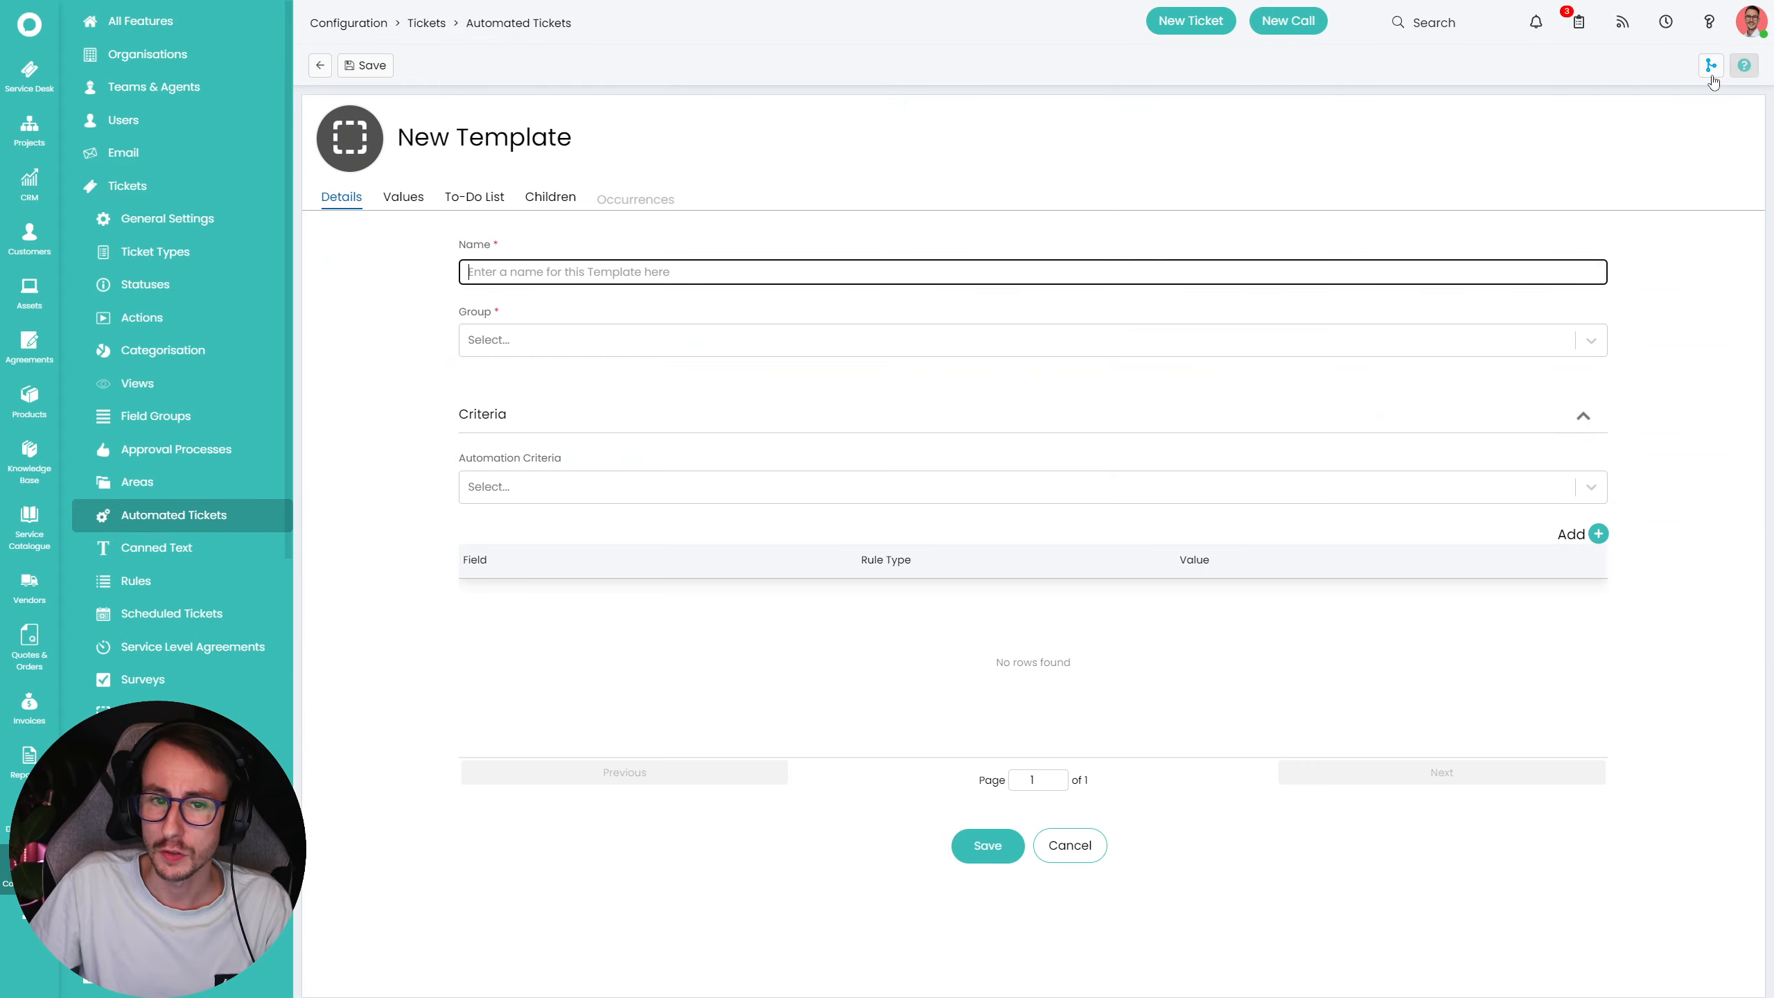
{"action": "type", "text": "Test"}
{"action": "left_click", "coordinate": [579, 306]}
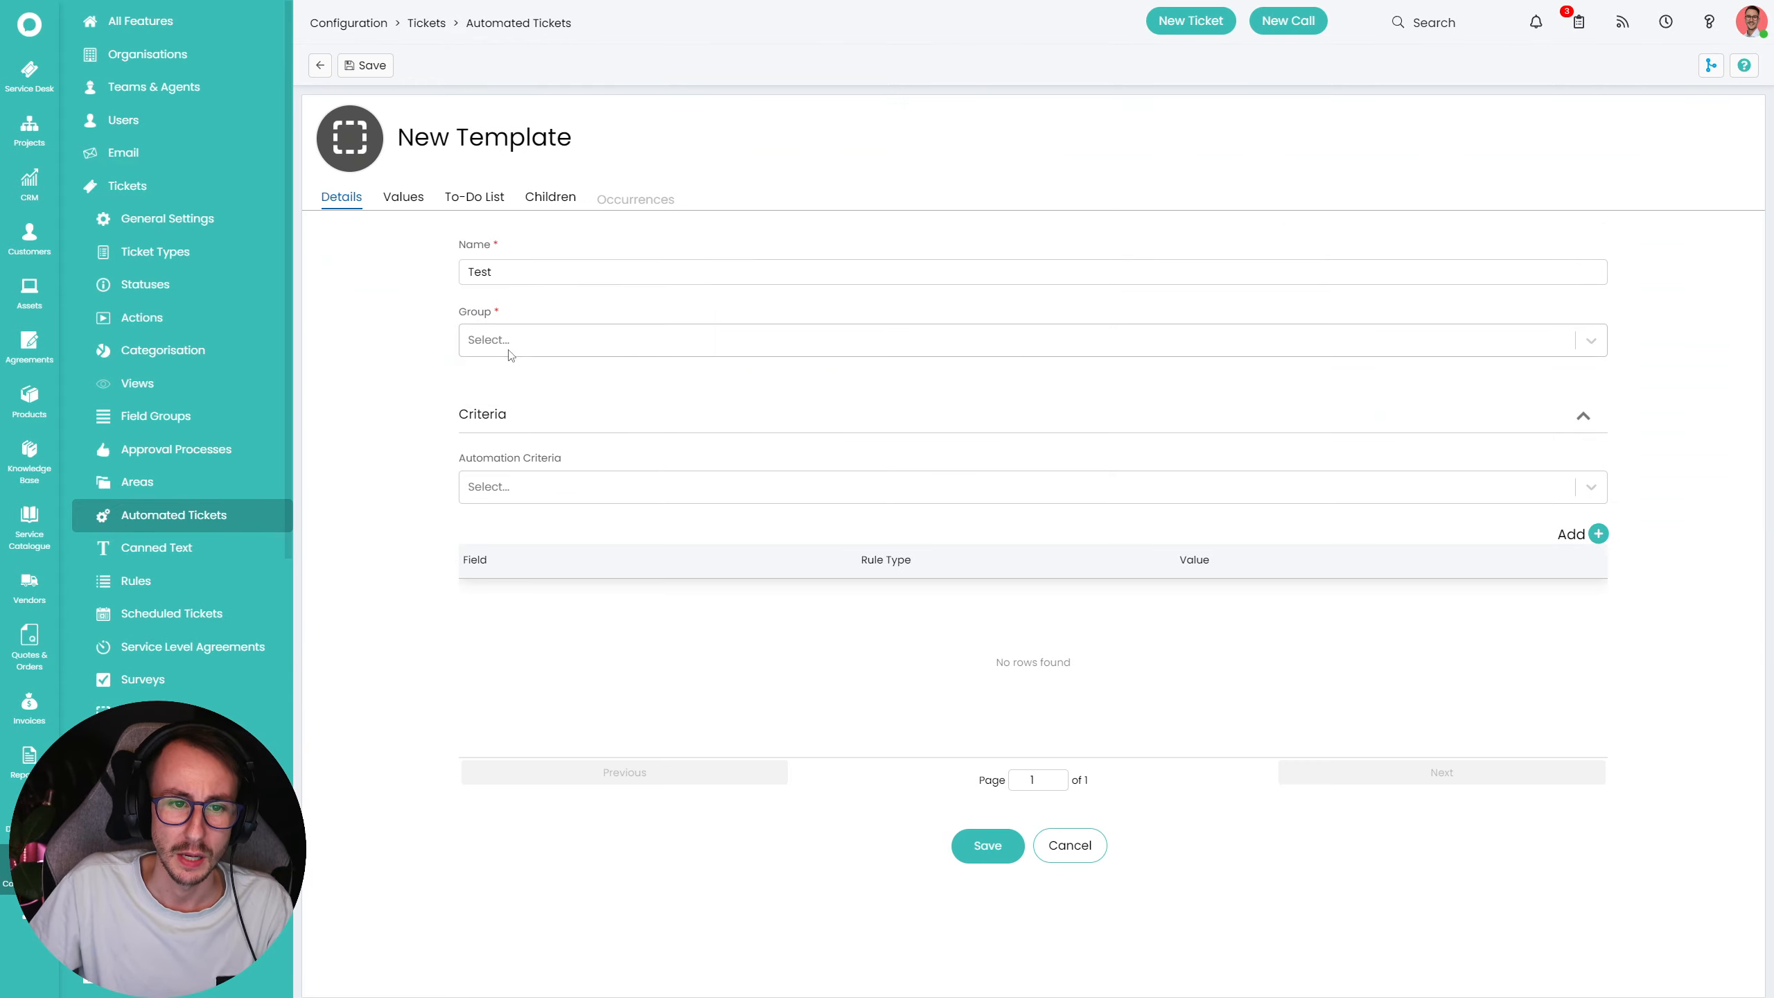
{"action": "left_click", "coordinate": [507, 349]}
{"action": "left_click", "coordinate": [492, 382]}
{"action": "left_click", "coordinate": [413, 445]}
{"action": "left_click", "coordinate": [551, 485]}
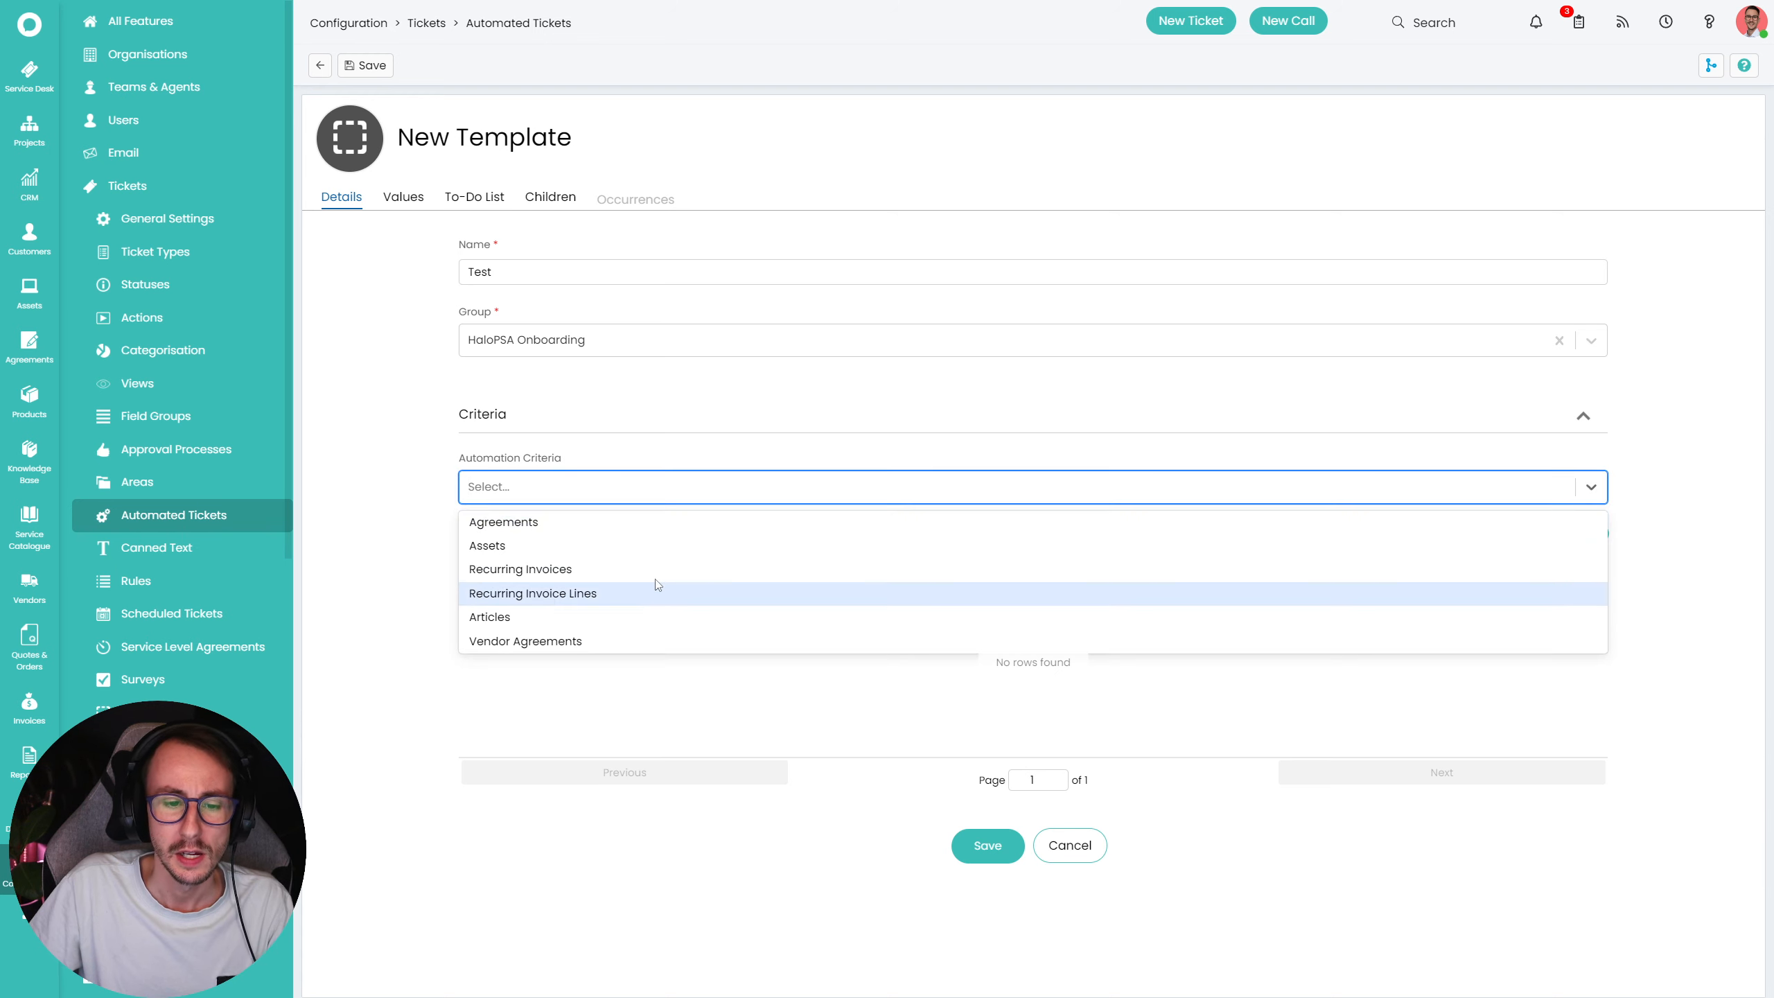
{"action": "left_click", "coordinate": [618, 524]}
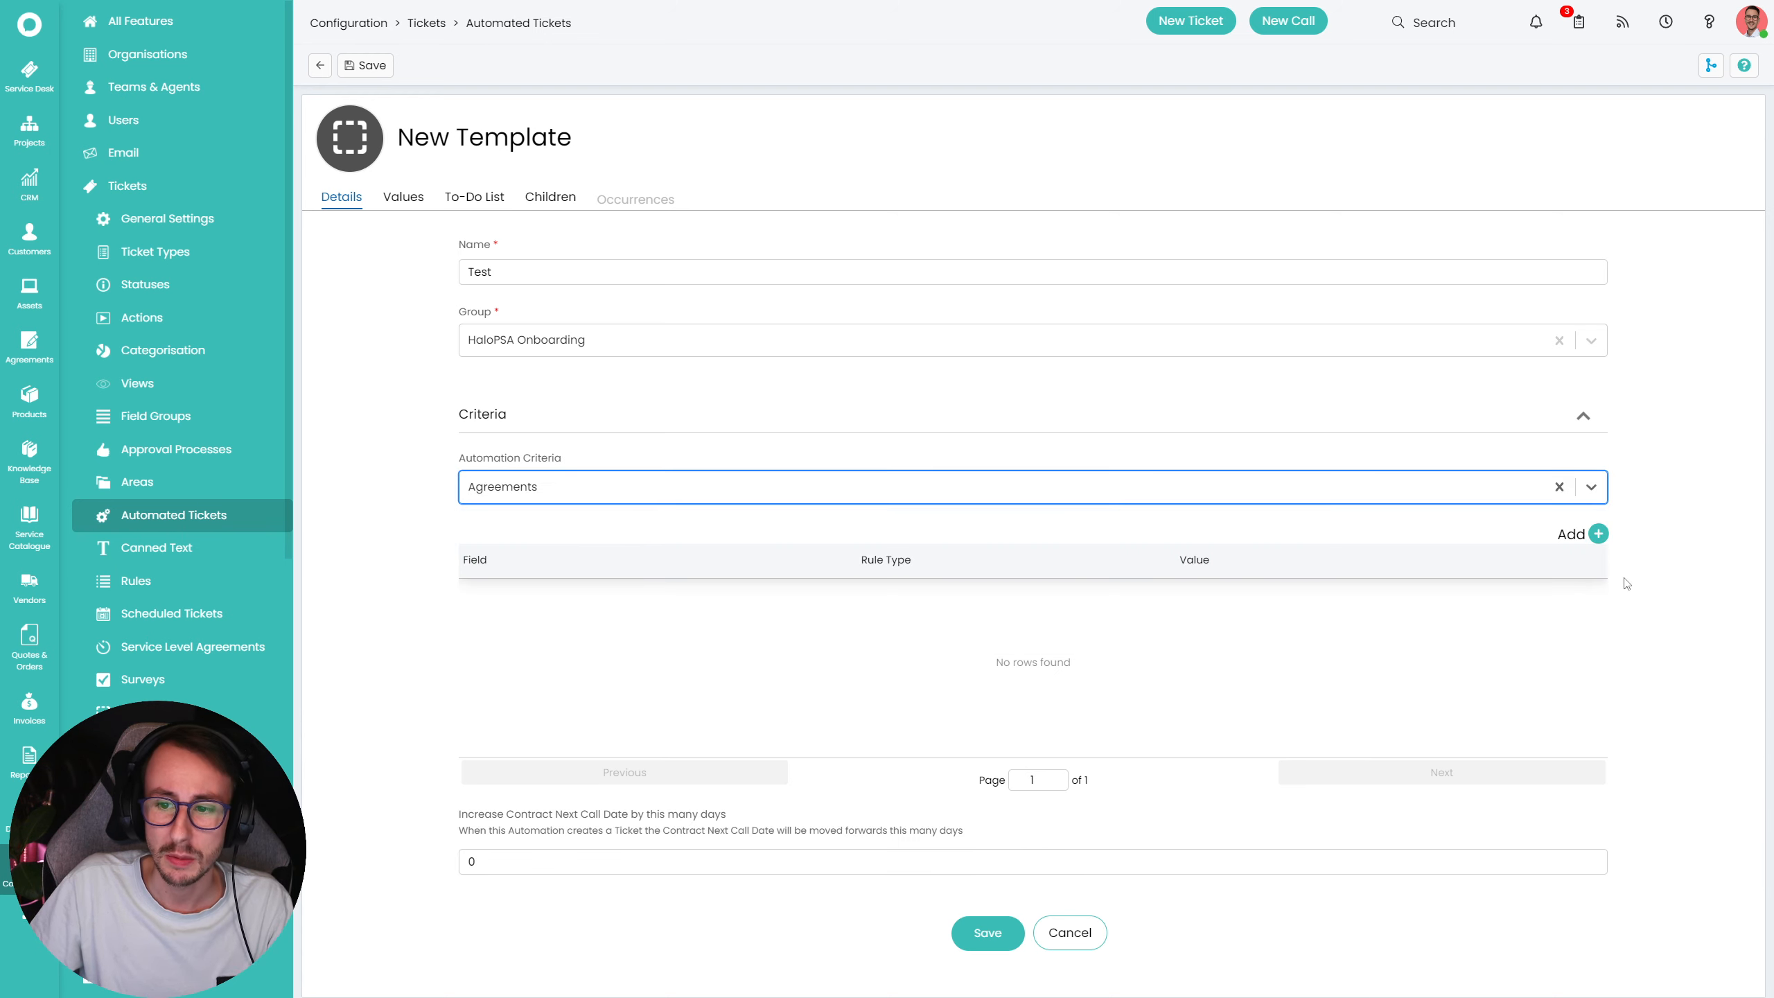
- Examine the rule types and date choices offered for a Next Call Date criterion, and cancel without adding it
{"action": "left_click", "coordinate": [1598, 534]}
{"action": "scroll", "coordinate": [835, 552], "scroll_direction": "down", "scroll_amount": 1}
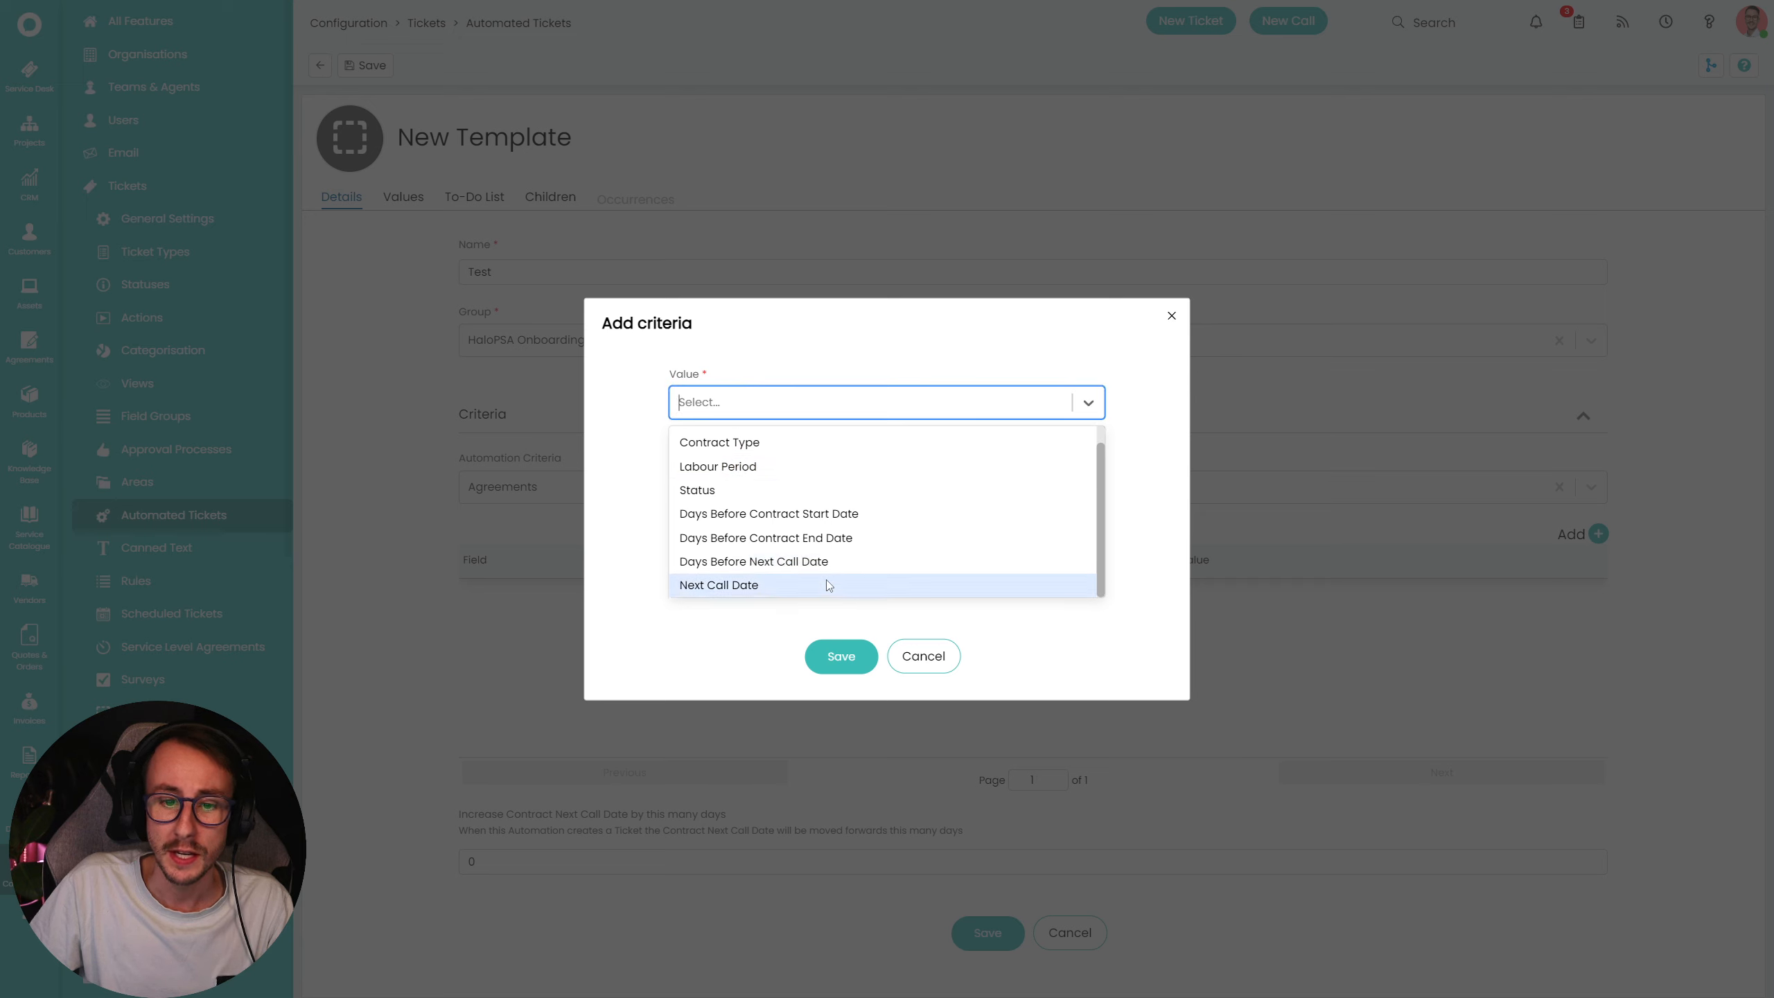
{"action": "left_click", "coordinate": [827, 580]}
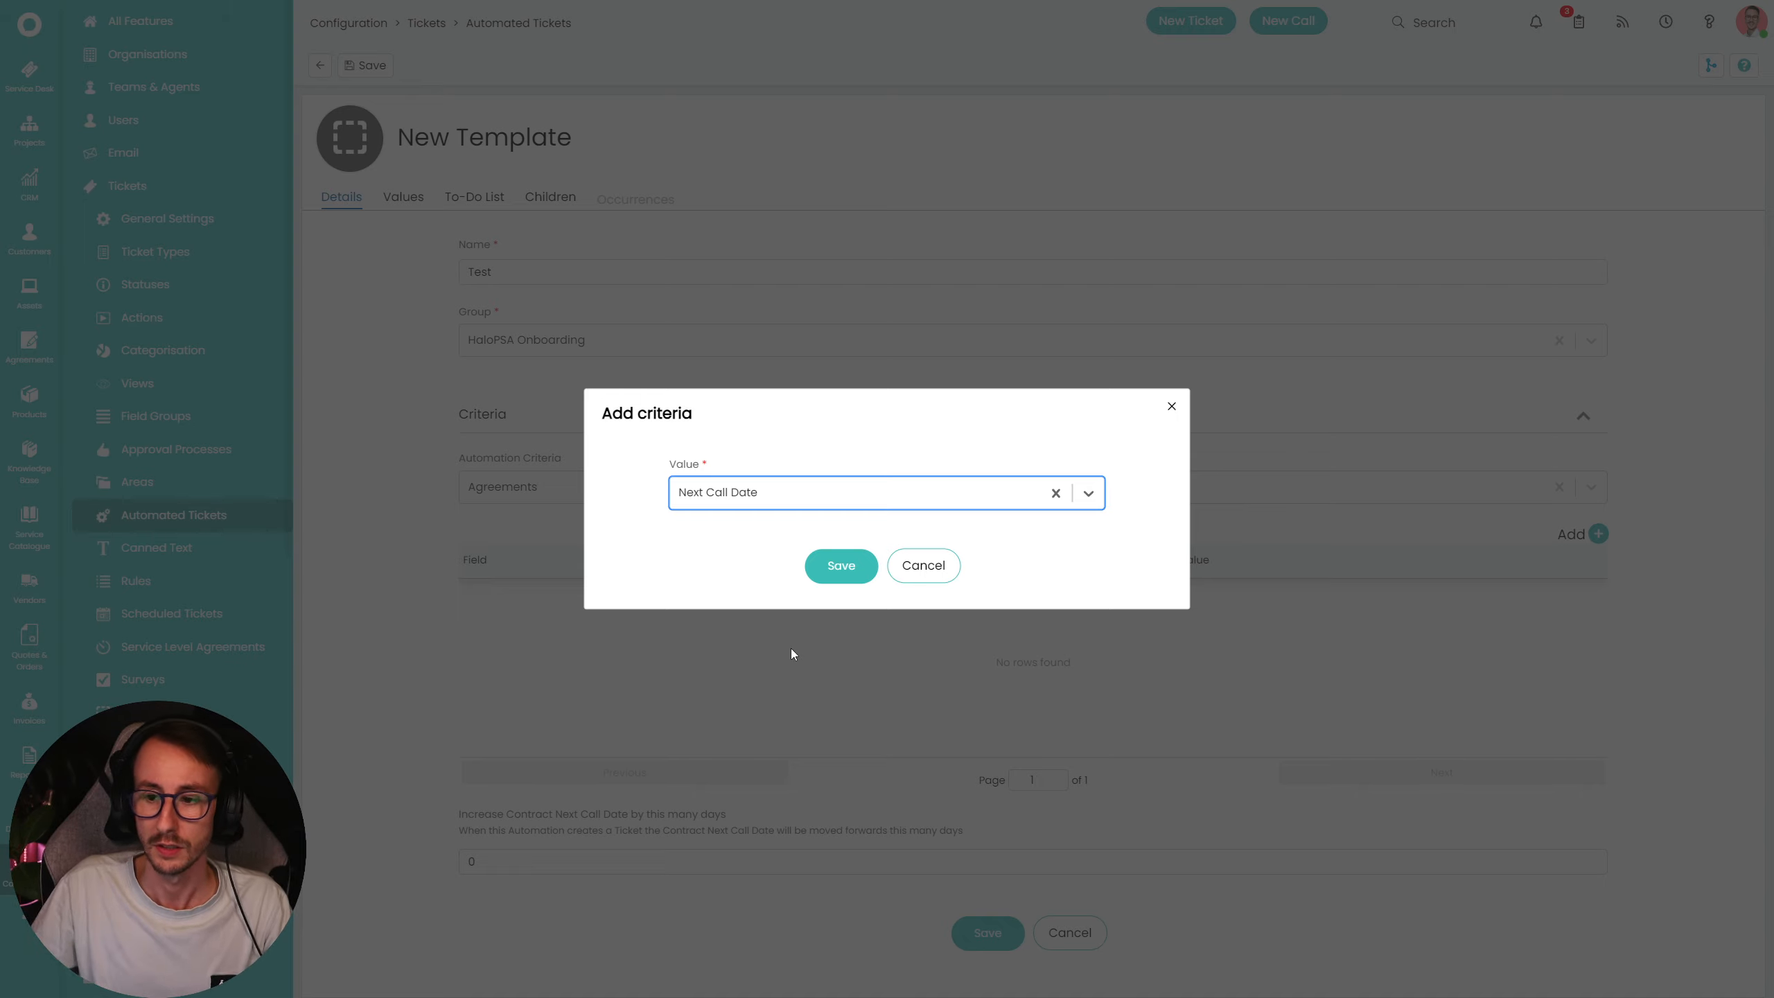
{"action": "left_click", "coordinate": [841, 565]}
{"action": "left_click", "coordinate": [749, 464]}
{"action": "left_click", "coordinate": [751, 478]}
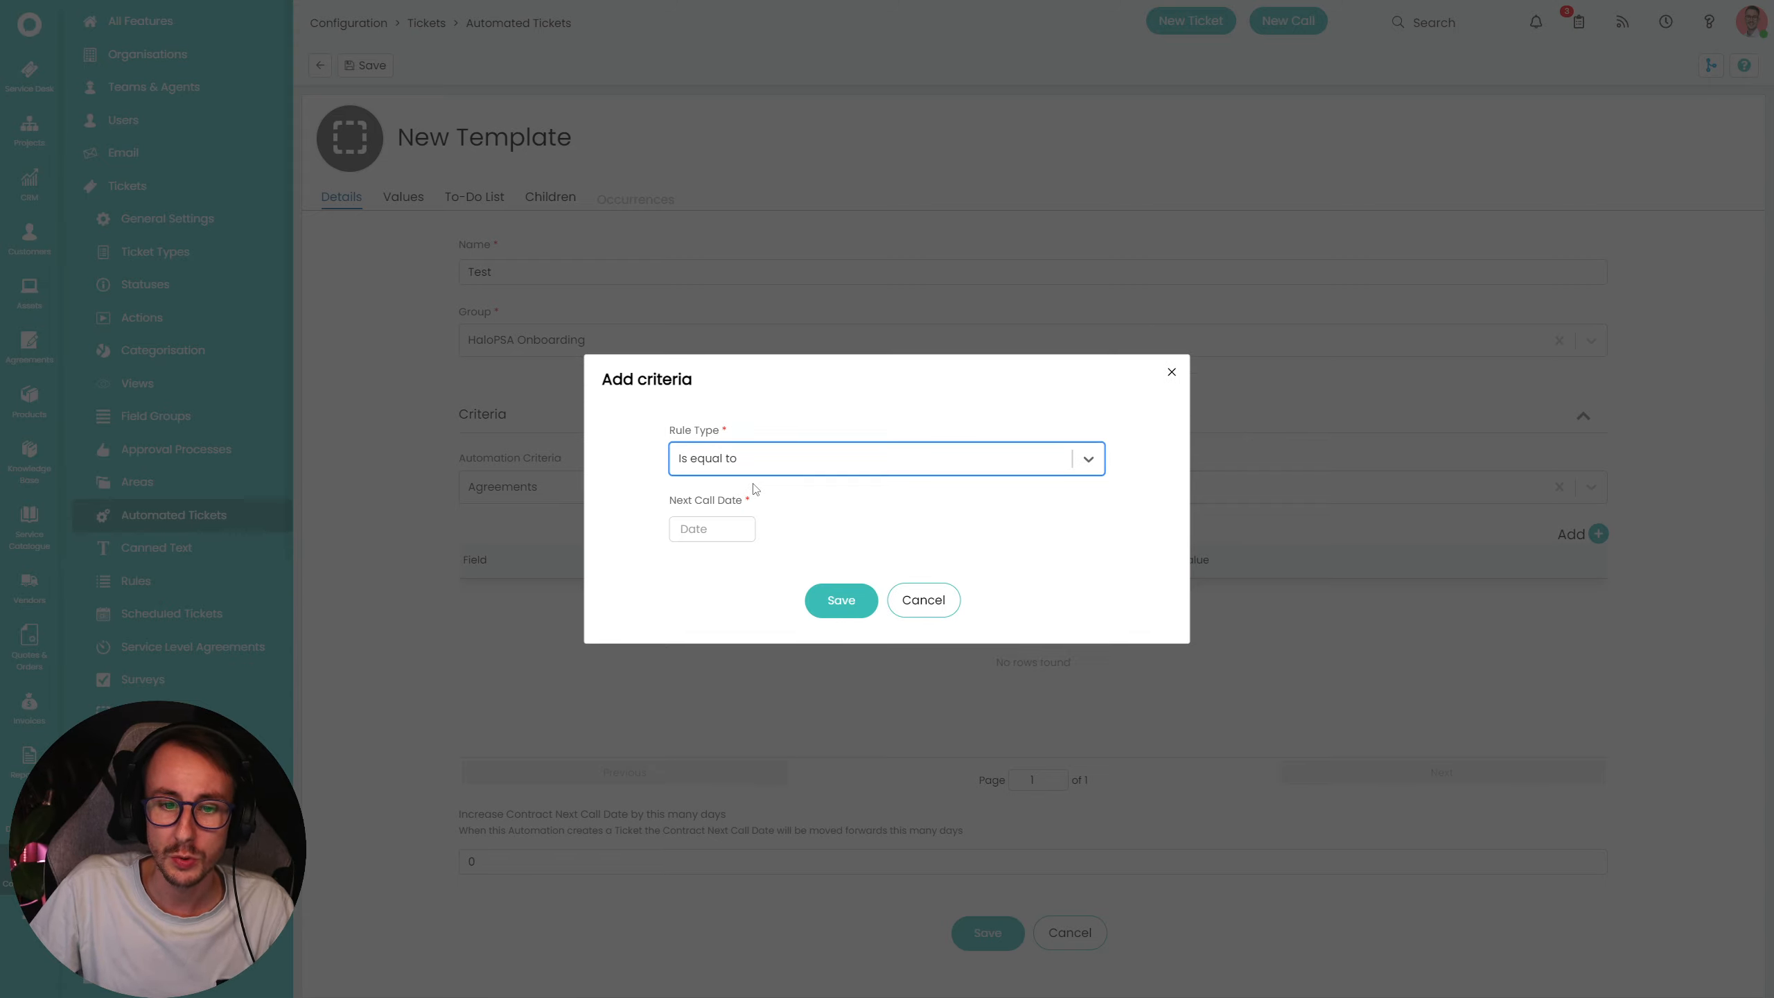
{"action": "left_click", "coordinate": [713, 530]}
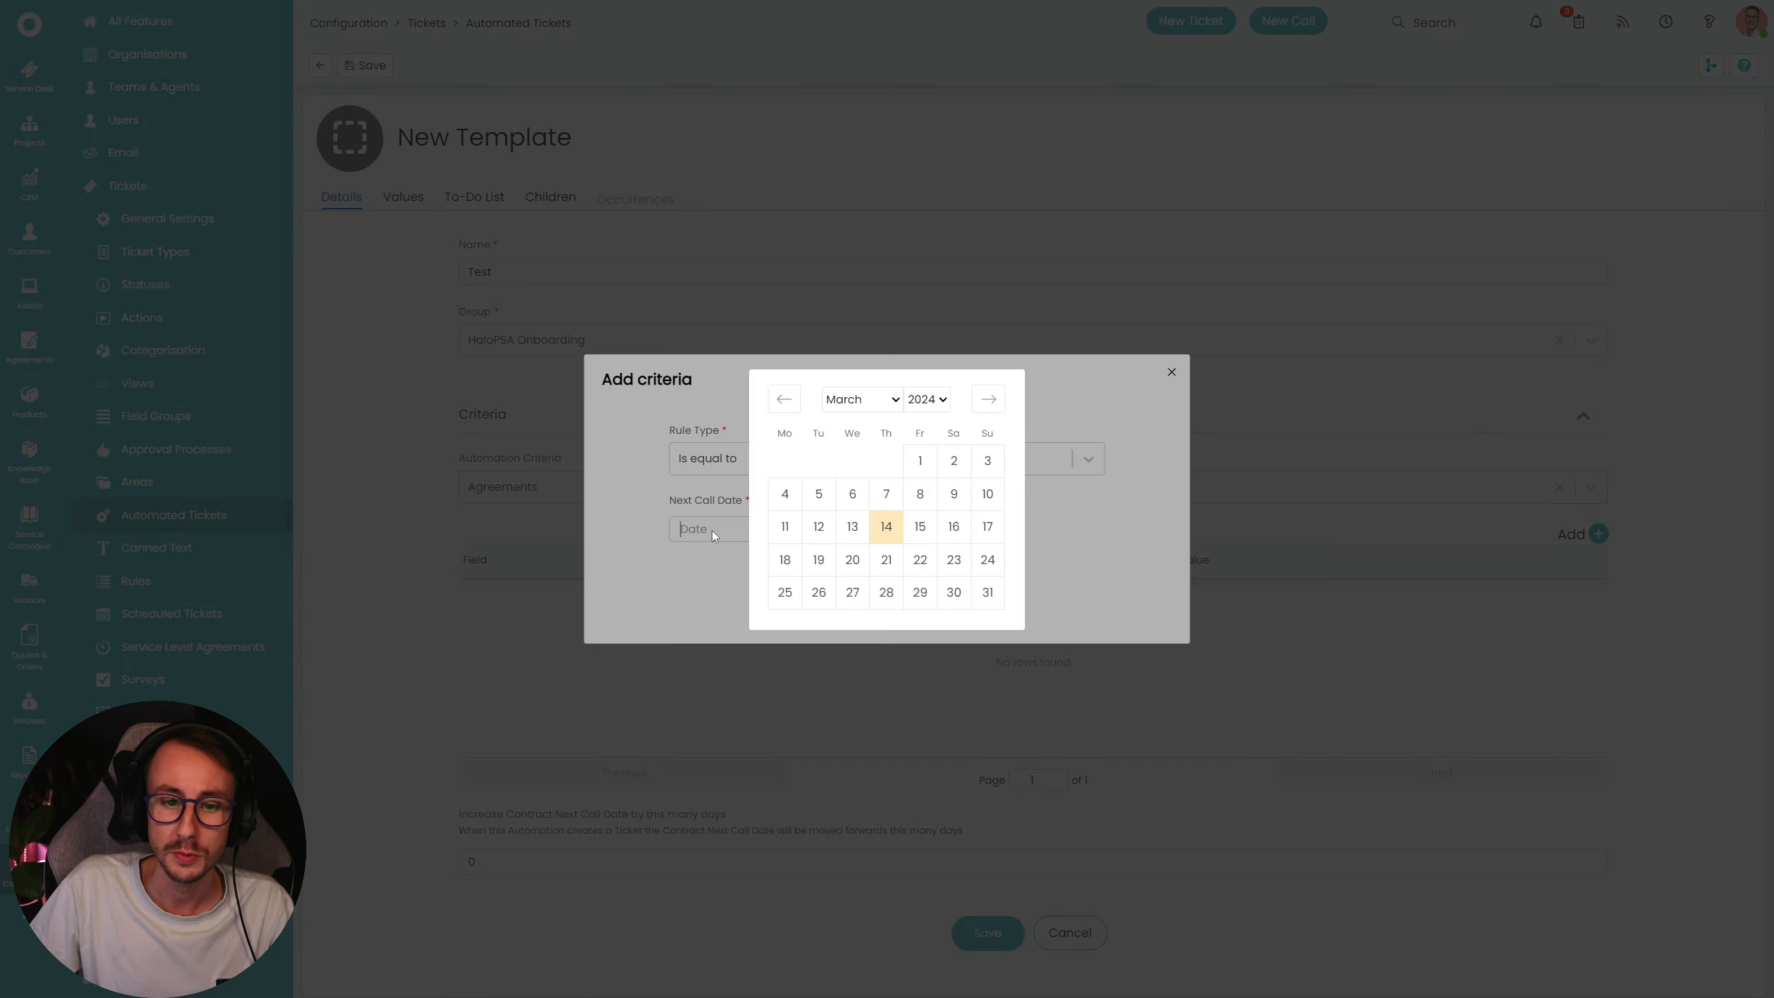
{"action": "left_click", "coordinate": [634, 533]}
{"action": "left_click", "coordinate": [686, 465]}
{"action": "left_click", "coordinate": [703, 476]}
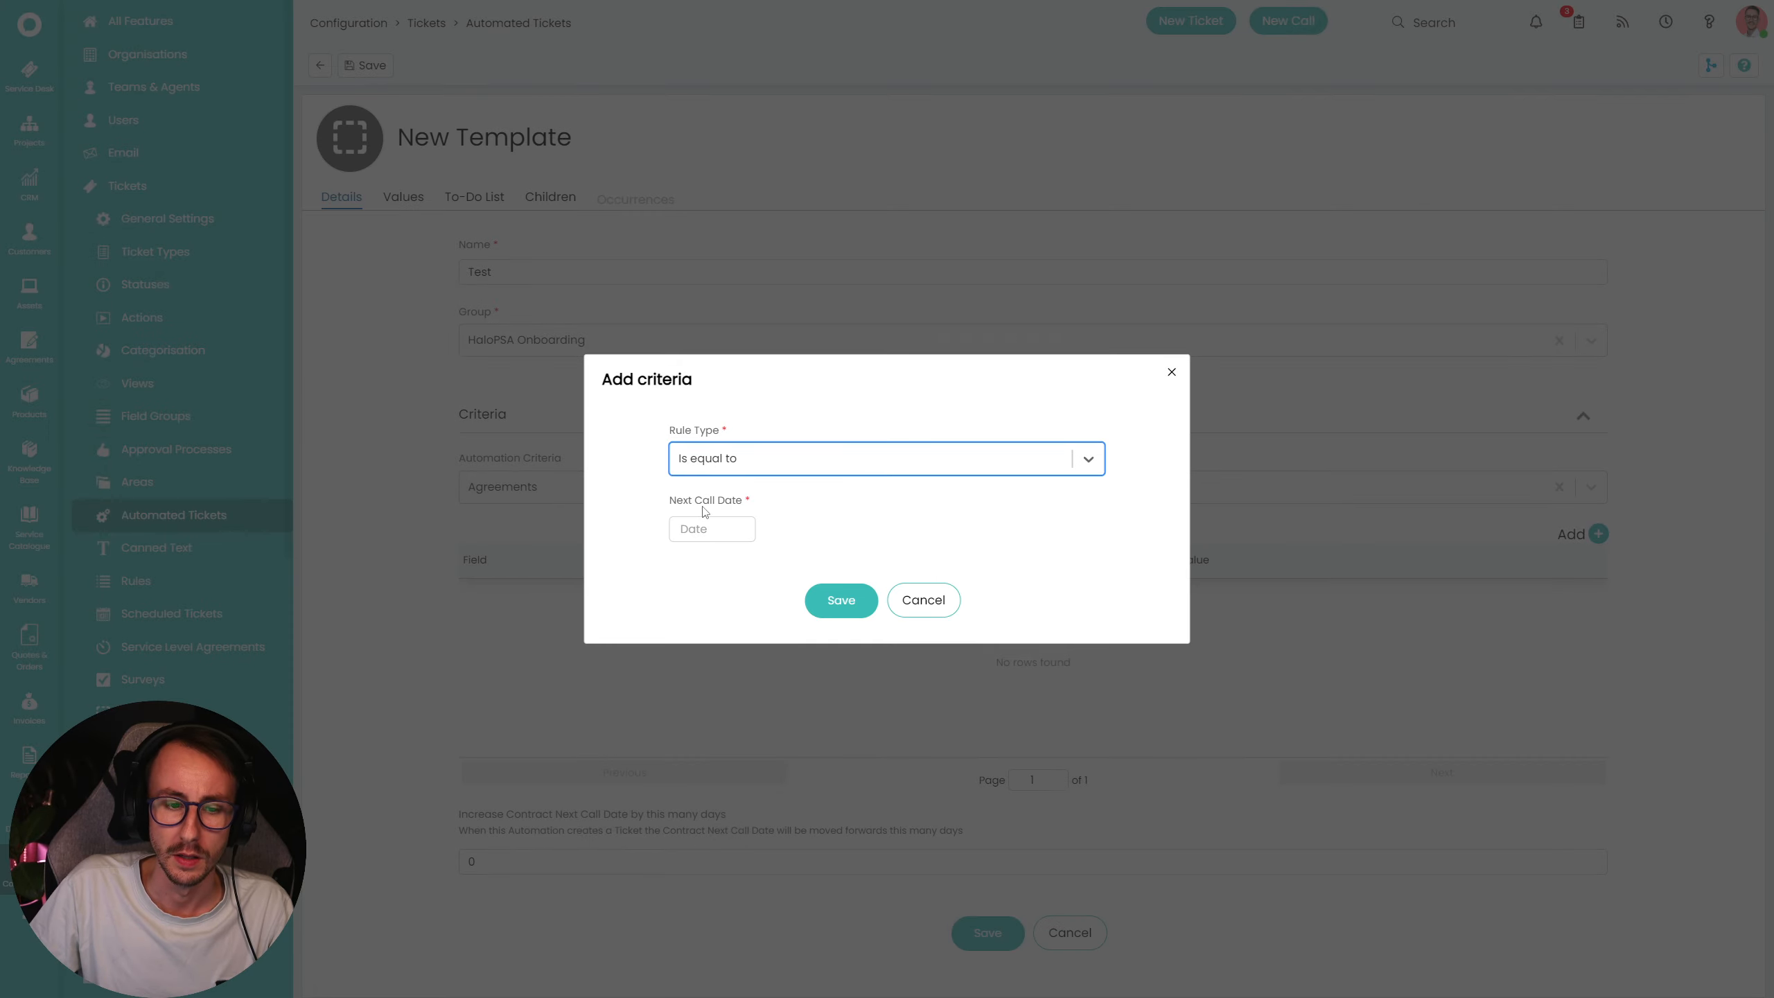
{"action": "left_click", "coordinate": [715, 522]}
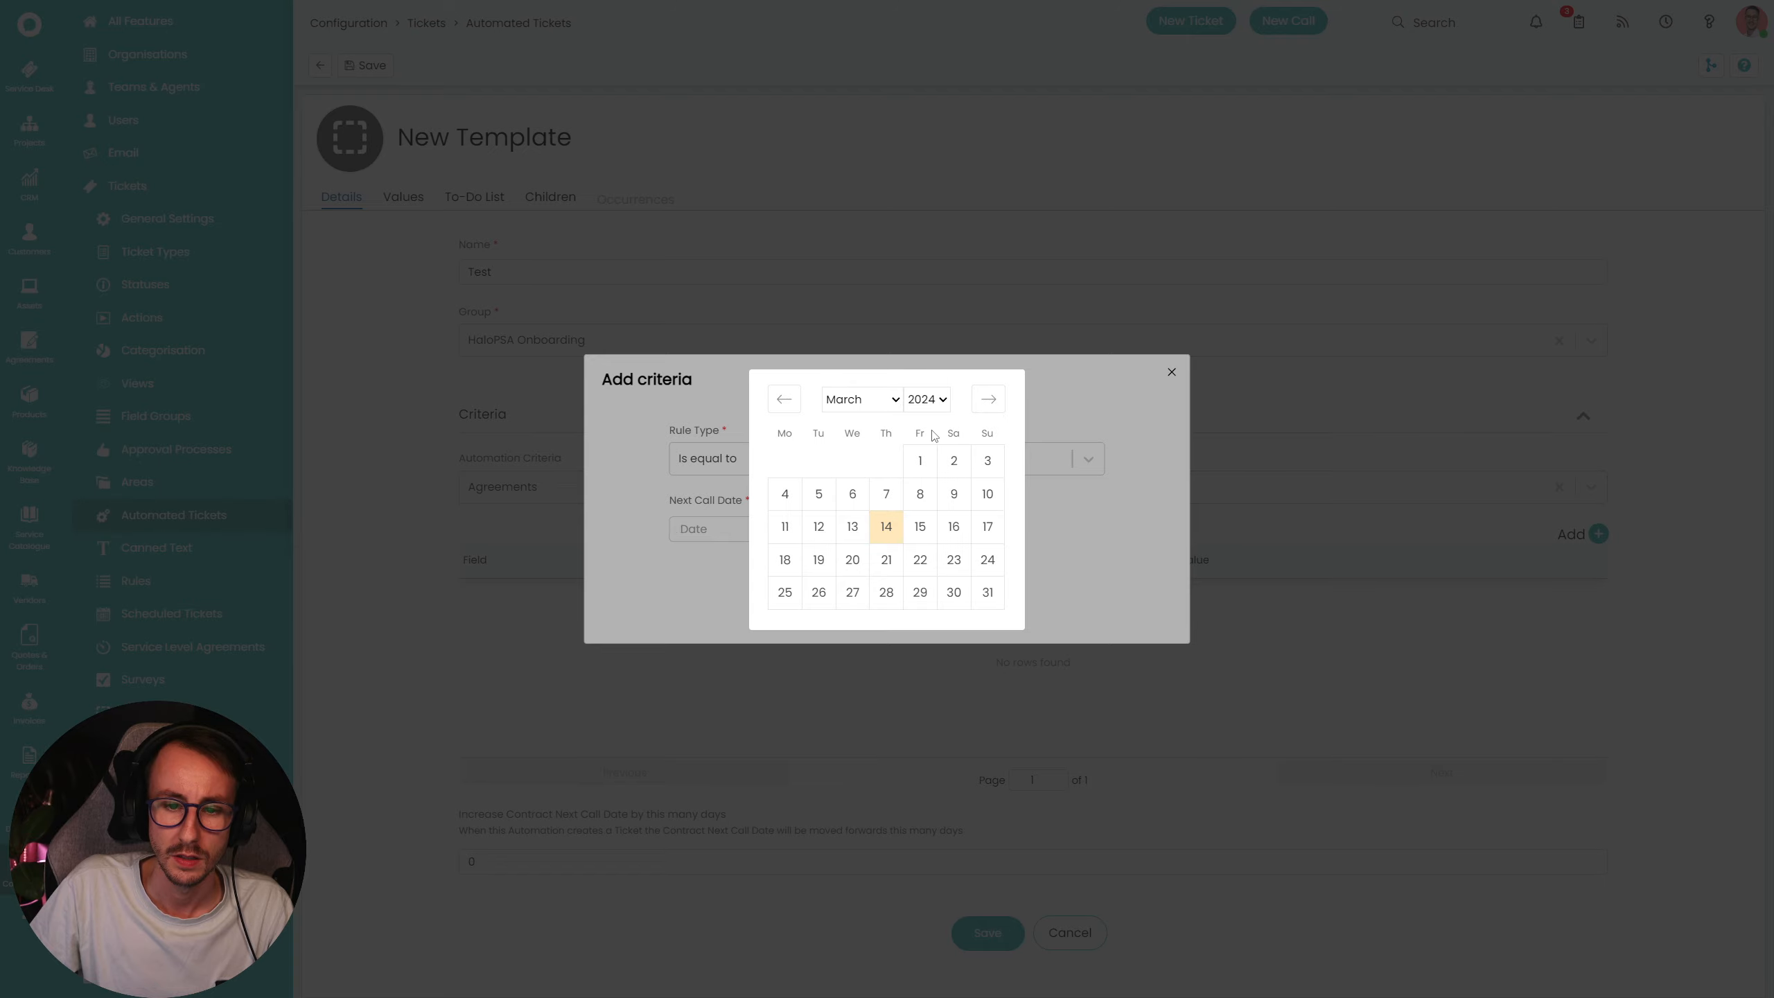
{"action": "left_click", "coordinate": [1087, 499]}
{"action": "left_click", "coordinate": [1012, 463]}
{"action": "left_click", "coordinate": [1011, 477]}
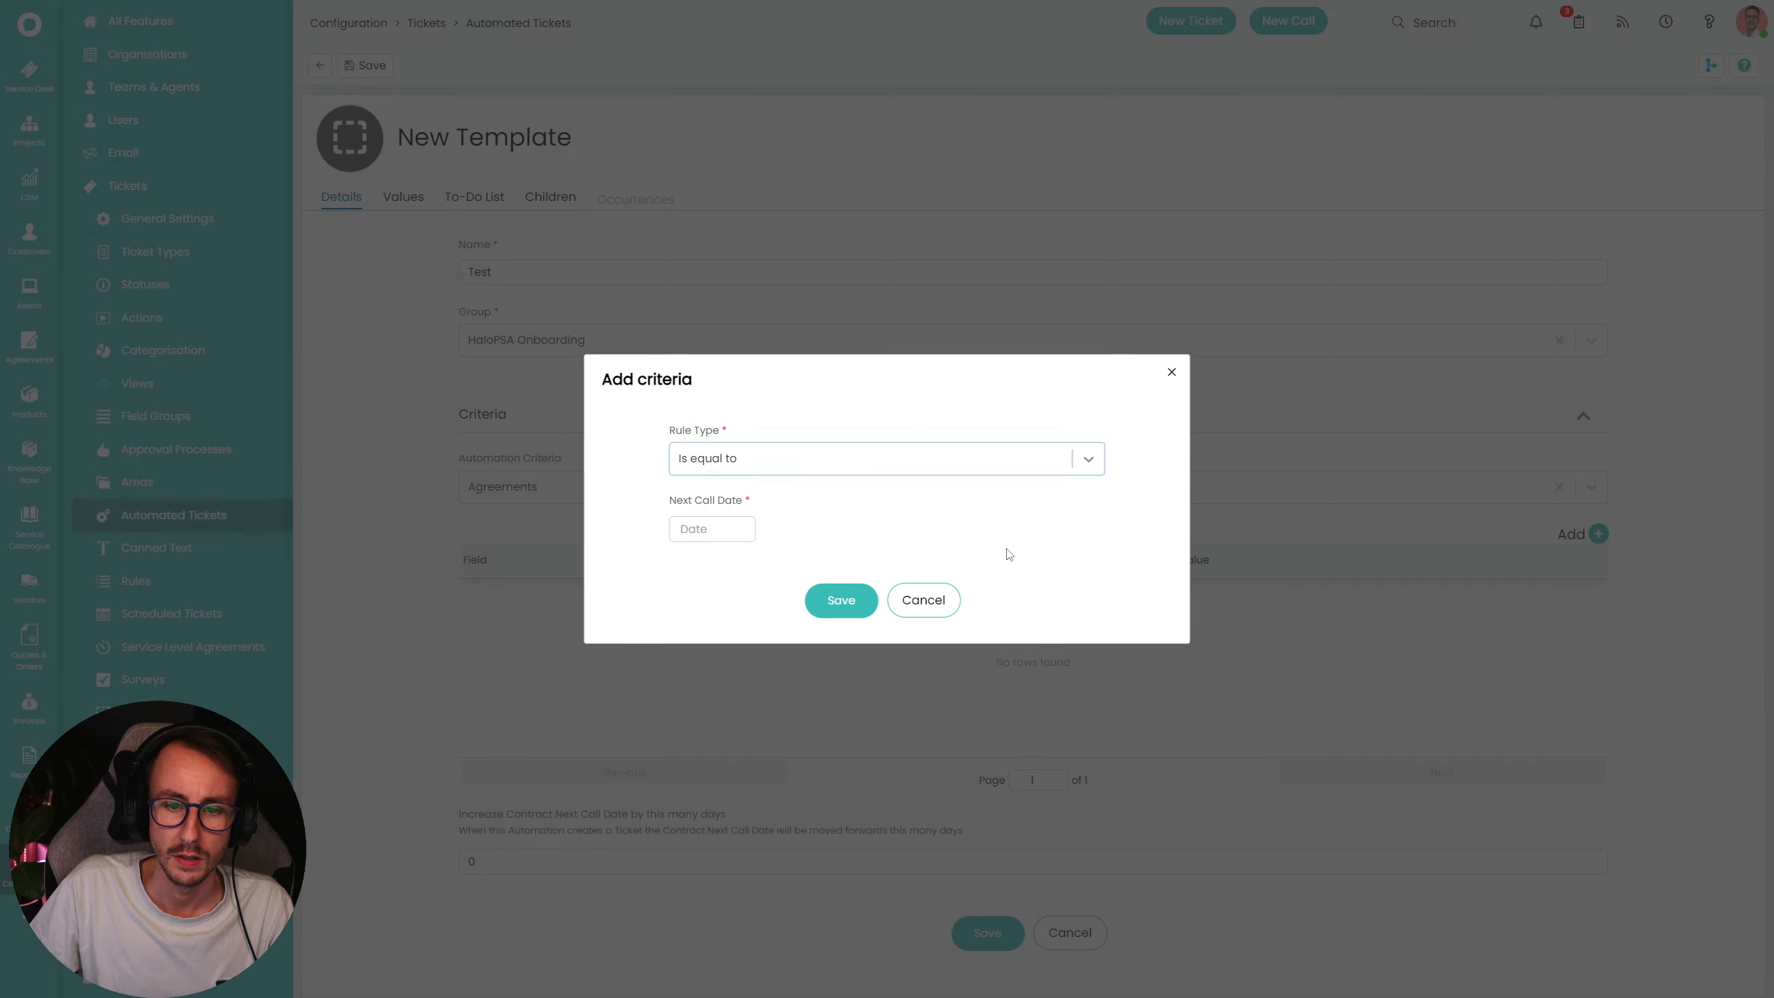
{"action": "left_click", "coordinate": [924, 601]}
- Add a criterion to the Test template: Days Before Next Call Date is equal to 30
{"action": "left_click", "coordinate": [1600, 534]}
{"action": "left_click", "coordinate": [870, 496]}
{"action": "type", "text": "ne"}
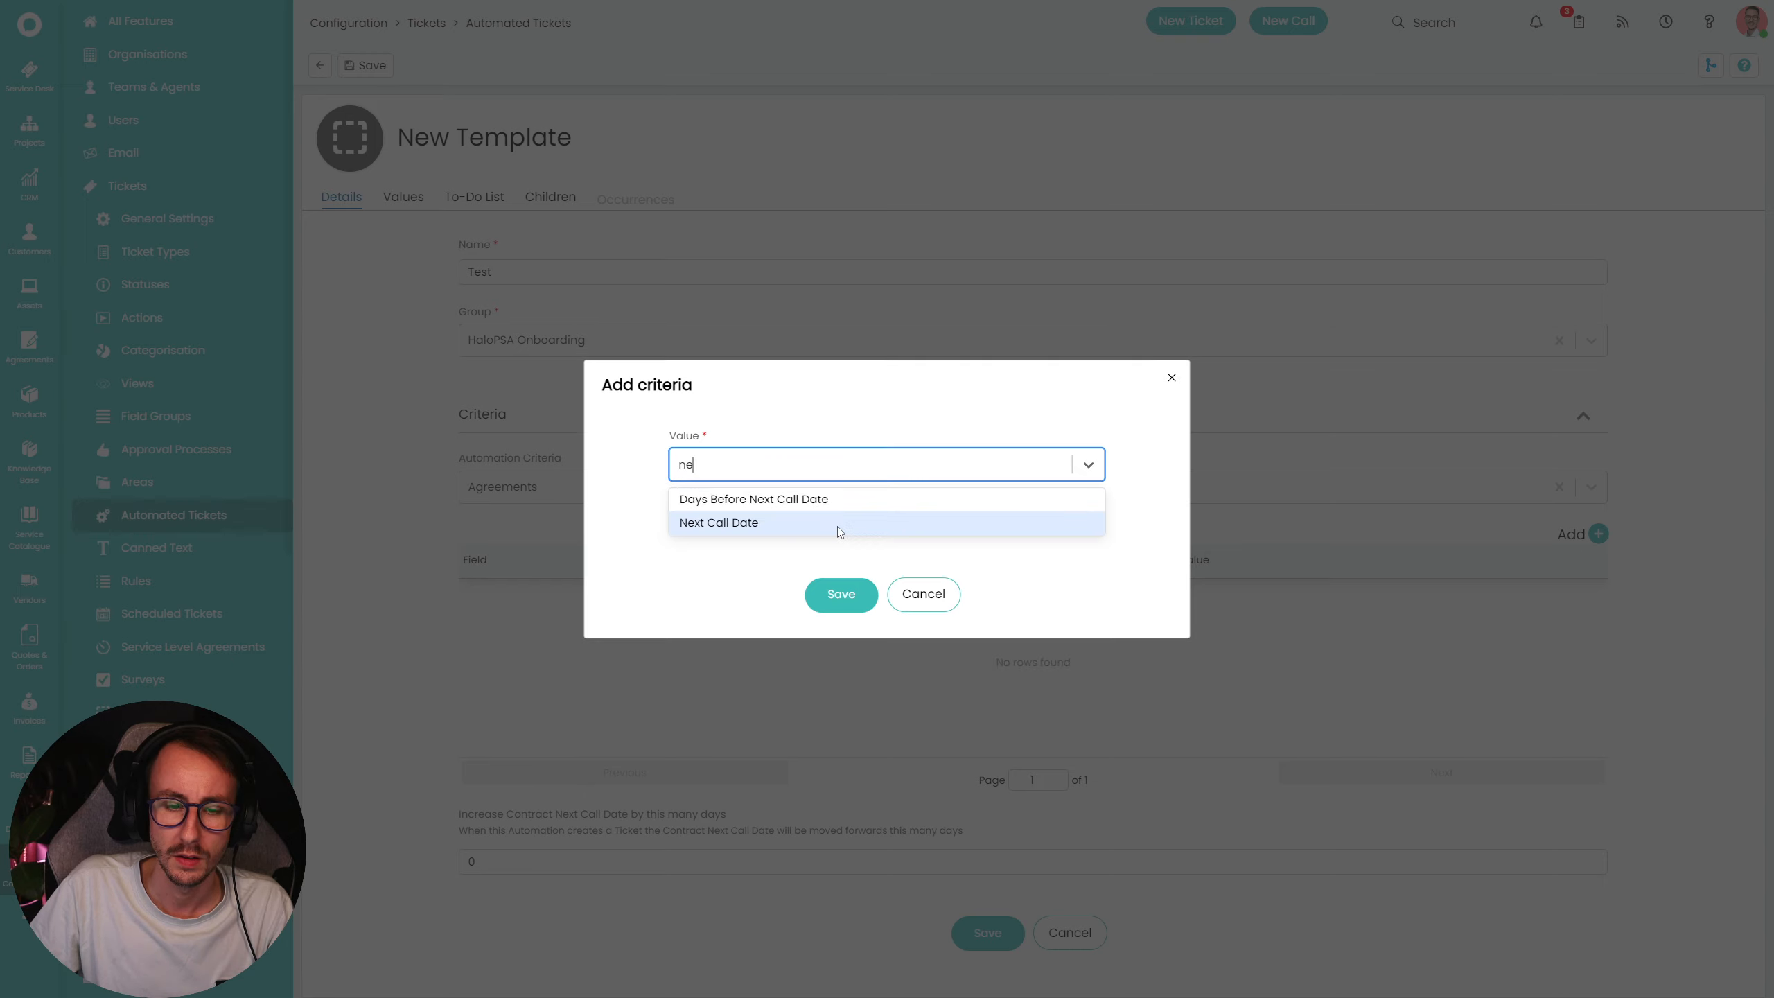
{"action": "left_click", "coordinate": [1028, 587]}
{"action": "left_click", "coordinate": [925, 496]}
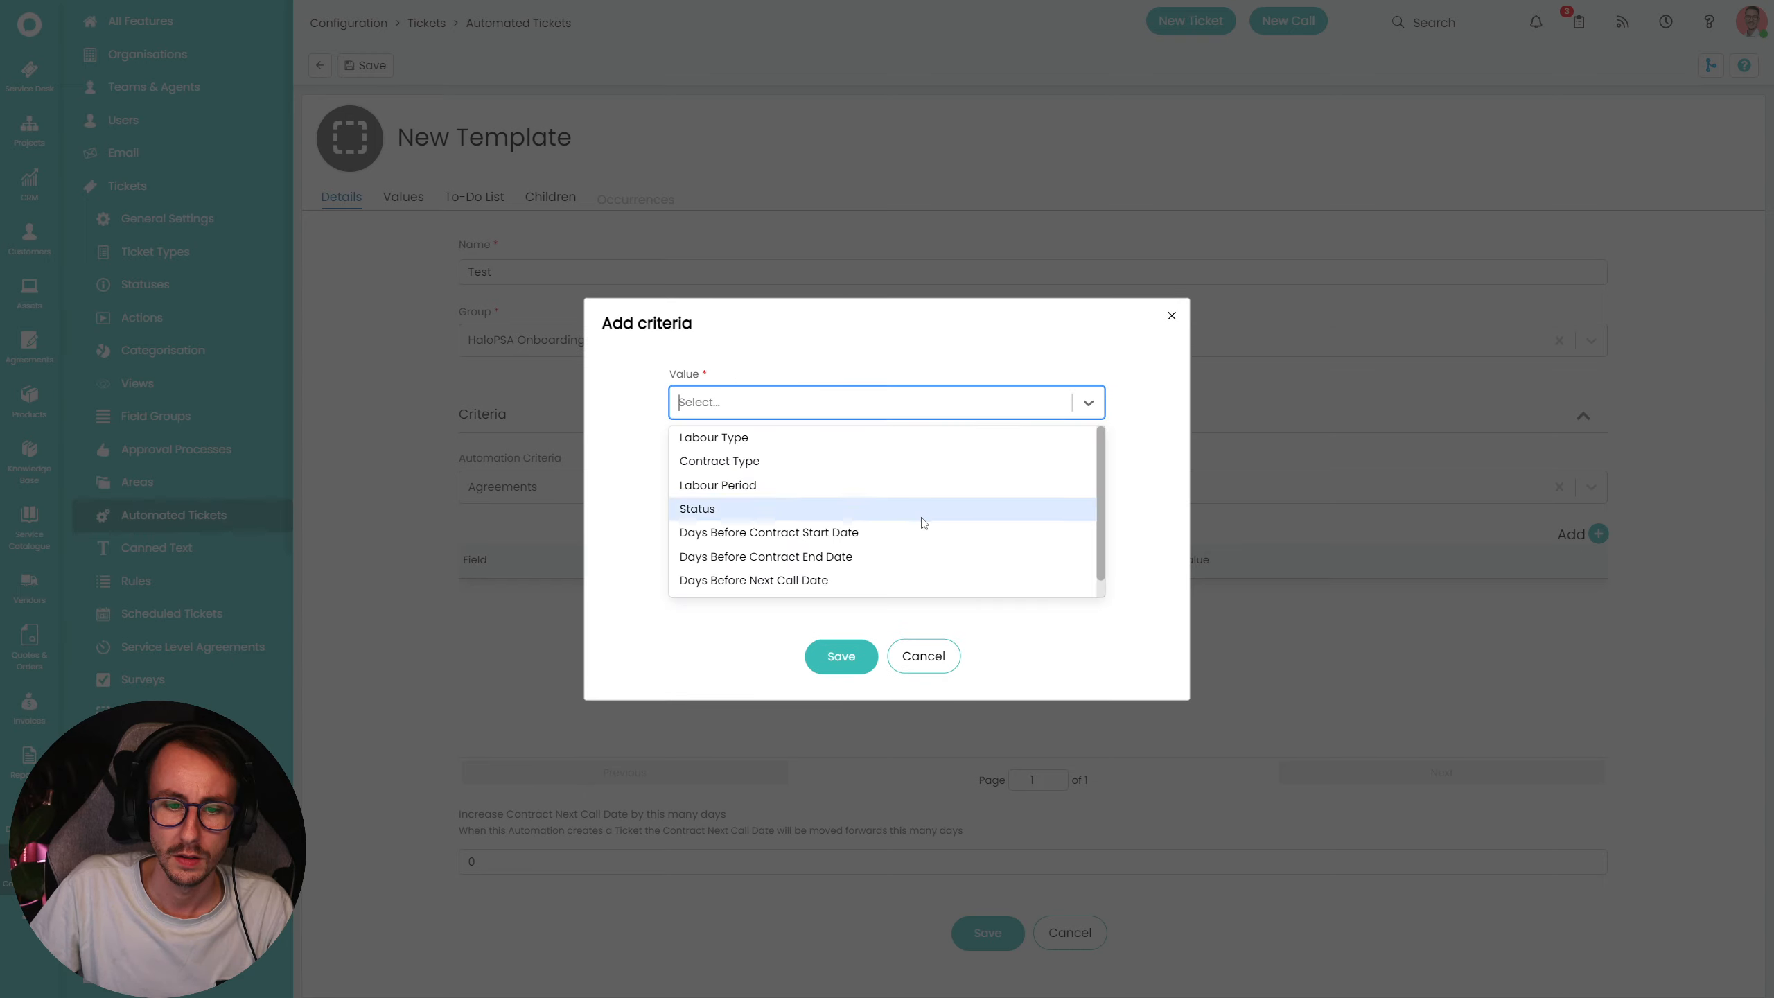
{"action": "scroll", "coordinate": [916, 552], "scroll_direction": "down", "scroll_amount": 1}
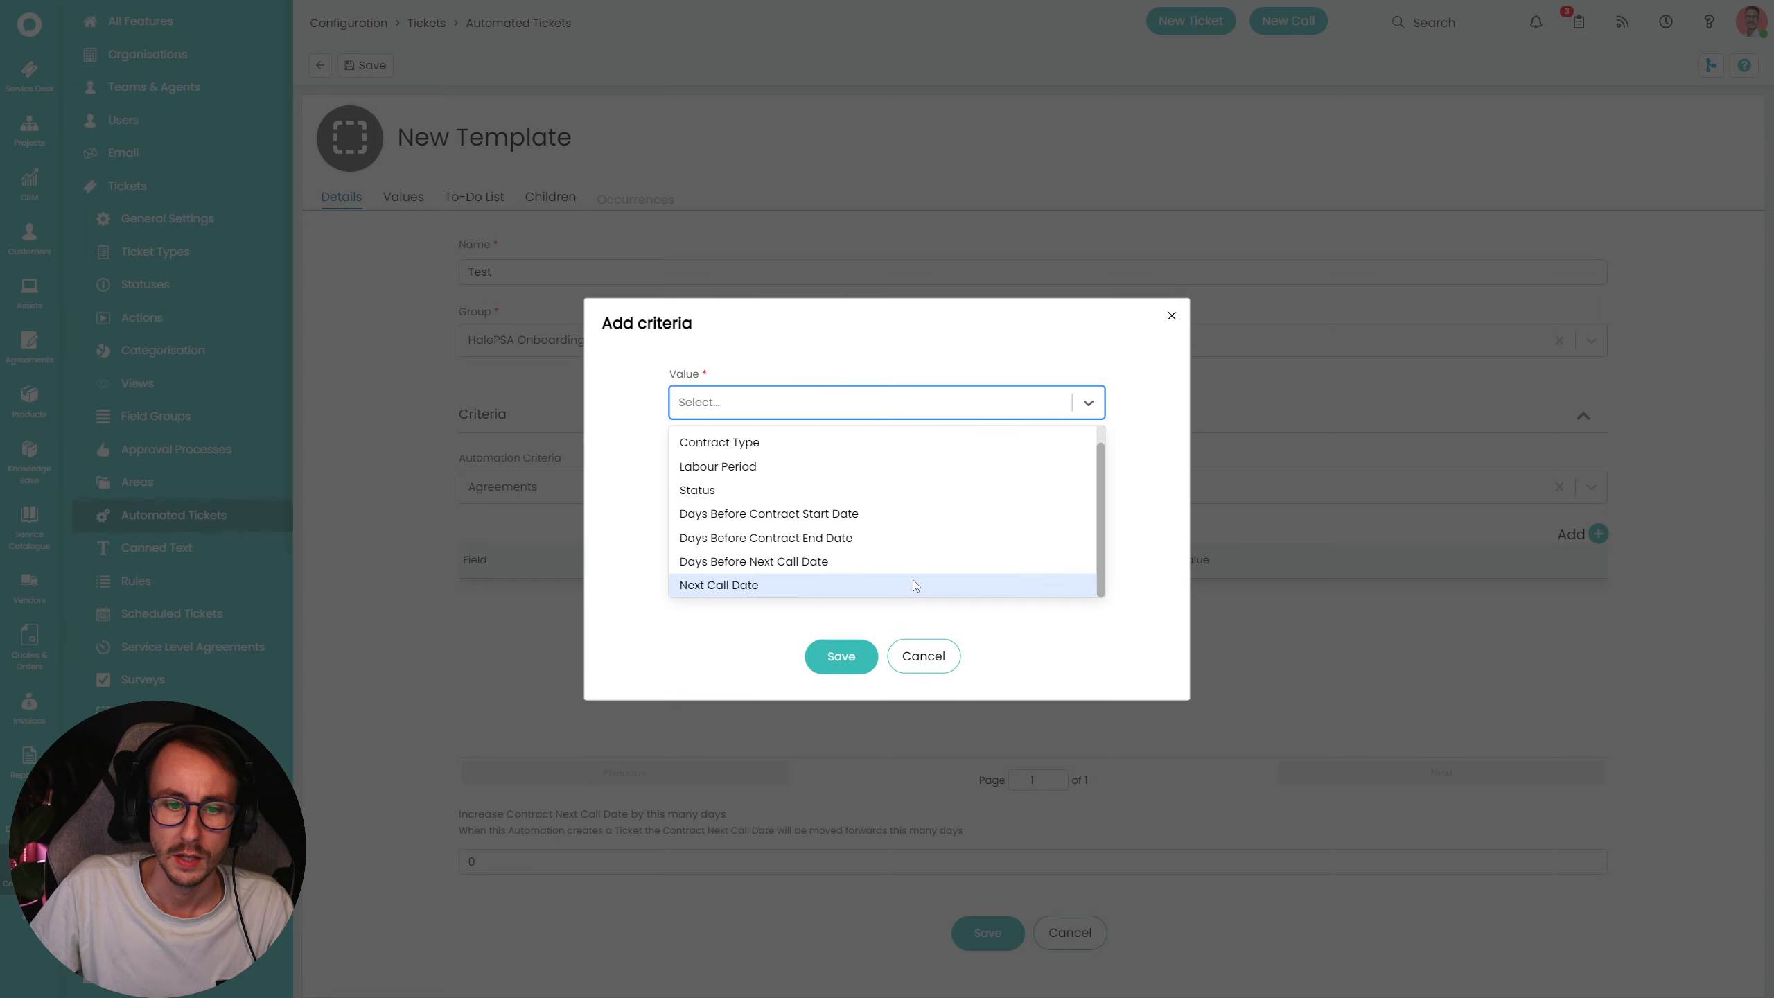
{"action": "left_click", "coordinate": [850, 560]}
{"action": "left_click", "coordinate": [836, 563]}
{"action": "left_click", "coordinate": [752, 460]}
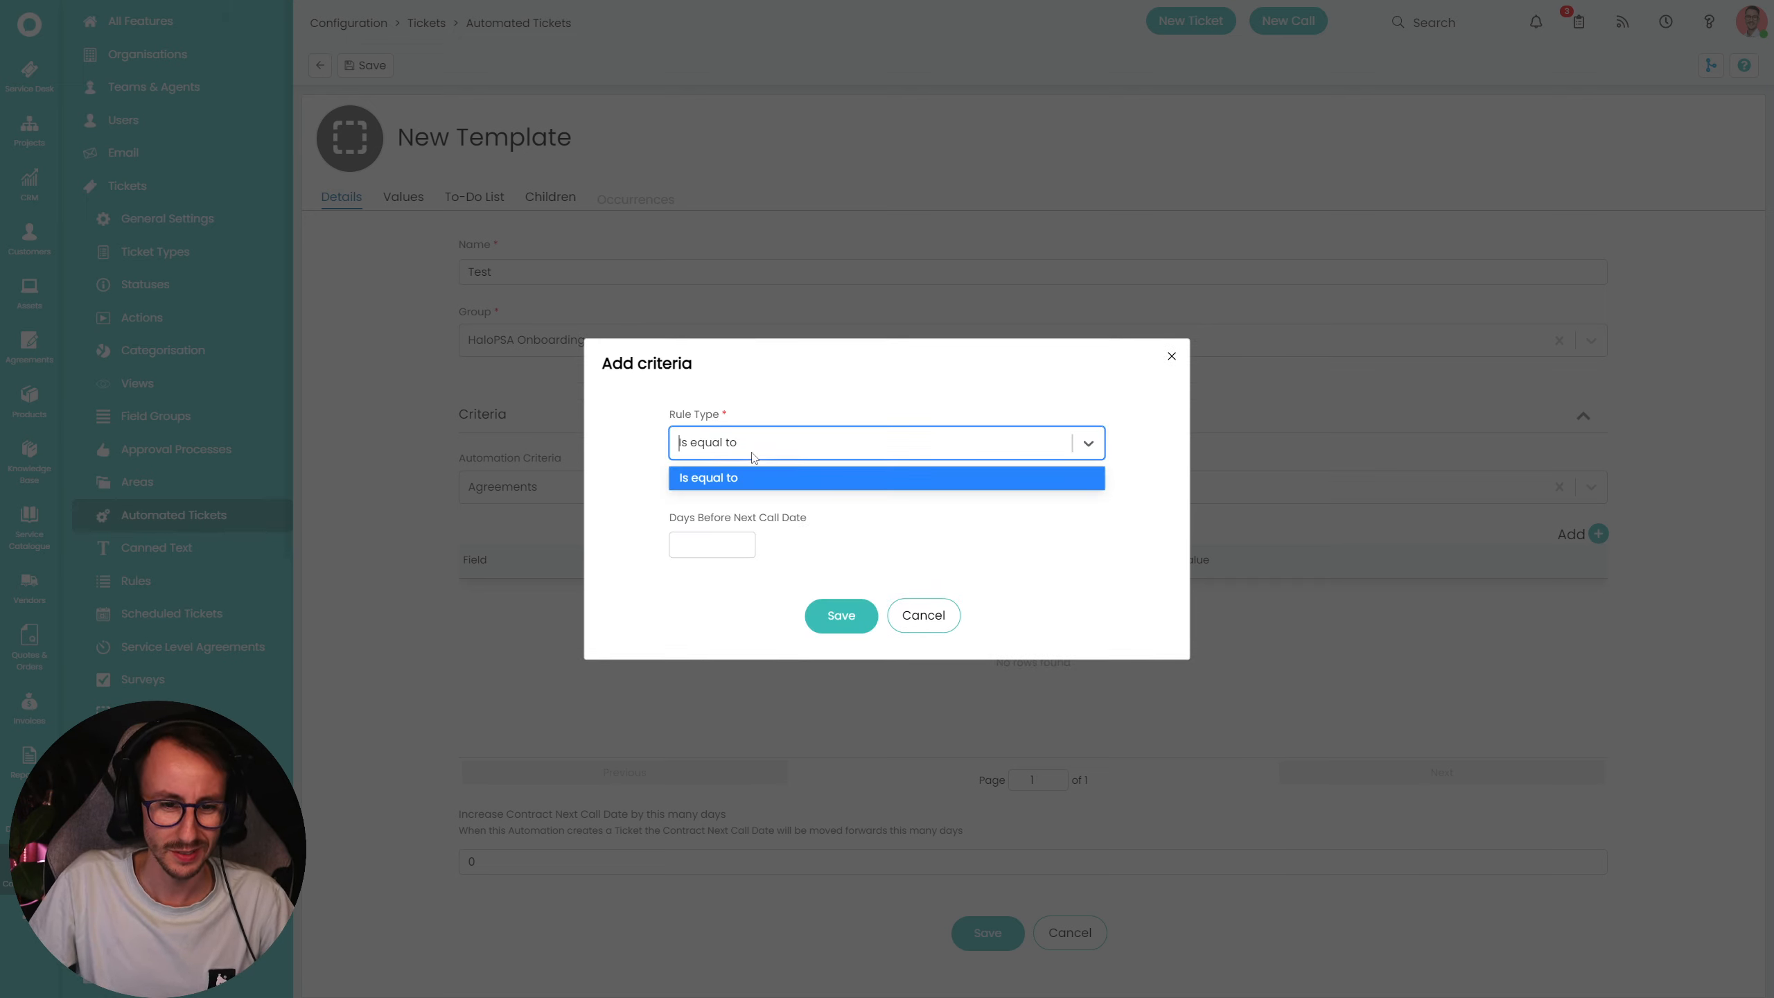
{"action": "left_click", "coordinate": [750, 483]}
{"action": "left_click_drag", "start_coordinate": [677, 502], "coordinate": [798, 504]}
{"action": "left_click", "coordinate": [685, 529]}
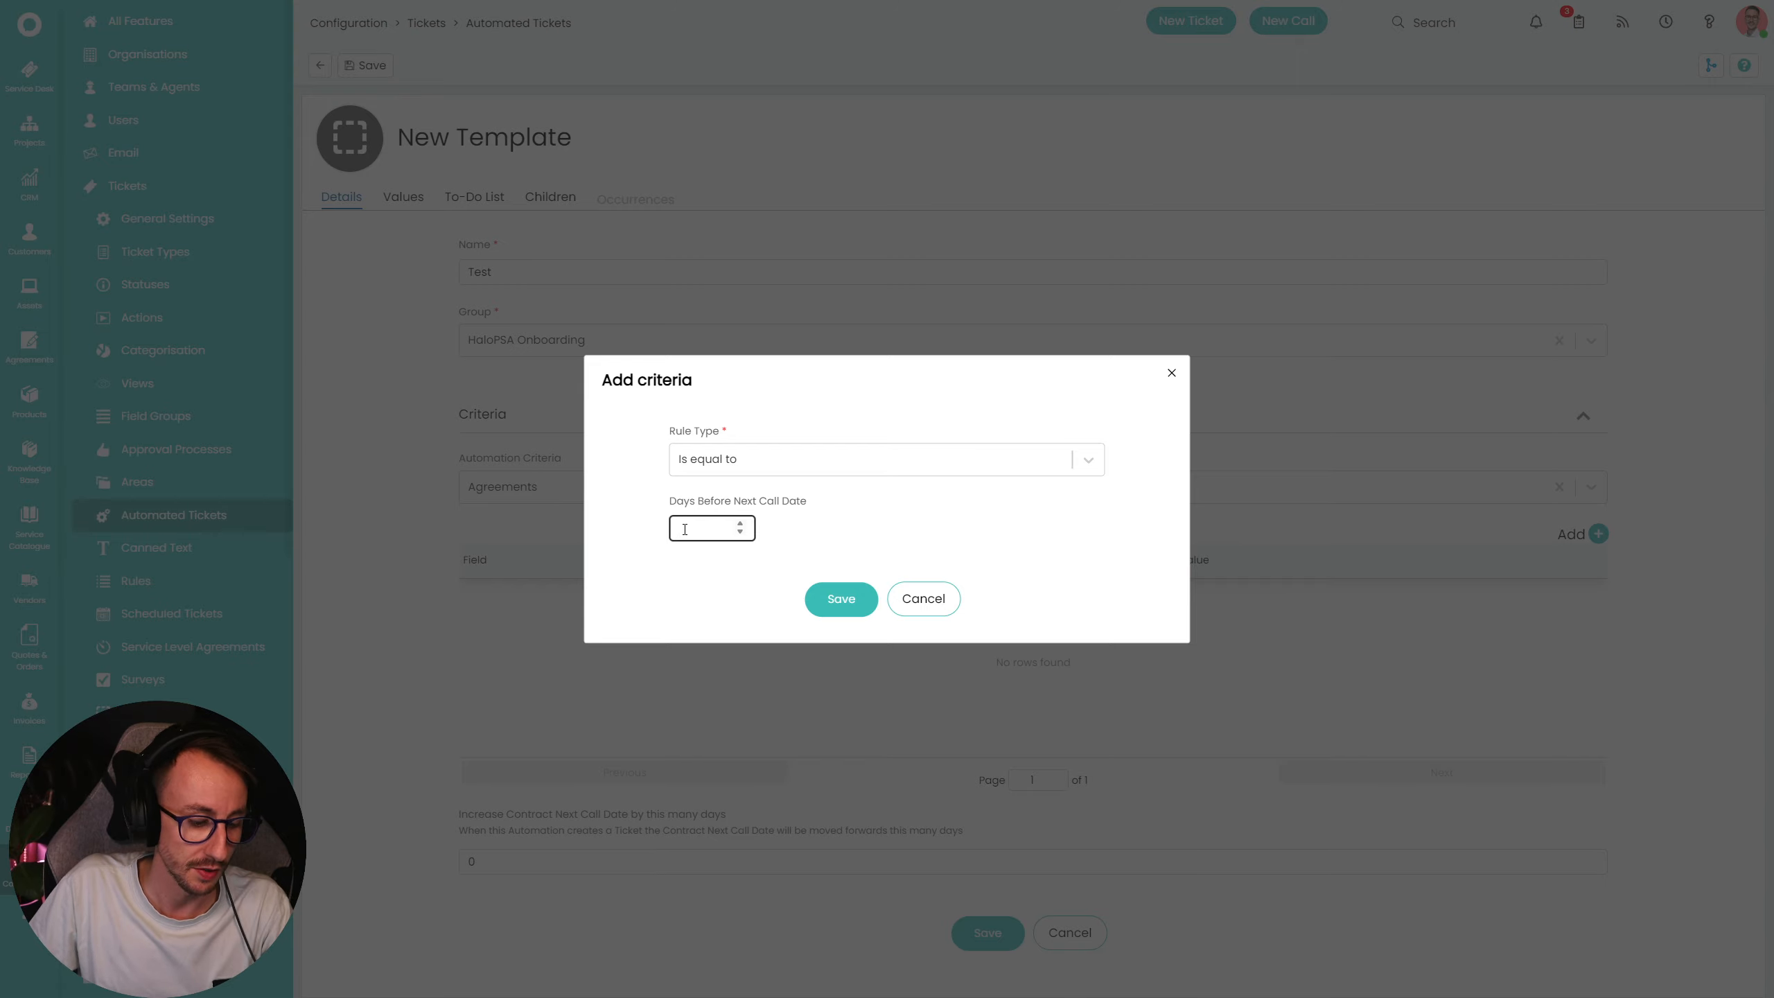
{"action": "type", "text": "30"}
{"action": "left_click", "coordinate": [841, 599]}
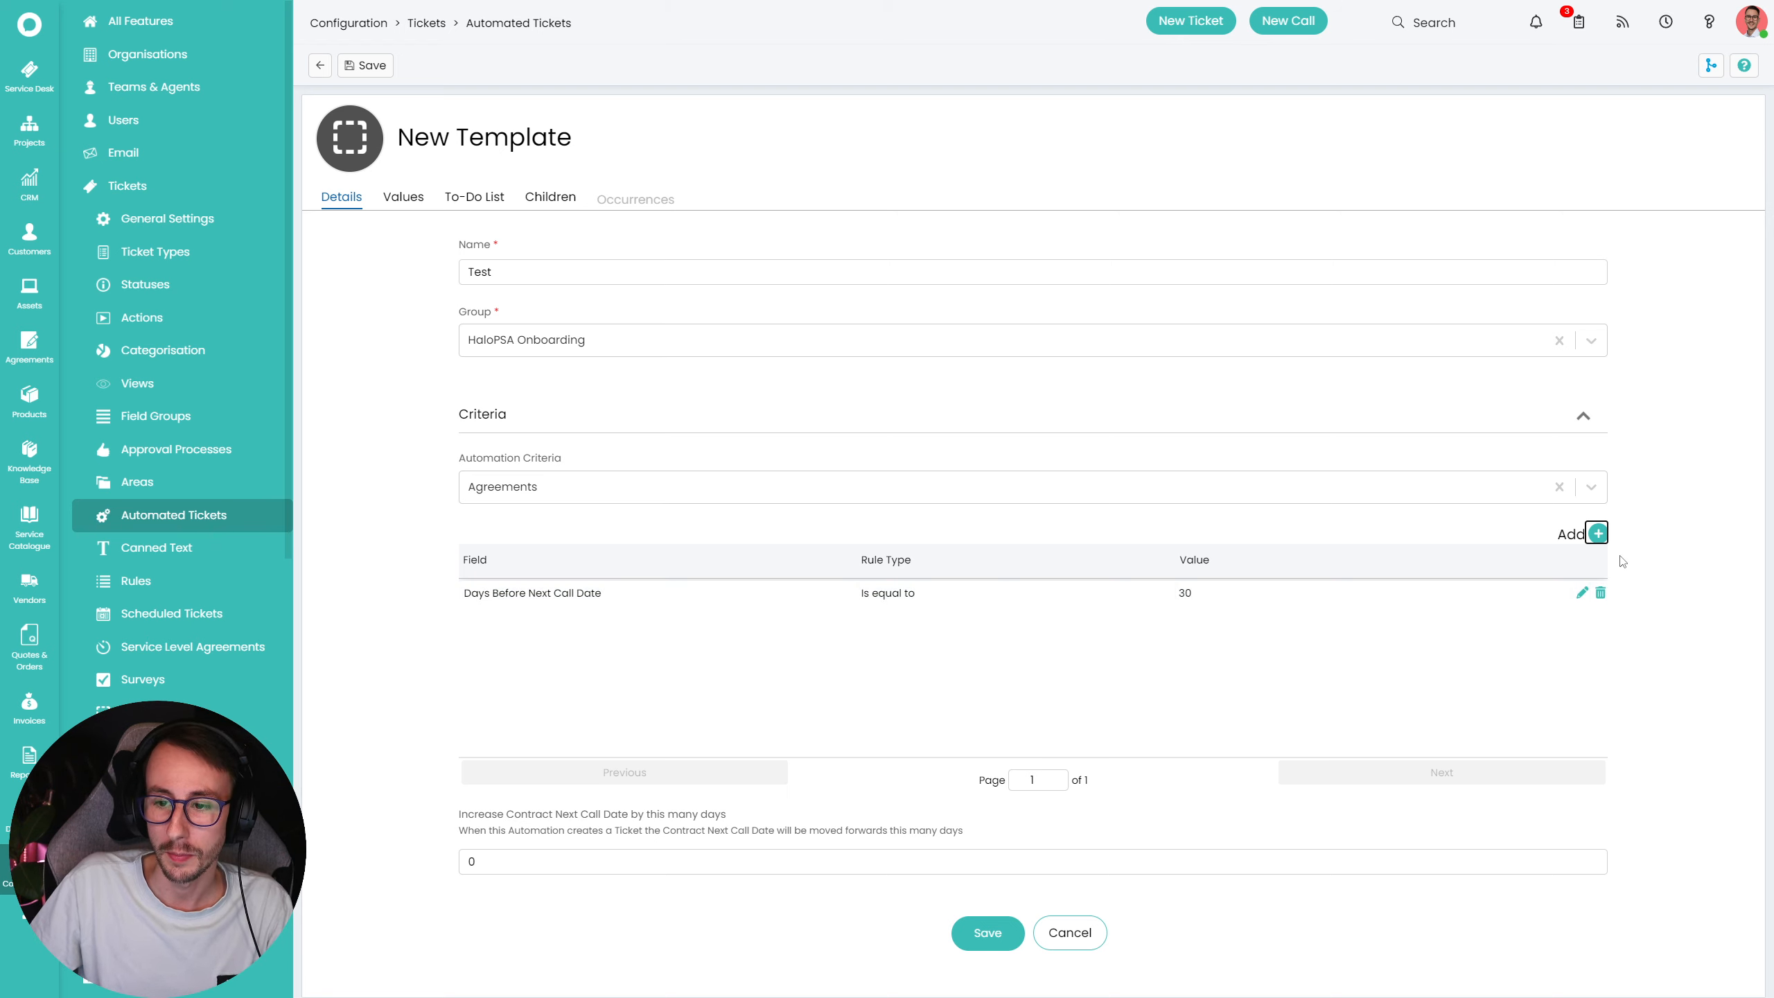
- Examine the status options offered for an agreement Status criterion, and cancel without adding it
{"action": "left_click", "coordinate": [1599, 533]}
{"action": "scroll", "coordinate": [845, 552], "scroll_direction": "down", "scroll_amount": 1}
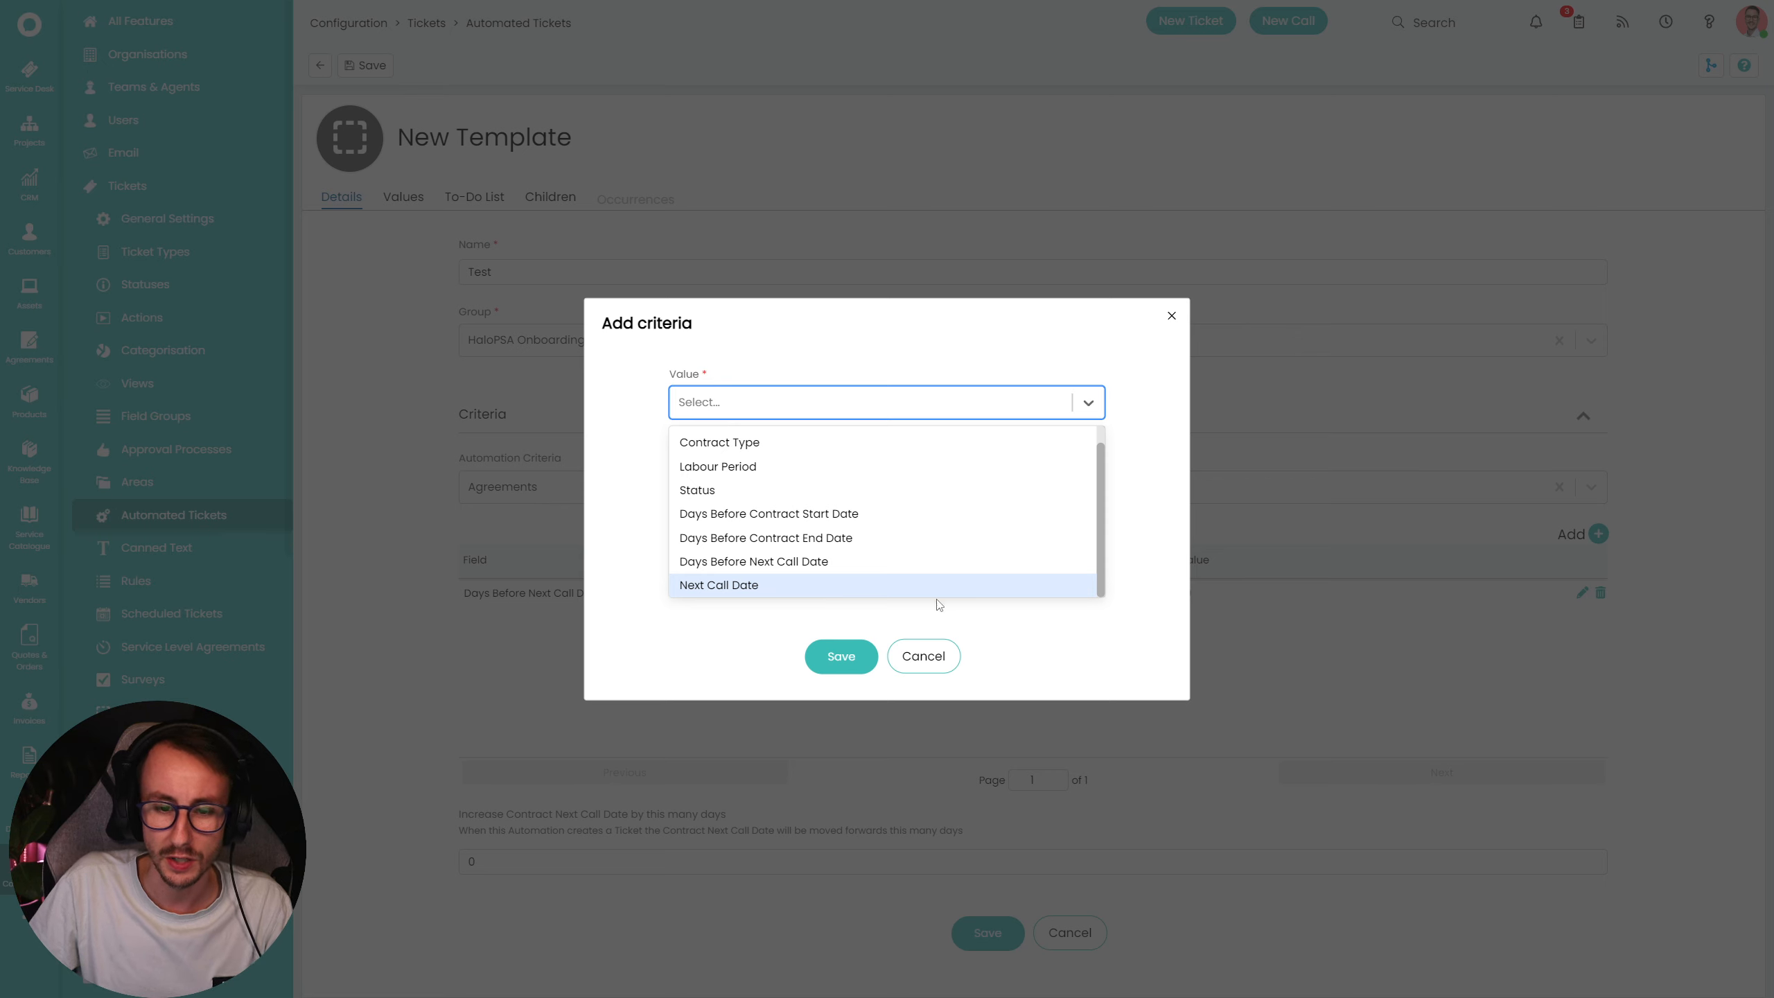
{"action": "left_click", "coordinate": [874, 492]}
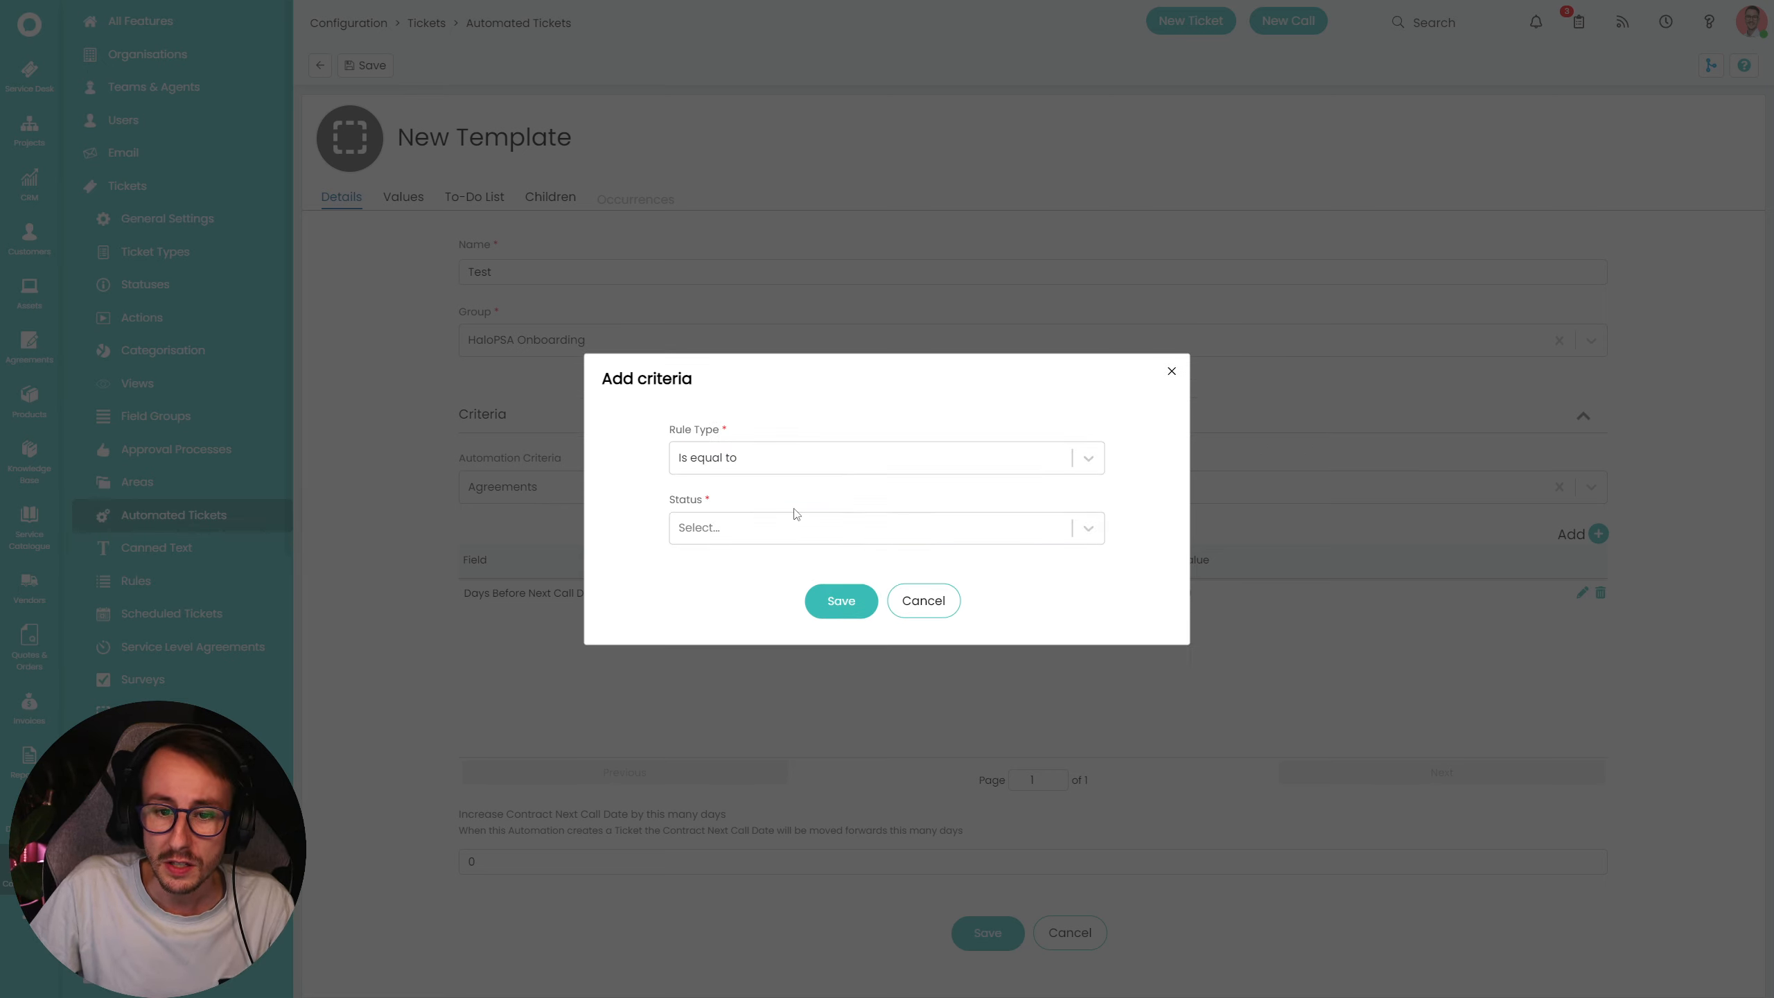
{"action": "left_click", "coordinate": [795, 517]}
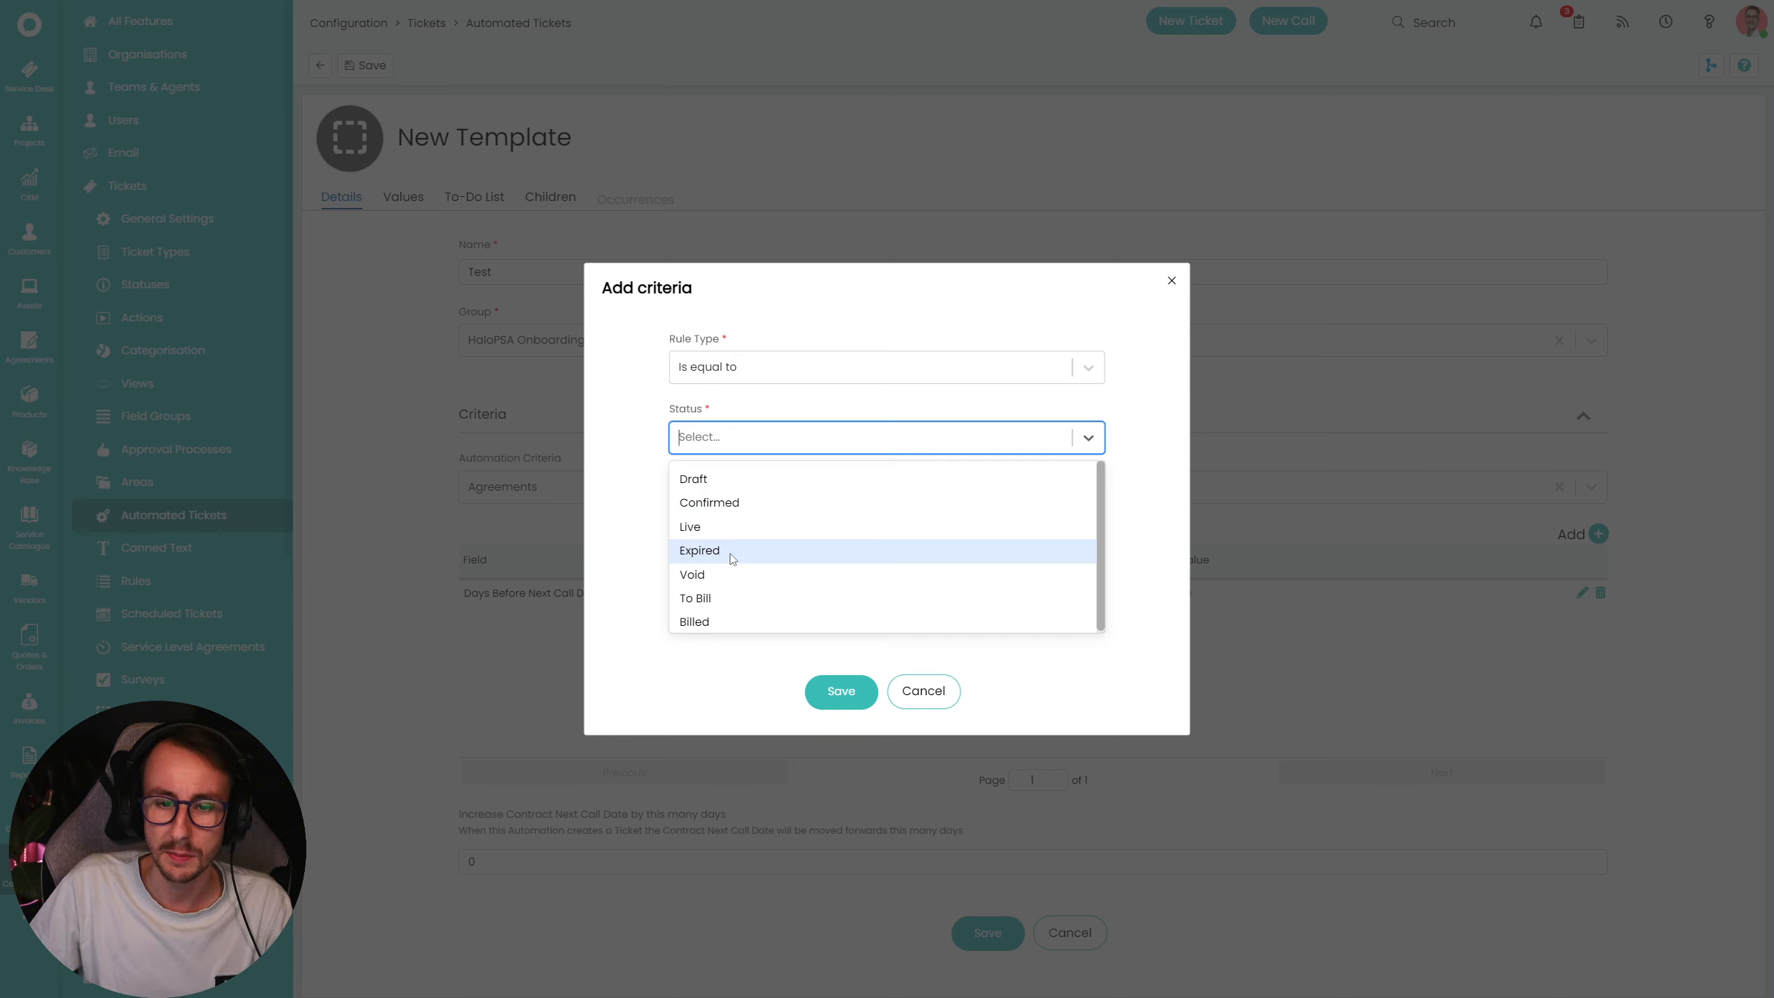
{"action": "left_click", "coordinate": [924, 690]}
{"action": "left_click", "coordinate": [924, 598]}
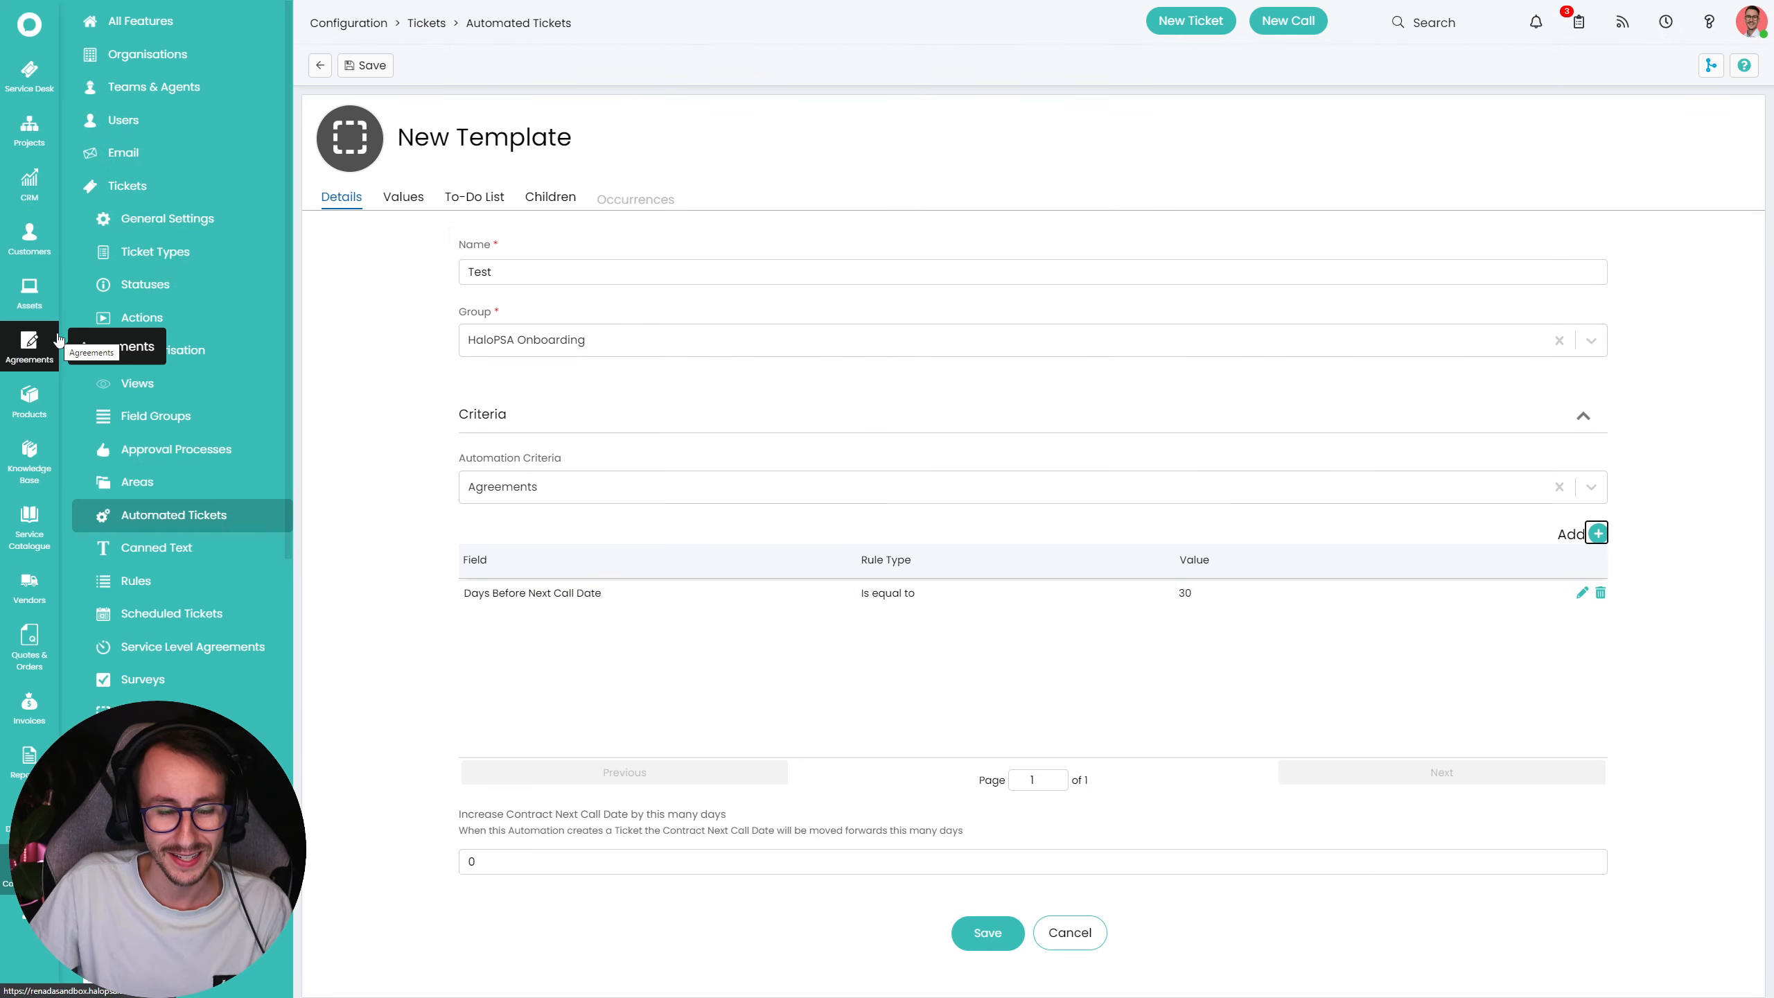
- Open the customer agreement HEY for editing and set its status to Live
{"action": "left_click", "coordinate": [29, 344]}
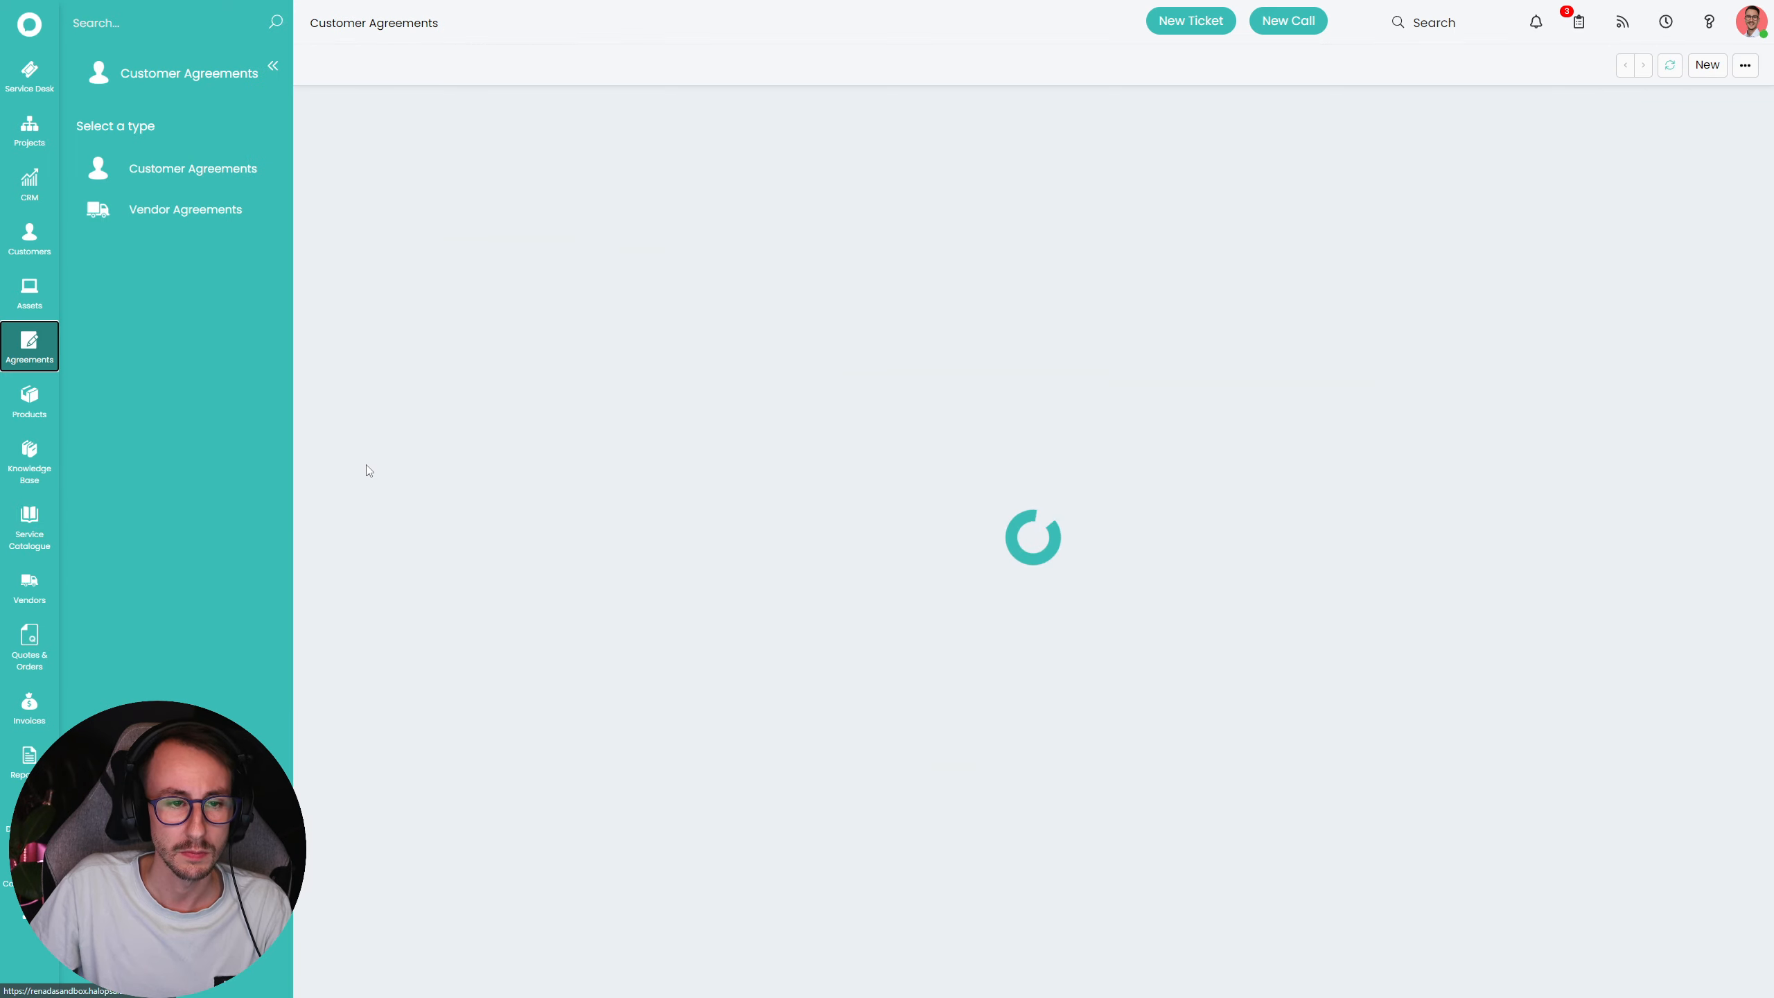
{"action": "left_click", "coordinate": [405, 185]}
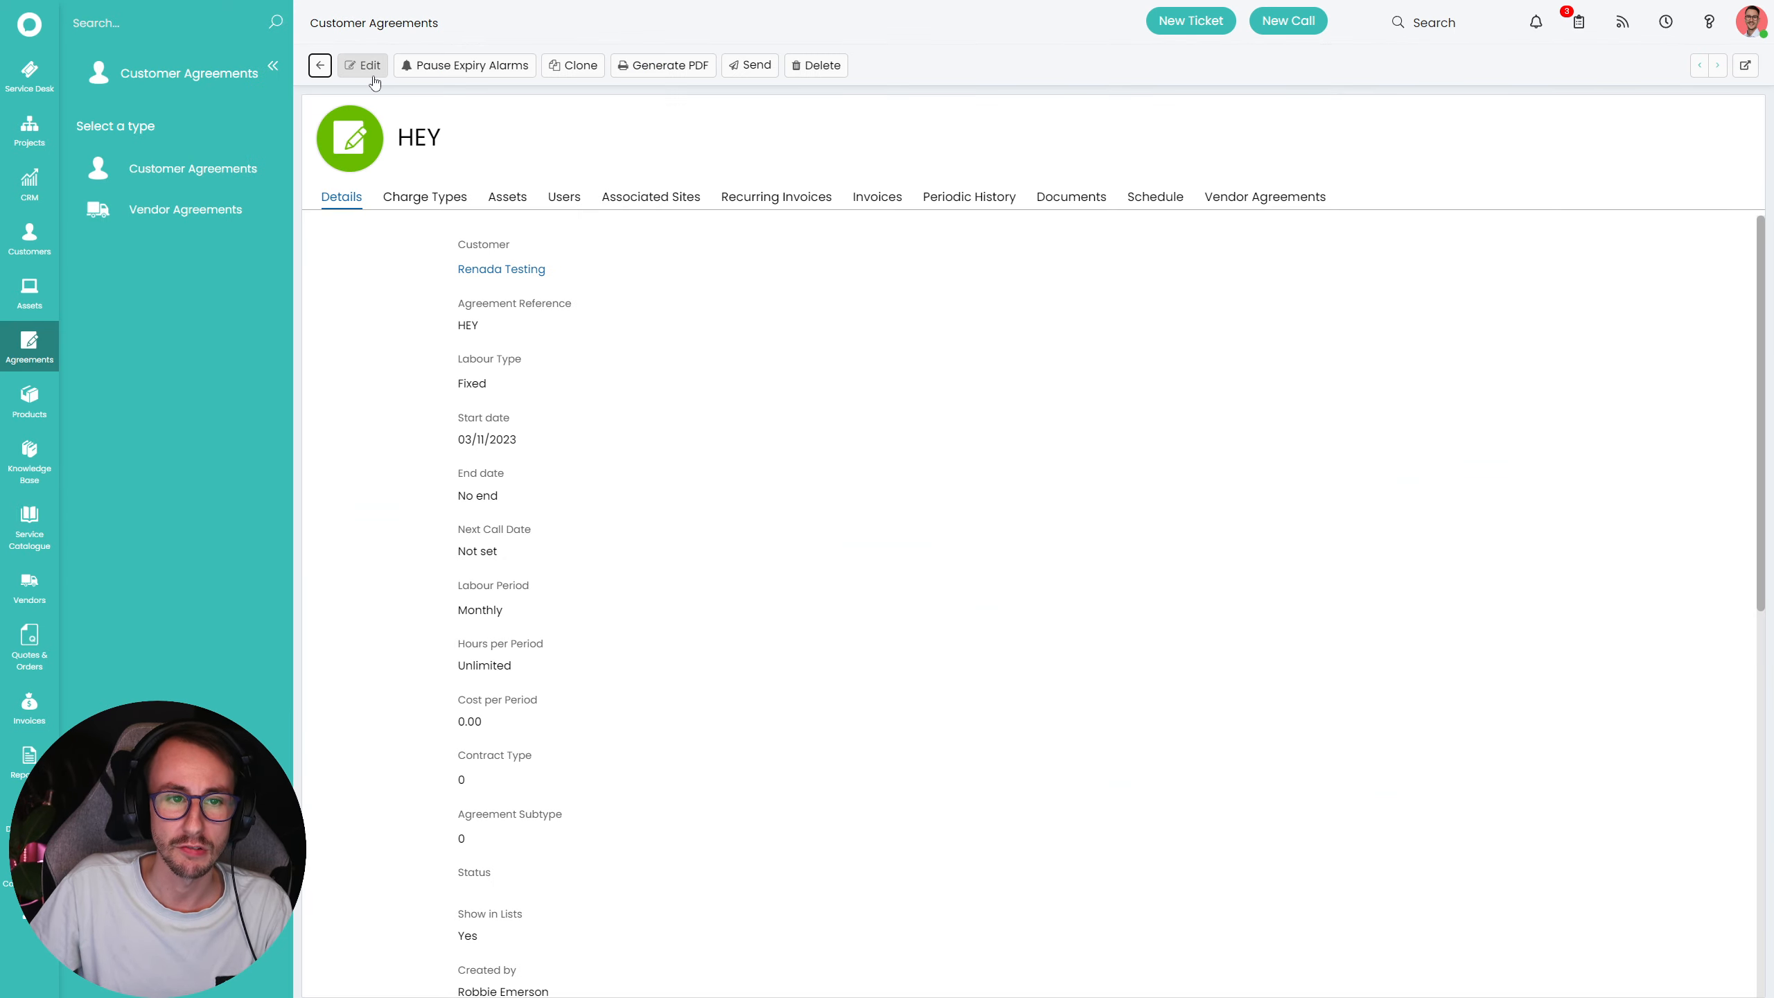
{"action": "scroll", "coordinate": [407, 648], "scroll_direction": "down", "scroll_amount": 6}
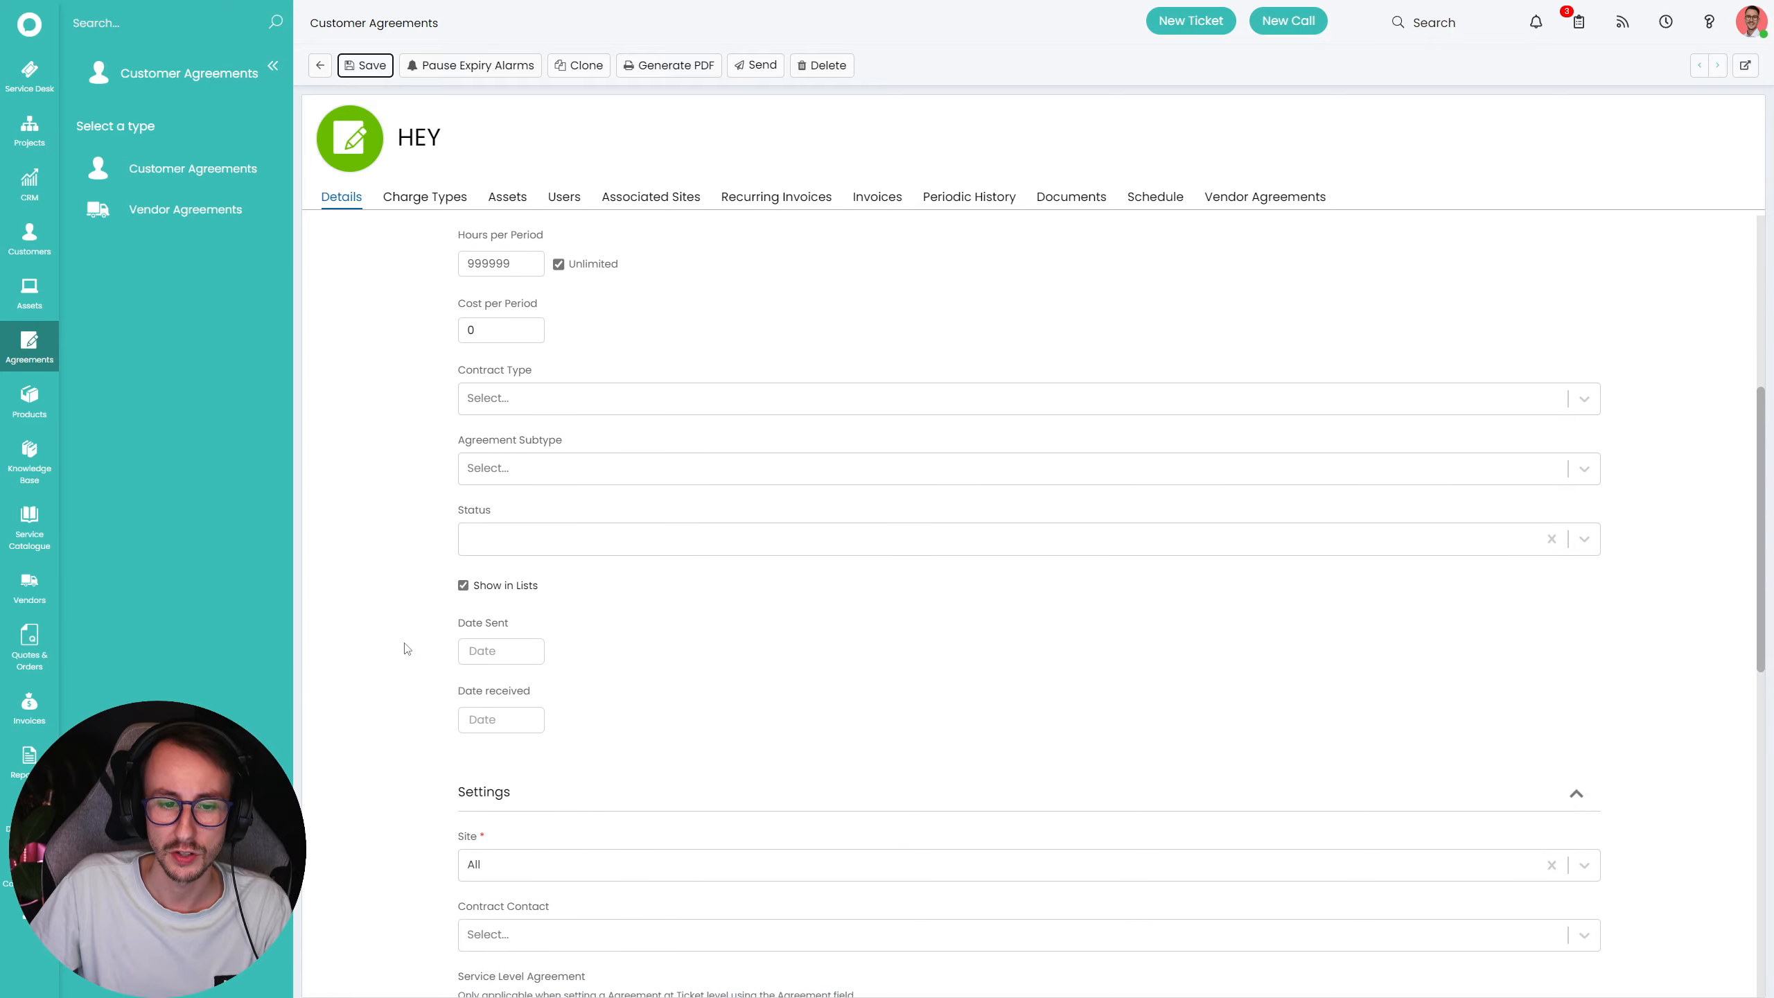
{"action": "scroll", "coordinate": [407, 649], "scroll_direction": "down", "scroll_amount": 4}
{"action": "scroll", "coordinate": [407, 649], "scroll_direction": "up", "scroll_amount": 5}
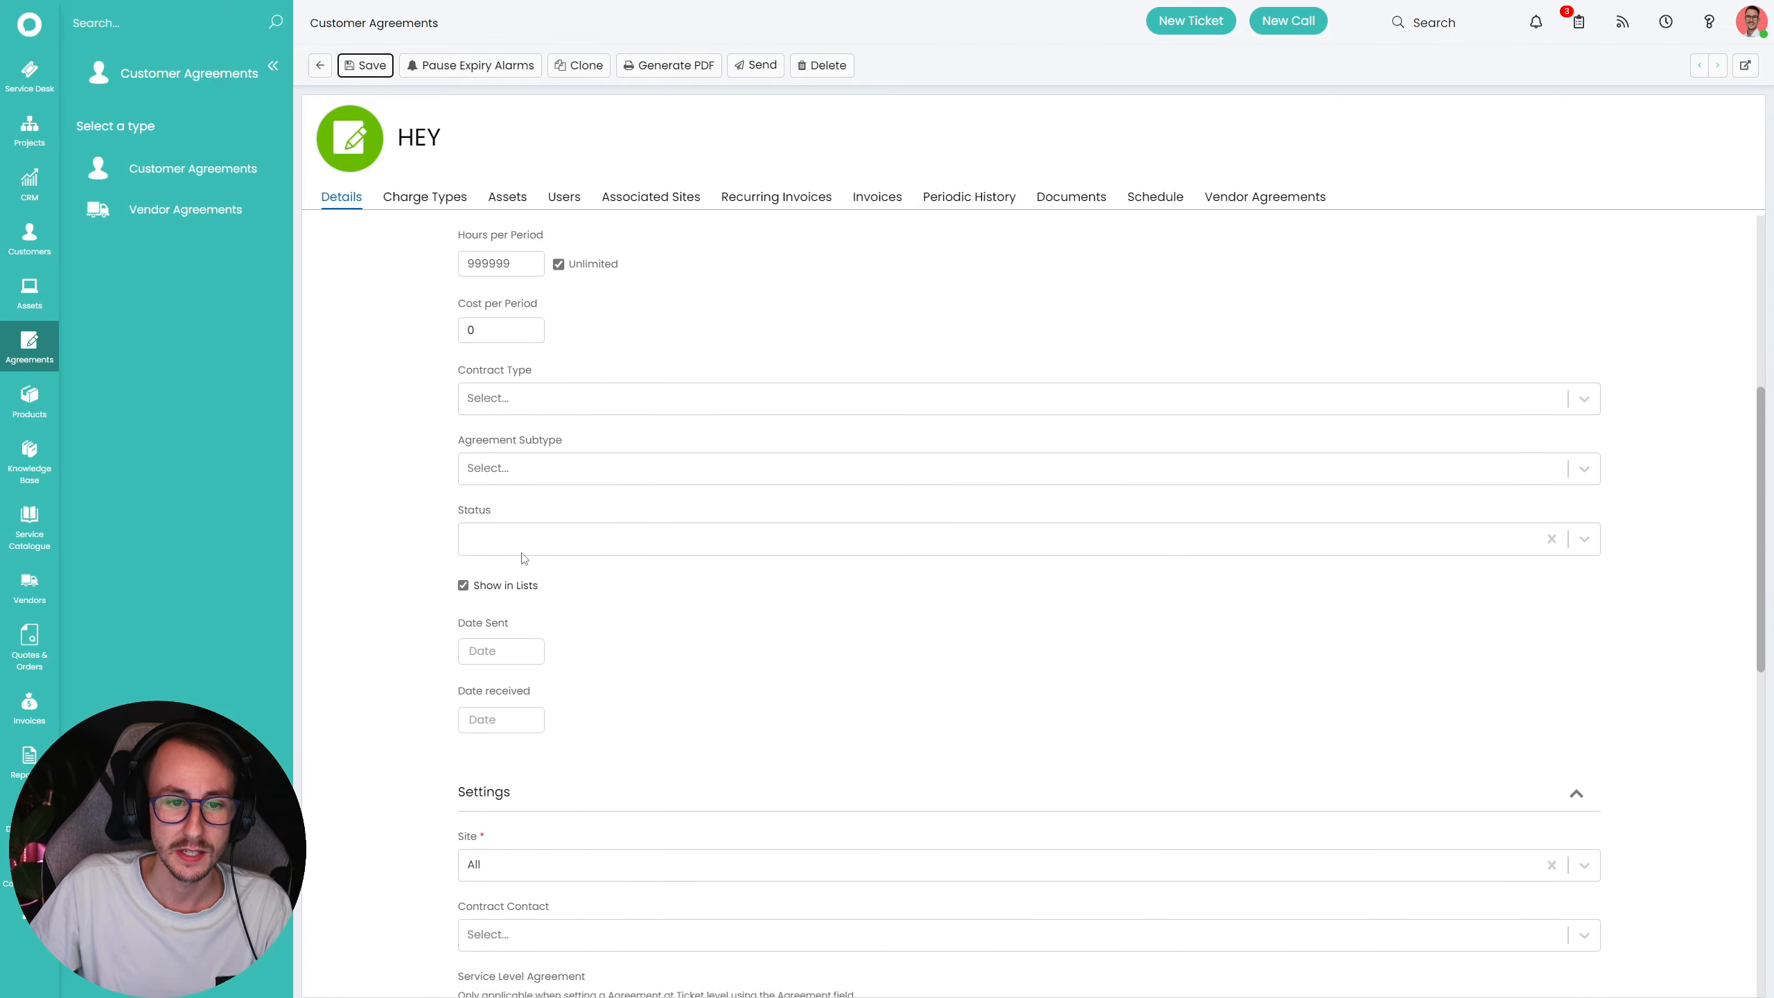
{"action": "left_click", "coordinate": [524, 551]}
{"action": "left_click", "coordinate": [528, 628]}
- Set the HEY agreement's end date to 13/03/2024, save it and check its status before returning to the agreements list
{"action": "scroll", "coordinate": [404, 570], "scroll_direction": "up", "scroll_amount": 6}
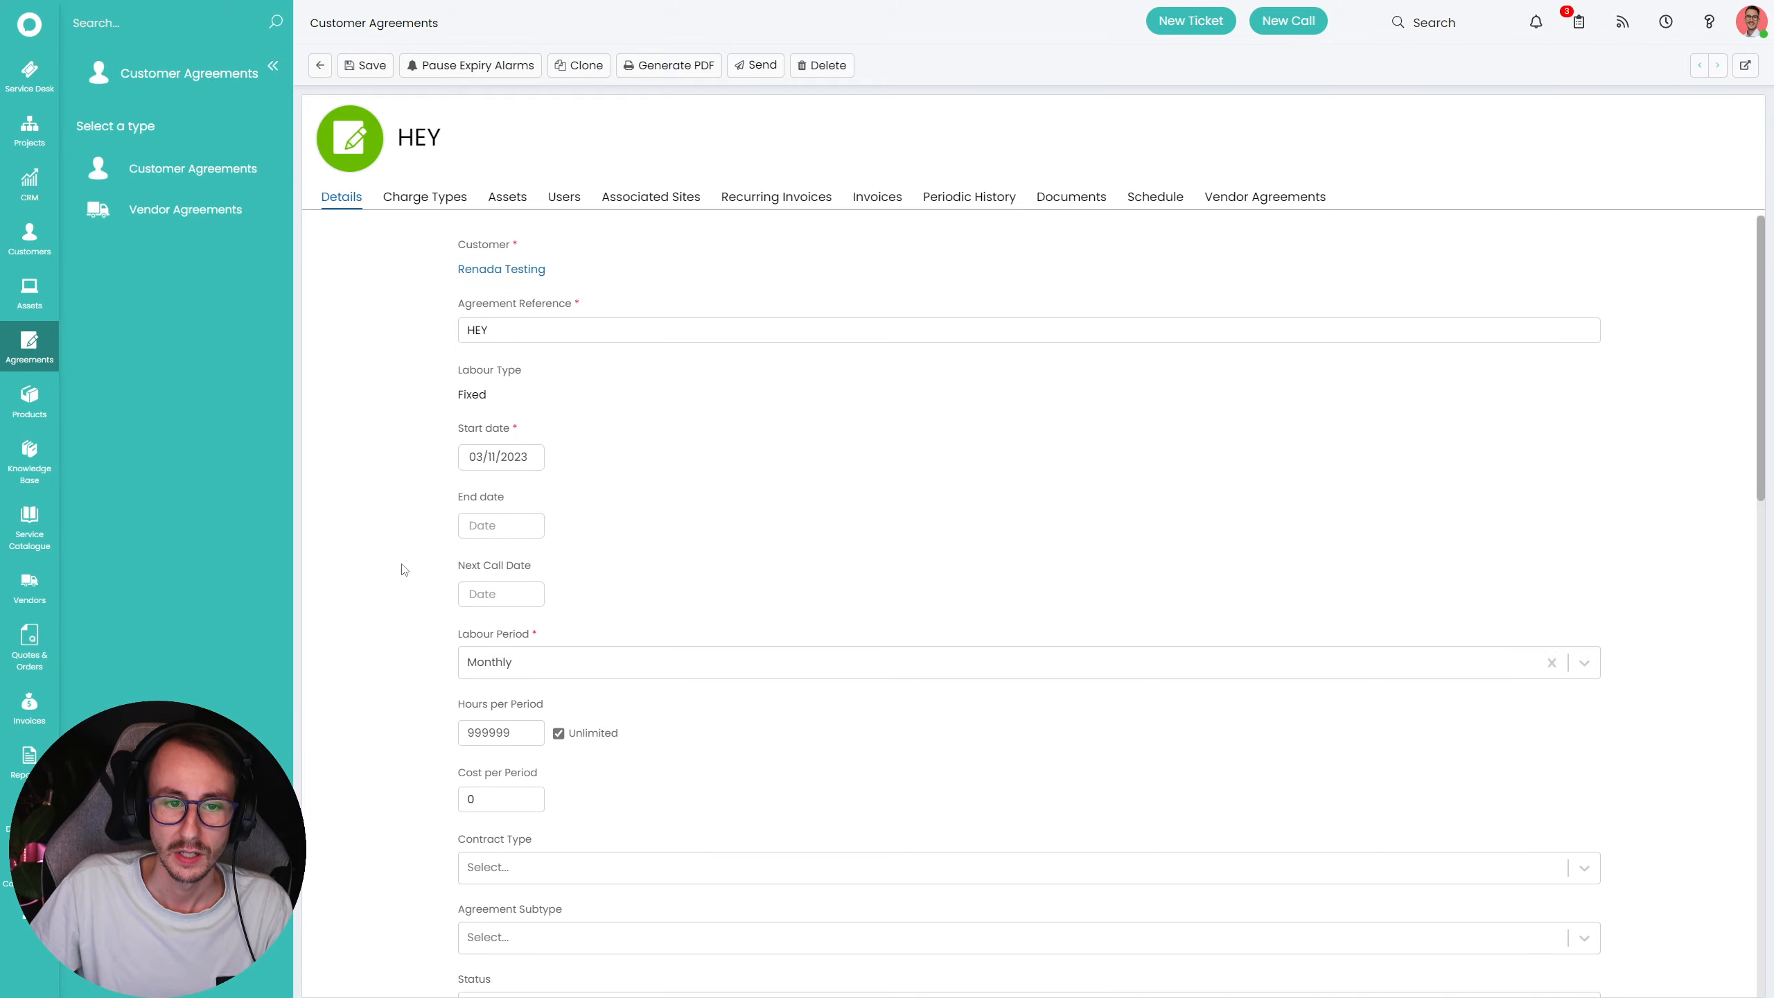
{"action": "left_click", "coordinate": [501, 525]}
{"action": "left_click", "coordinate": [852, 523]}
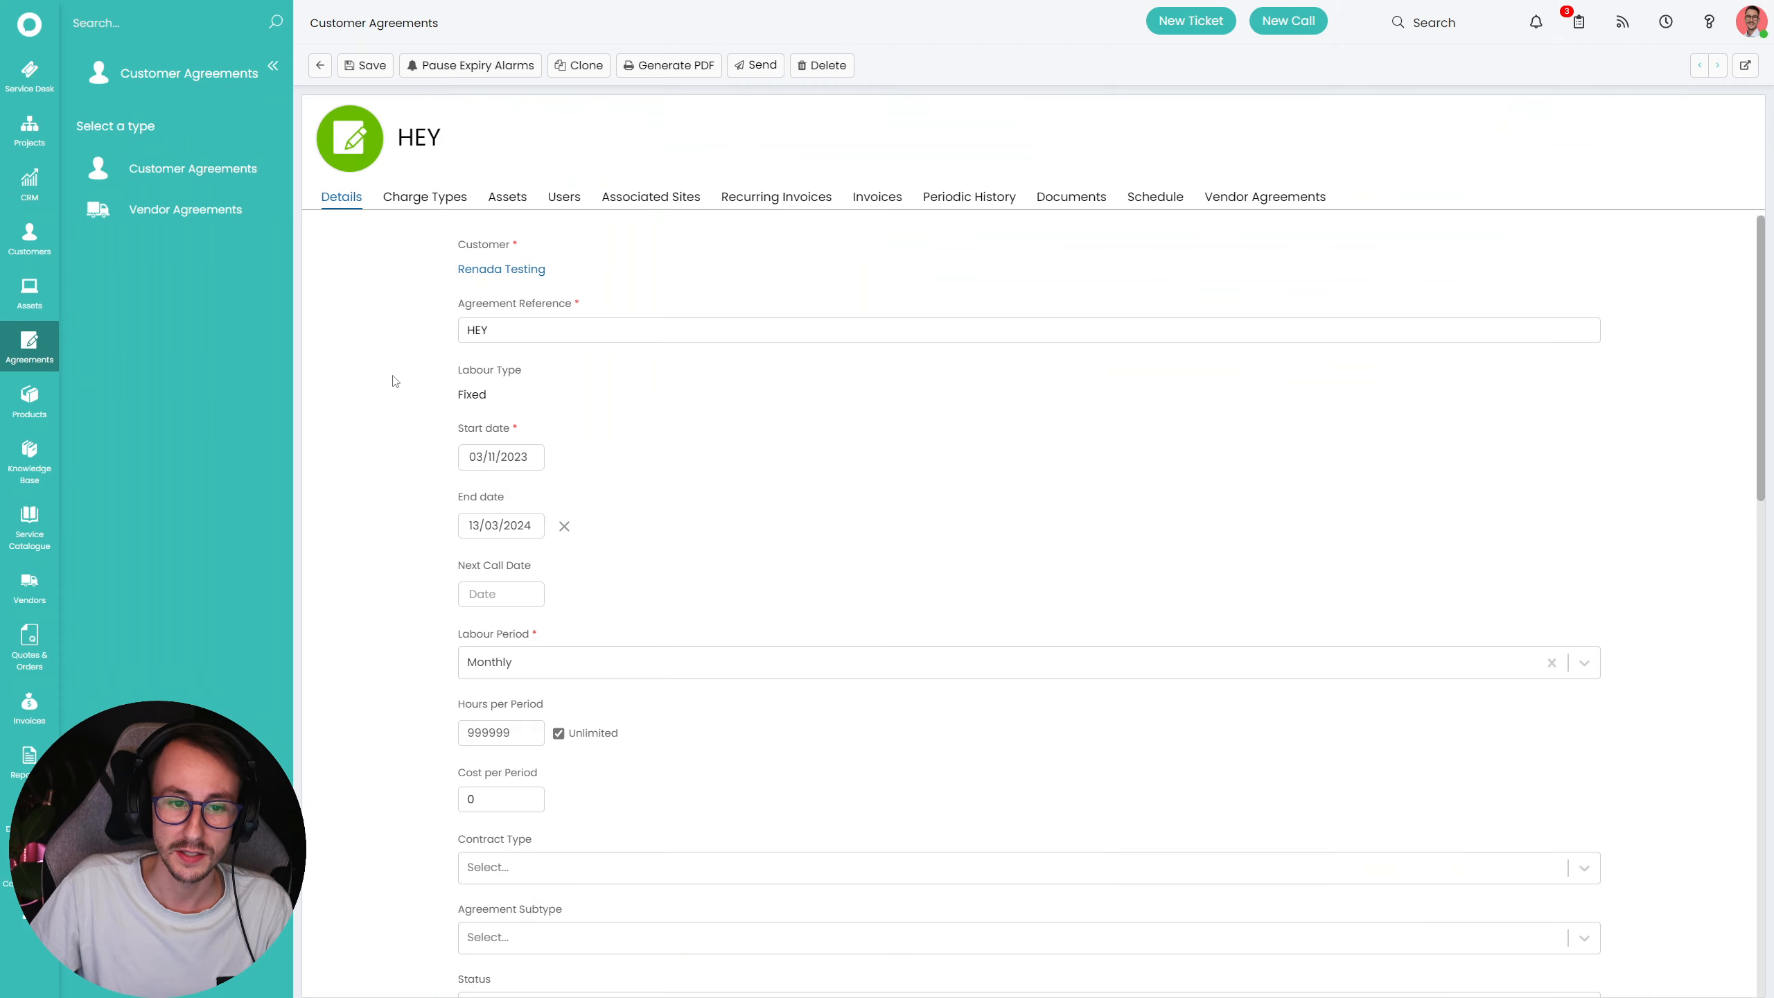
{"action": "left_click", "coordinate": [375, 67]}
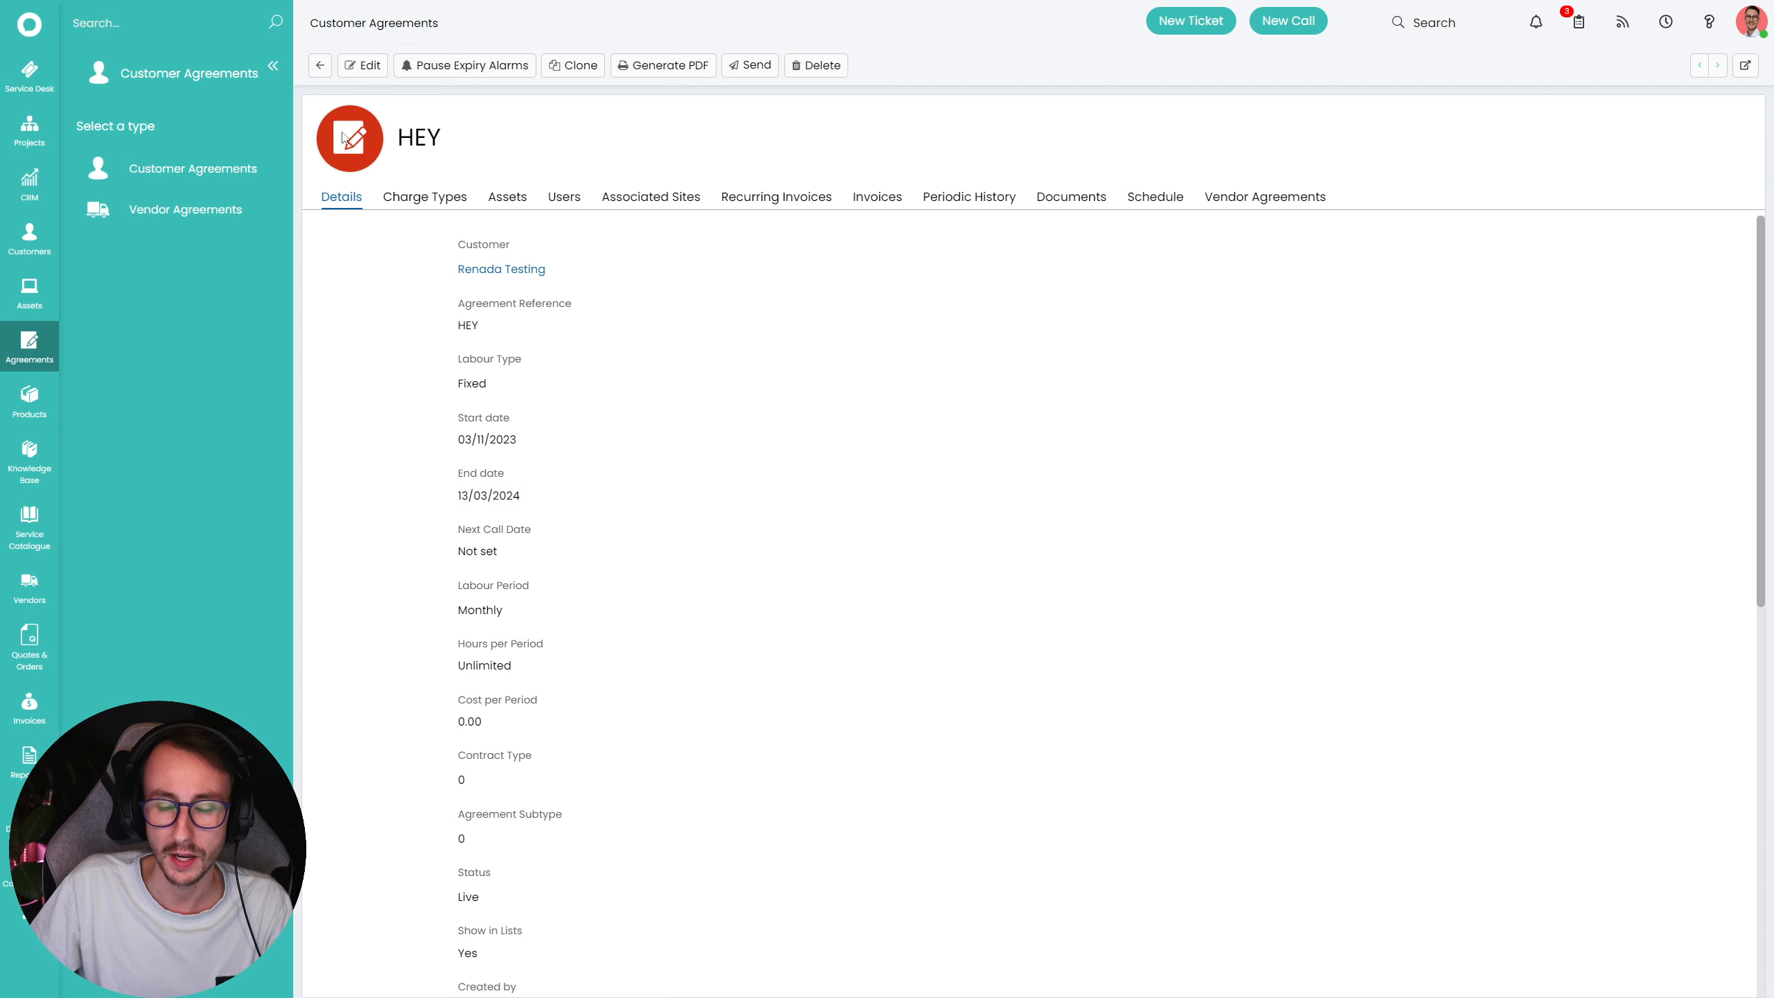
{"action": "scroll", "coordinate": [380, 642], "scroll_direction": "down", "scroll_amount": 3}
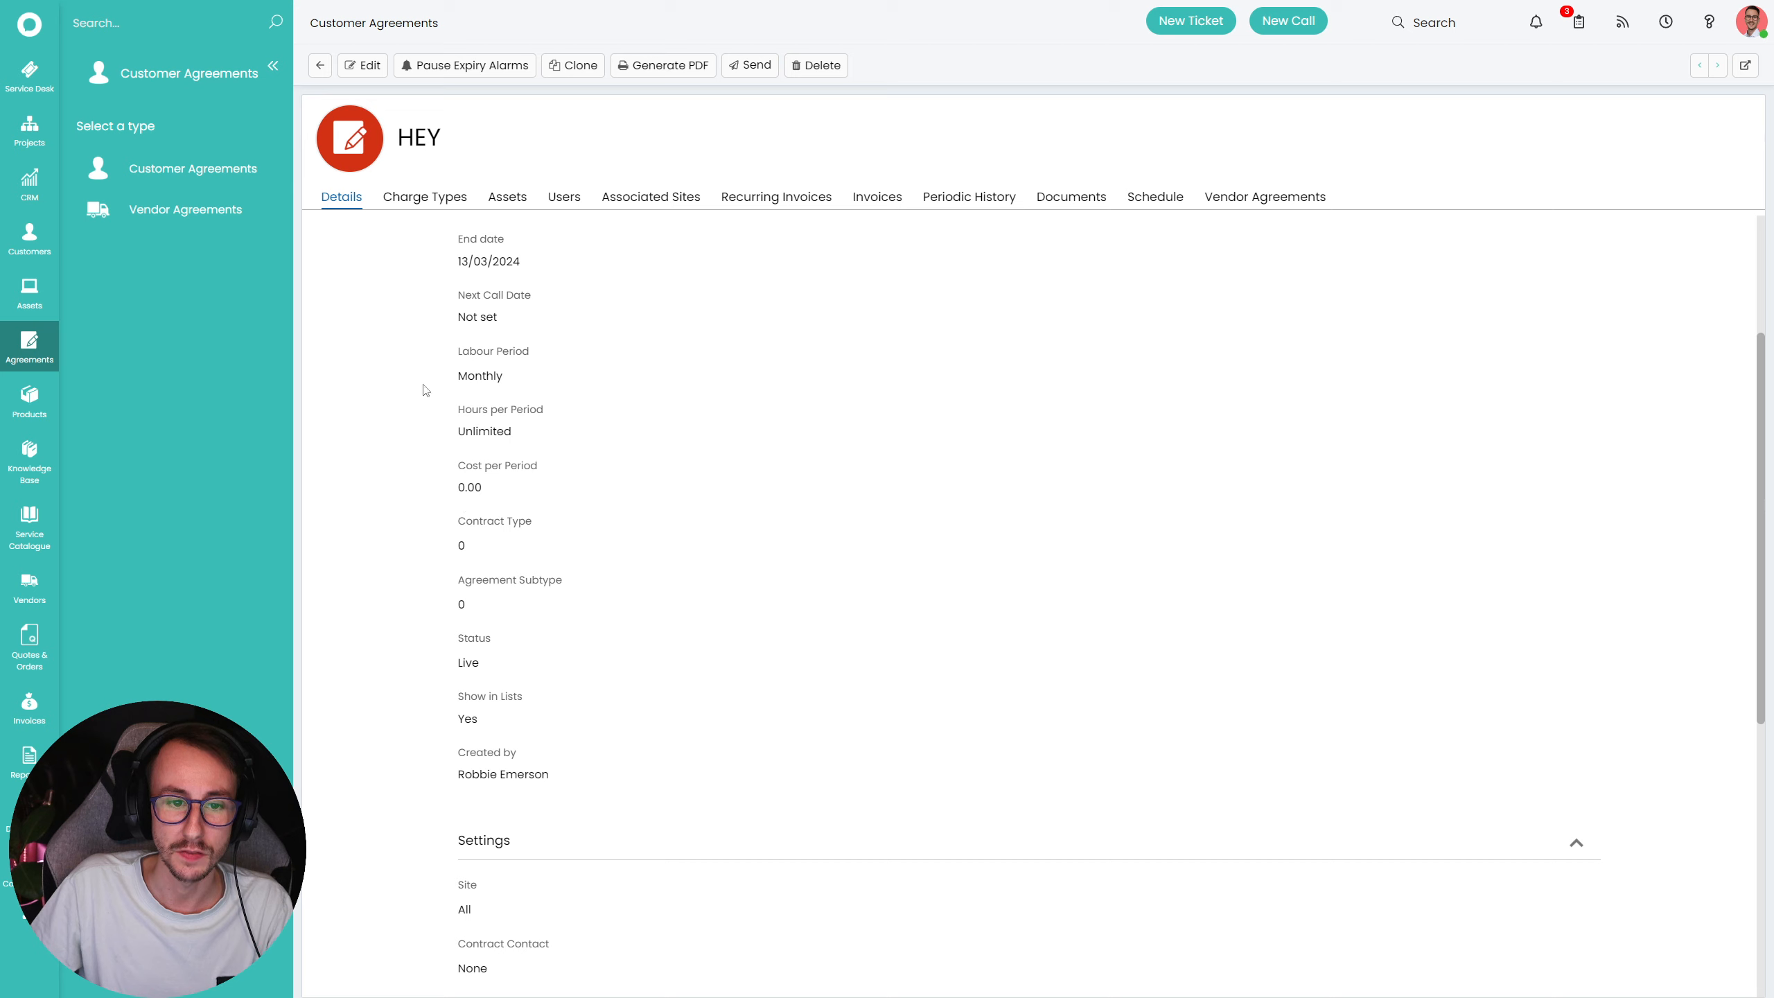
{"action": "left_click_drag", "start_coordinate": [482, 664], "coordinate": [457, 633]}
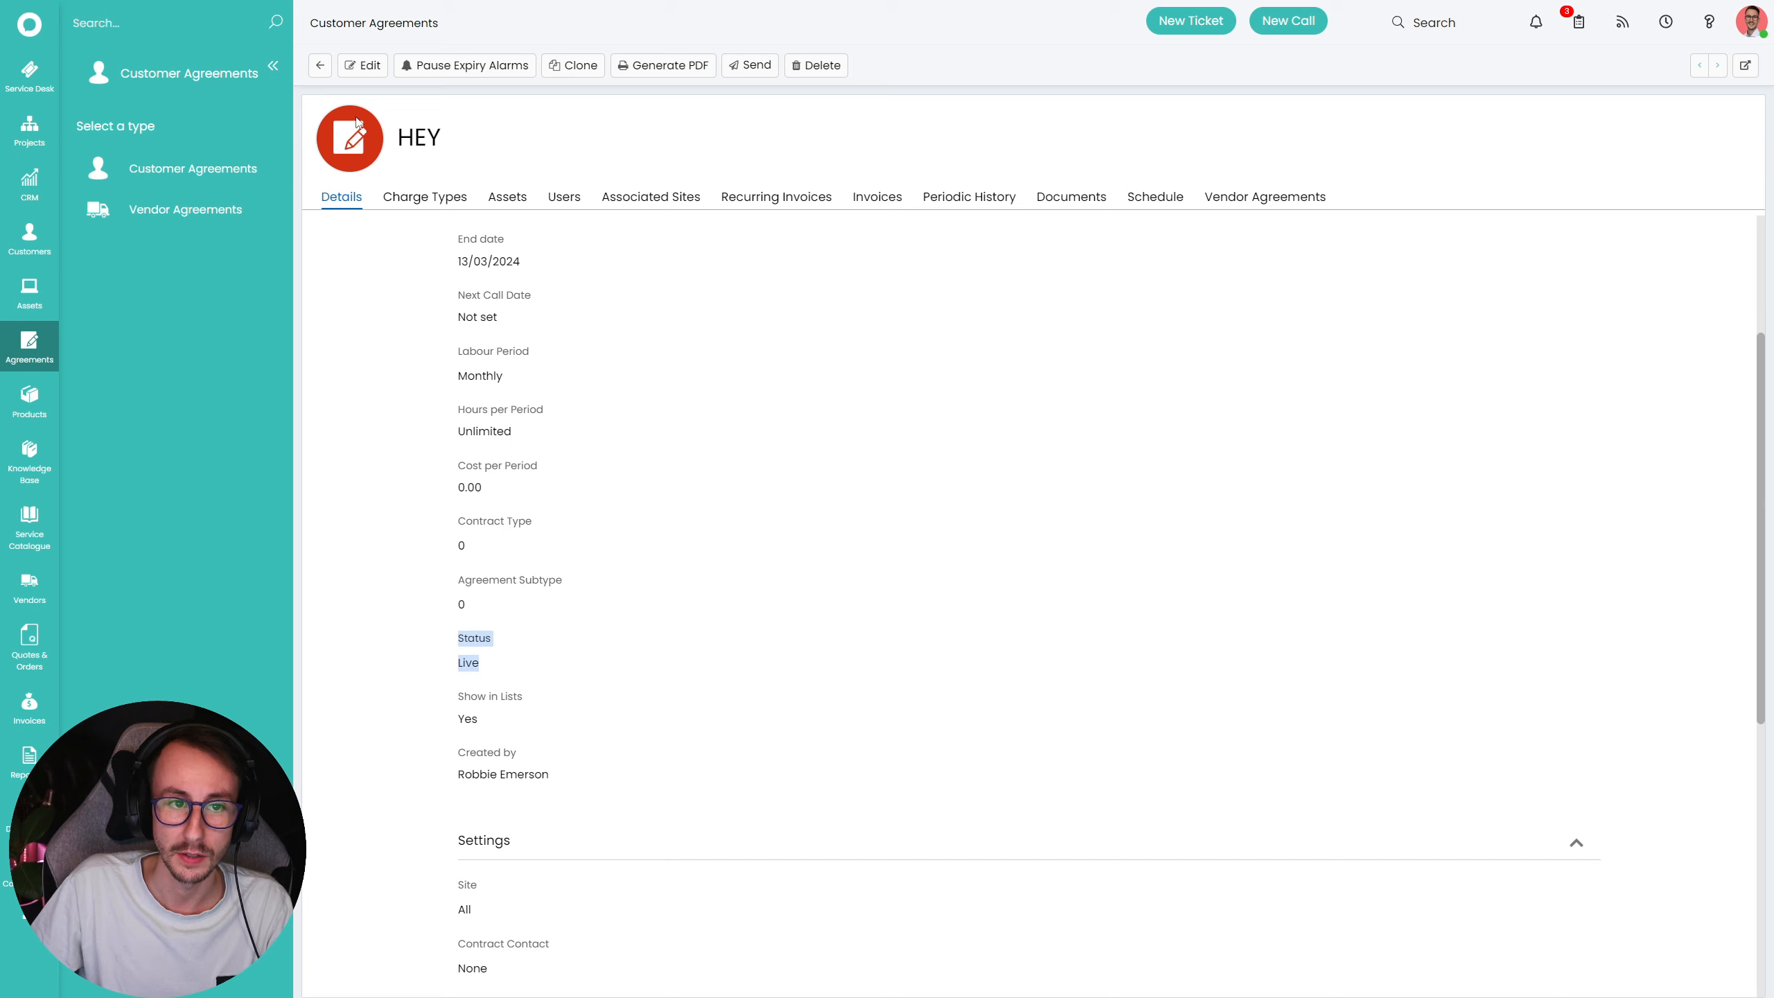
{"action": "left_click", "coordinate": [320, 65]}
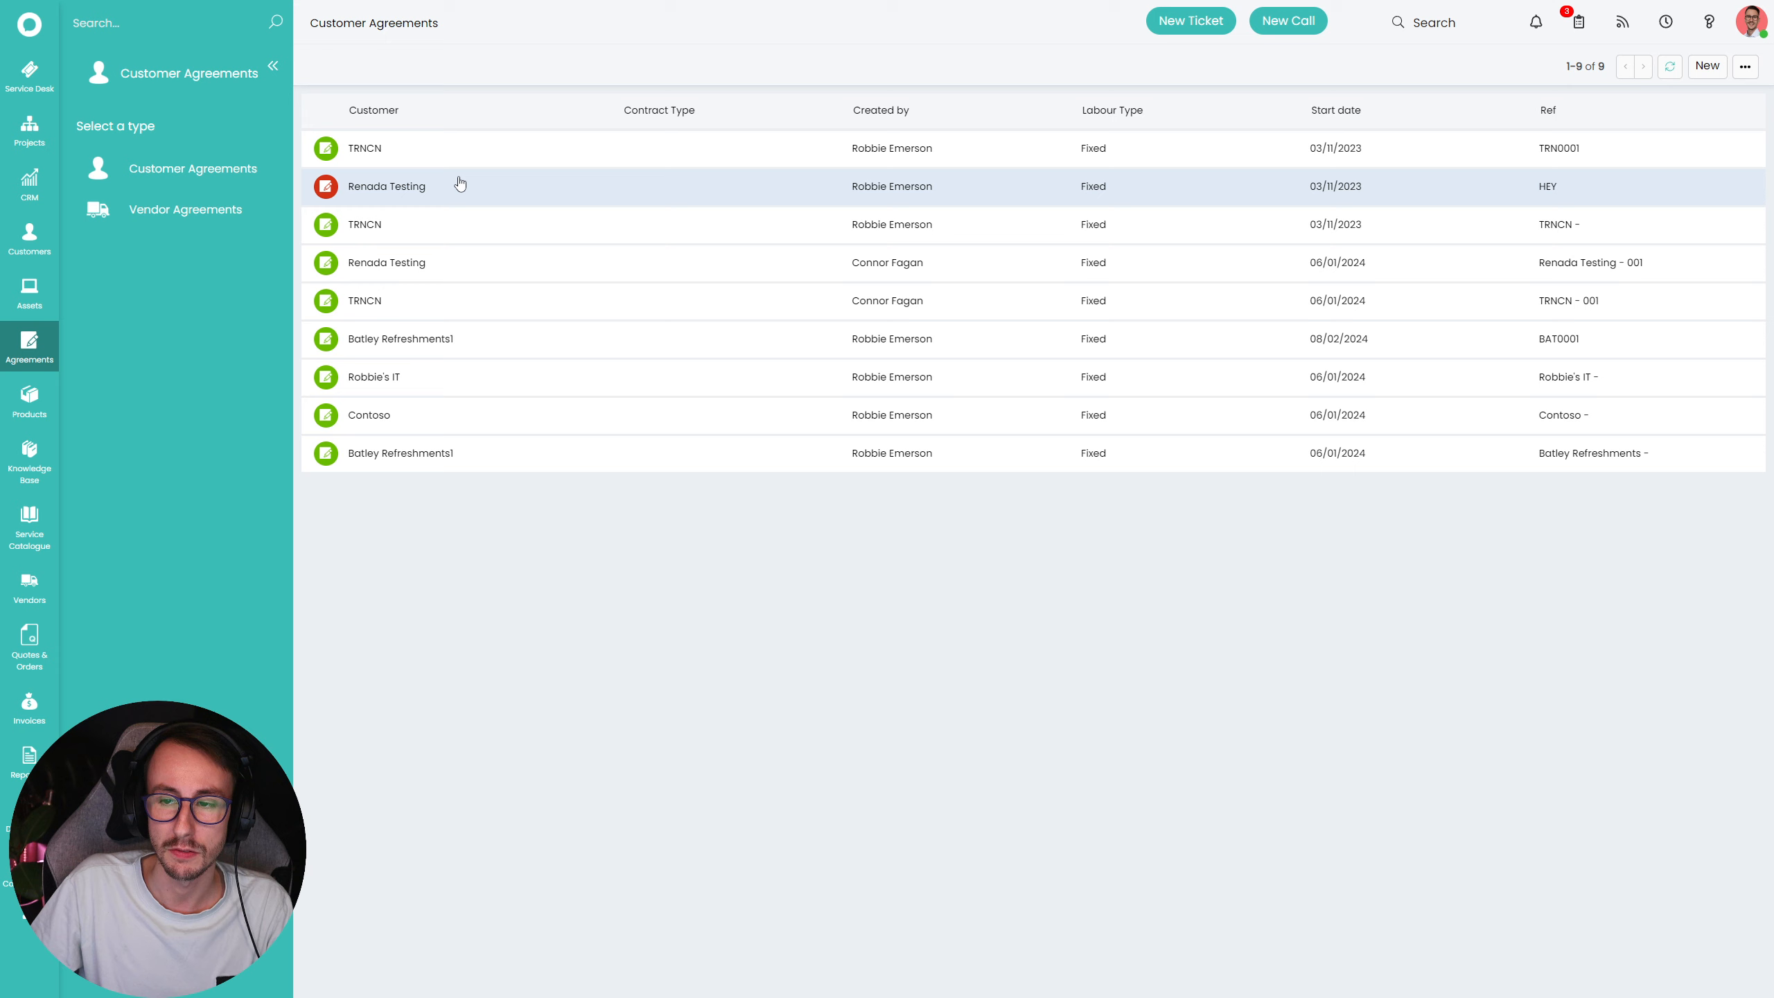
- Add the Status column to the agreements list's Renada | Agreement column profile and save it
{"action": "left_click", "coordinate": [1752, 67]}
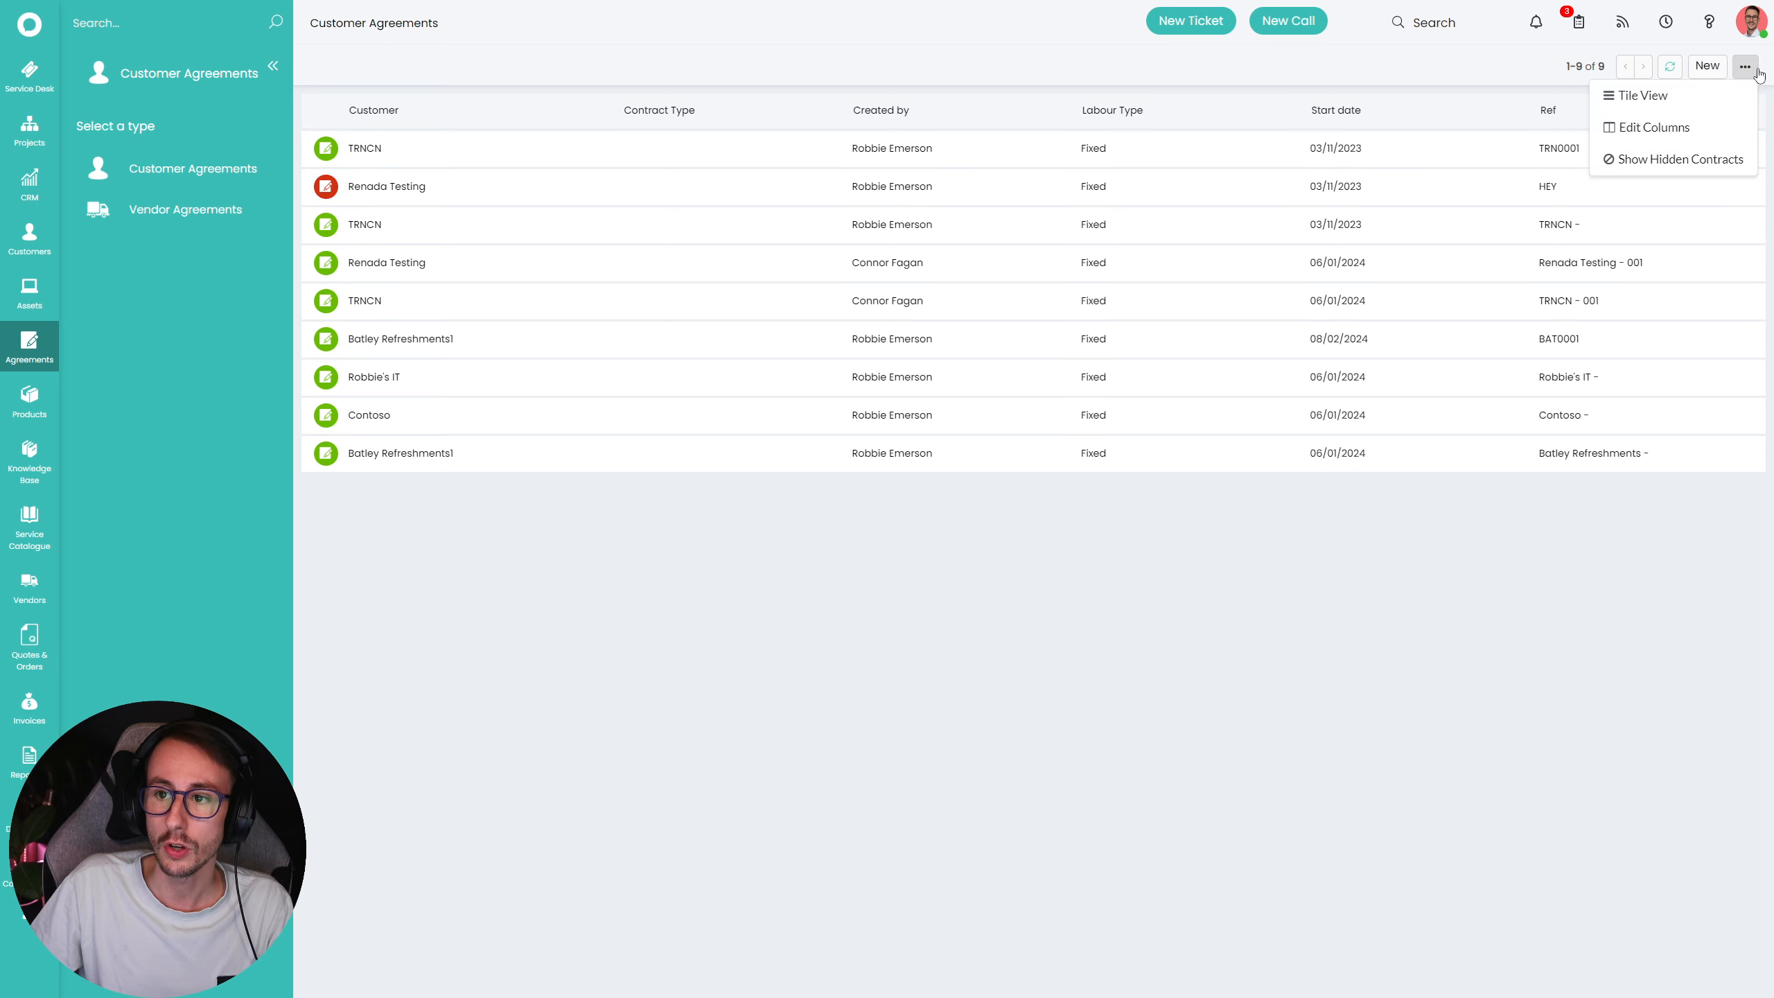
{"action": "left_click", "coordinate": [1718, 124]}
{"action": "left_click", "coordinate": [840, 559]}
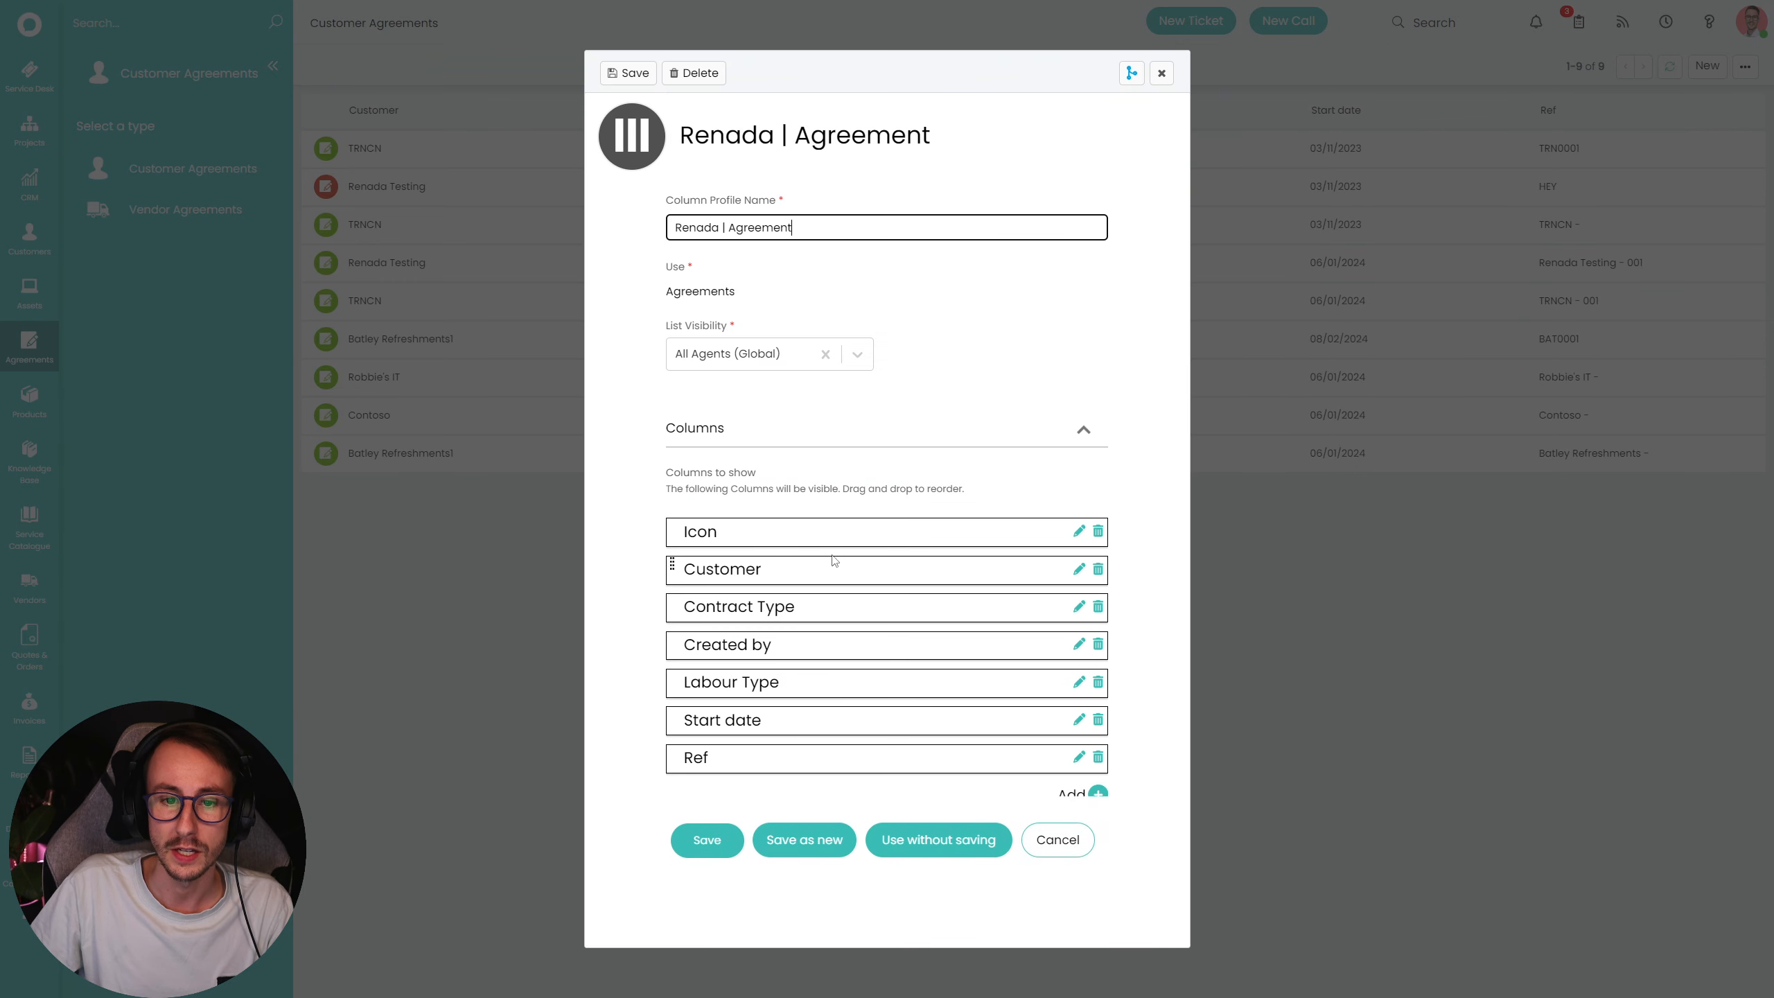
{"action": "left_click", "coordinate": [1097, 793]}
{"action": "type", "text": "st"}
{"action": "left_click", "coordinate": [747, 506]}
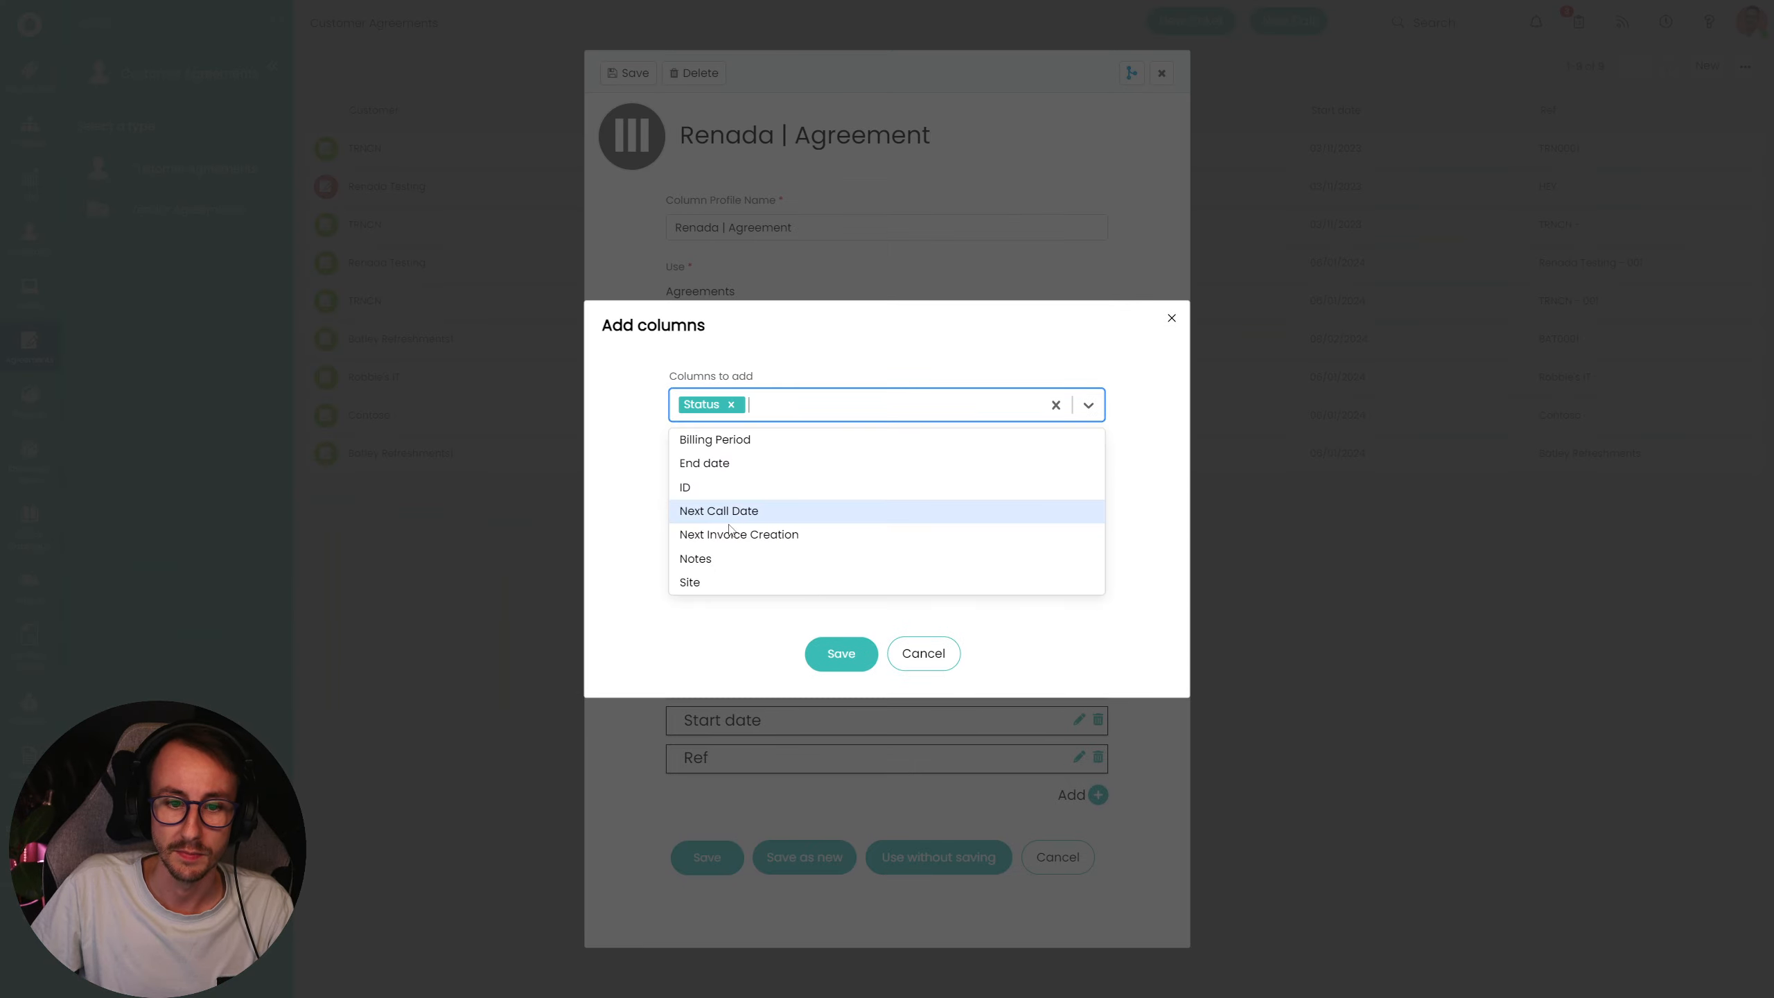
{"action": "left_click", "coordinate": [625, 573]}
{"action": "left_click", "coordinate": [863, 577]}
{"action": "left_click", "coordinate": [727, 902]}
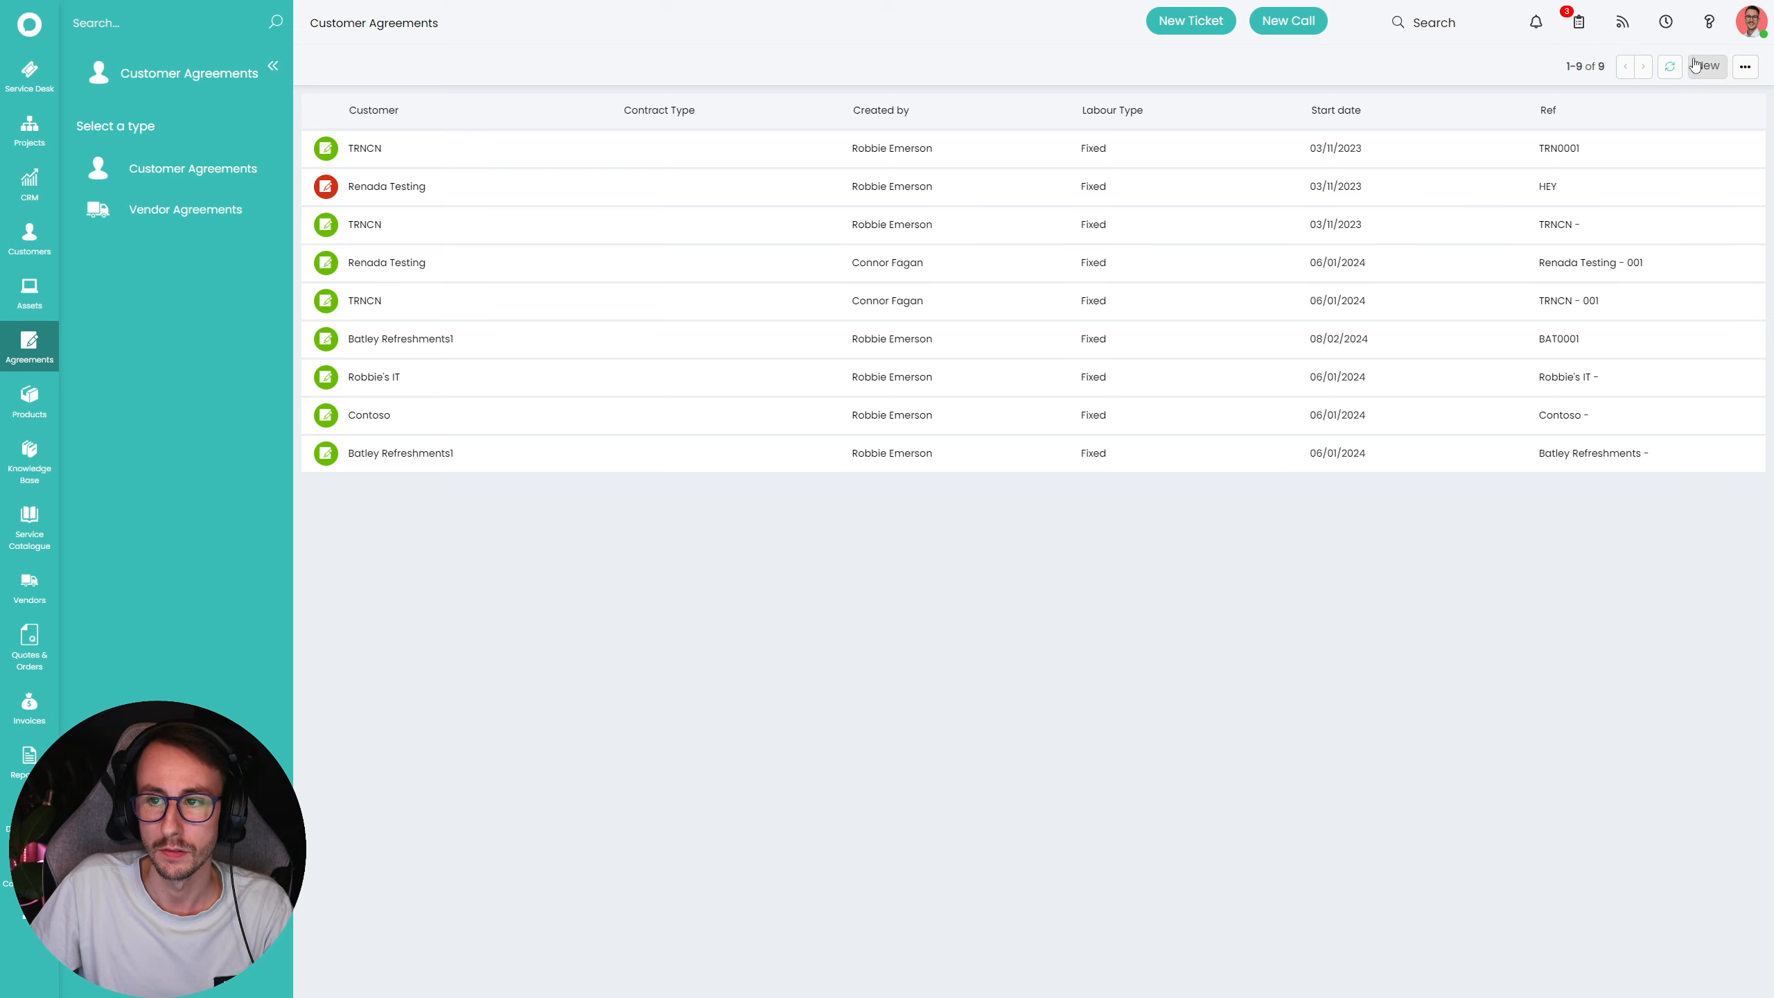
- Refresh the agreements list, open the HEY agreement and check its status against its start and end dates
{"action": "key", "text": "F5"}
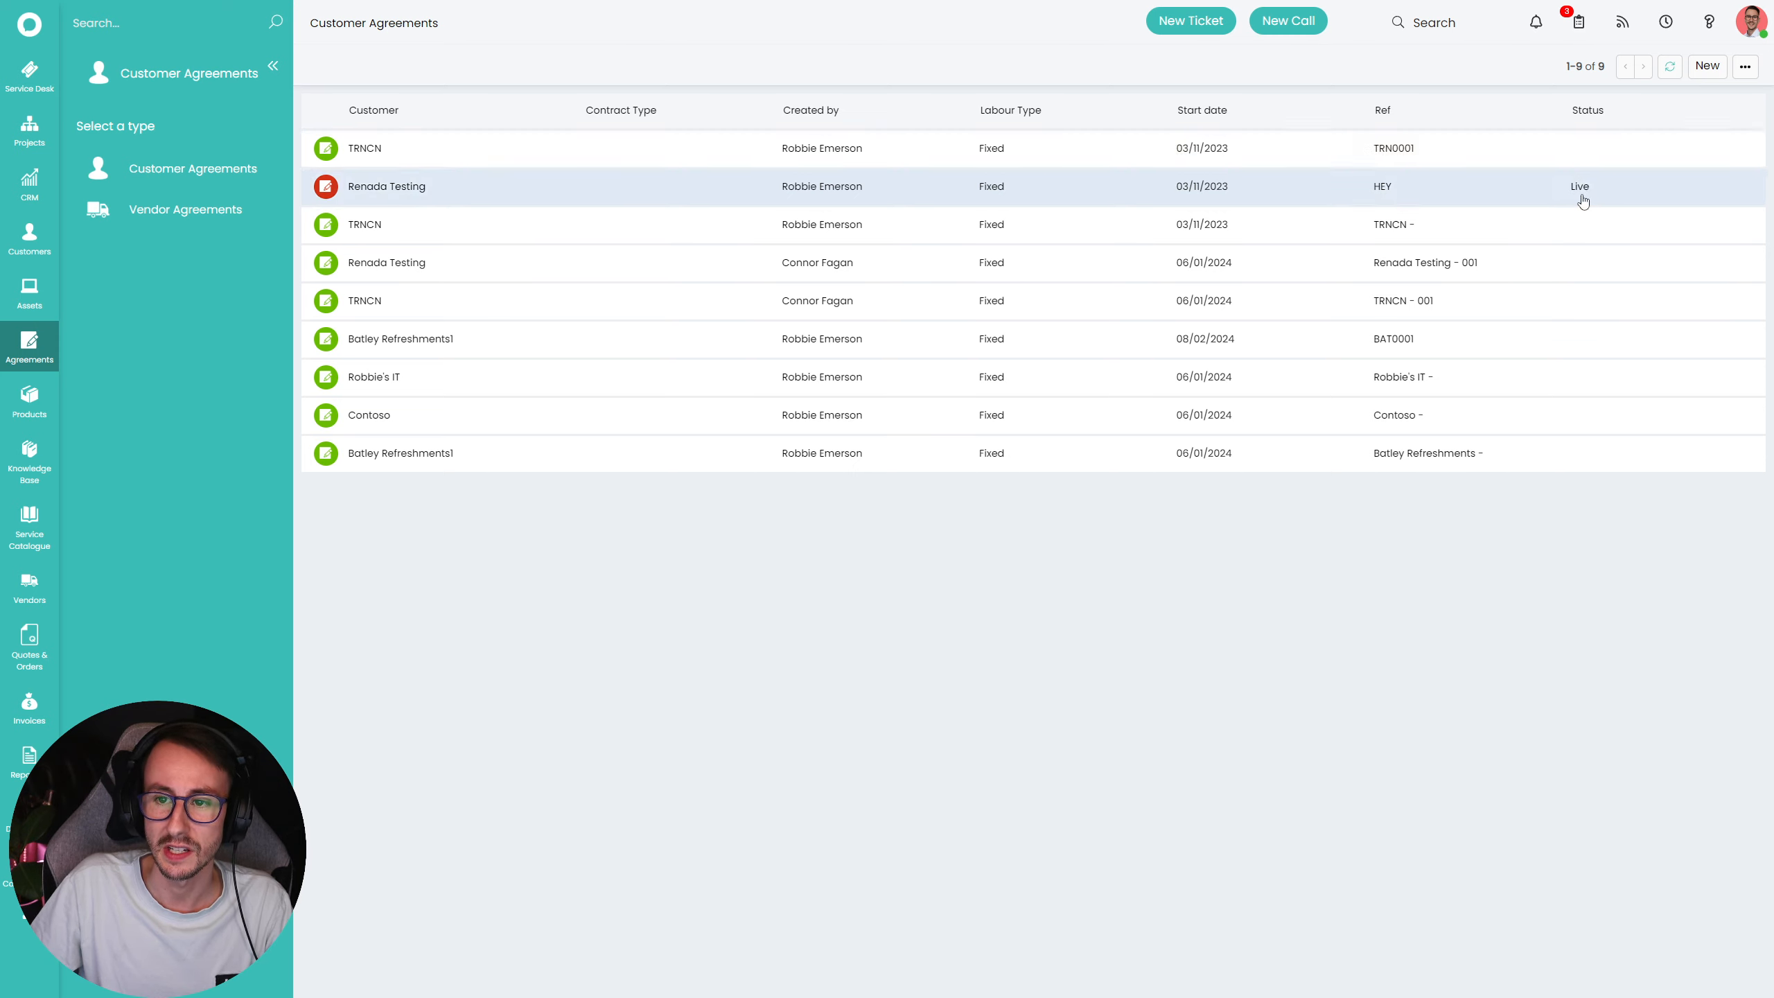
{"action": "left_click", "coordinate": [331, 192]}
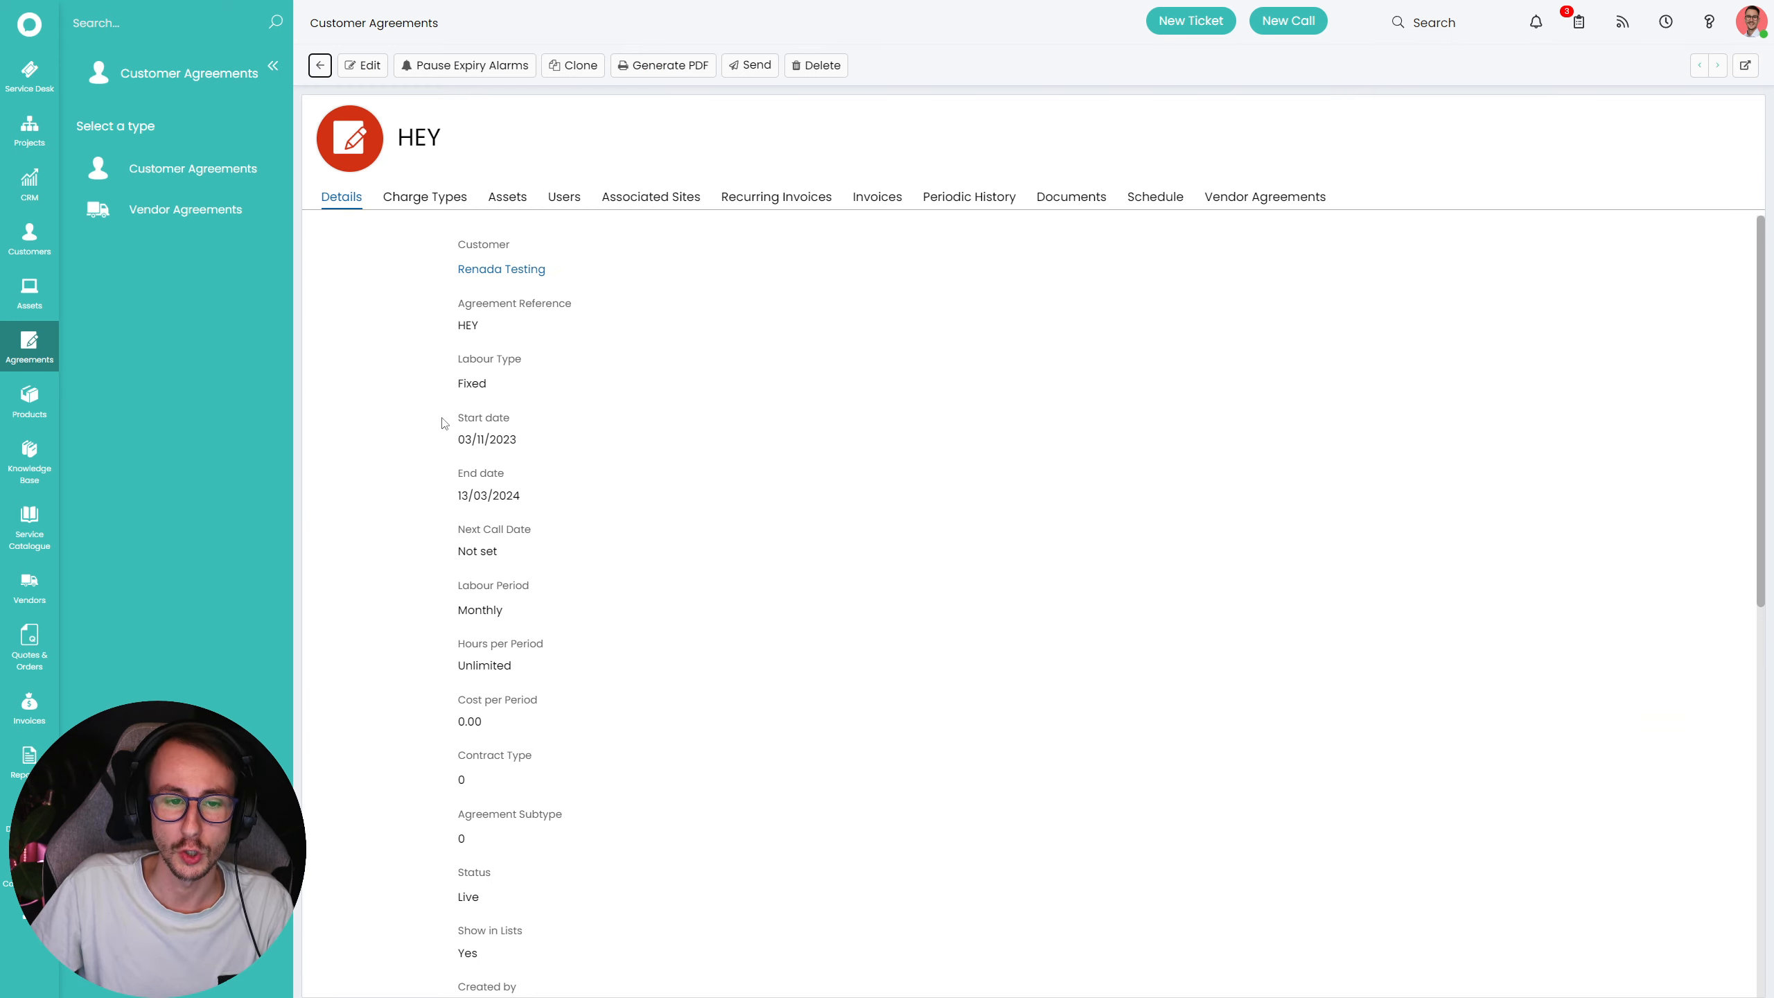
{"action": "left_click_drag", "start_coordinate": [450, 478], "coordinate": [441, 419]}
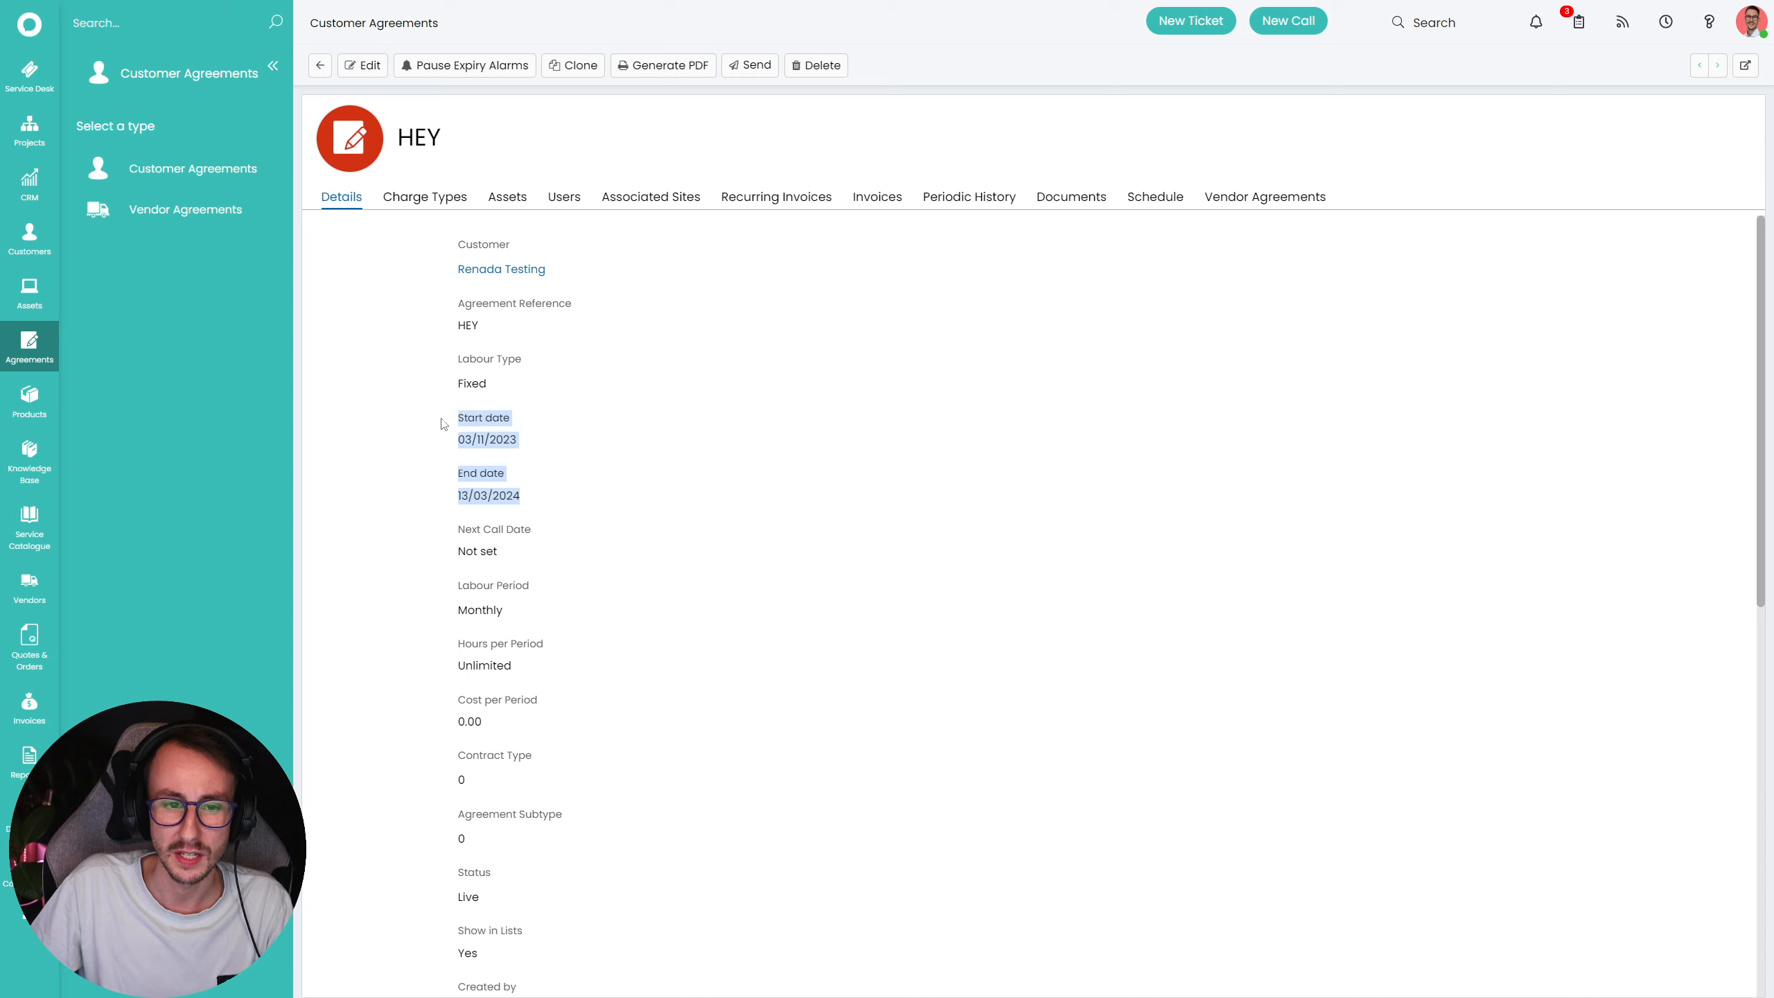
{"action": "left_click", "coordinate": [441, 419]}
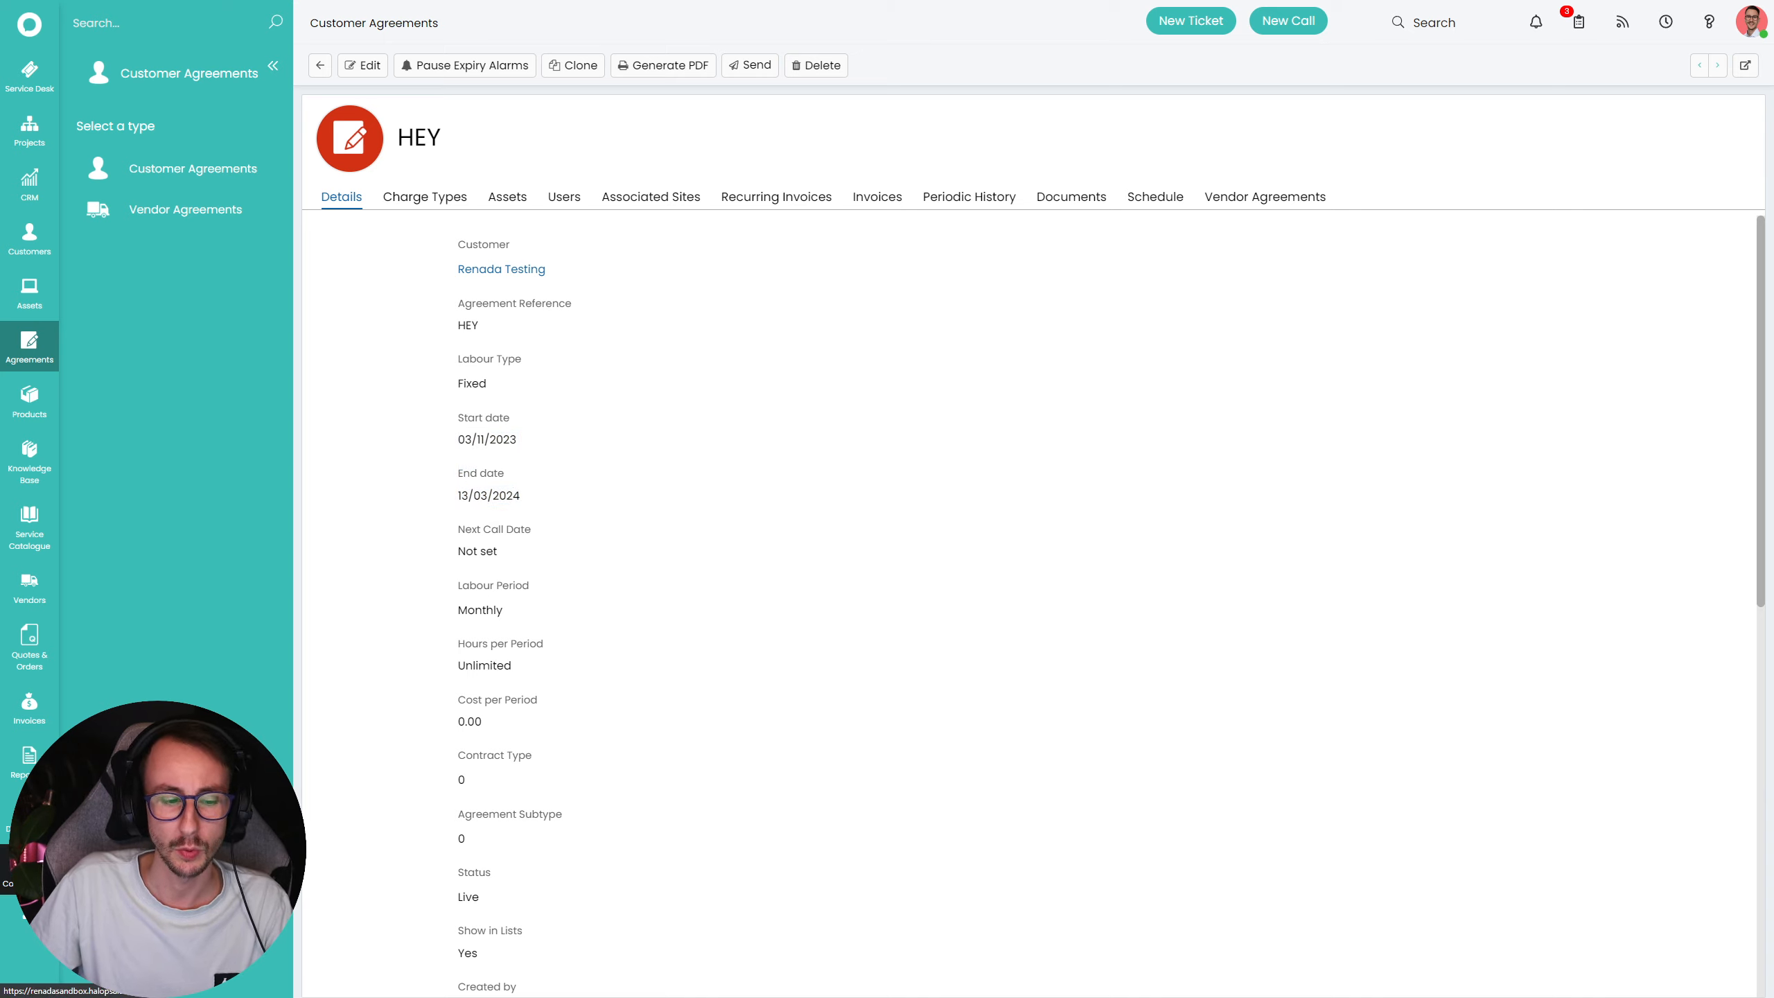
- Open the Agreement Expirations template in the ticket configuration's automated tickets and review its Days Before Contract End Date criterion
{"action": "left_click", "coordinate": [29, 870]}
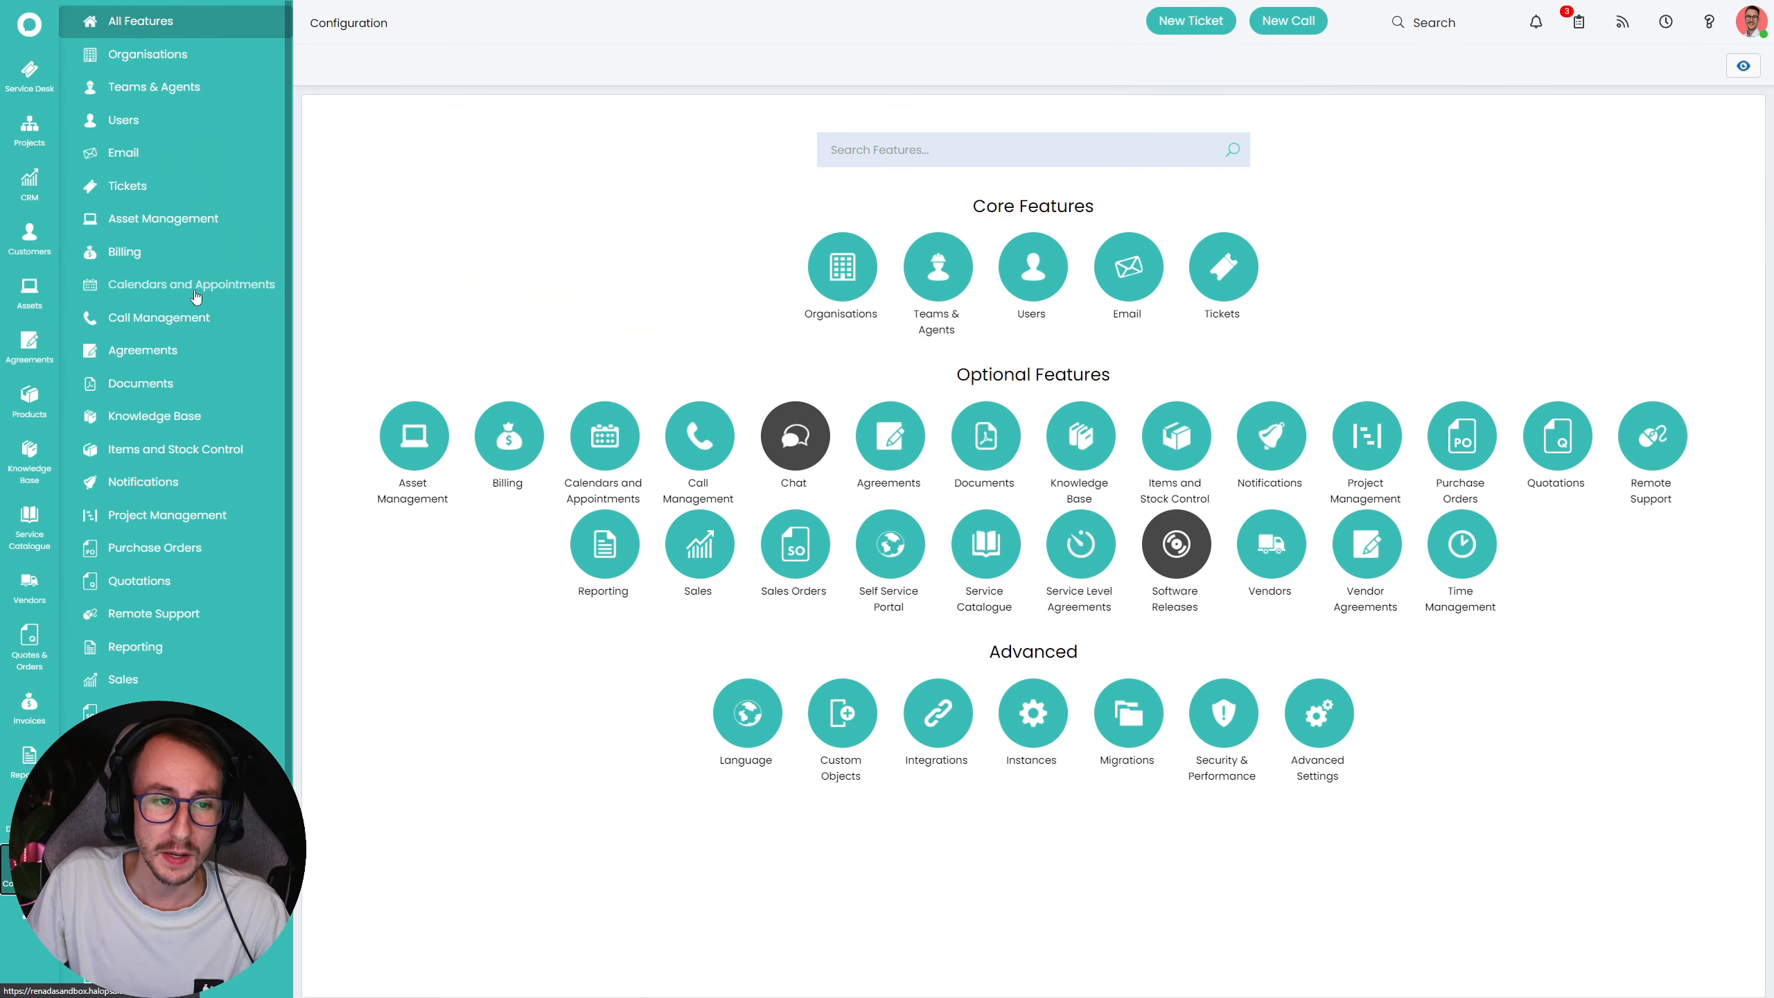
{"action": "left_click", "coordinate": [157, 189]}
{"action": "left_click", "coordinate": [178, 449]}
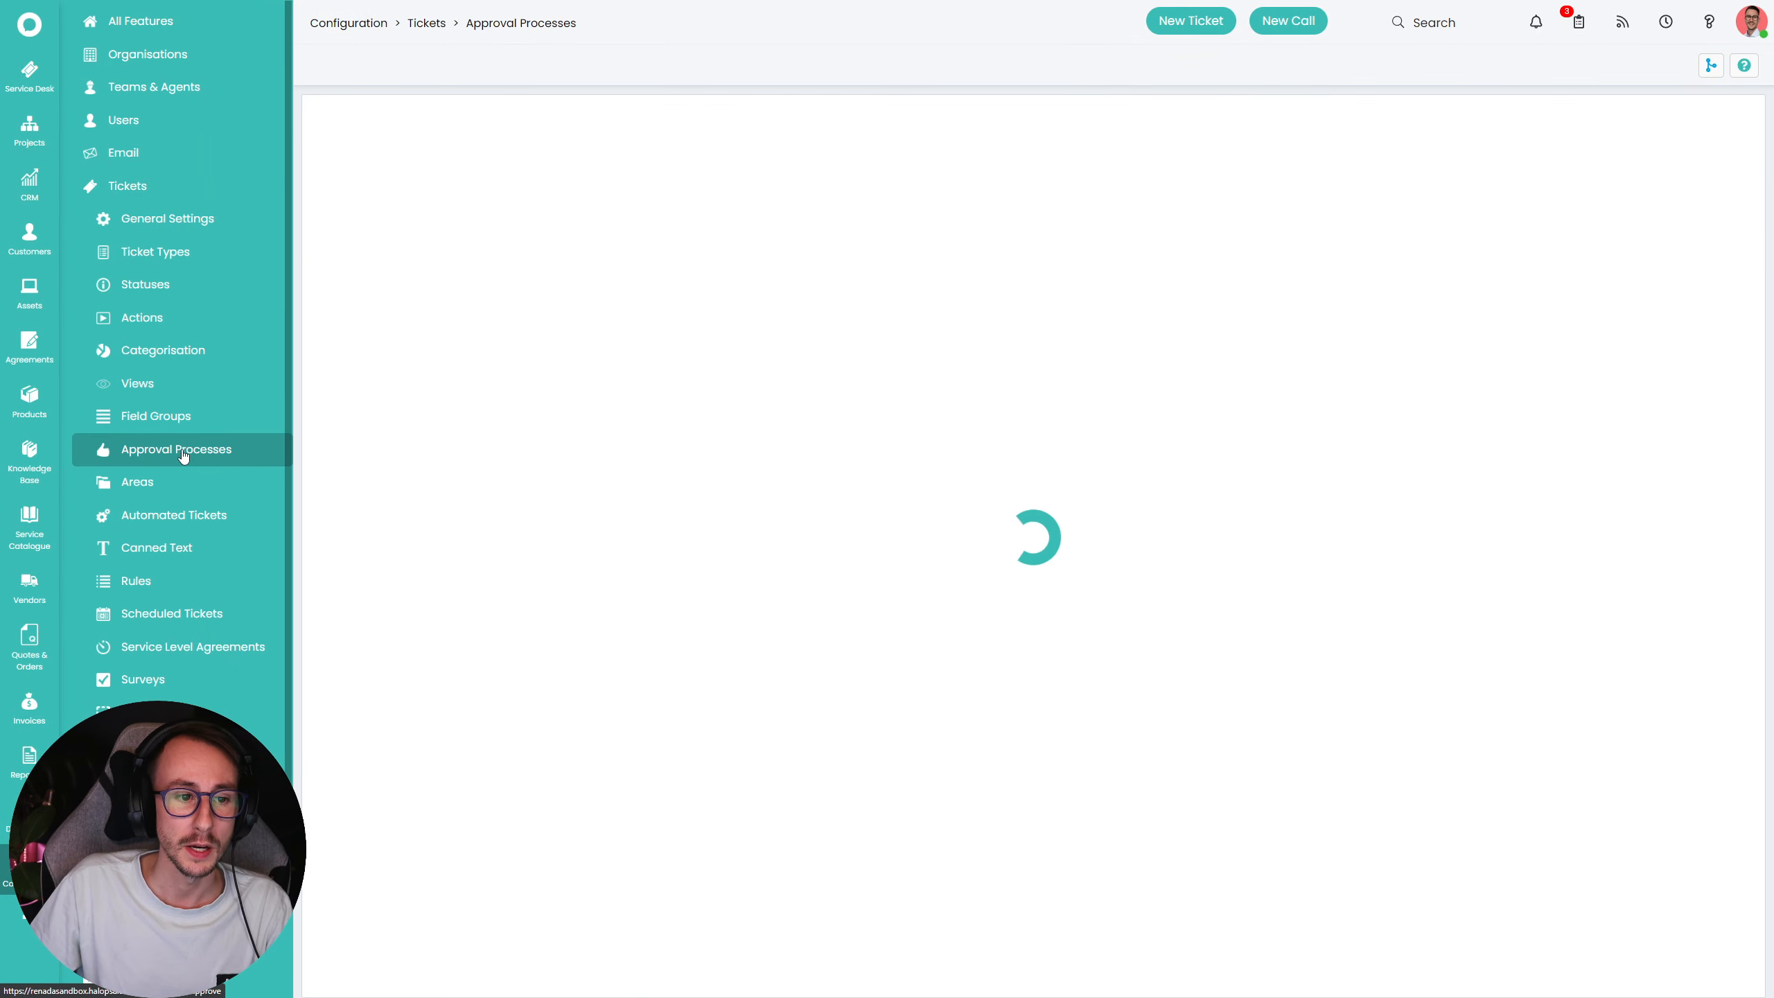
{"action": "left_click", "coordinate": [171, 482]}
{"action": "left_click", "coordinate": [180, 515]}
{"action": "left_click", "coordinate": [436, 150]}
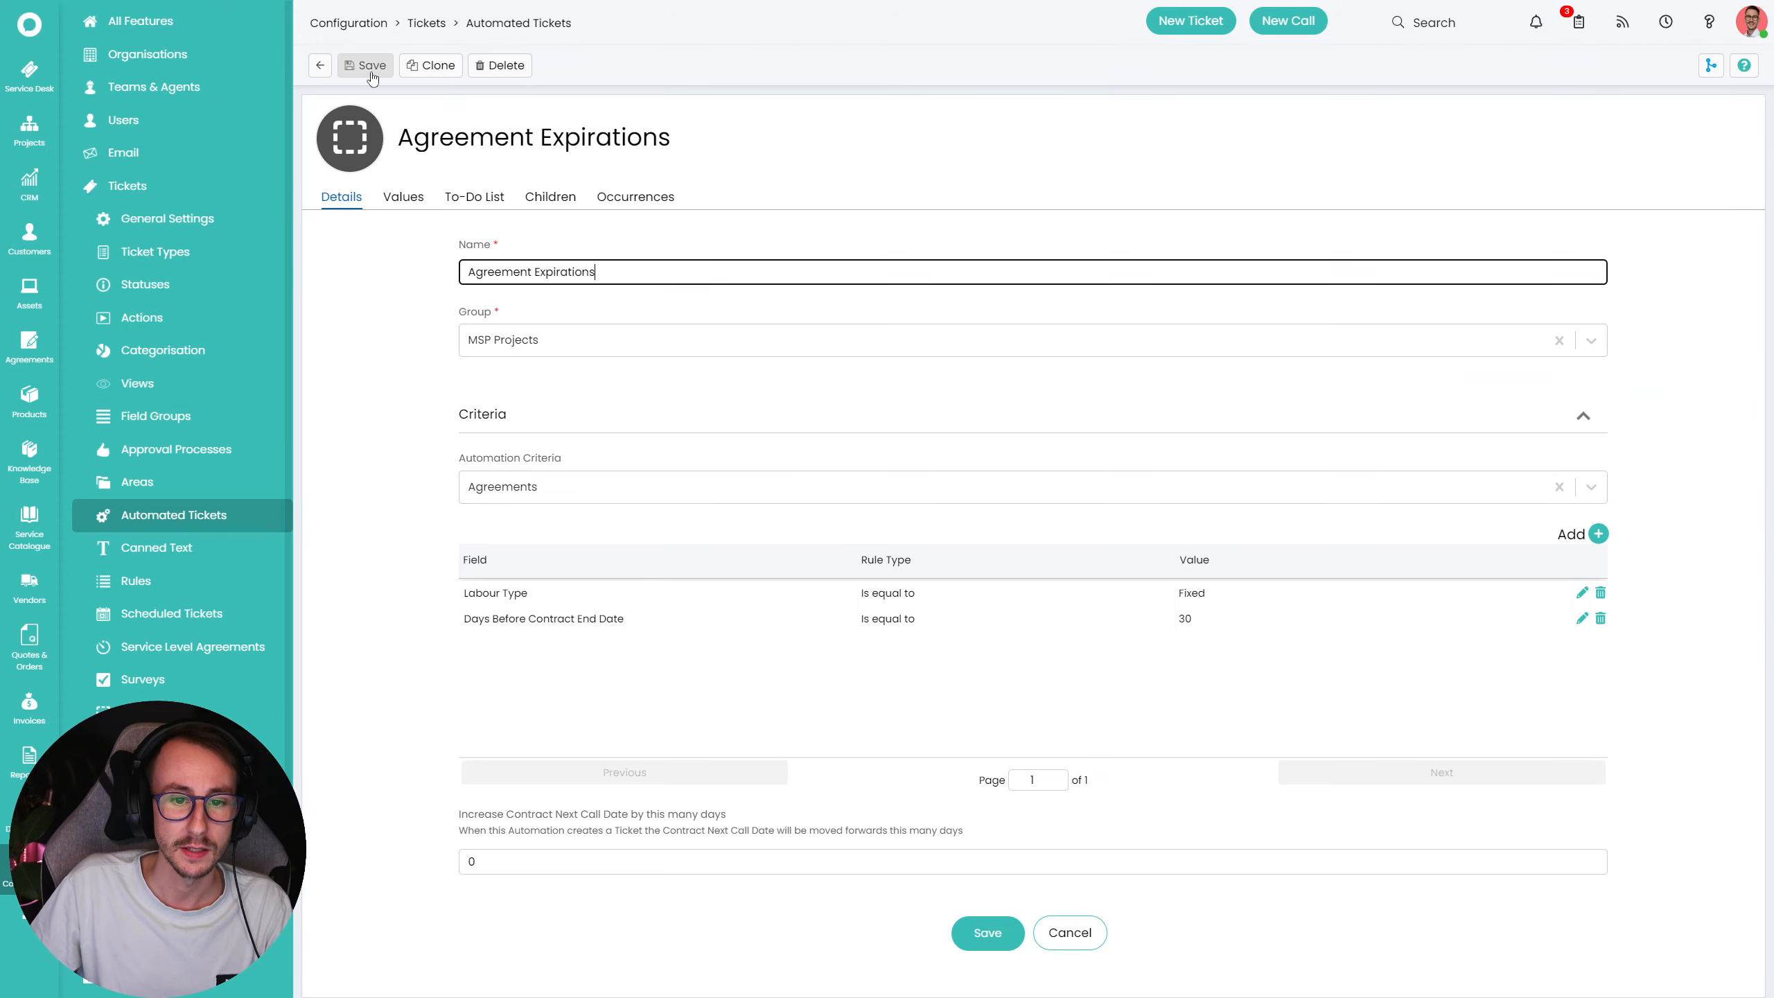
{"action": "left_click_drag", "start_coordinate": [469, 614], "coordinate": [702, 626]}
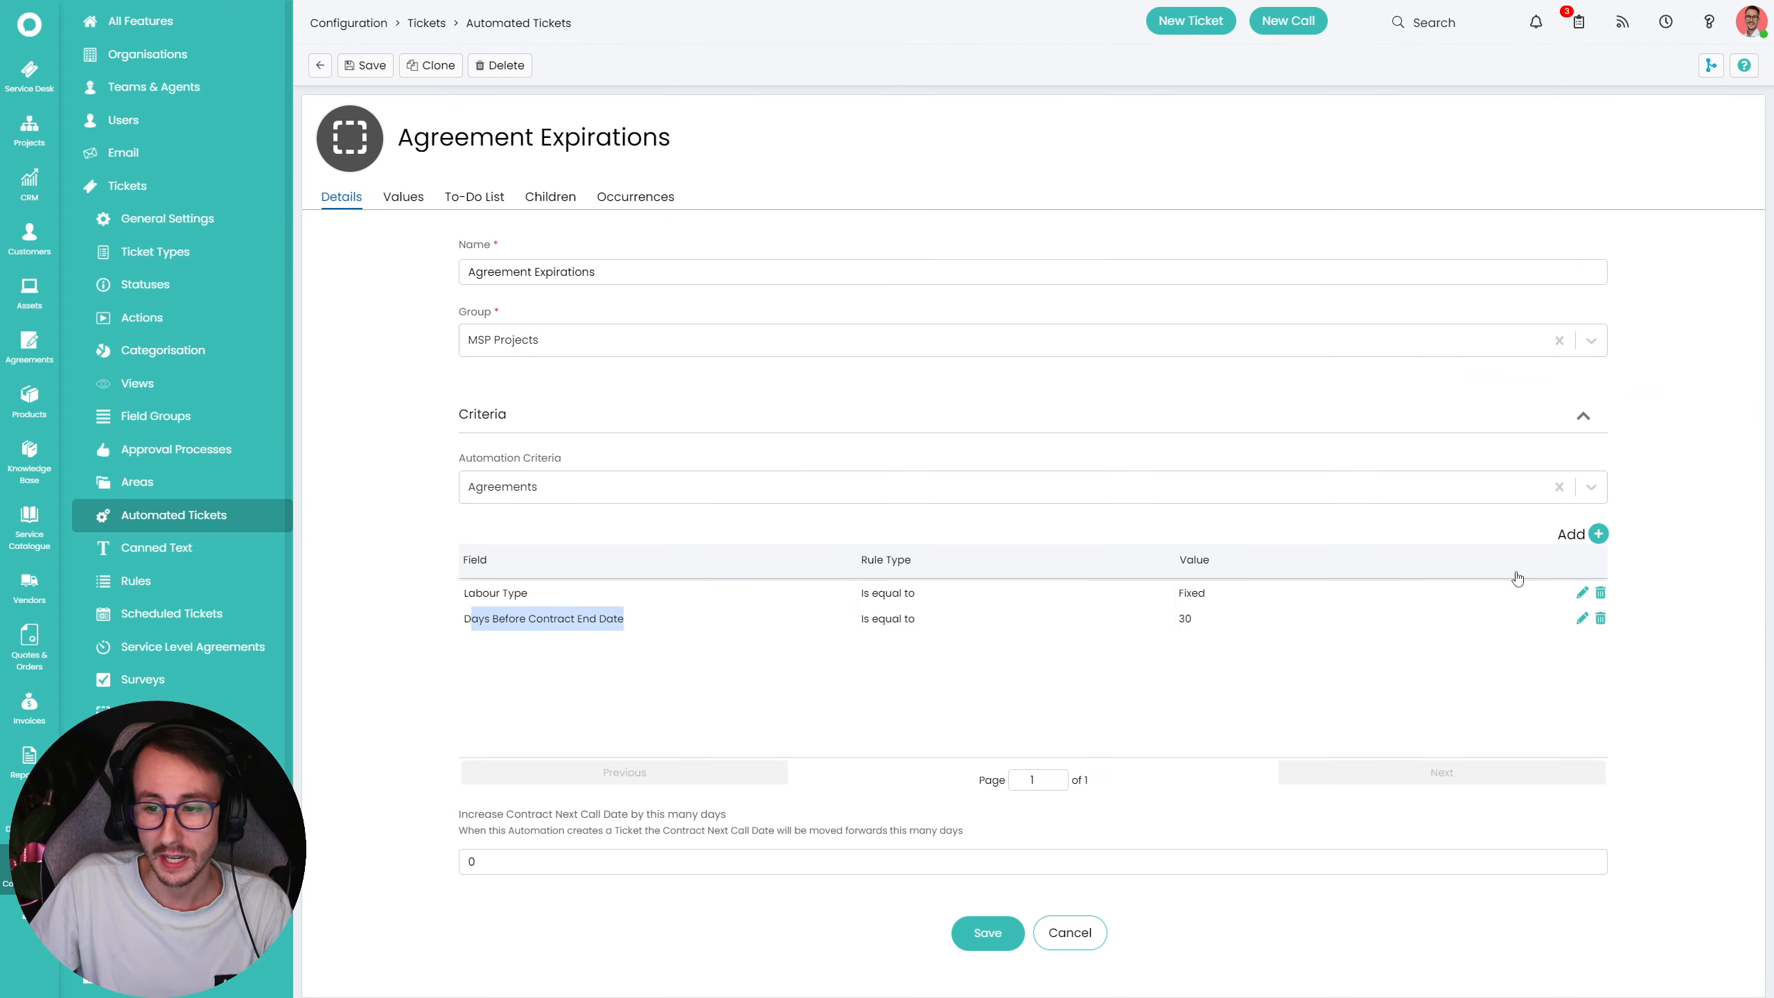
- Add a criterion to Agreement Expirations requiring Contract Type to be equal to Halo Consultation
{"action": "left_click", "coordinate": [1599, 533]}
{"action": "left_click", "coordinate": [872, 508]}
{"action": "scroll", "coordinate": [804, 552], "scroll_direction": "down", "scroll_amount": 1}
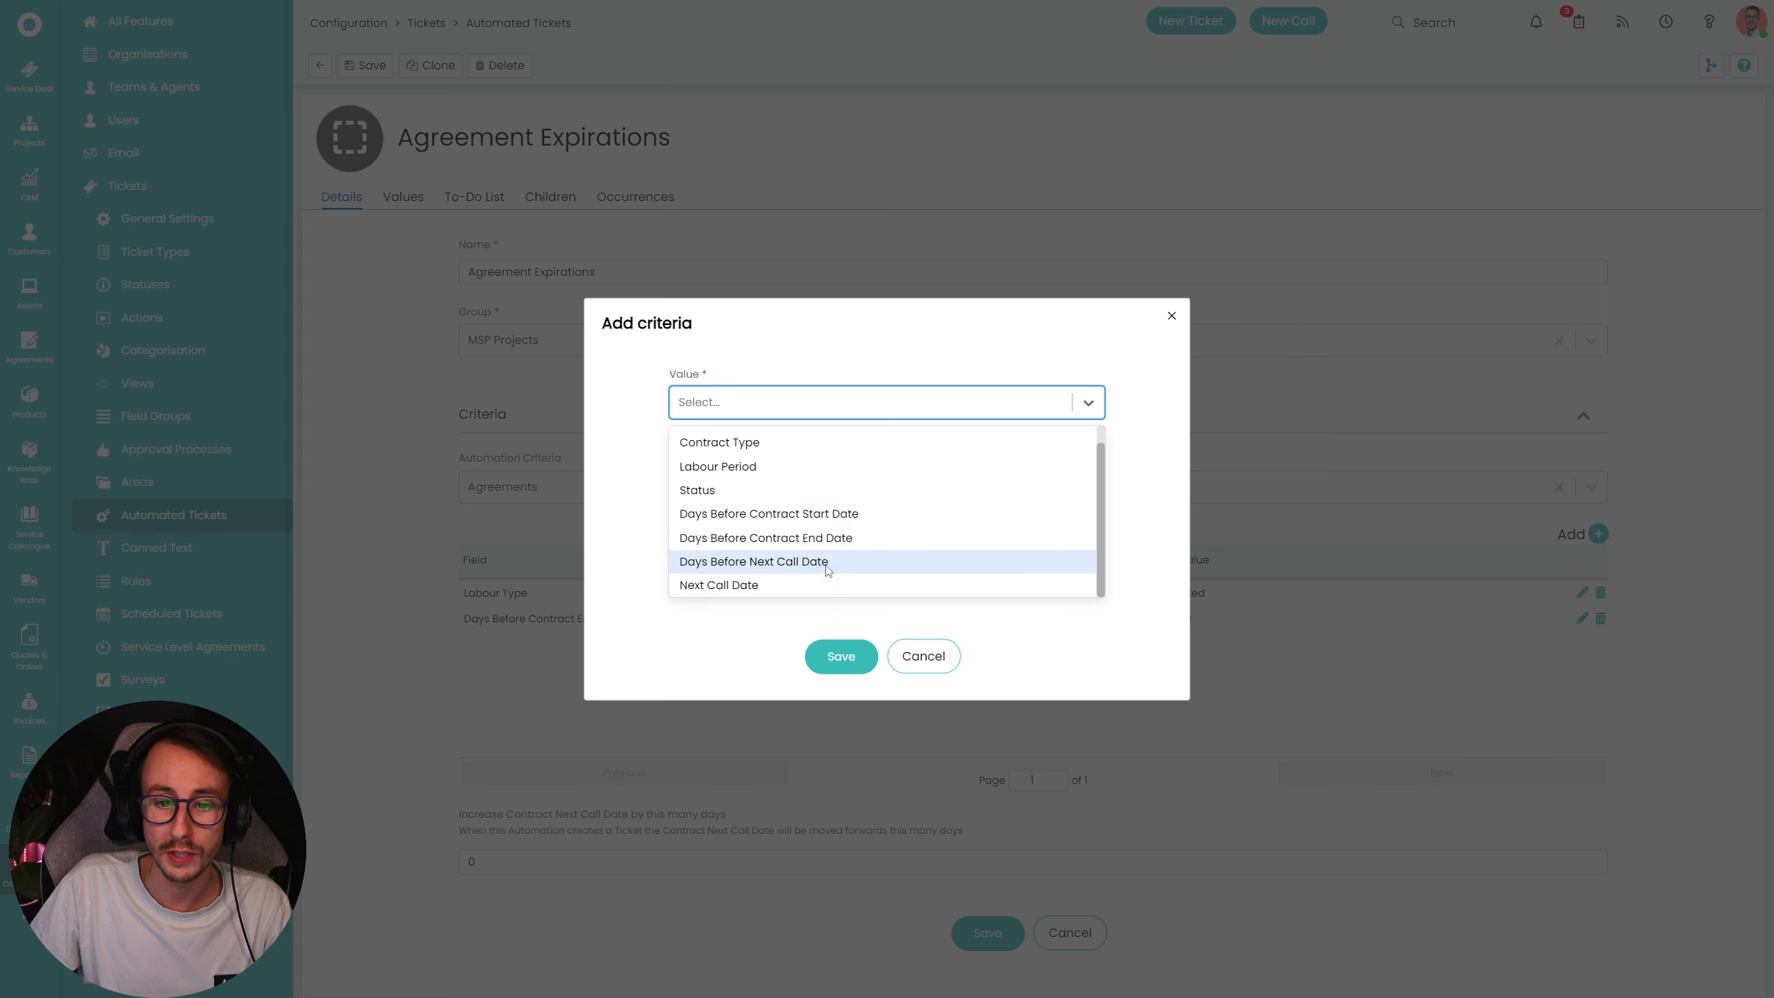
{"action": "scroll", "coordinate": [782, 566], "scroll_direction": "up", "scroll_amount": 1}
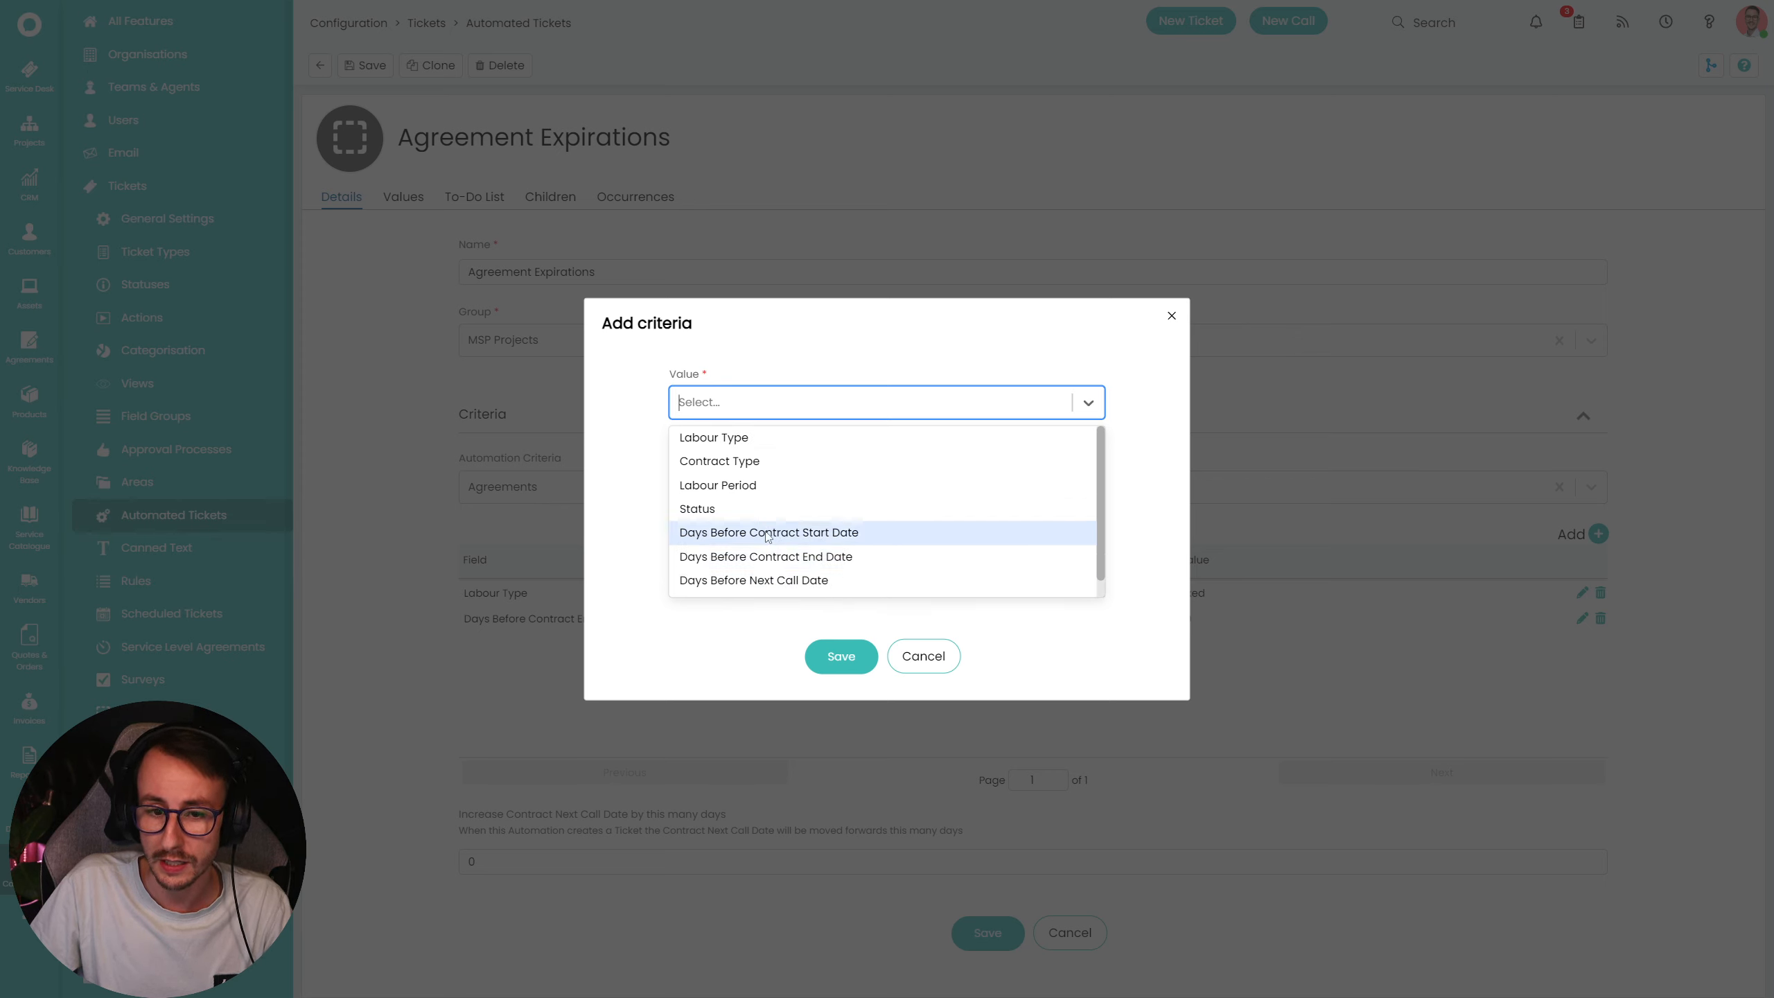
{"action": "left_click", "coordinate": [775, 467]}
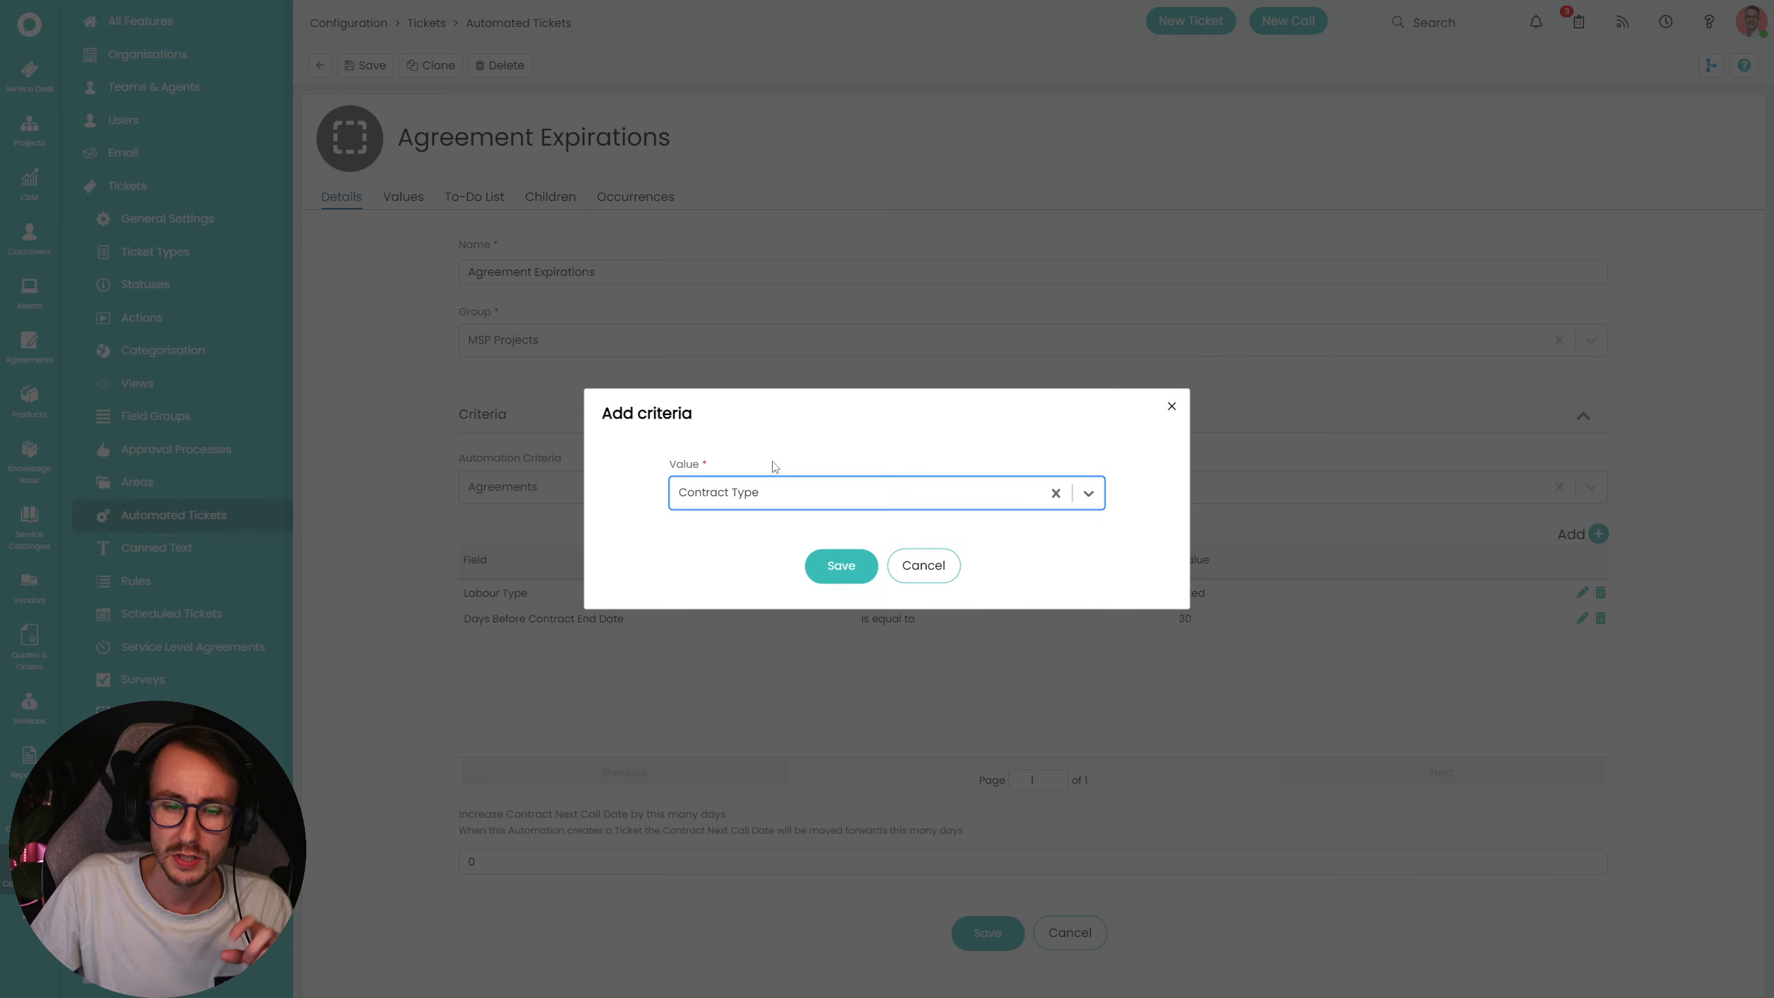
{"action": "left_click", "coordinate": [841, 566]}
{"action": "left_click", "coordinate": [767, 522]}
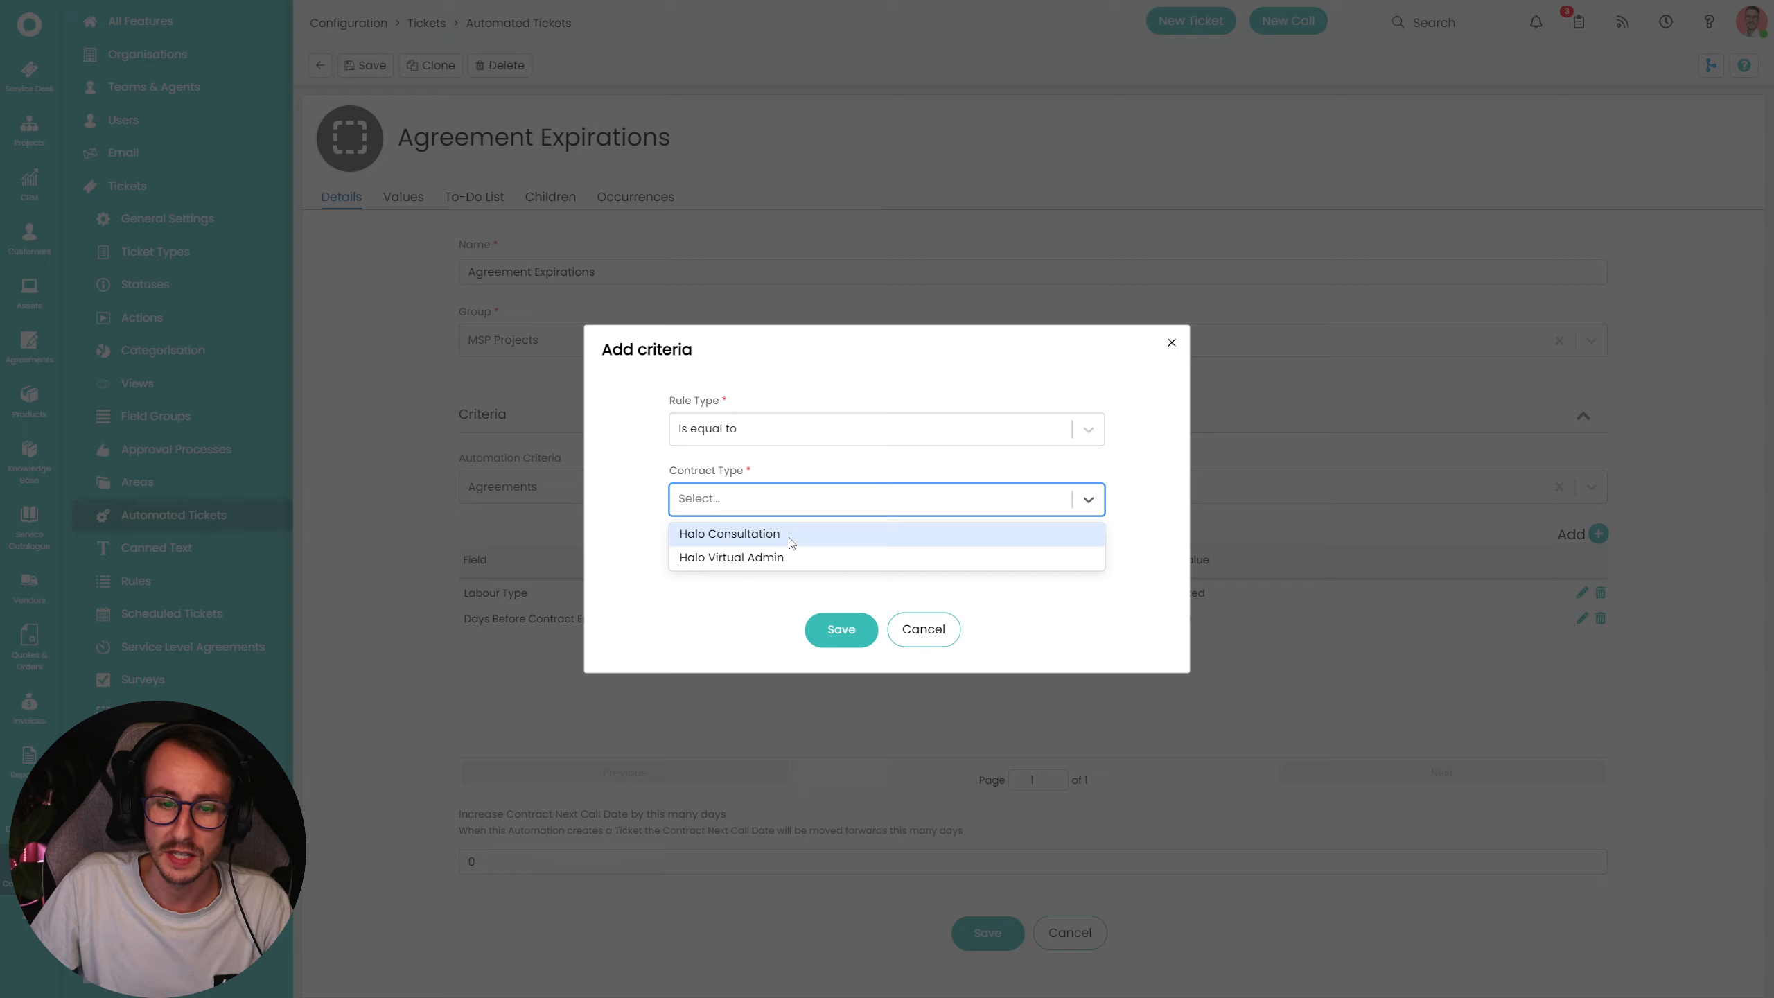
{"action": "left_click", "coordinate": [752, 544]}
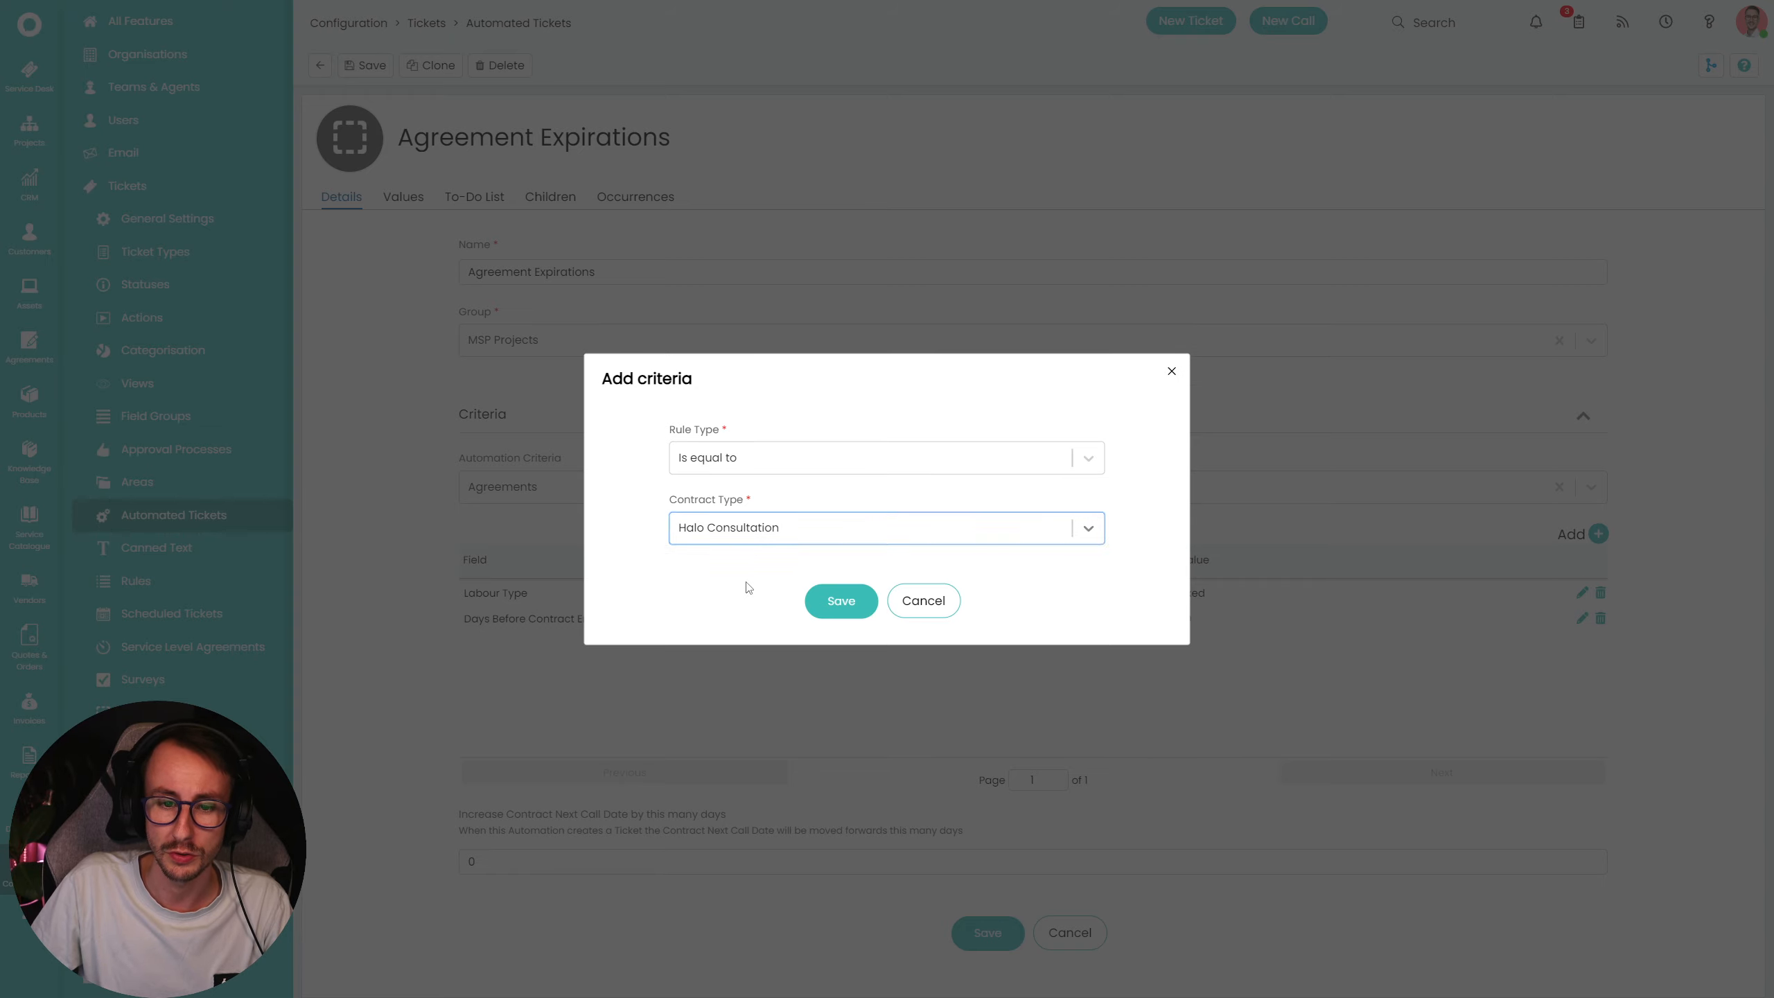
{"action": "left_click", "coordinate": [841, 601]}
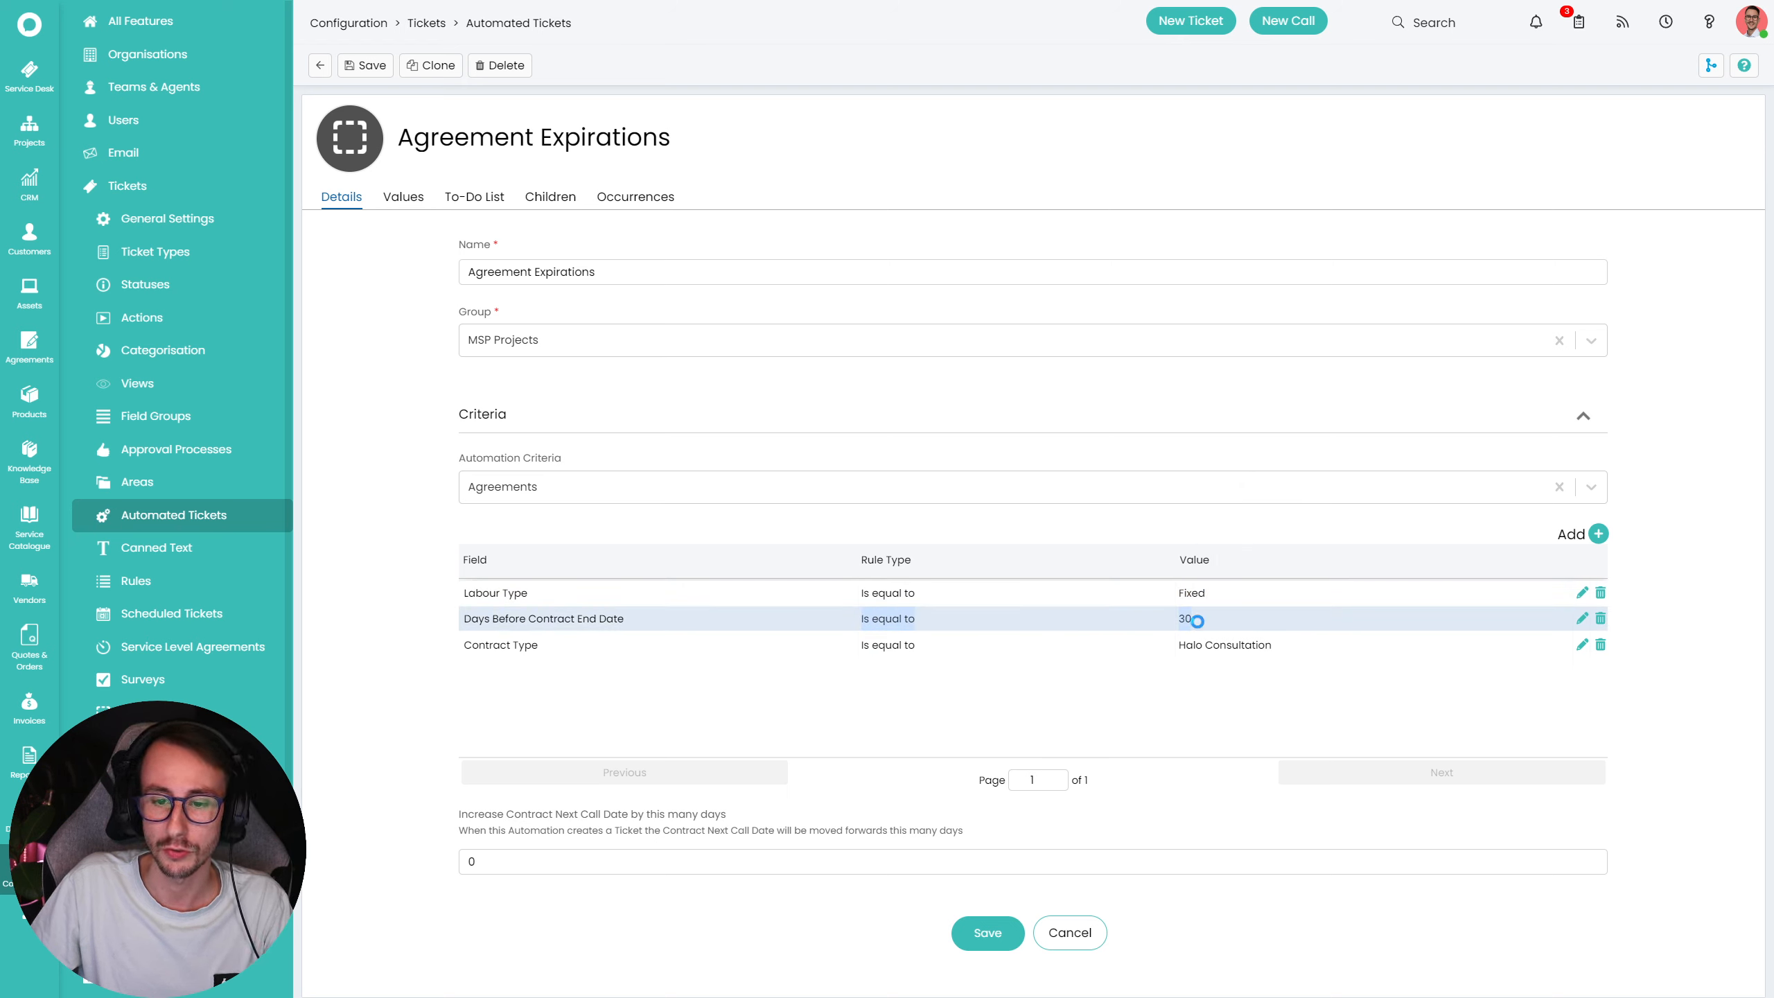
- Try the ticket summary "$CONTRACTREF - Expires Soon - Halo Consultation" in the template's values, and return to the automated tickets list without saving
{"action": "left_click", "coordinate": [410, 200]}
{"action": "left_click", "coordinate": [646, 431]}
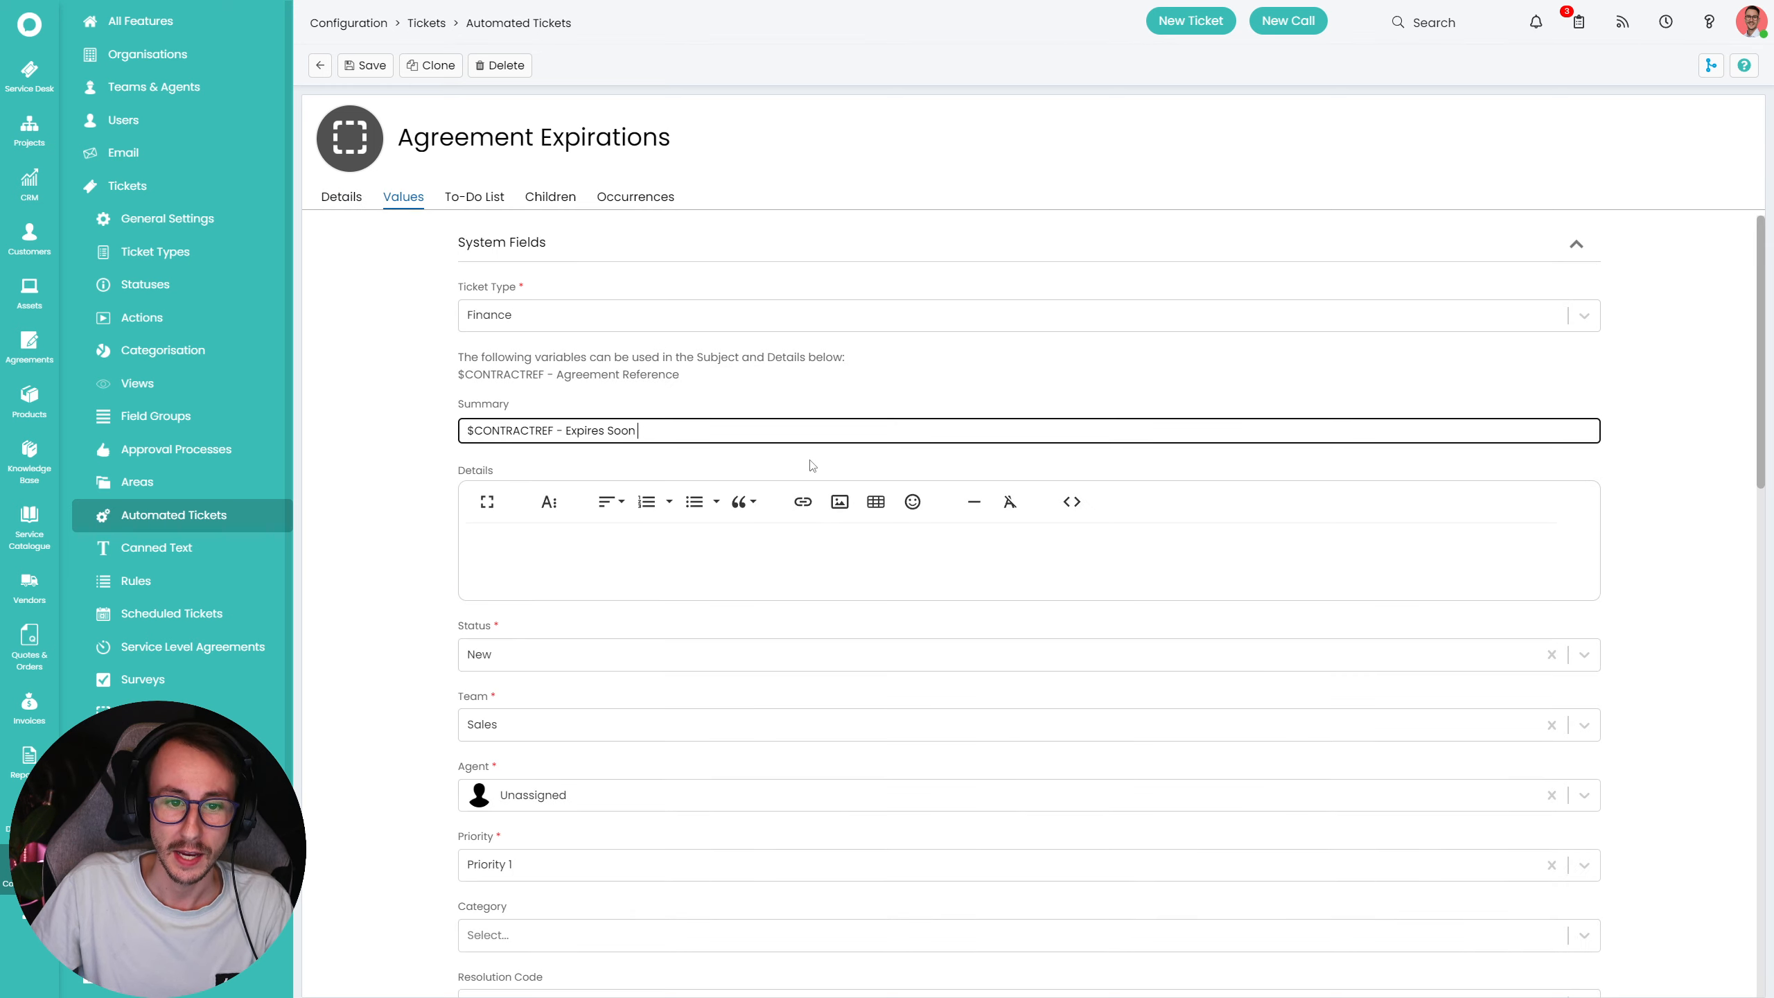
{"action": "type", "text": "- Halo Consultation"}
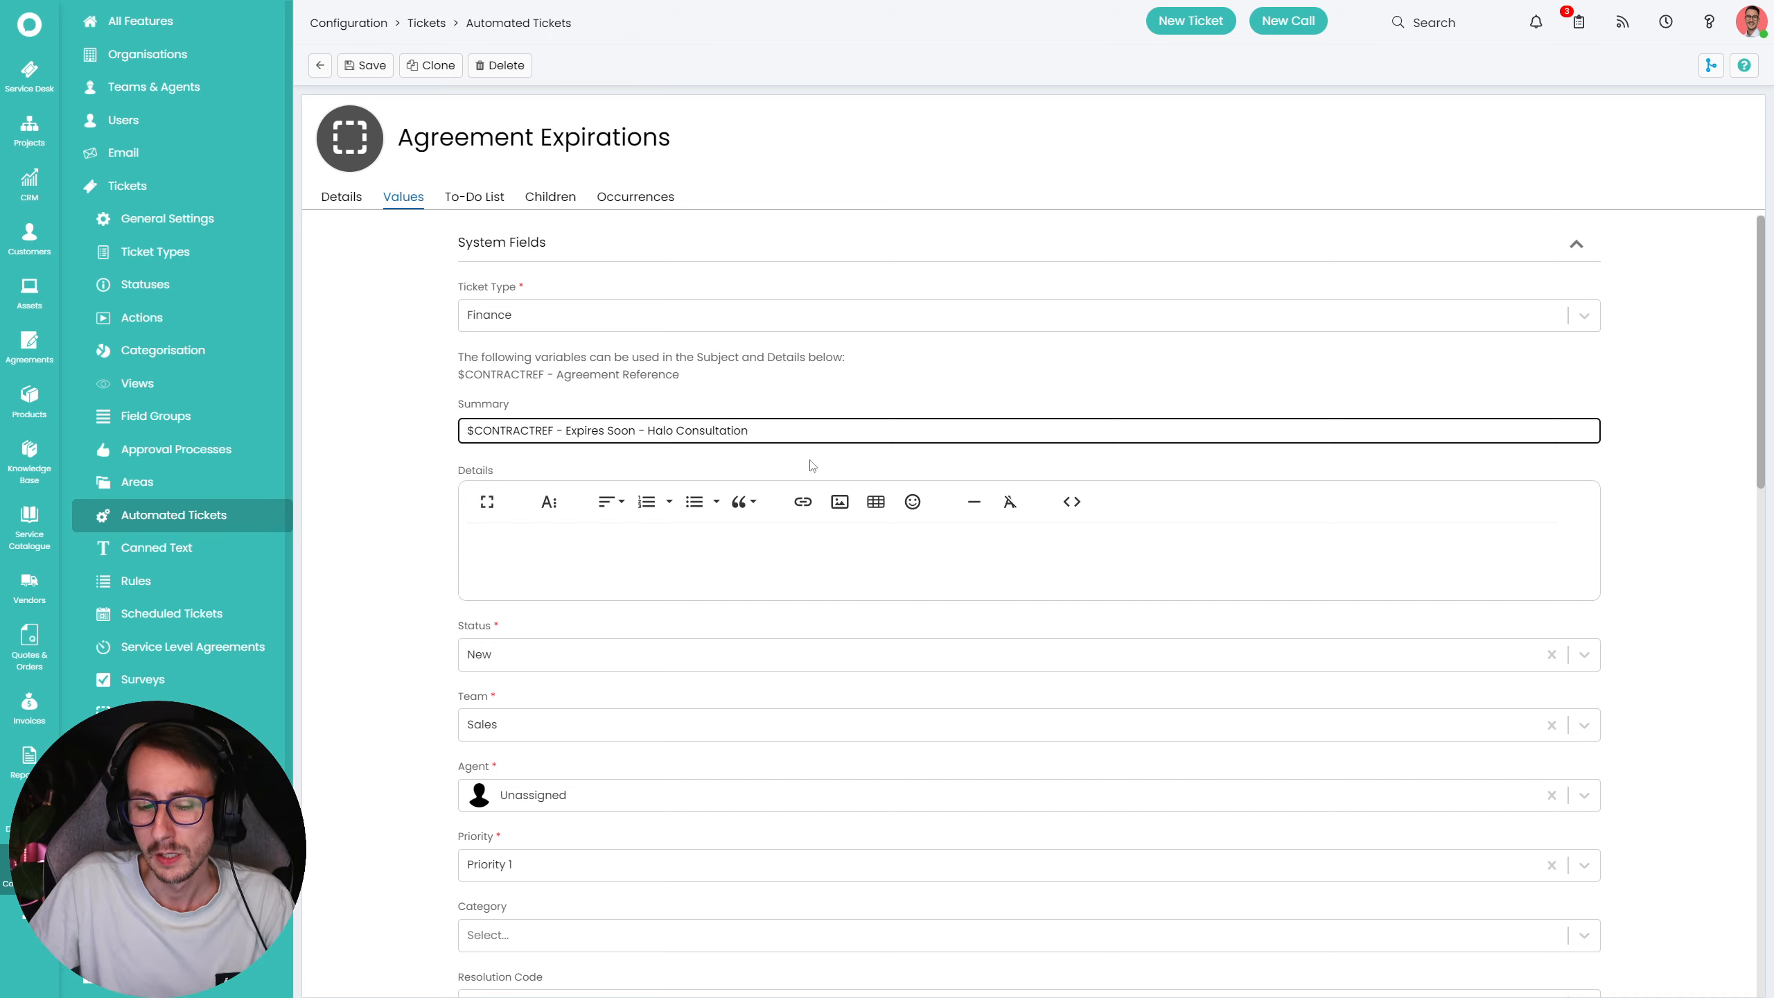
{"action": "left_click_drag", "start_coordinate": [759, 430], "coordinate": [435, 431]}
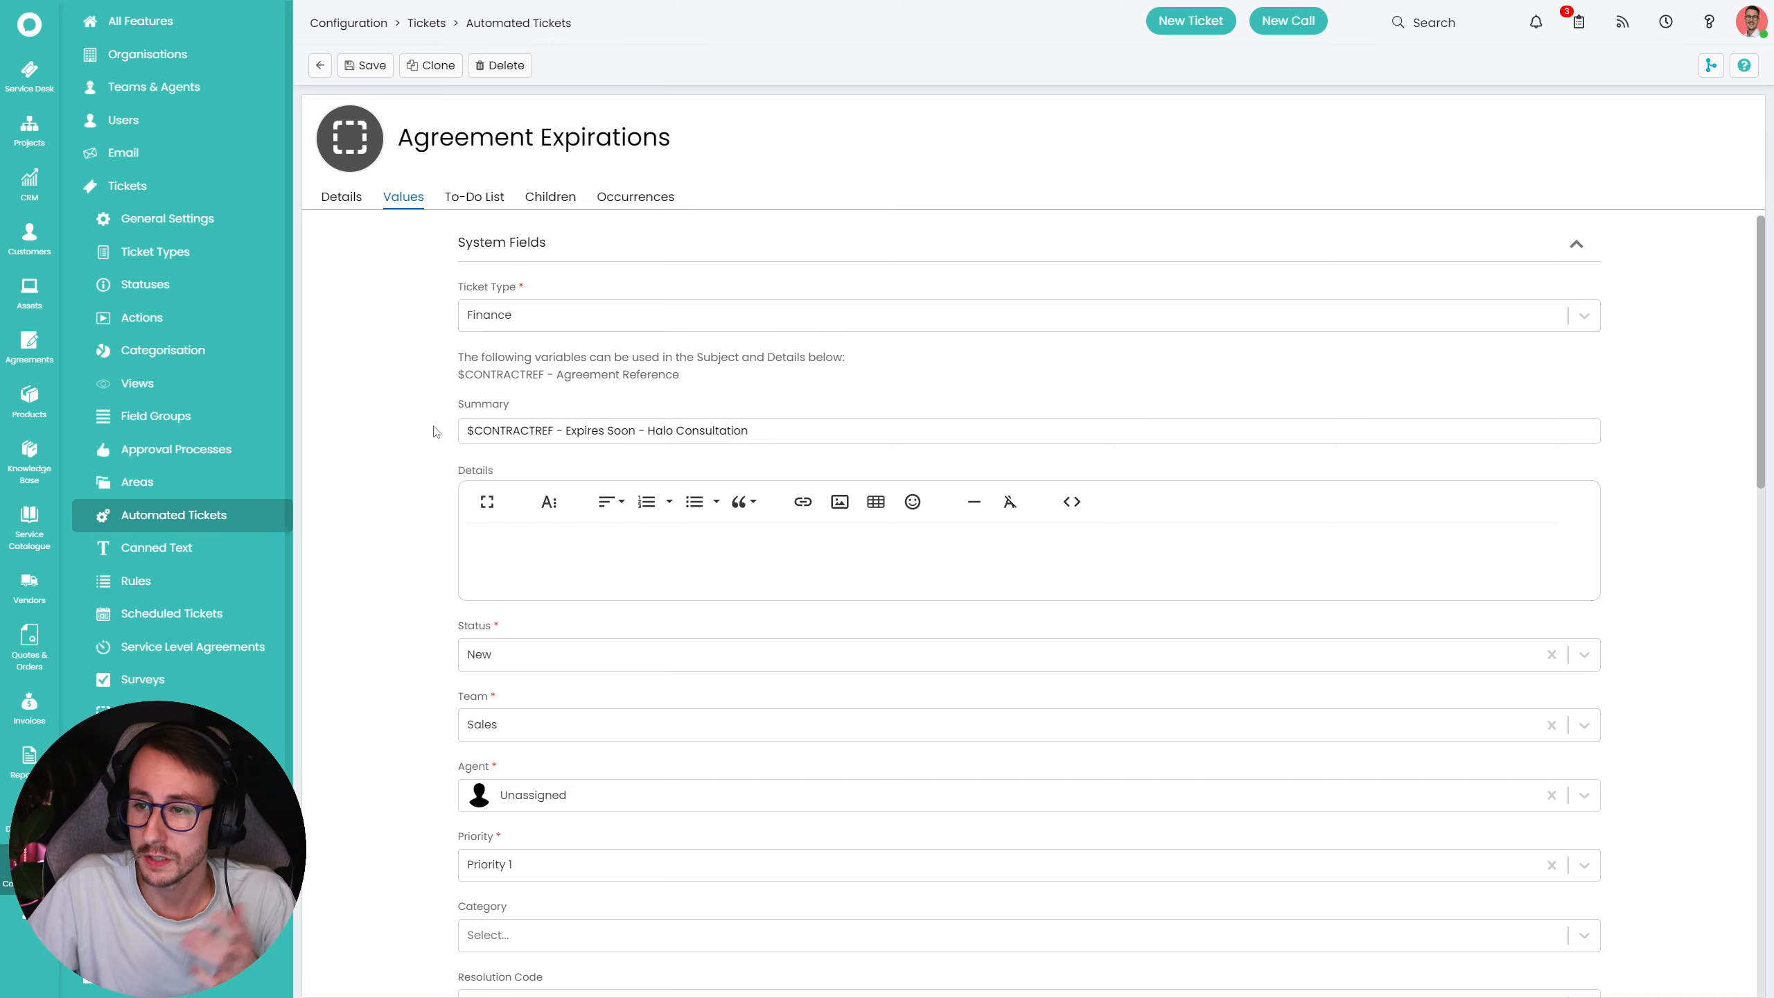
{"action": "left_click", "coordinate": [321, 66]}
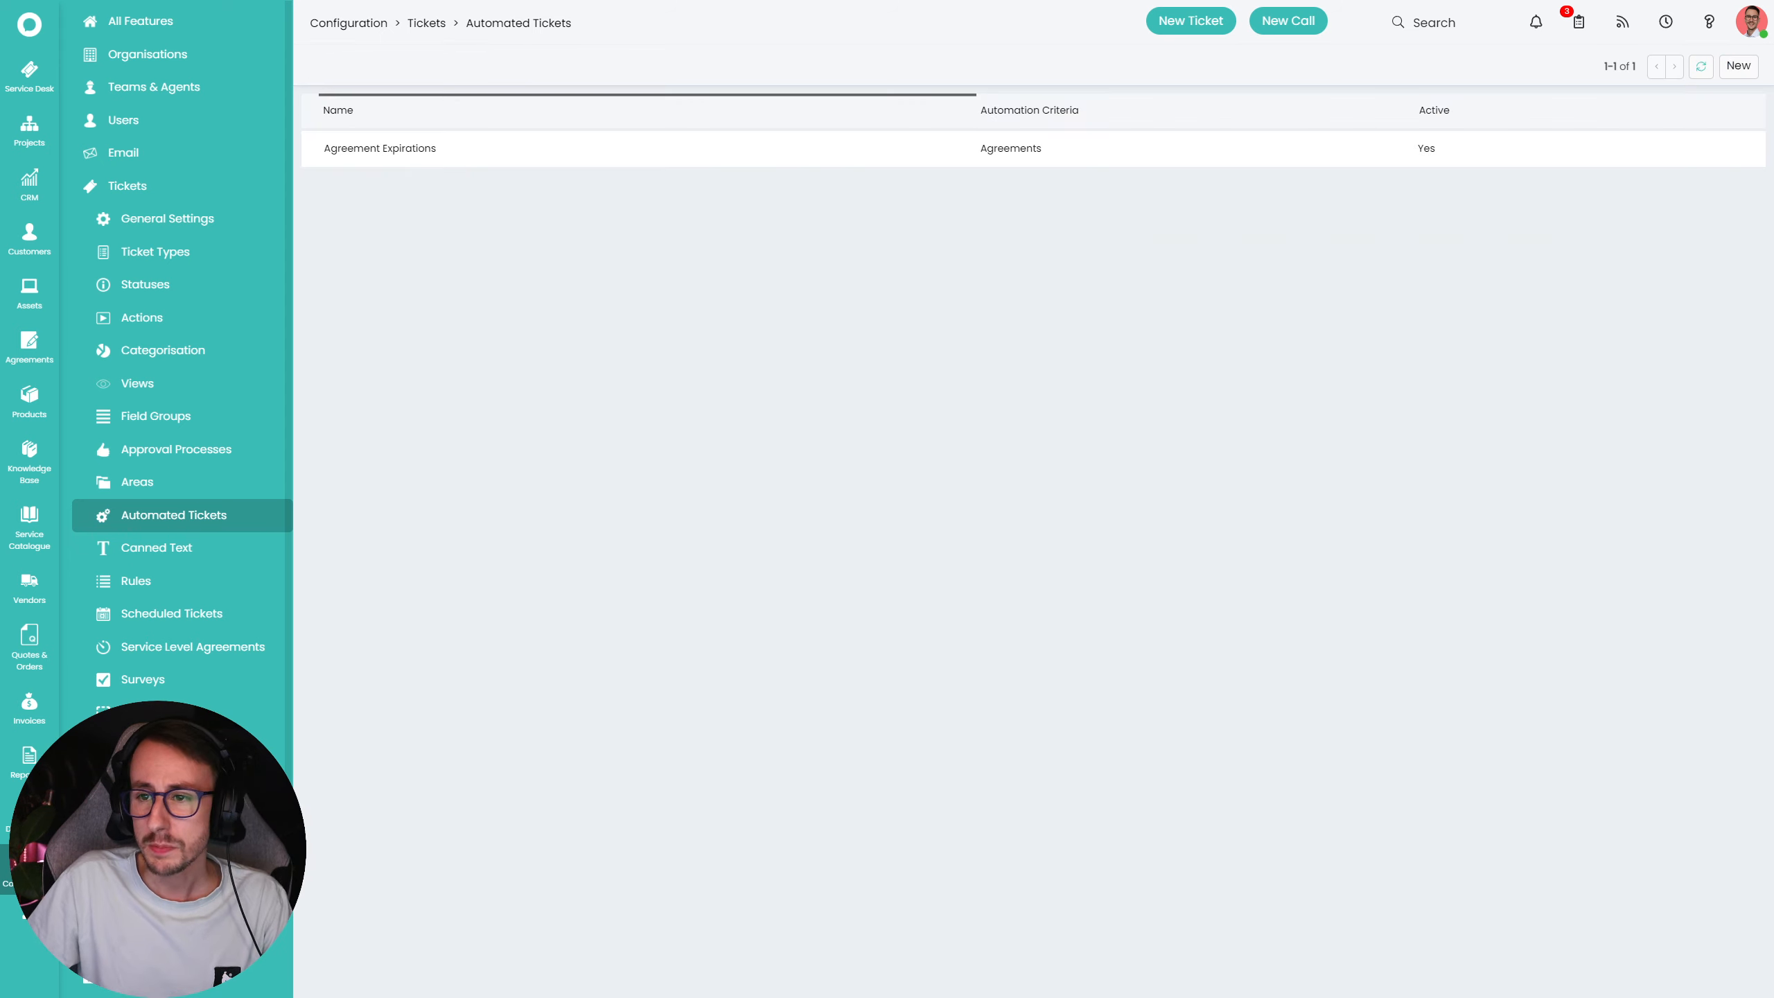
- Start a new automated ticket template and set its automation criteria to Assets
{"action": "left_click", "coordinate": [1739, 65]}
{"action": "left_click", "coordinate": [1463, 493]}
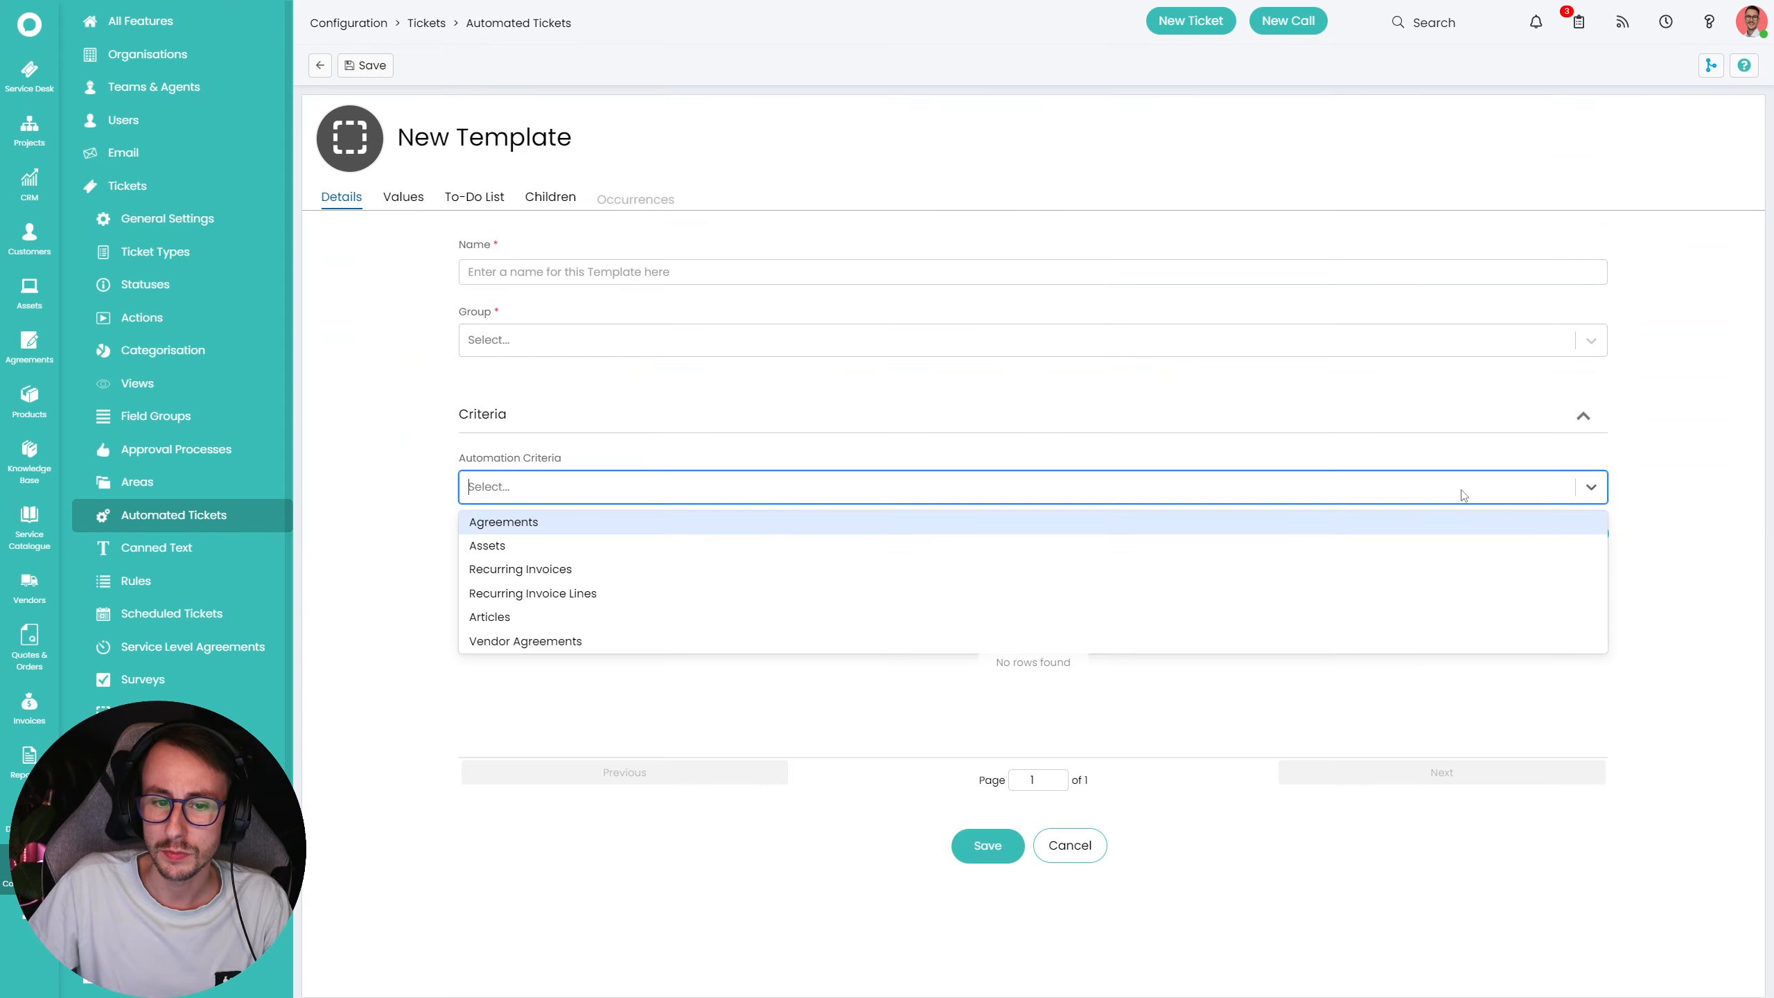
{"action": "left_click", "coordinate": [1223, 546]}
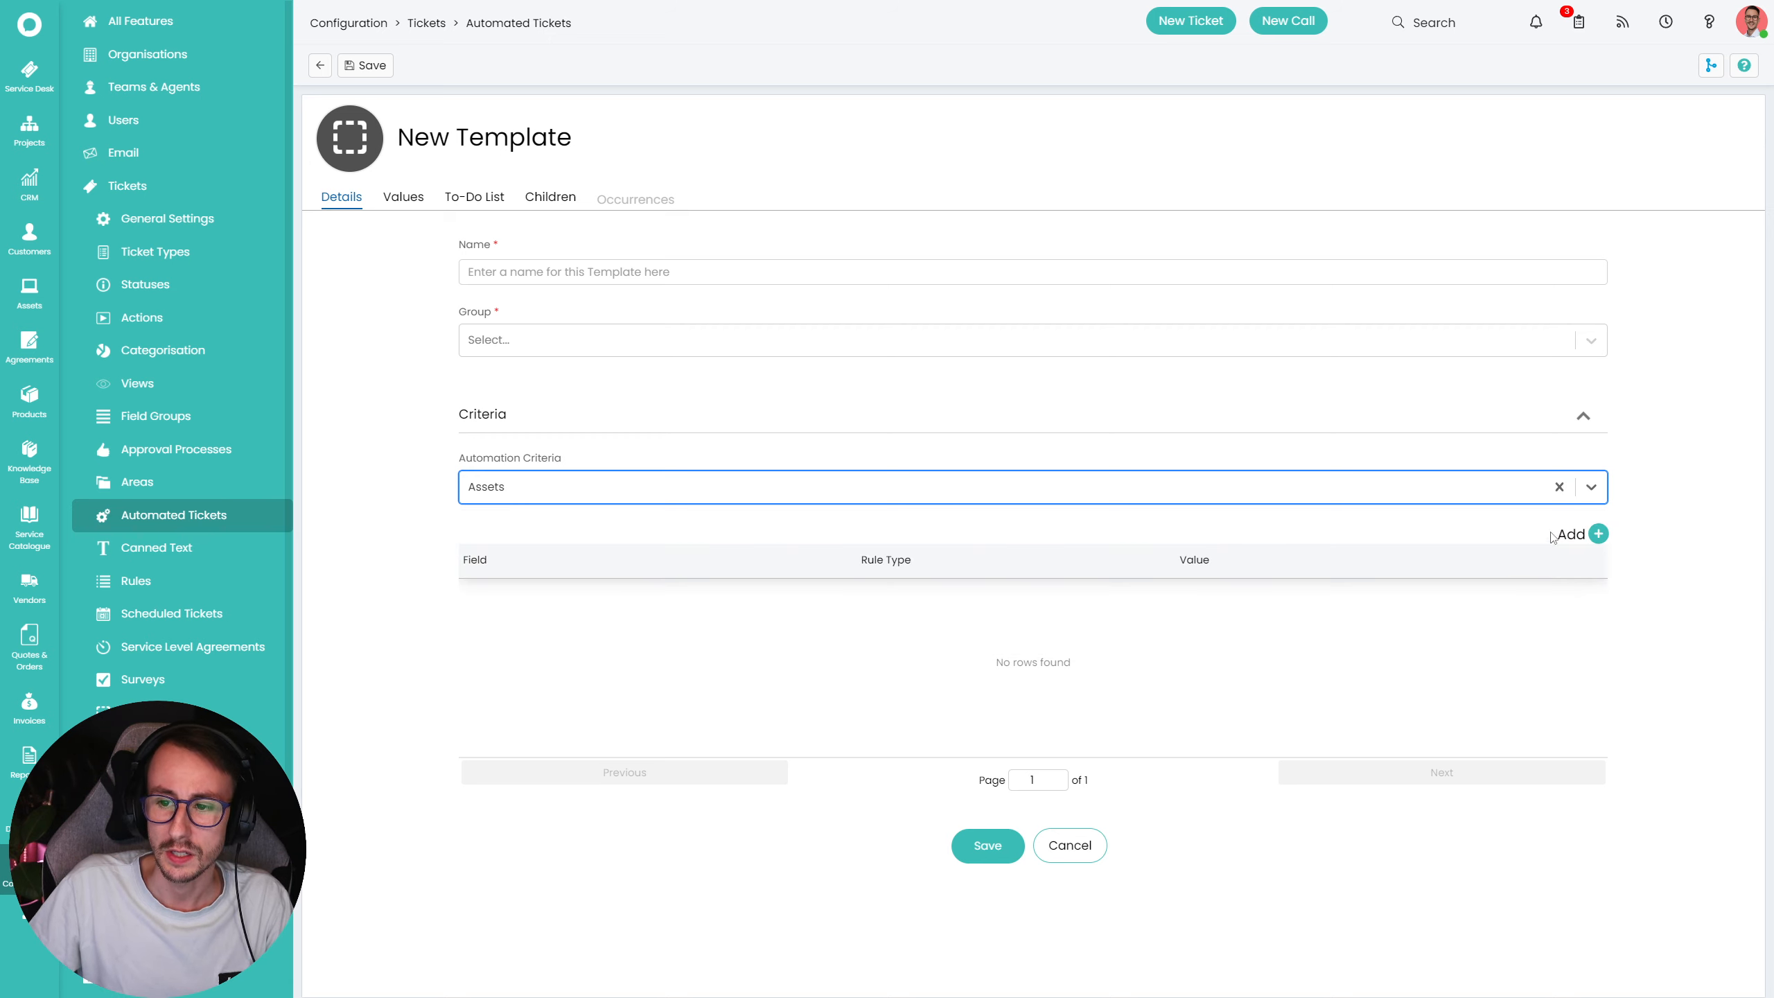
- Try an asset criterion of Days Before Warranty End Date equal to 30, and cancel without adding it
{"action": "left_click", "coordinate": [1599, 534]}
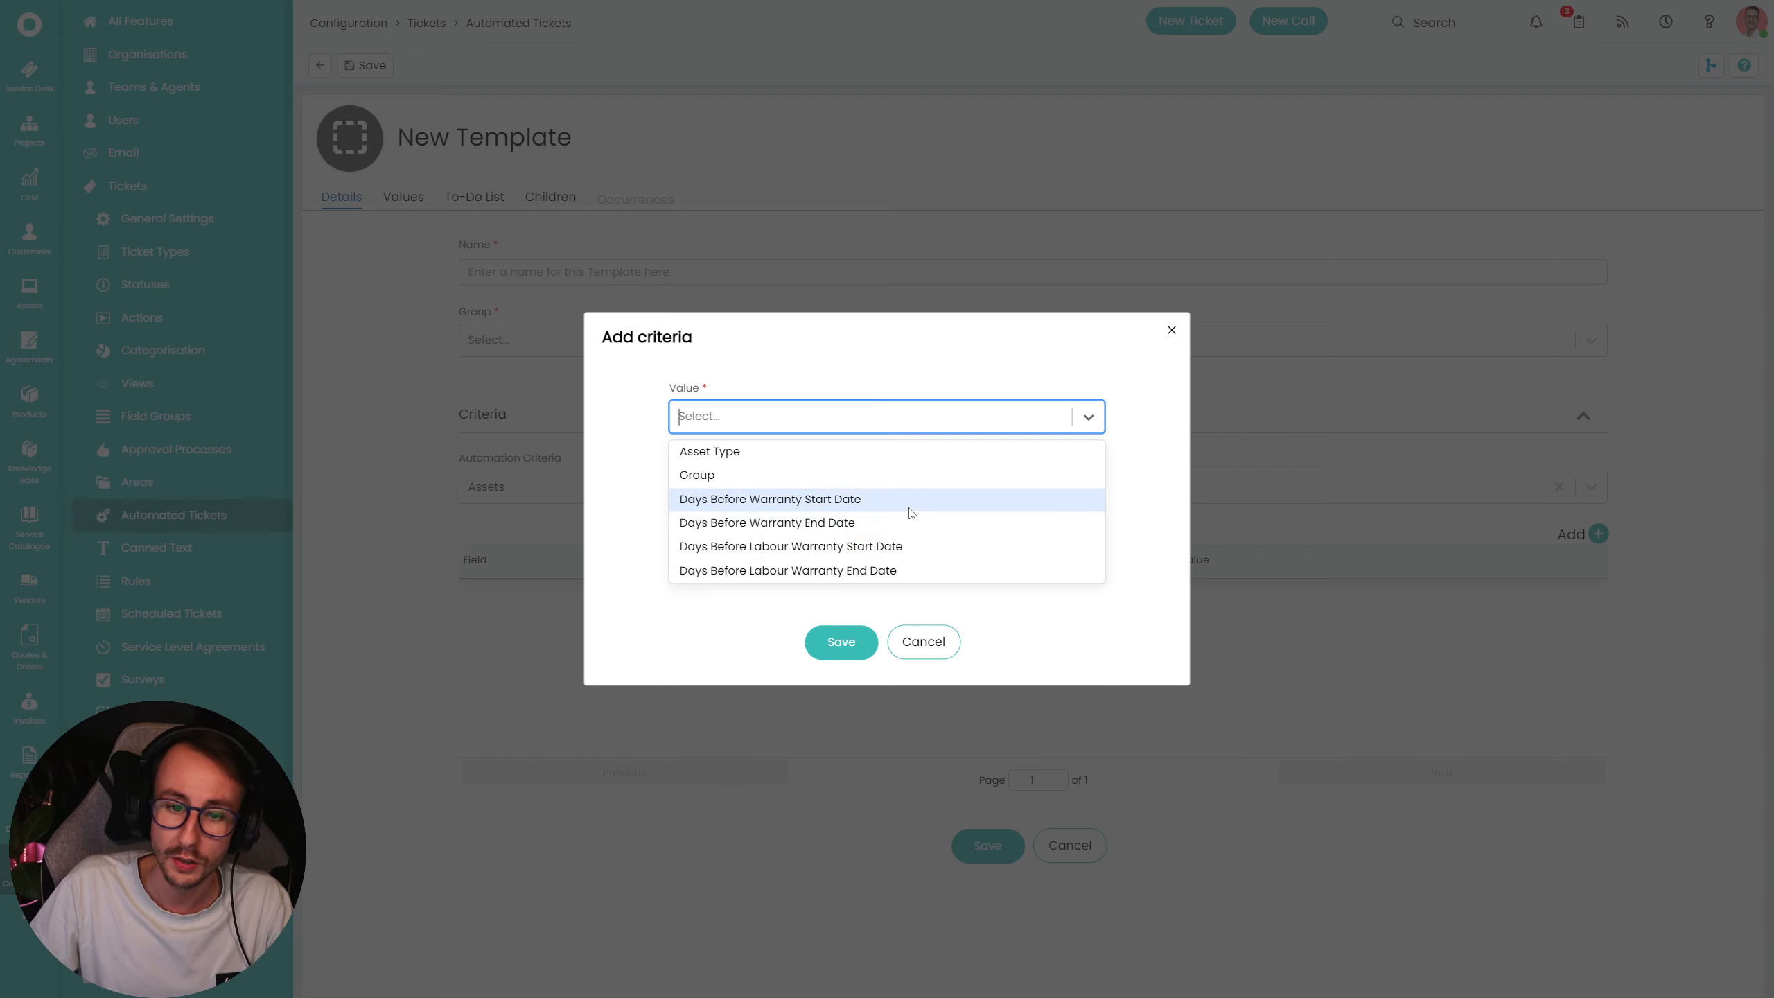
{"action": "left_click", "coordinate": [838, 523]}
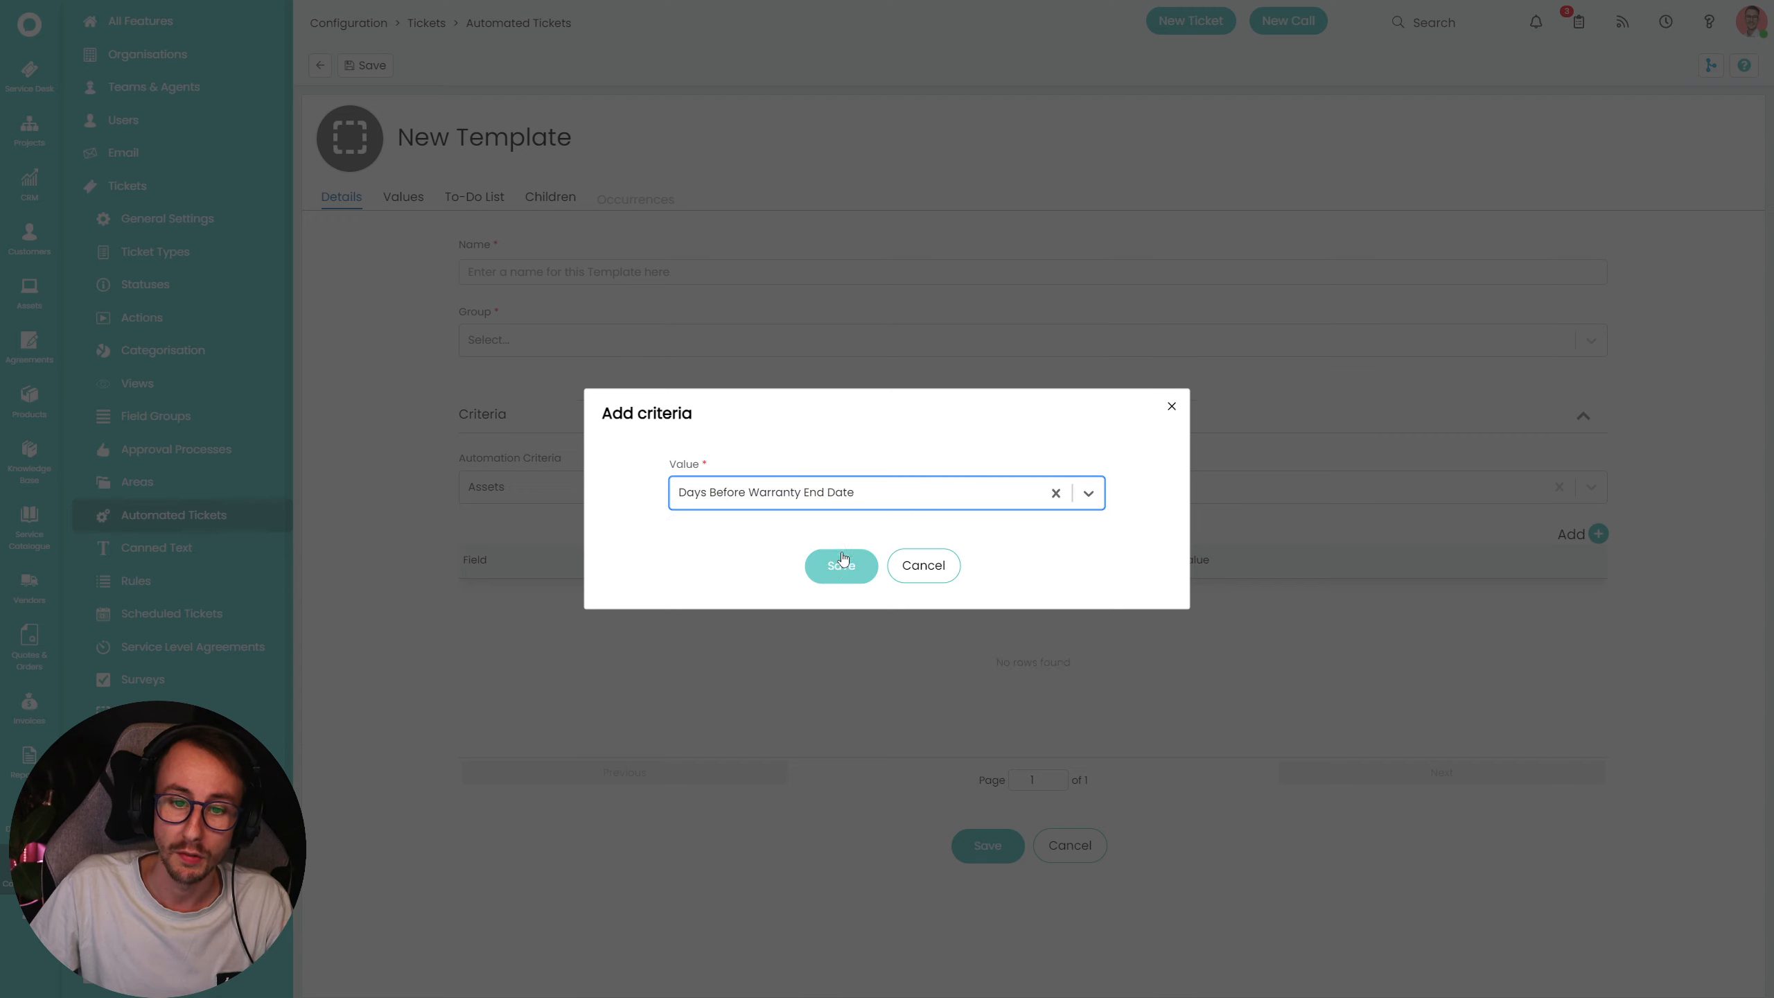
{"action": "left_click", "coordinate": [699, 528]}
{"action": "left_click", "coordinate": [756, 465]}
{"action": "left_click", "coordinate": [752, 485]}
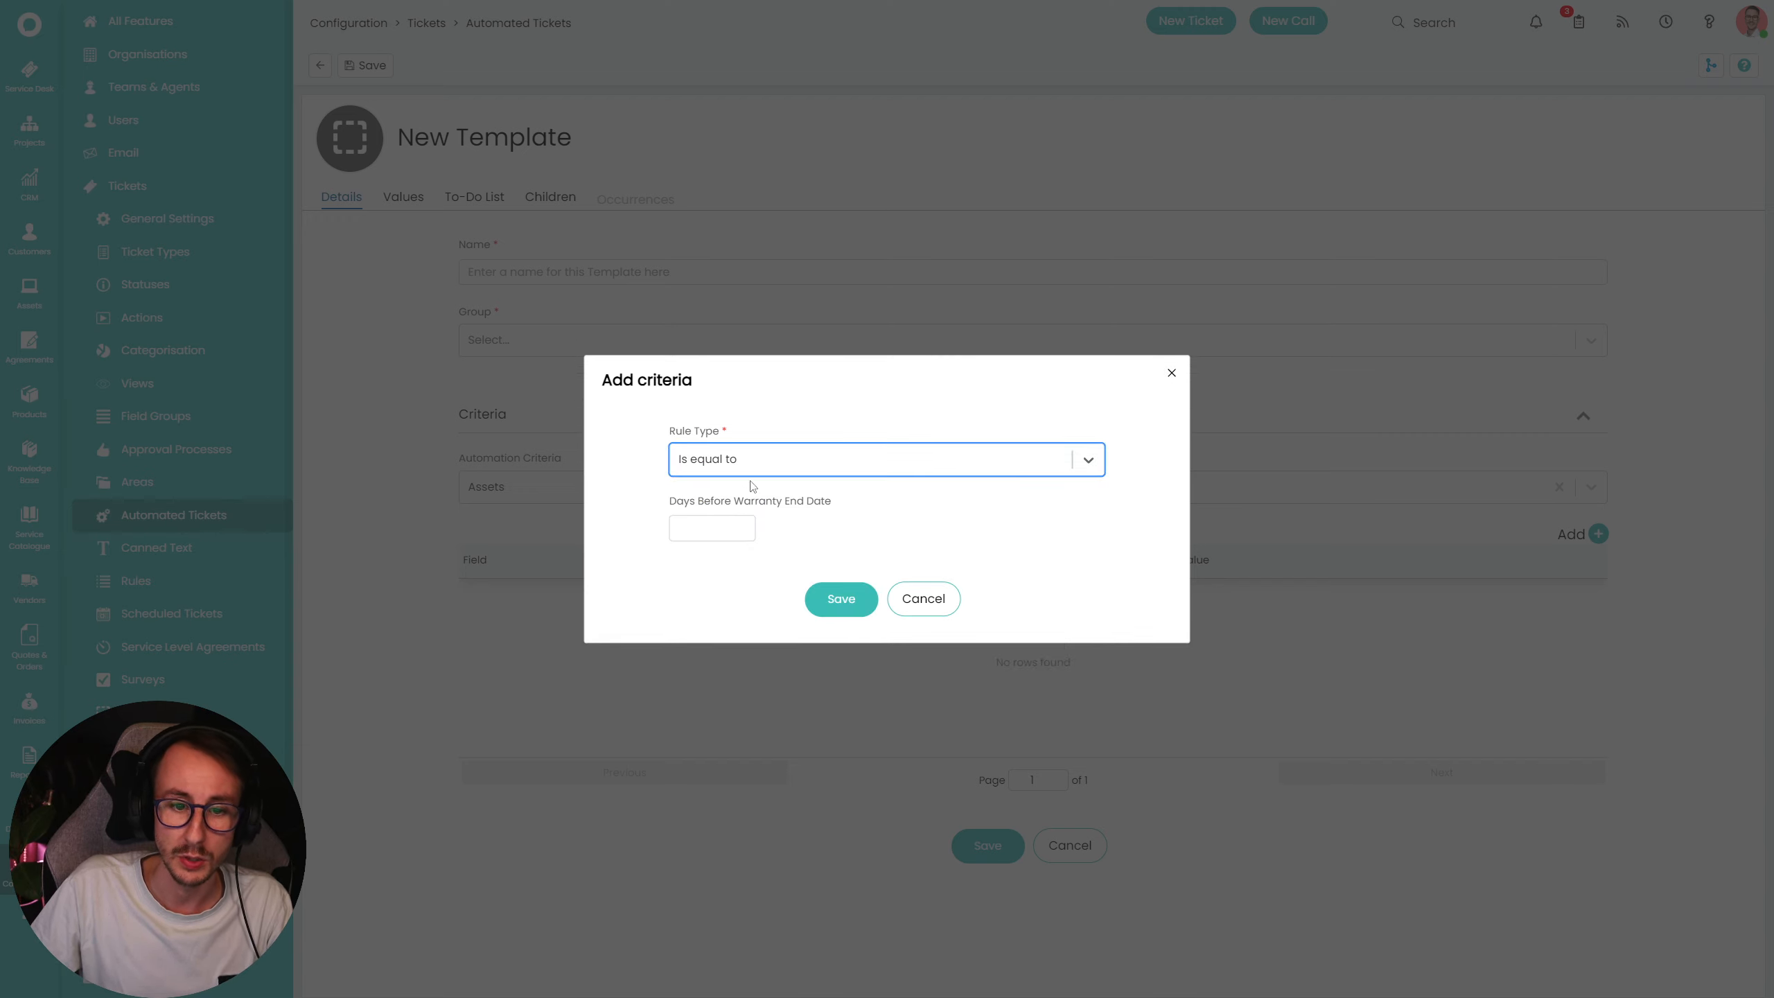
{"action": "left_click", "coordinate": [707, 528]}
{"action": "type", "text": "30"}
{"action": "left_click", "coordinate": [846, 542]}
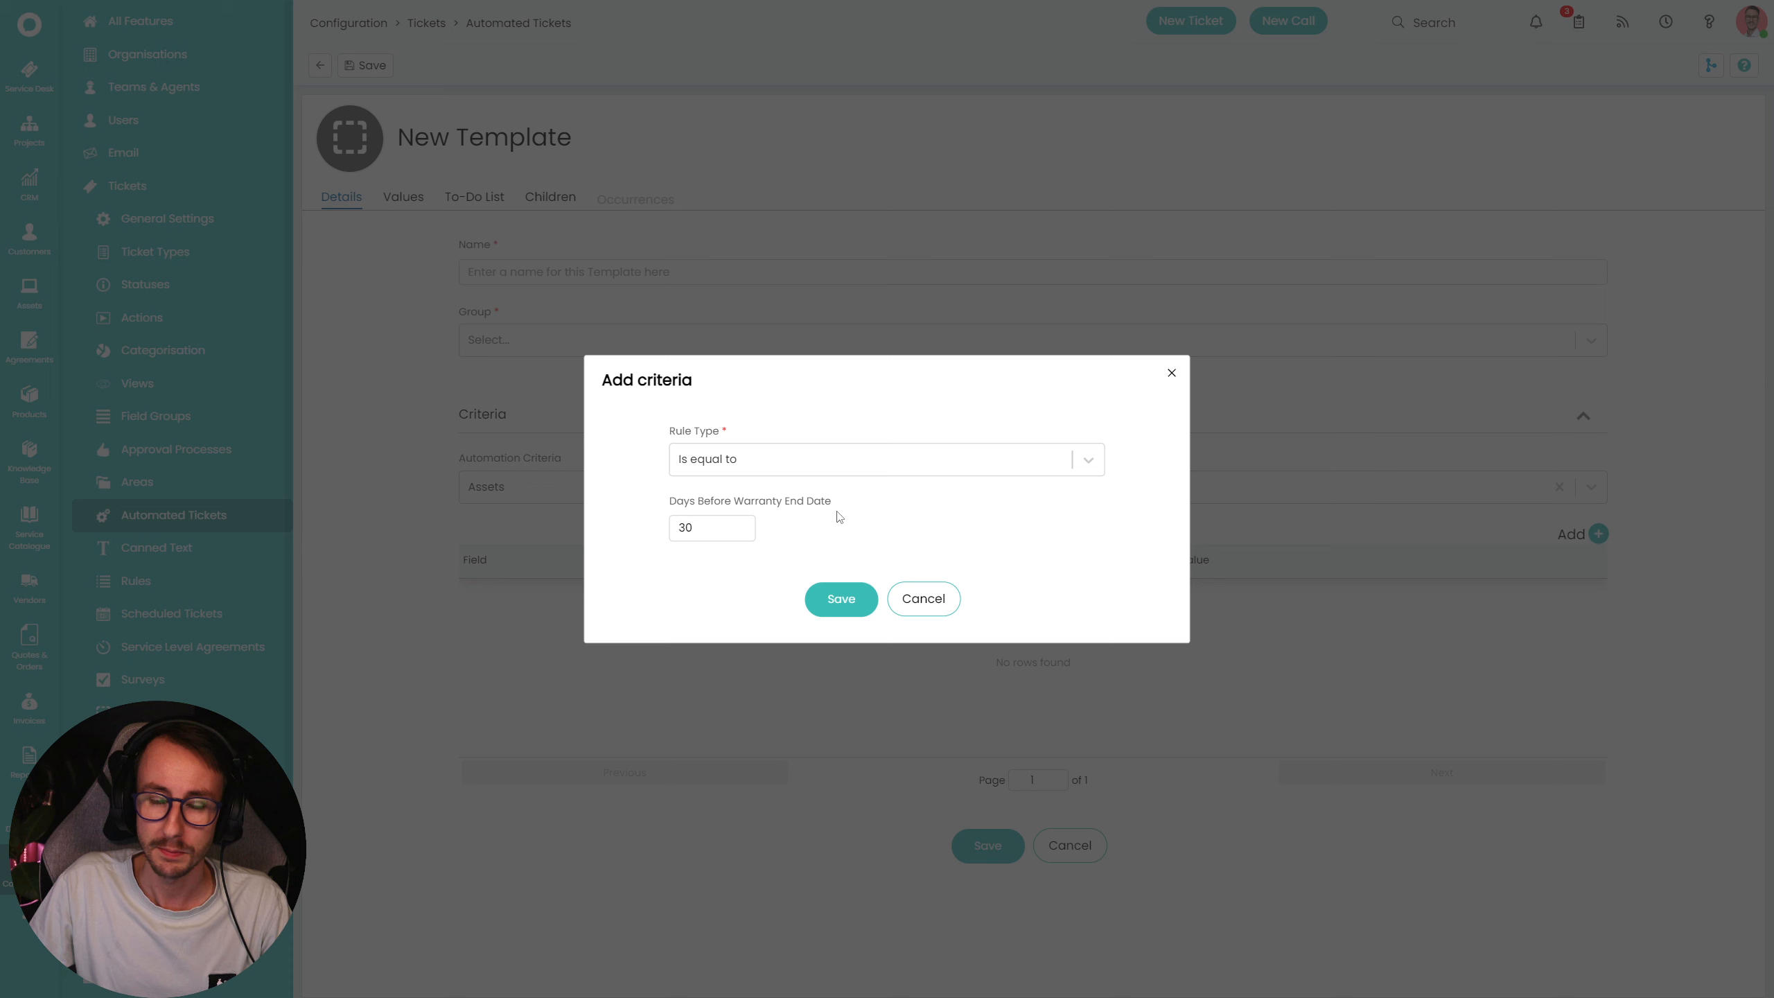
{"action": "left_click", "coordinate": [920, 595]}
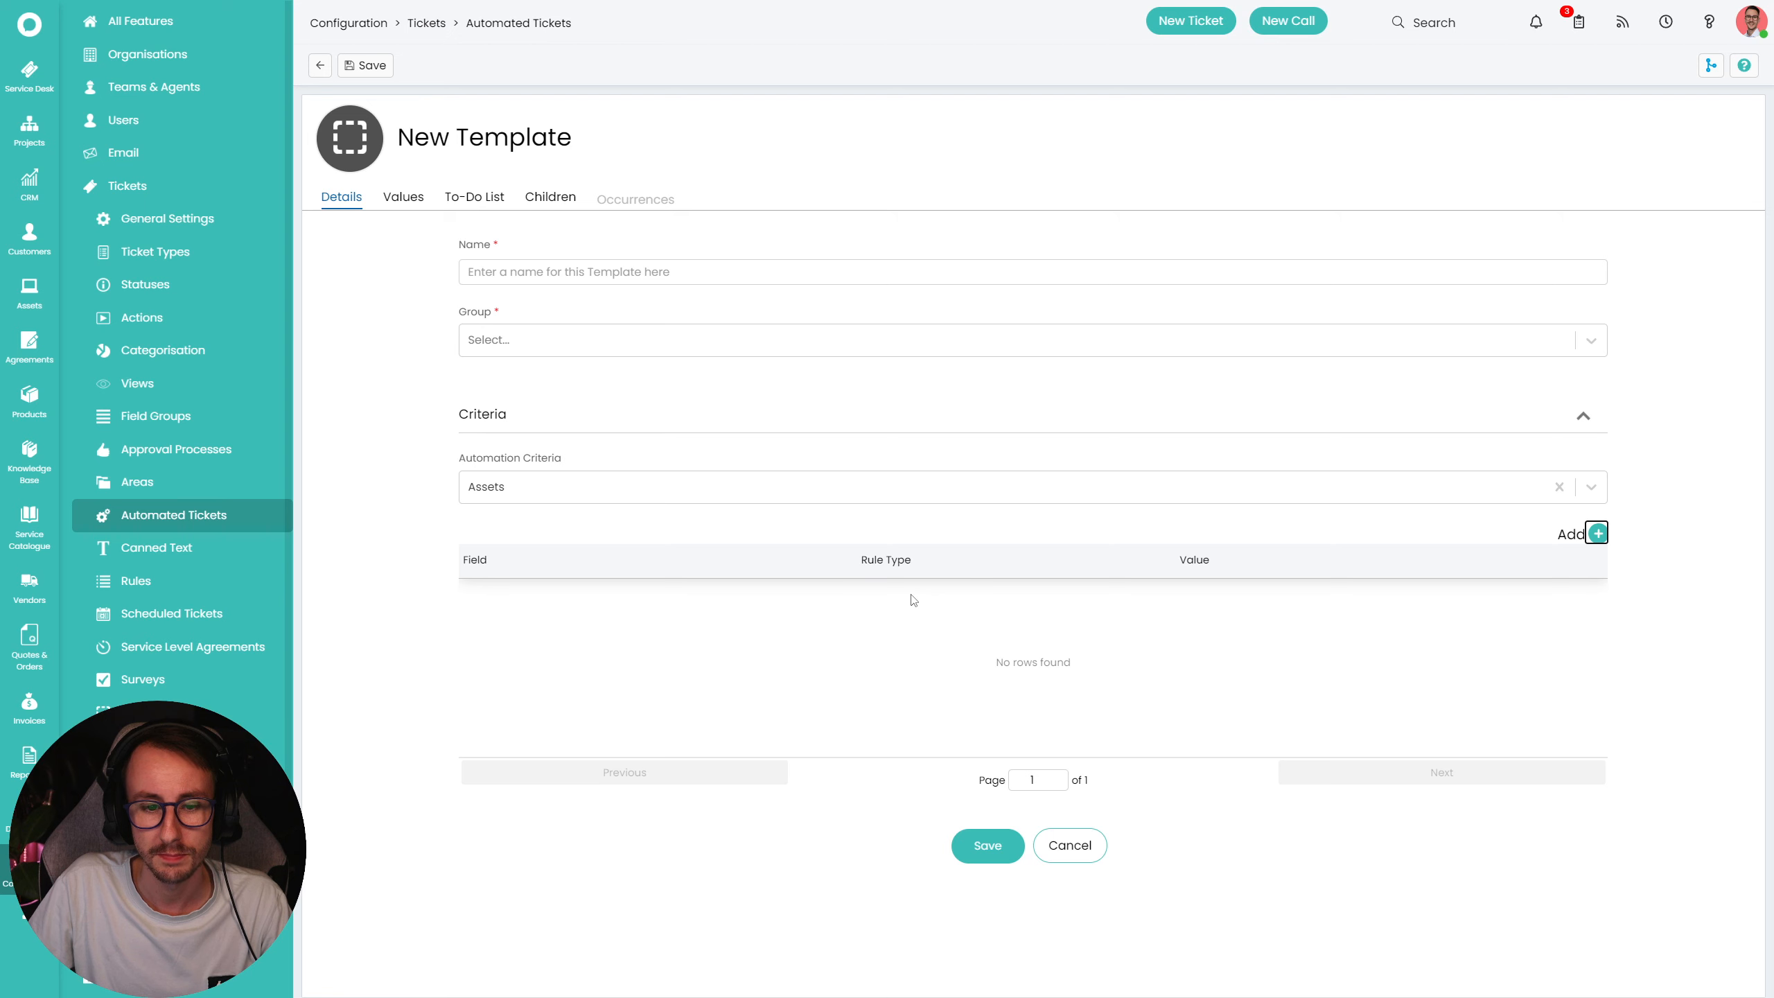
- Change the automation criteria to Articles and preview a Days before next review date criterion, cancelling without adding it
{"action": "left_click", "coordinate": [1459, 491]}
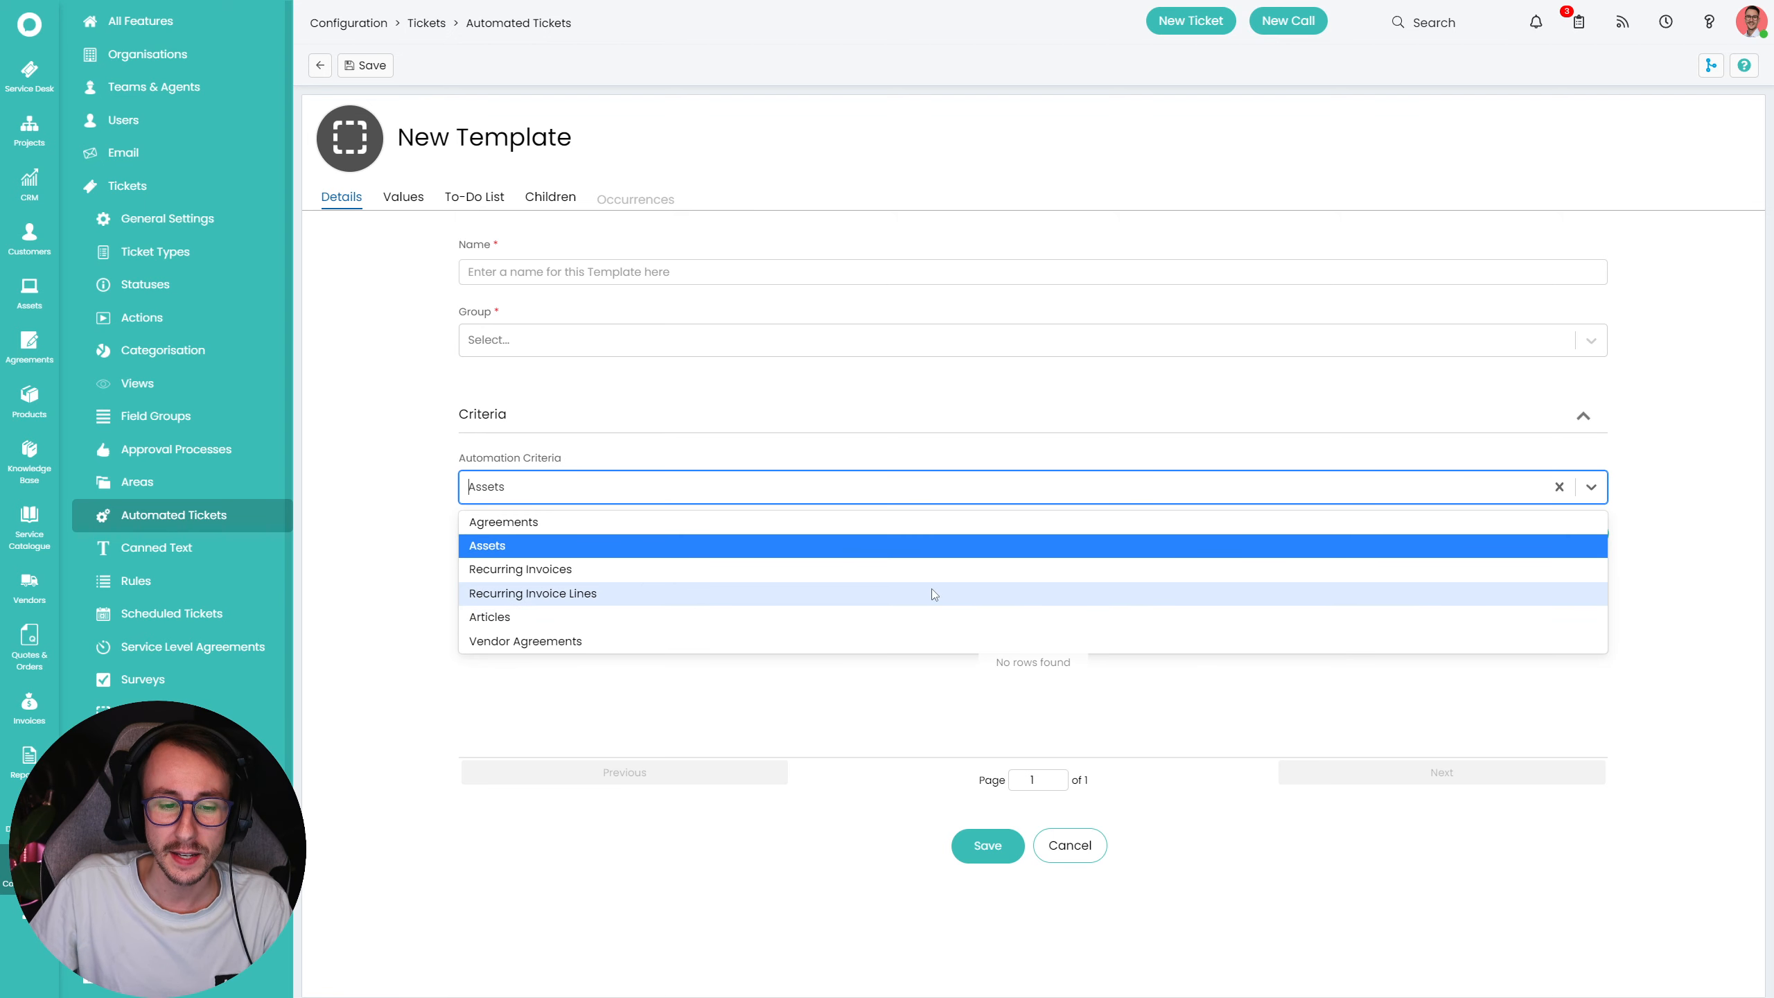
{"action": "left_click", "coordinate": [691, 615]}
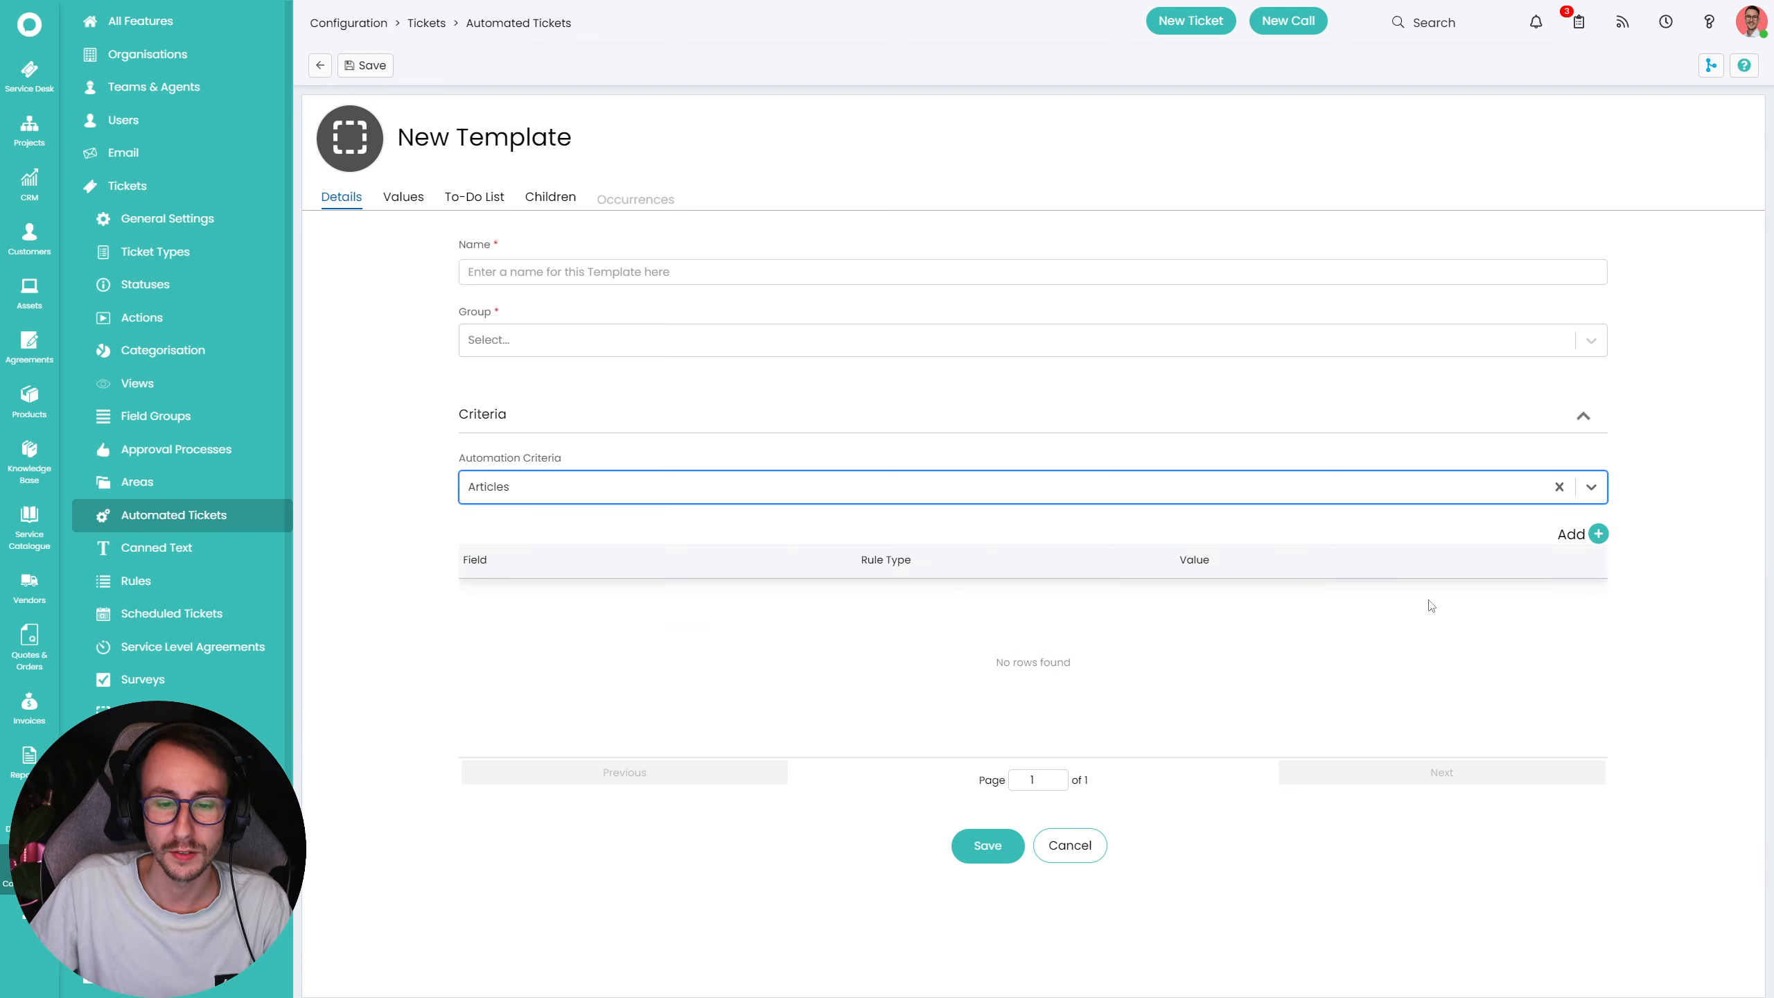
{"action": "left_click", "coordinate": [1600, 534]}
{"action": "left_click", "coordinate": [1006, 489]}
{"action": "left_click", "coordinate": [992, 509]}
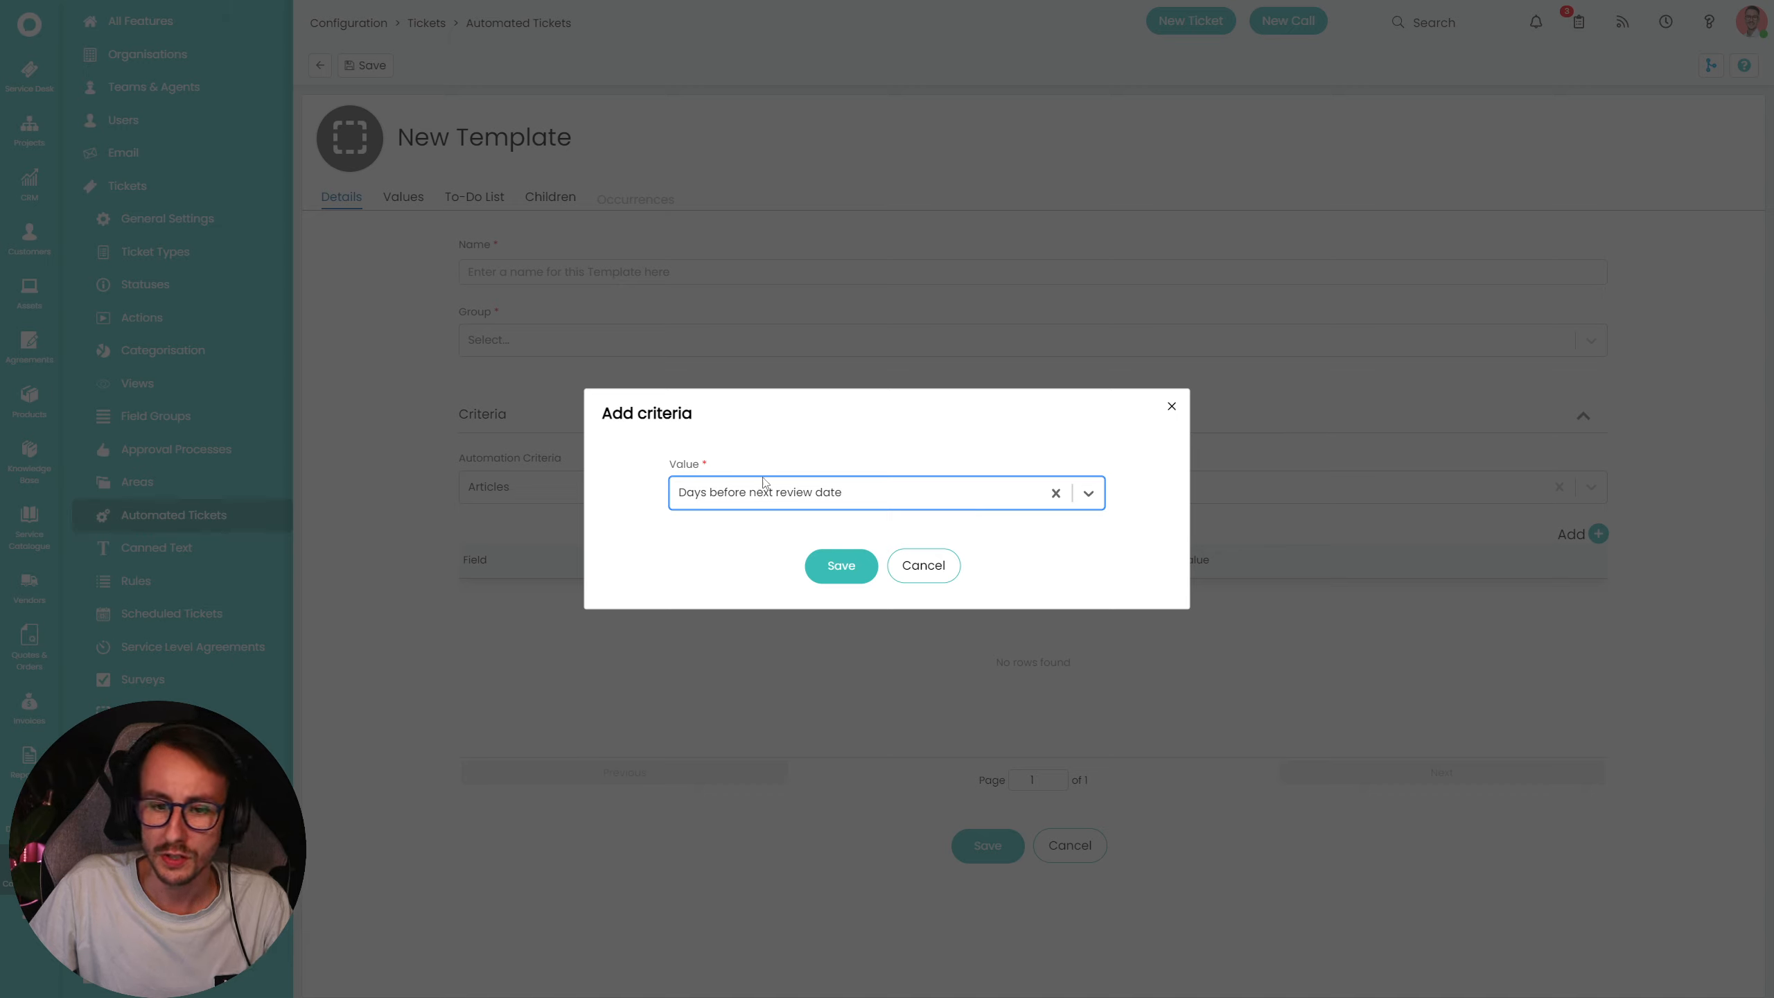
{"action": "left_click_drag", "start_coordinate": [678, 467], "coordinate": [722, 467]}
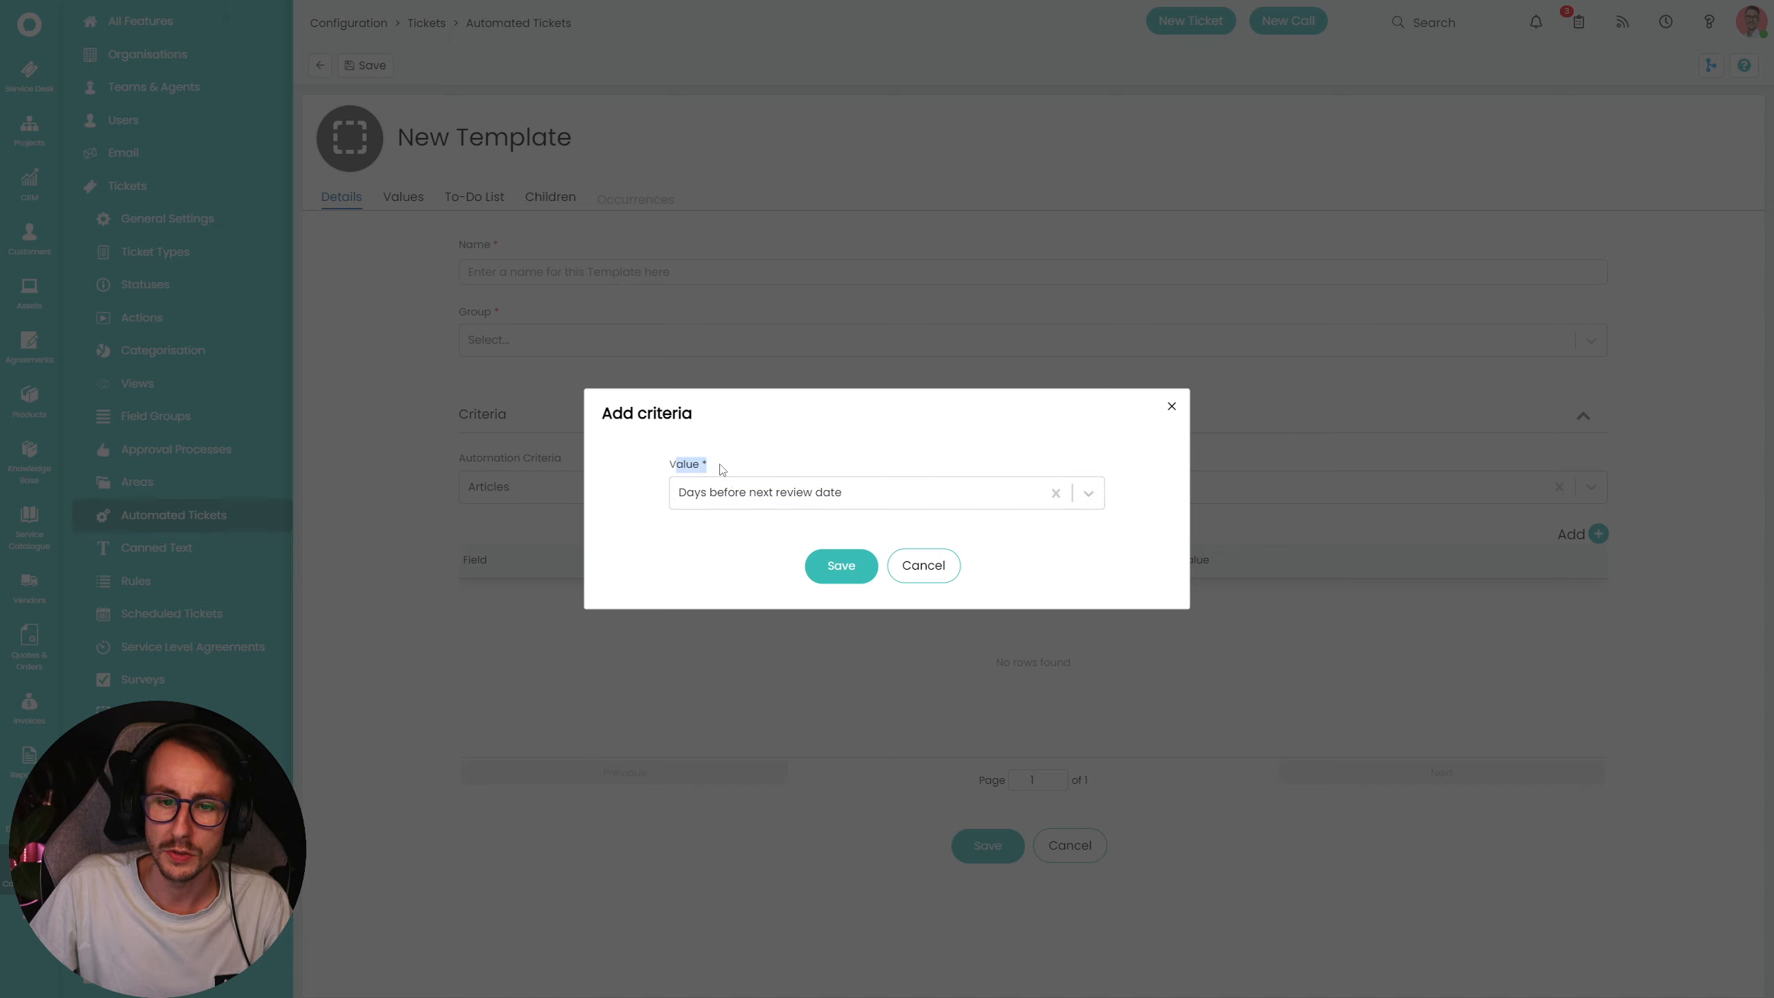
{"action": "left_click", "coordinate": [842, 567]}
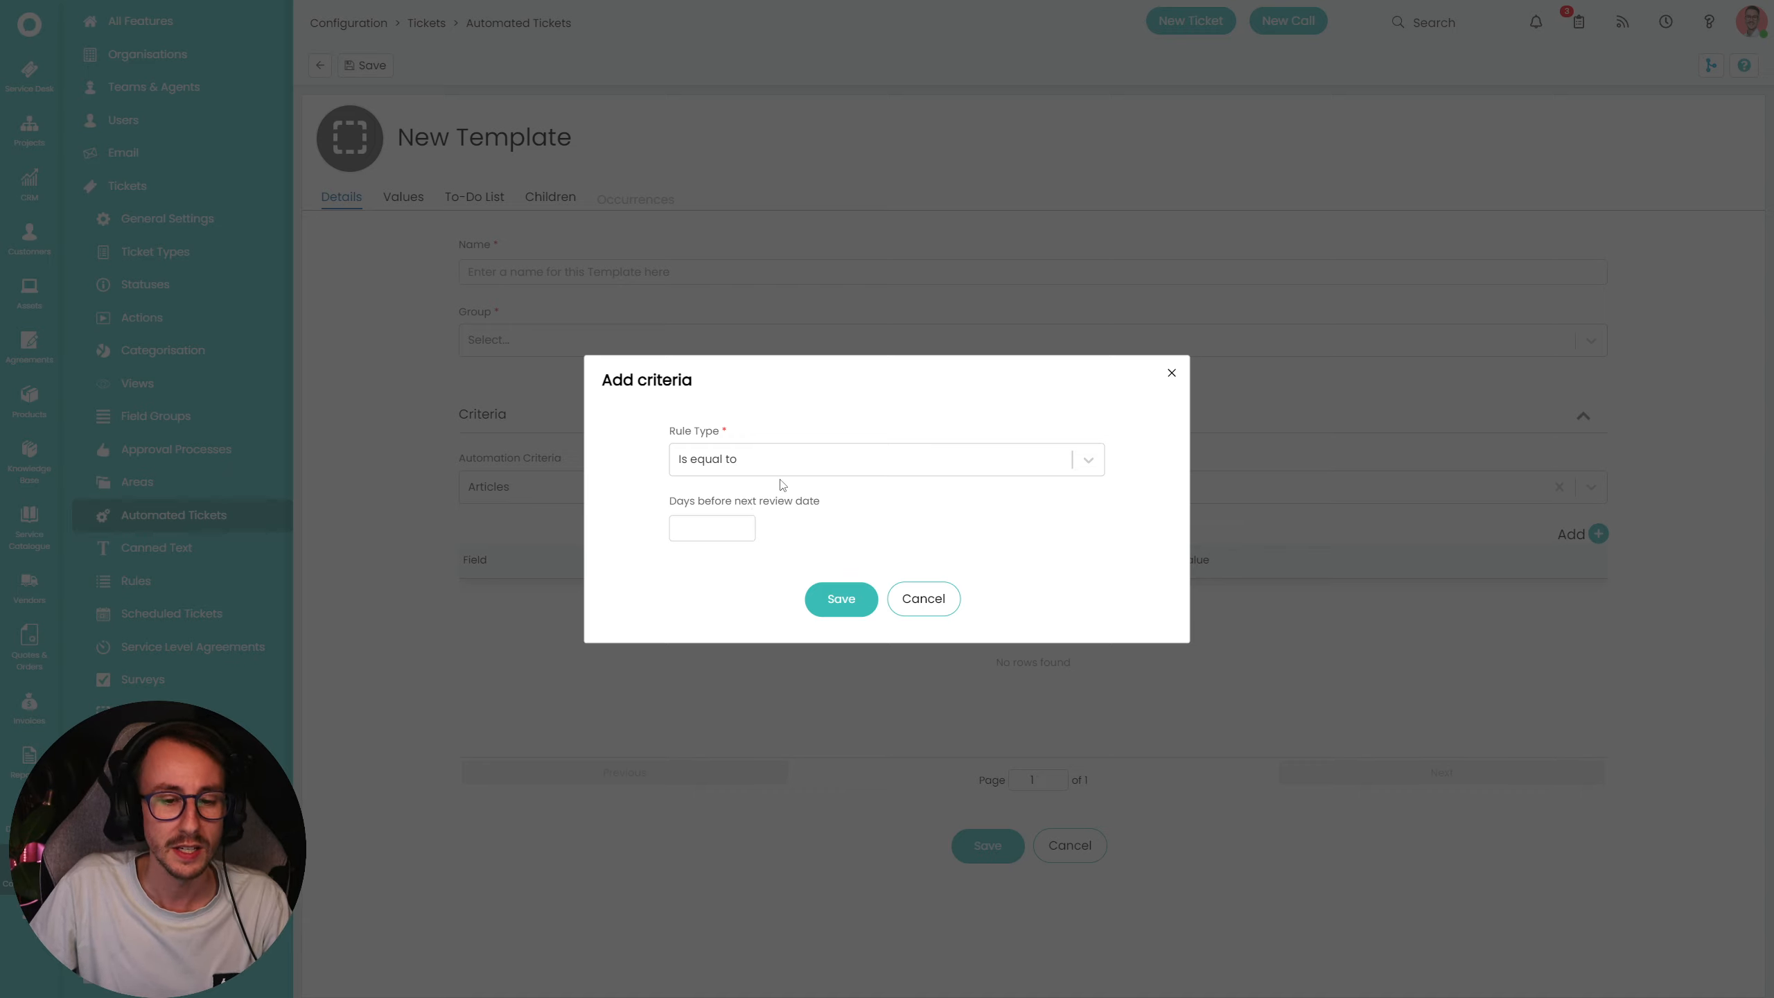
{"action": "left_click", "coordinate": [916, 601]}
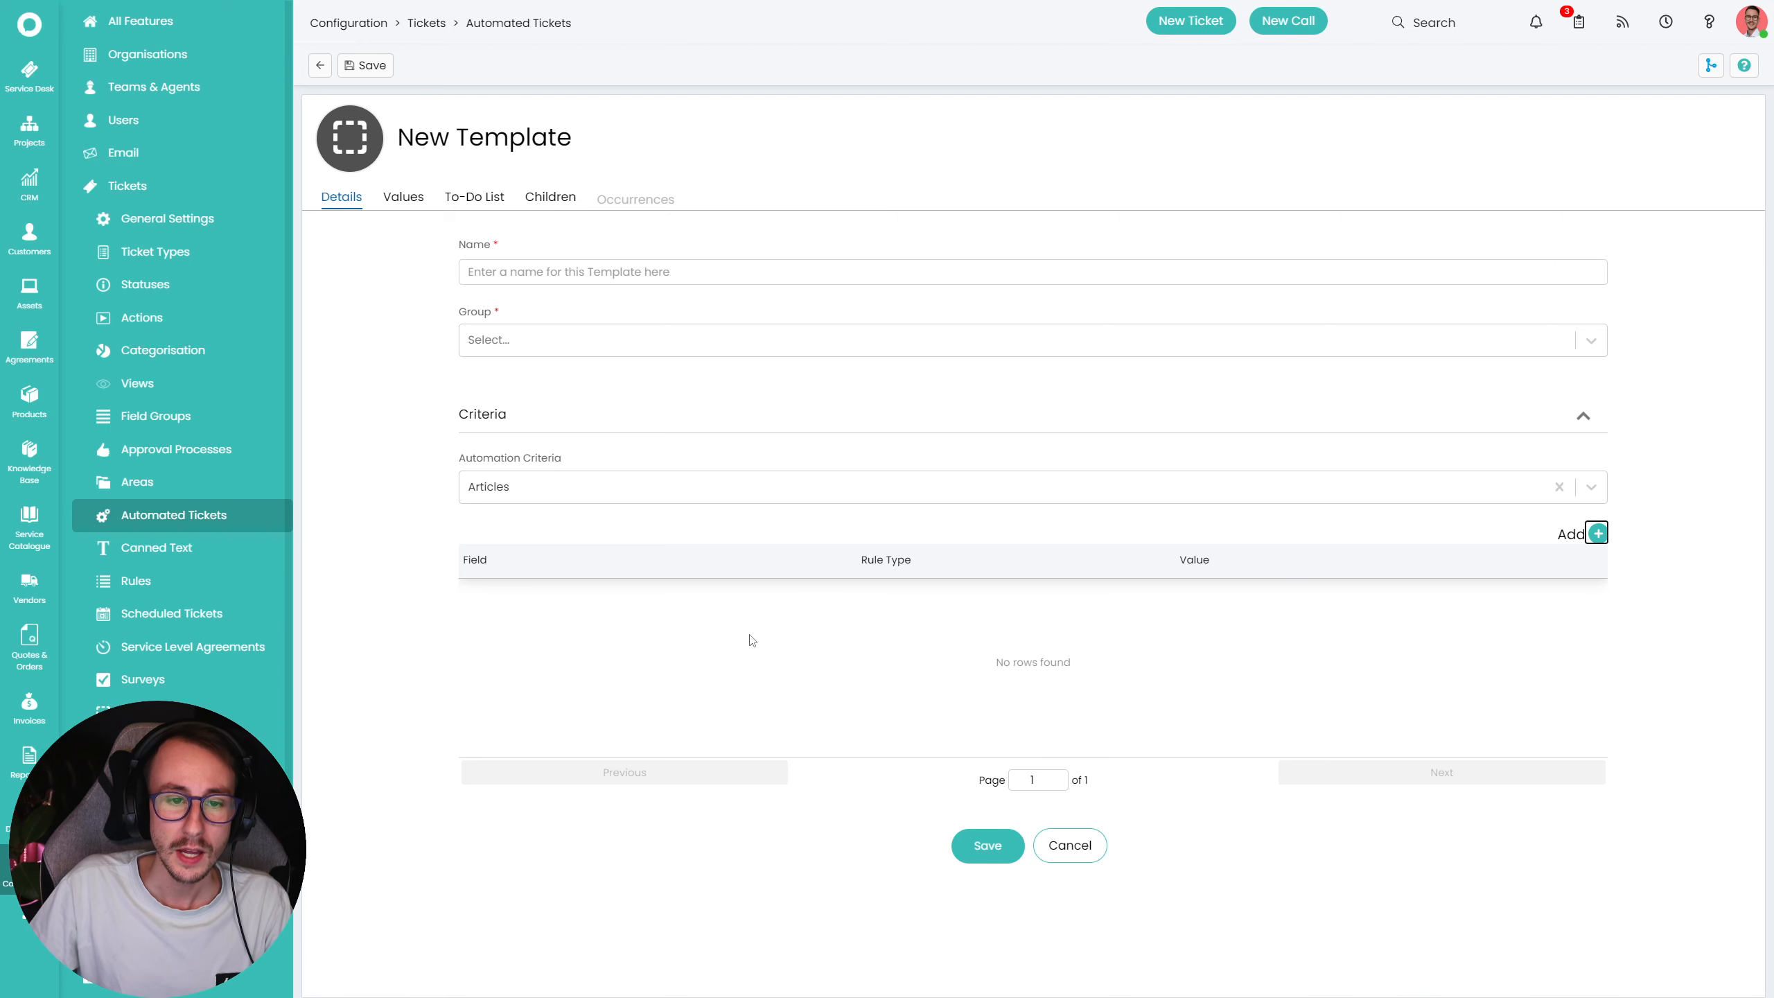
- Show the automation criteria types available for the new template
{"action": "left_click", "coordinate": [715, 489]}
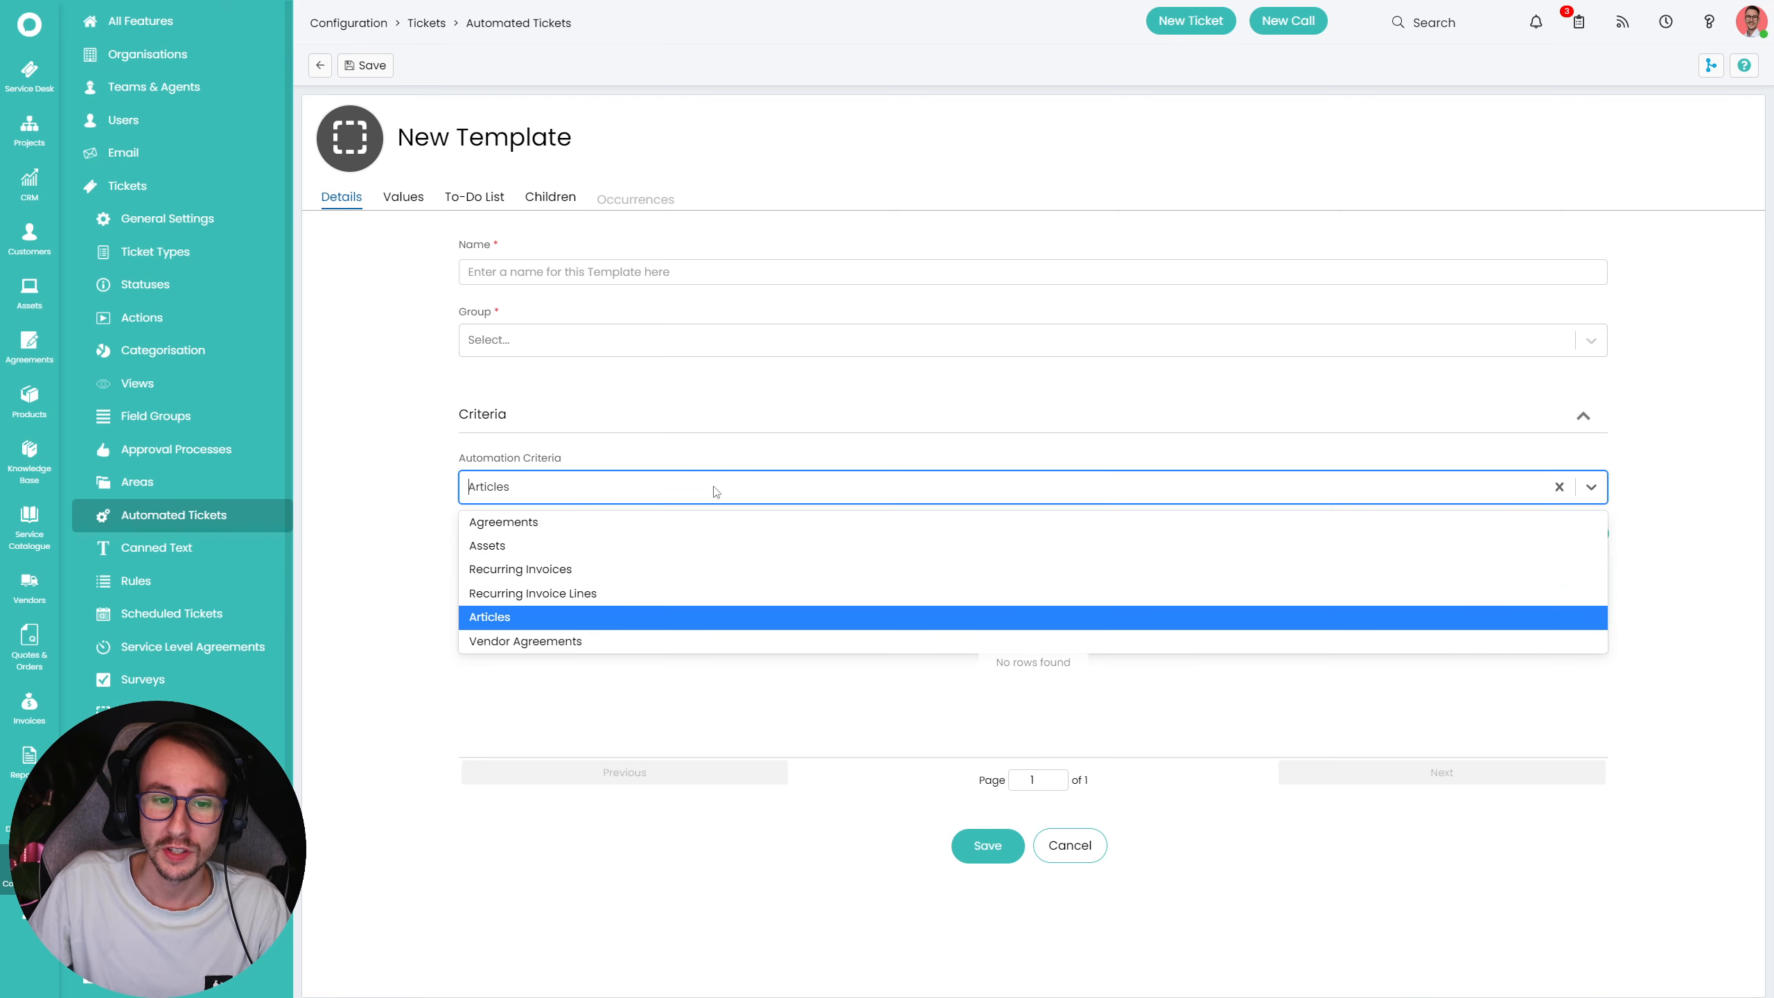